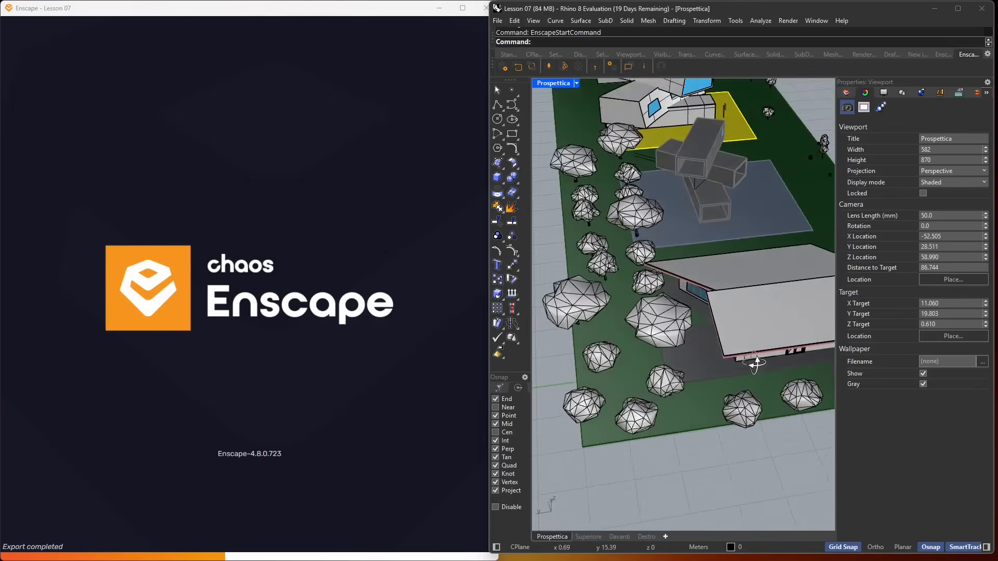
- Examine the house exterior from the street side and select the low boundary fence surface in front of the tree
{"action": "scroll", "coordinate": [742, 318], "scroll_direction": "up", "scroll_amount": 4}
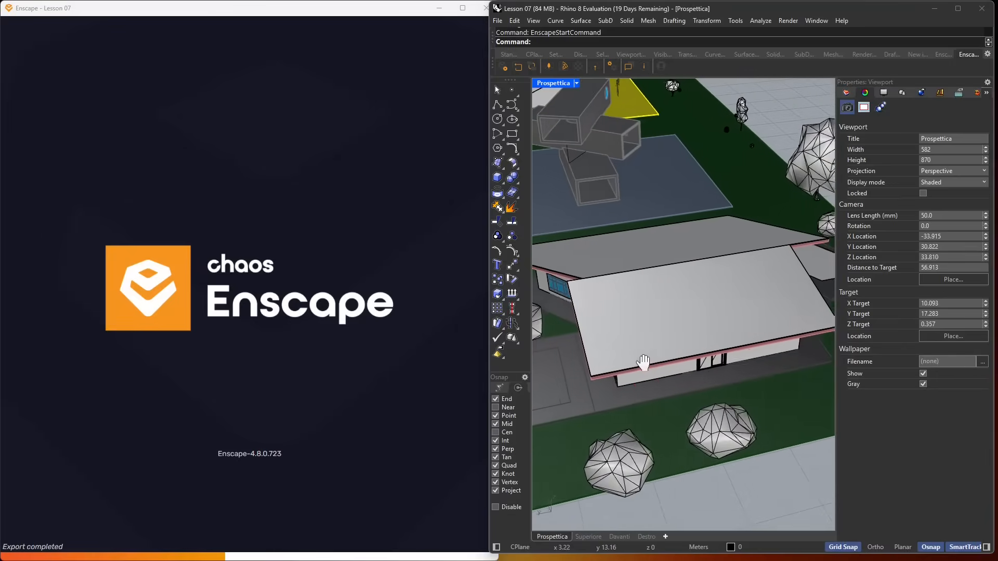
{"action": "right_click_drag", "start_coordinate": [749, 368], "coordinate": [702, 323]}
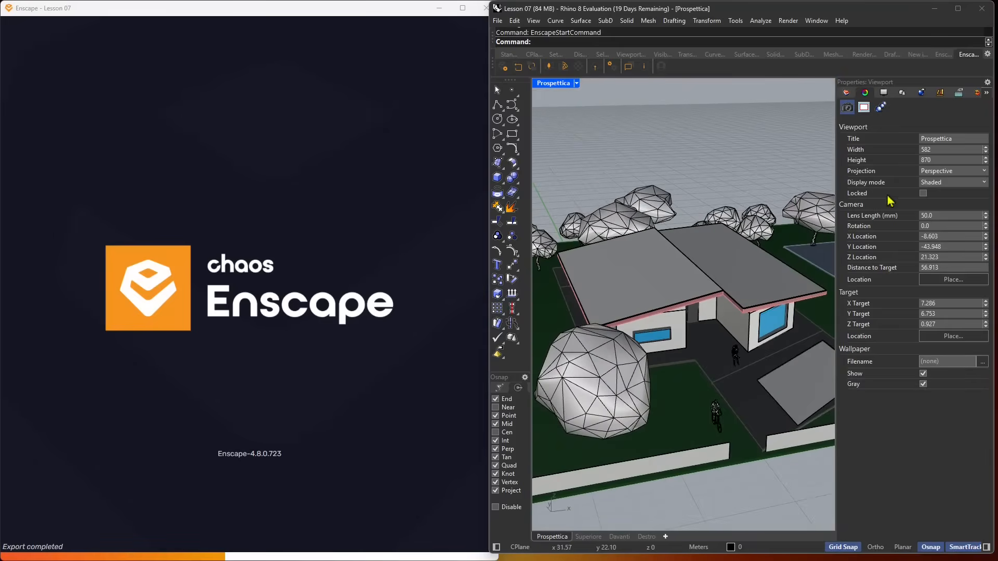
{"action": "right_click_drag", "start_coordinate": [719, 368], "coordinate": [703, 395]}
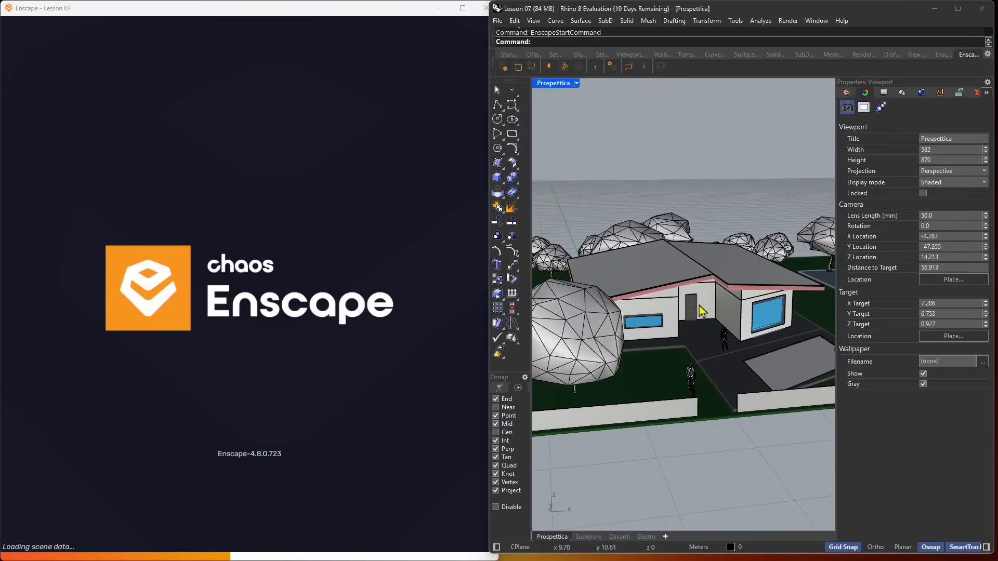
{"action": "right_click_drag", "start_coordinate": [703, 325], "coordinate": [710, 358]}
{"action": "scroll", "coordinate": [722, 362], "scroll_direction": "up", "scroll_amount": 6}
{"action": "scroll", "coordinate": [710, 357], "scroll_direction": "down", "scroll_amount": 4}
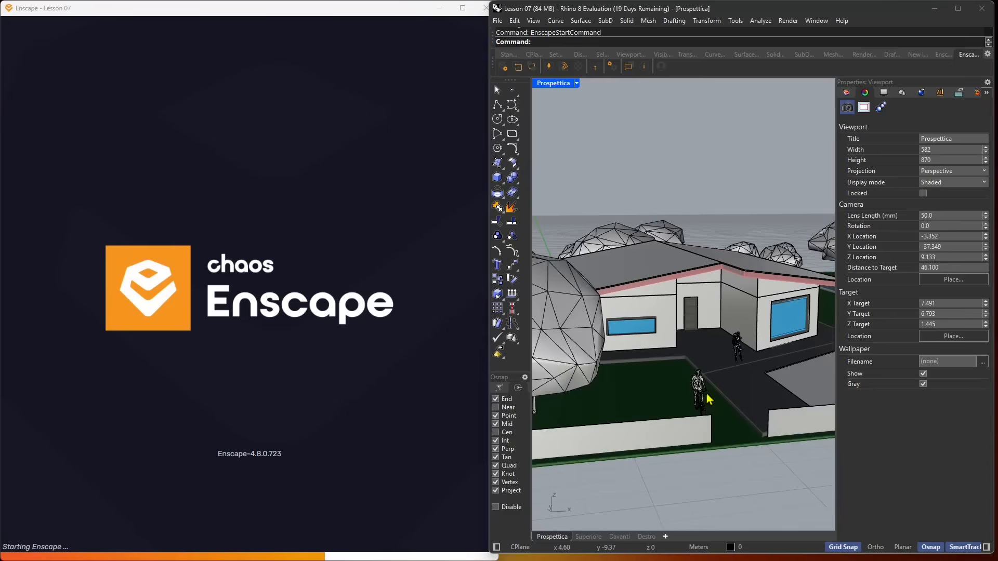
{"action": "left_click", "coordinate": [697, 431]}
{"action": "right_click_drag", "start_coordinate": [725, 457], "coordinate": [690, 461]}
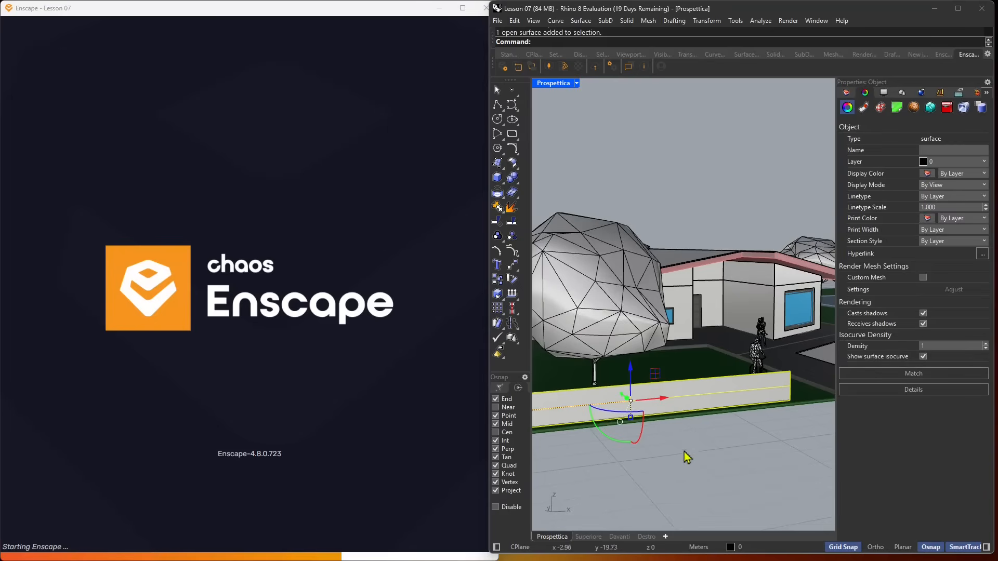
{"action": "right_click_drag", "start_coordinate": [624, 406], "coordinate": [650, 411]}
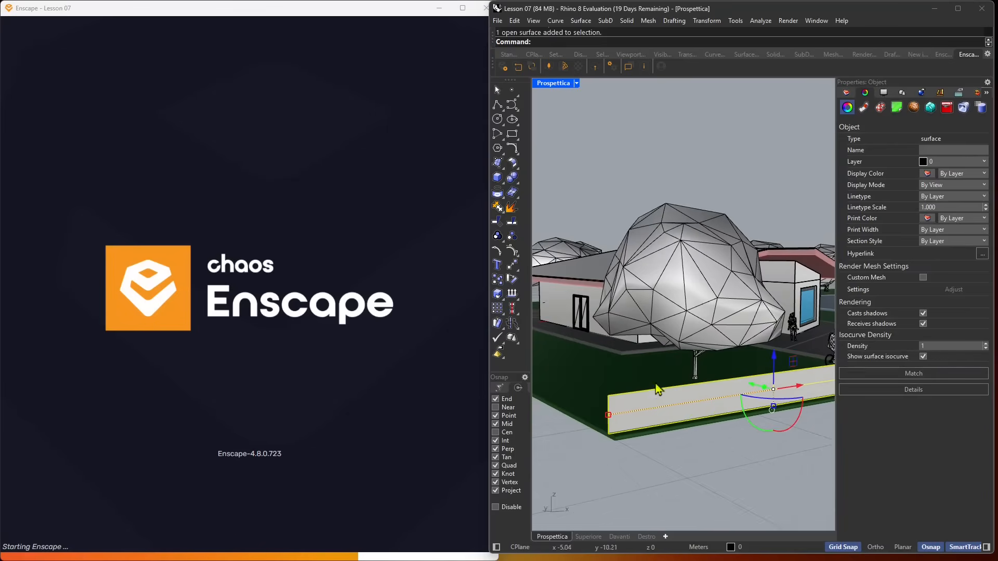
{"action": "right_click_drag", "start_coordinate": [733, 403], "coordinate": [717, 405]}
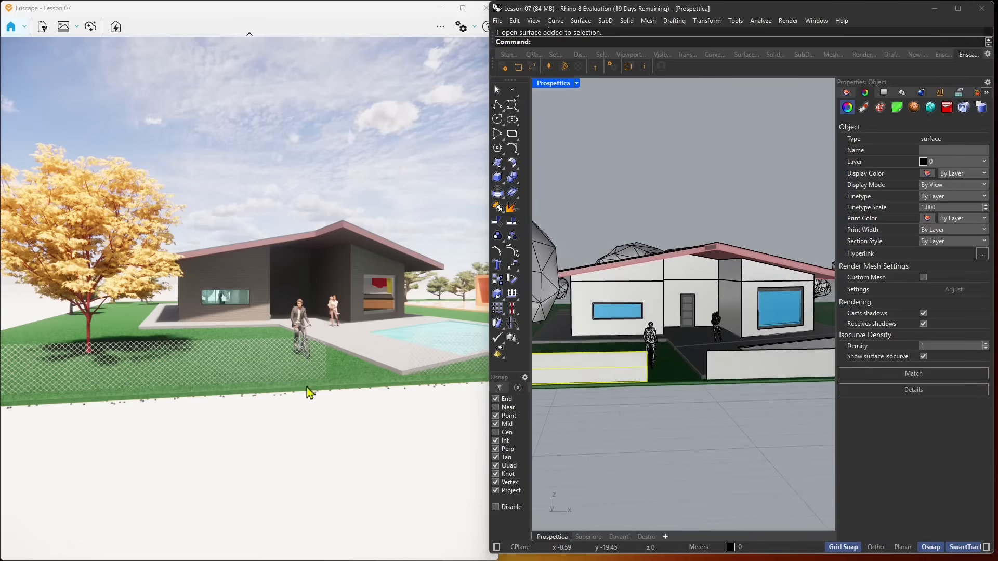
- Turn on view synchronization between Rhino and Enscape and bring the view inside the living room, facing the curtained window
{"action": "right_click_drag", "start_coordinate": [649, 382], "coordinate": [658, 322]}
{"action": "left_click", "coordinate": [534, 66]}
{"action": "scroll", "coordinate": [695, 311], "scroll_direction": "up", "scroll_amount": 3}
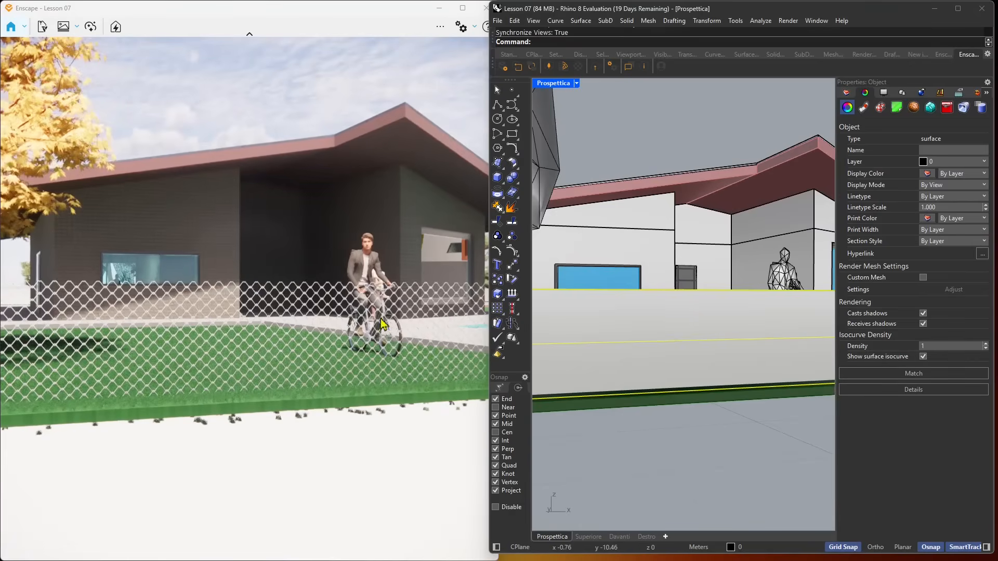
{"action": "left_click", "coordinate": [374, 238]}
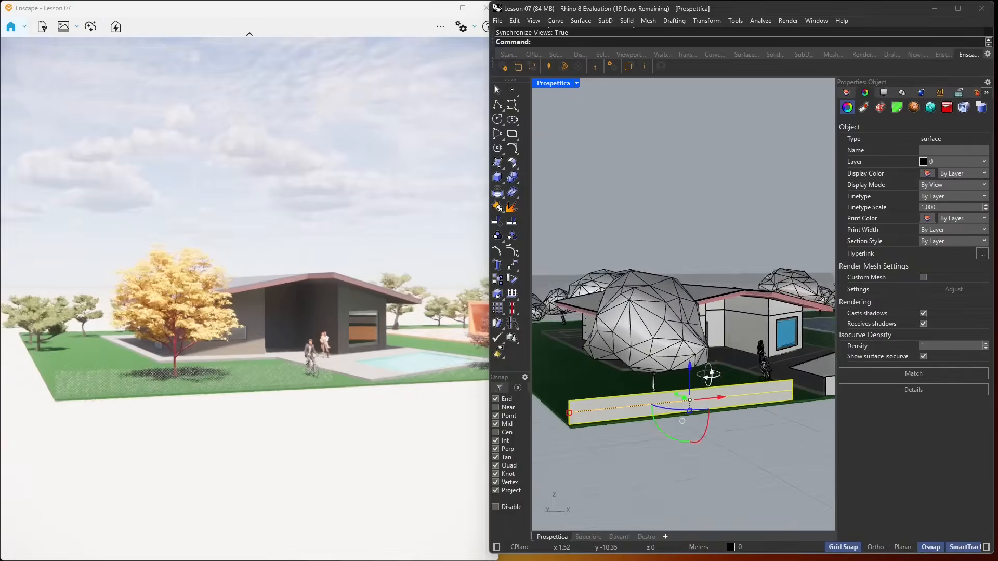
{"action": "scroll", "coordinate": [711, 374], "scroll_direction": "up", "scroll_amount": 5}
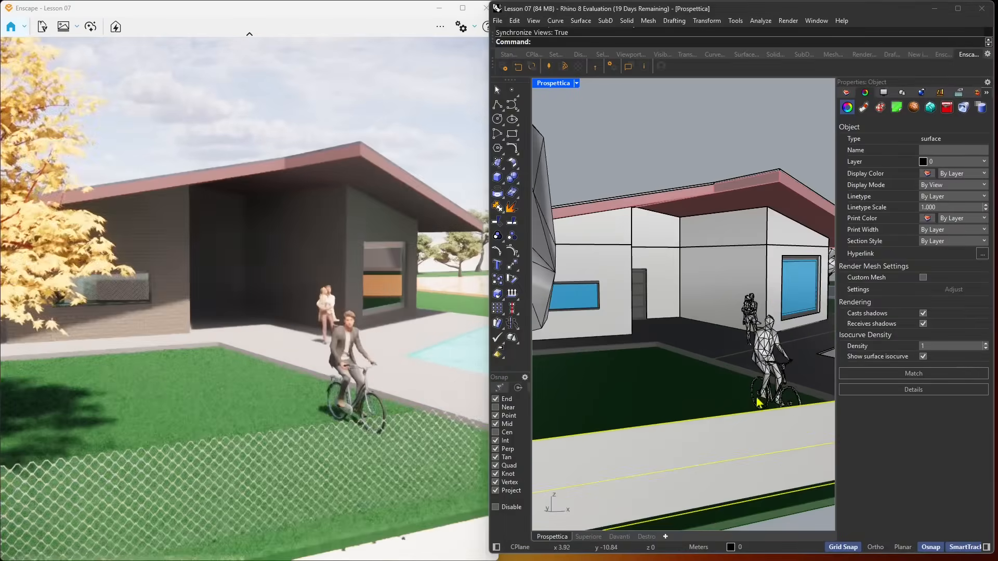
{"action": "right_click_drag", "start_coordinate": [739, 394], "coordinate": [775, 382]}
{"action": "scroll", "coordinate": [657, 318], "scroll_direction": "up", "scroll_amount": 10}
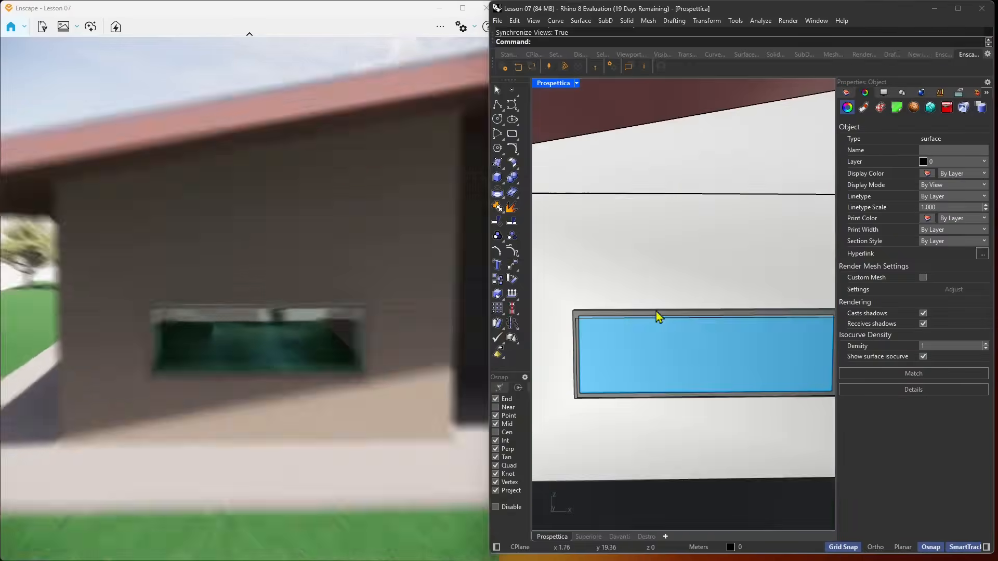
{"action": "scroll", "coordinate": [684, 323], "scroll_direction": "up", "scroll_amount": 3}
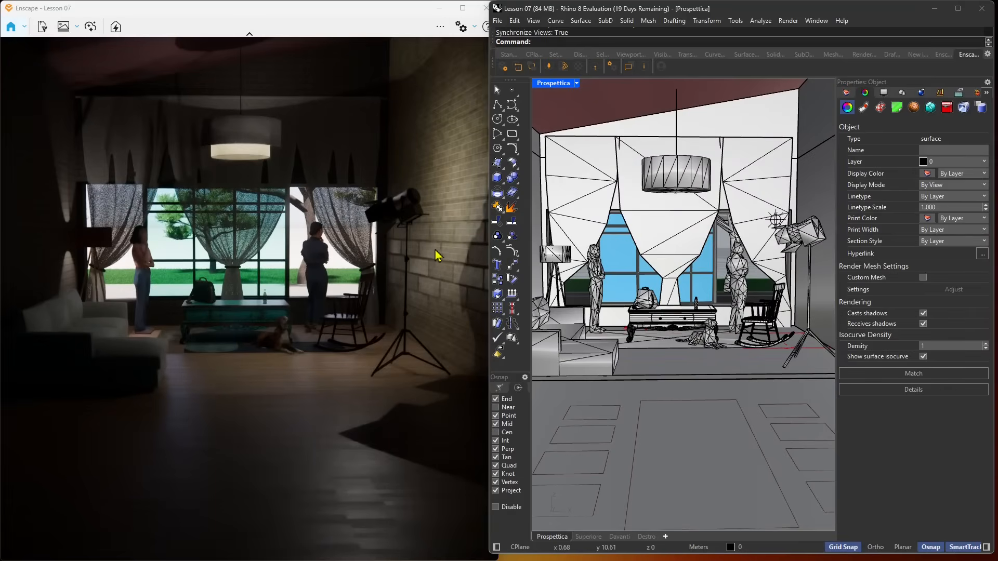
- Select the interior brick wall surface beside the spotlight, choosing the surface rather than the polysurface
{"action": "left_click", "coordinate": [800, 179]}
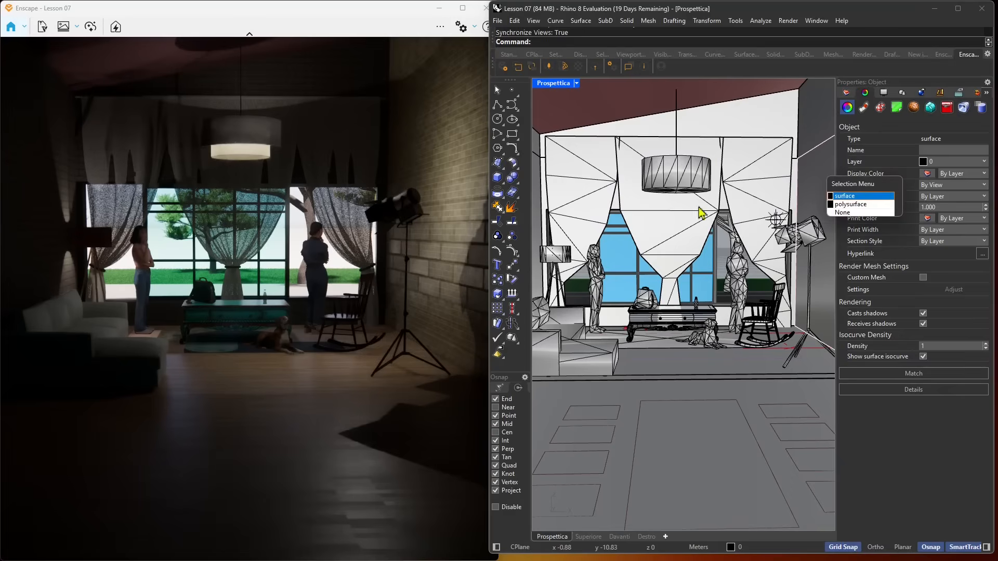
{"action": "left_click", "coordinate": [847, 95]}
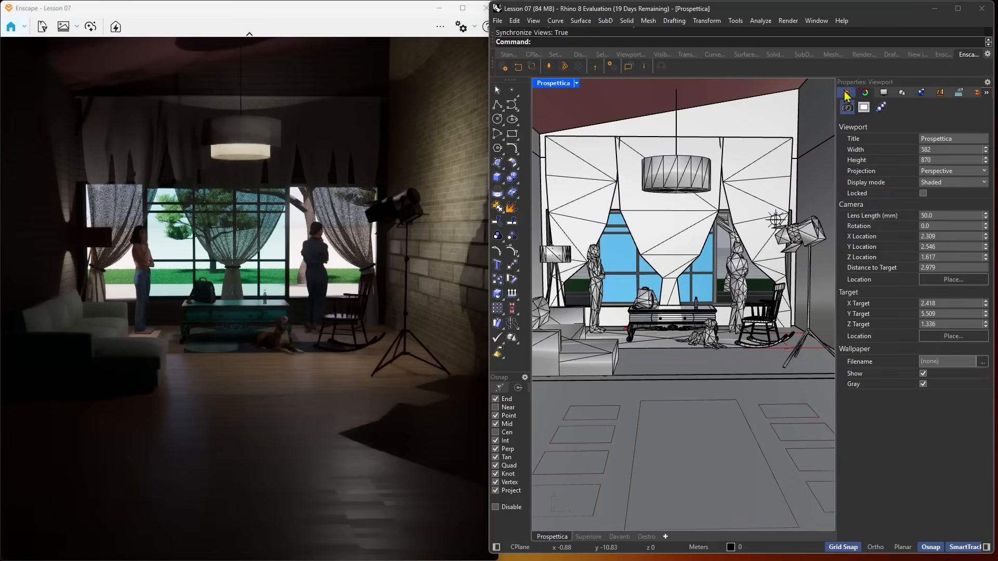
{"action": "left_click", "coordinate": [457, 257]}
{"action": "left_click", "coordinate": [830, 203]}
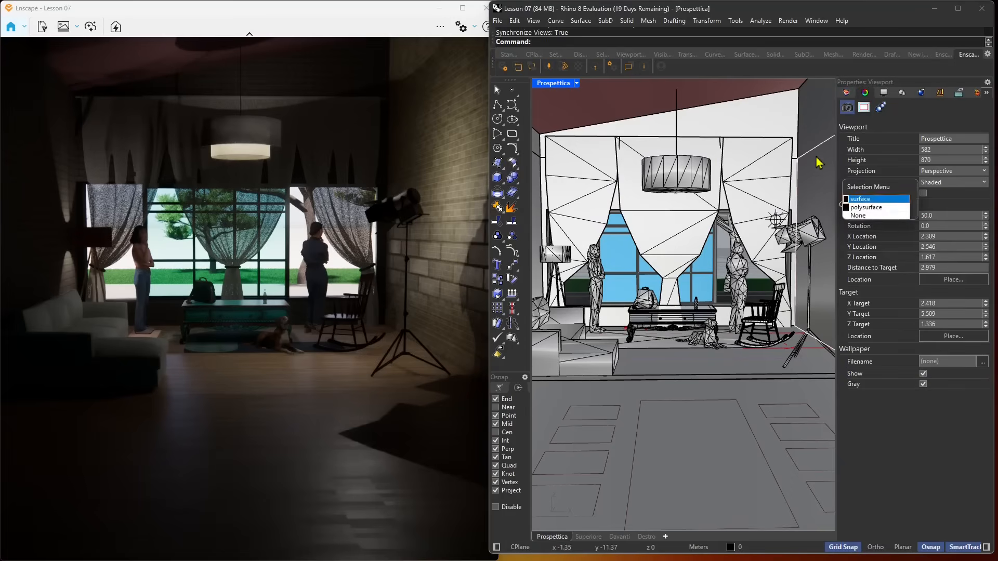
{"action": "left_click", "coordinate": [876, 200]}
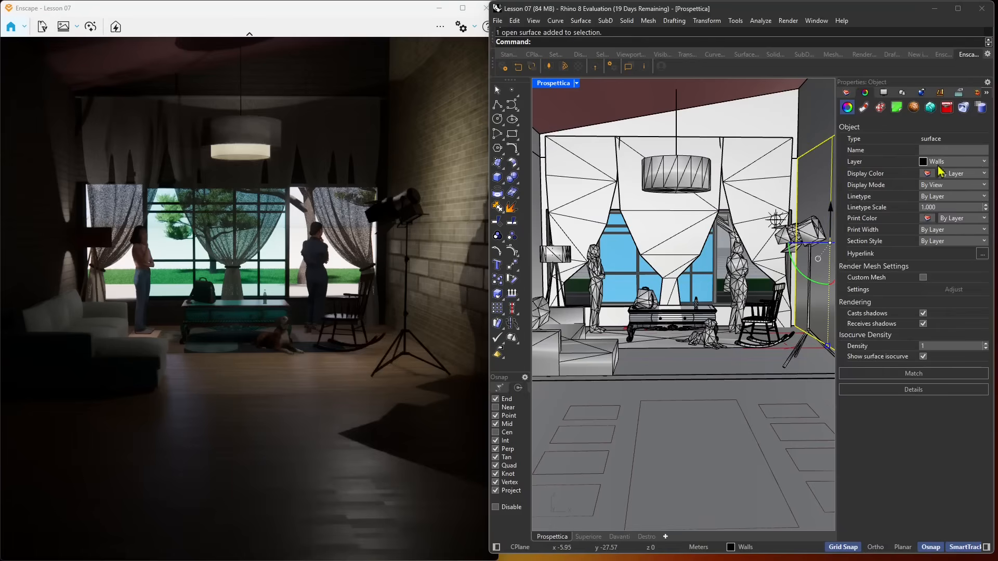
- Check the material assigned to the Walls layer, and the material assigned directly to the selected wall surface
{"action": "left_click", "coordinate": [848, 93]}
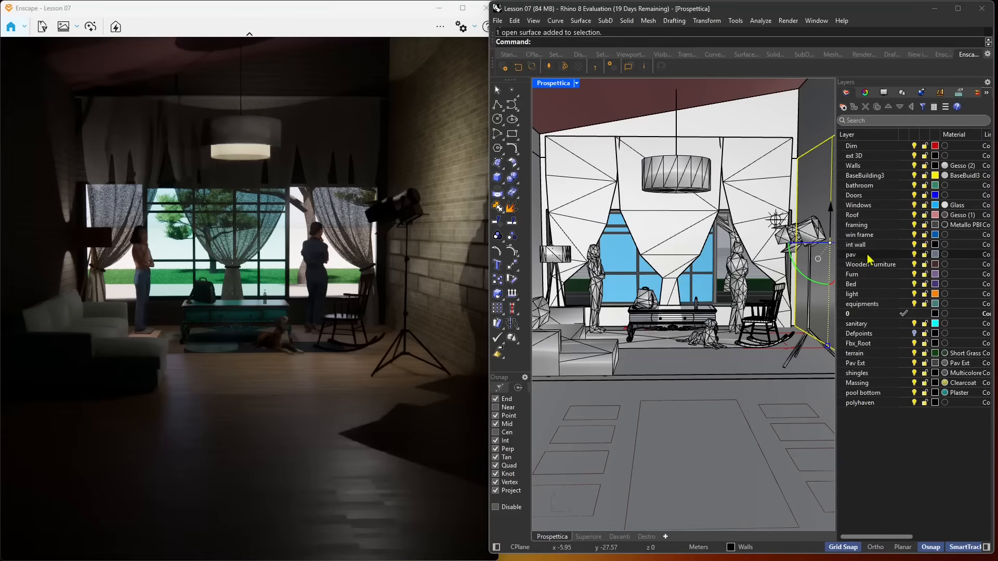
{"action": "left_click", "coordinate": [902, 166]}
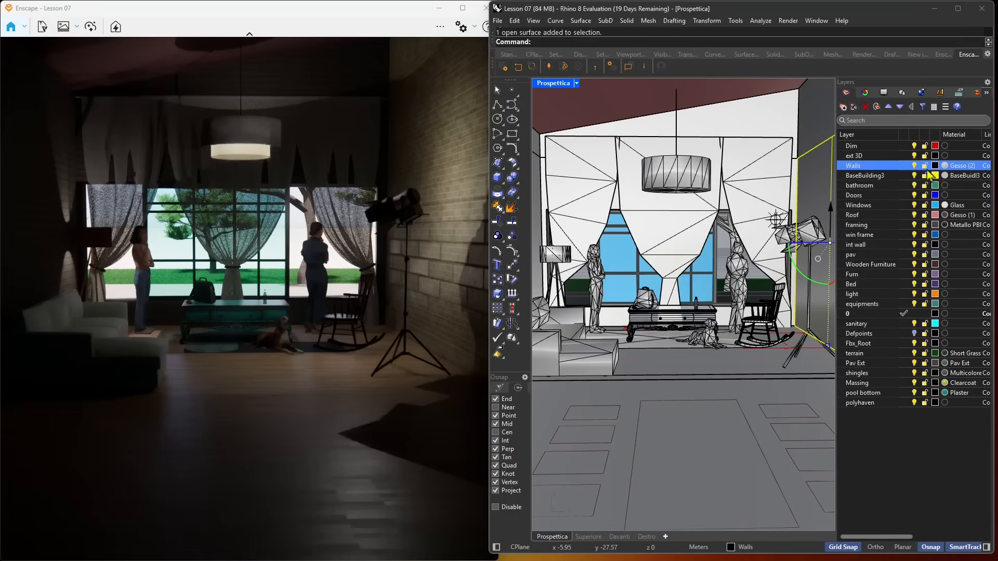
{"action": "left_click", "coordinate": [947, 166]}
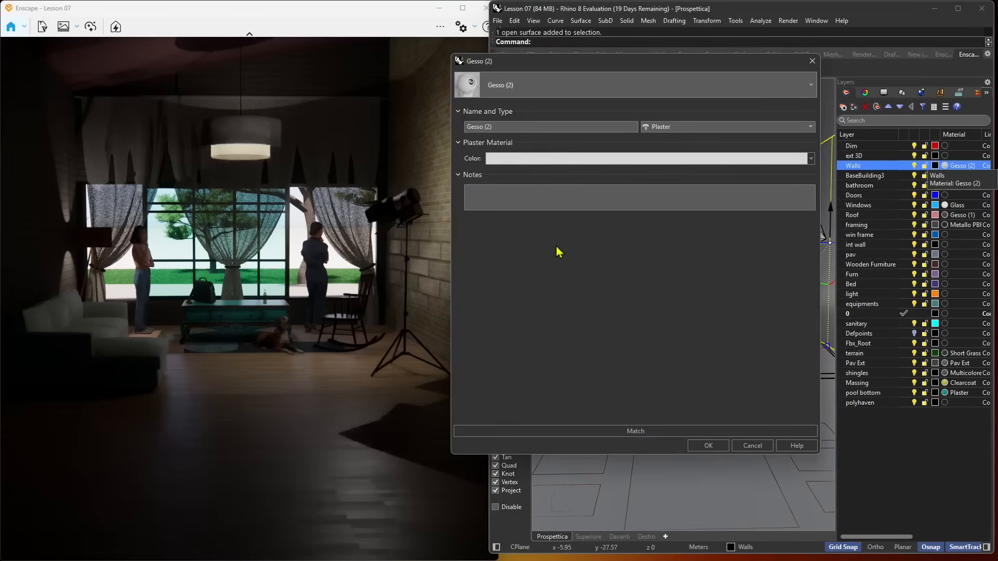
{"action": "left_click", "coordinate": [812, 61]}
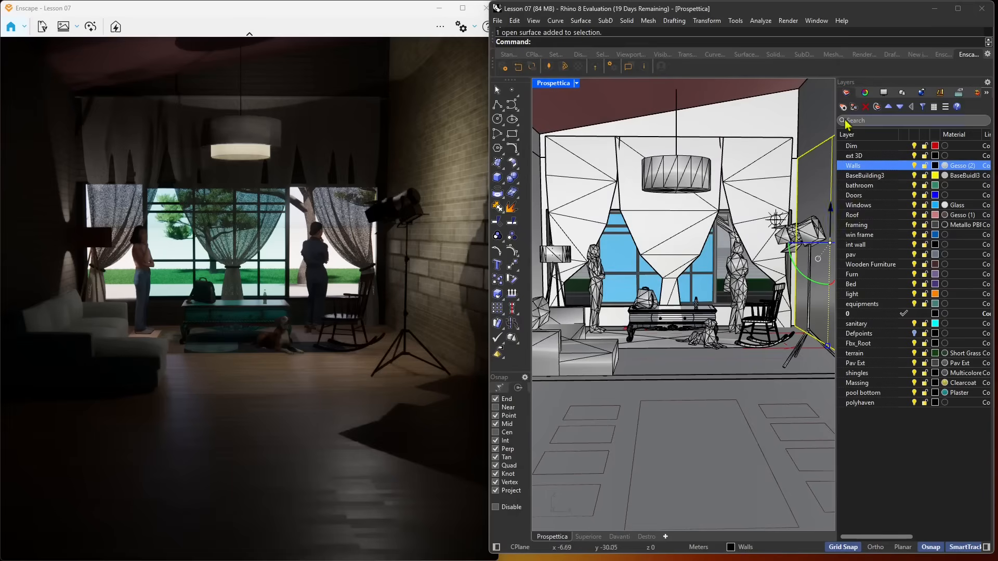
{"action": "left_click", "coordinate": [865, 94]}
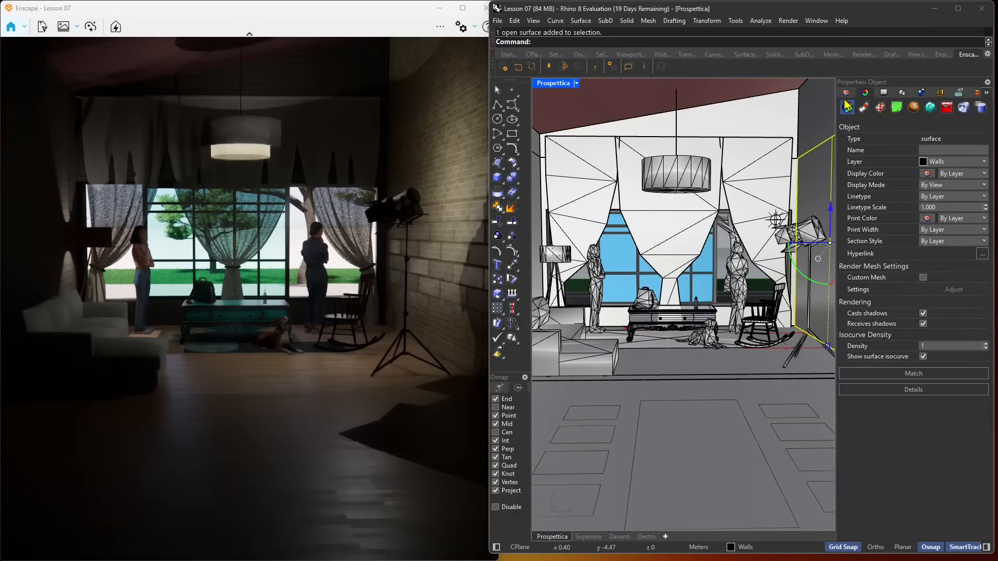
{"action": "left_click", "coordinate": [863, 107]}
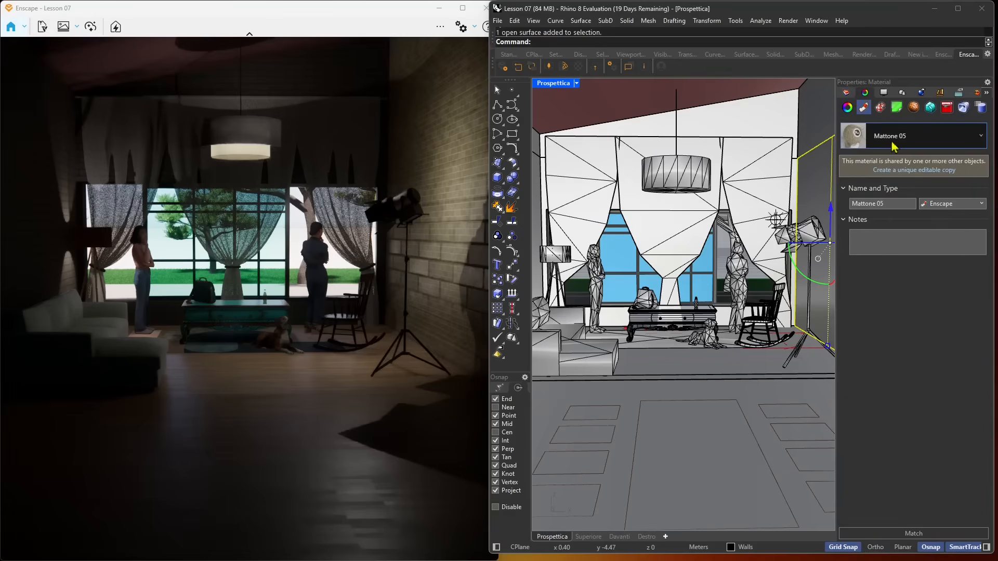
- Open the Enscape Material Editor, place it beside the render view and select the Mattone 05 material
{"action": "left_click", "coordinate": [577, 66]}
{"action": "left_click_drag", "start_coordinate": [581, 382], "coordinate": [745, 90]}
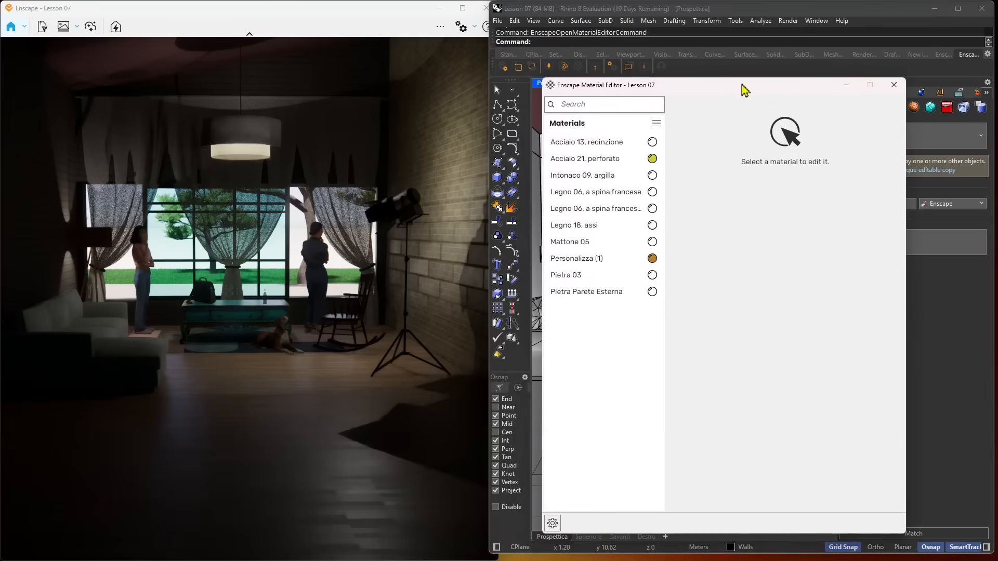
{"action": "left_click", "coordinate": [585, 243]}
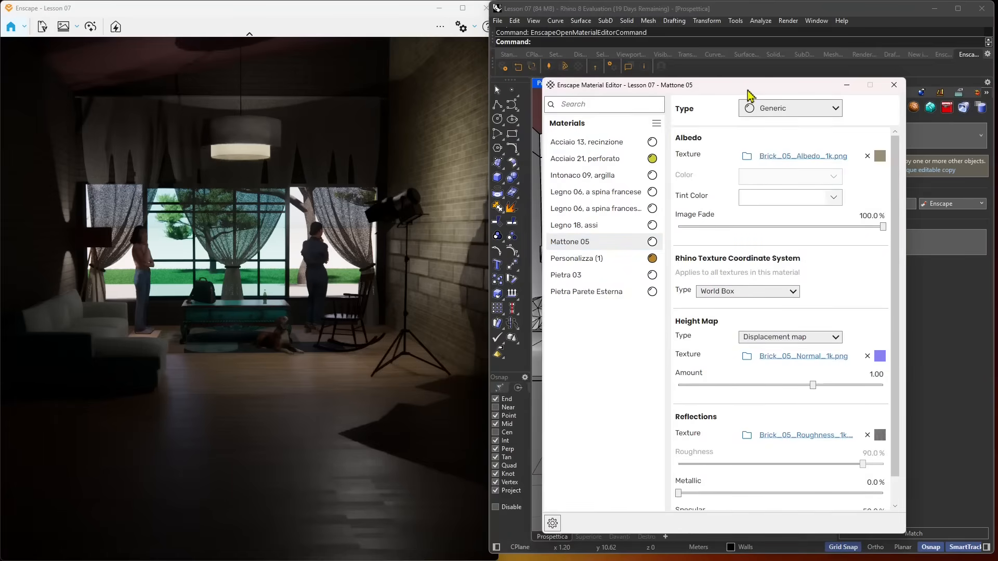
{"action": "left_click_drag", "start_coordinate": [748, 90], "coordinate": [745, 86]}
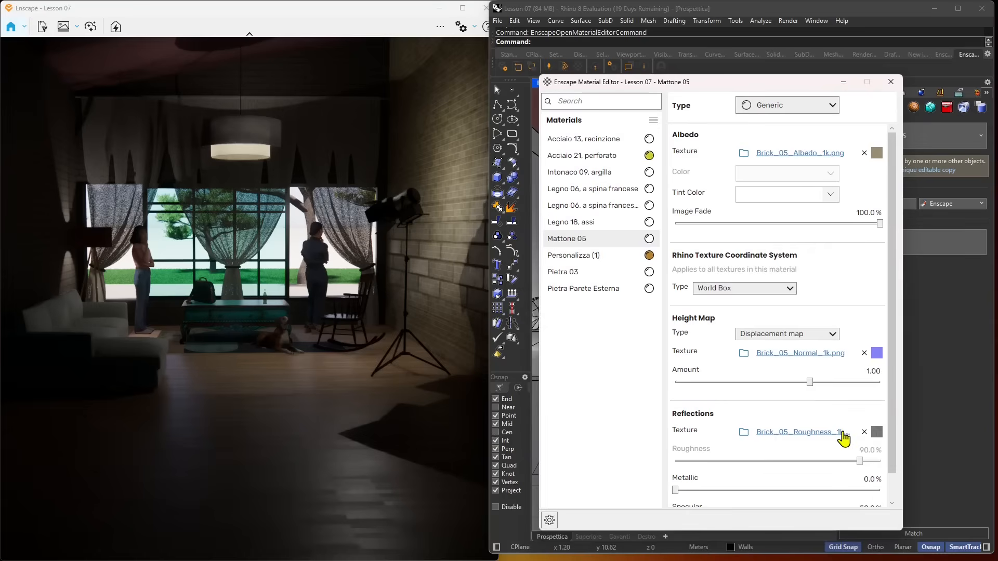
- Review the Mattone 05 settings, open its albedo texture details and look at the texture's source image folder
{"action": "scroll", "coordinate": [891, 404], "scroll_direction": "down", "scroll_amount": 1}
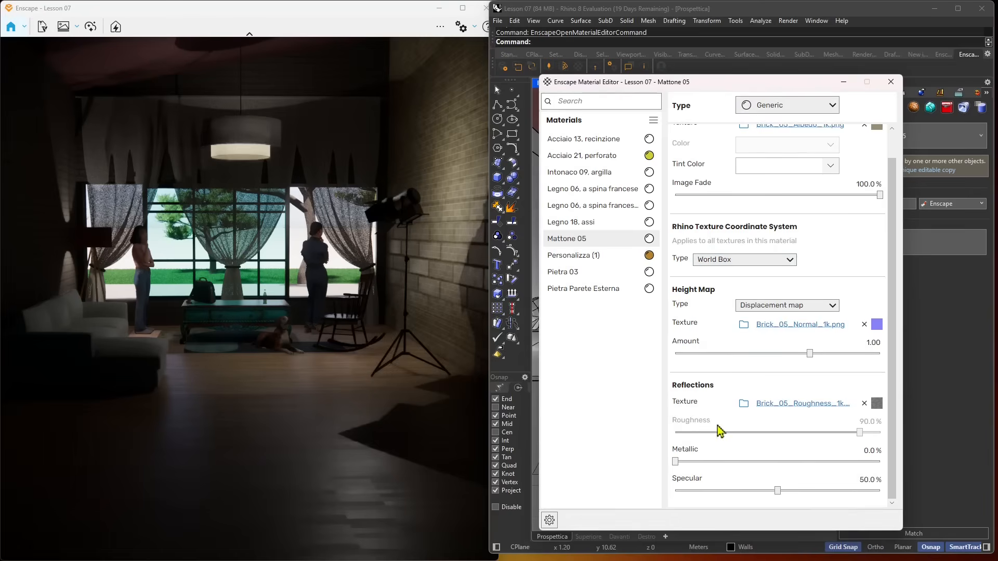
{"action": "scroll", "coordinate": [718, 432], "scroll_direction": "up", "scroll_amount": 1}
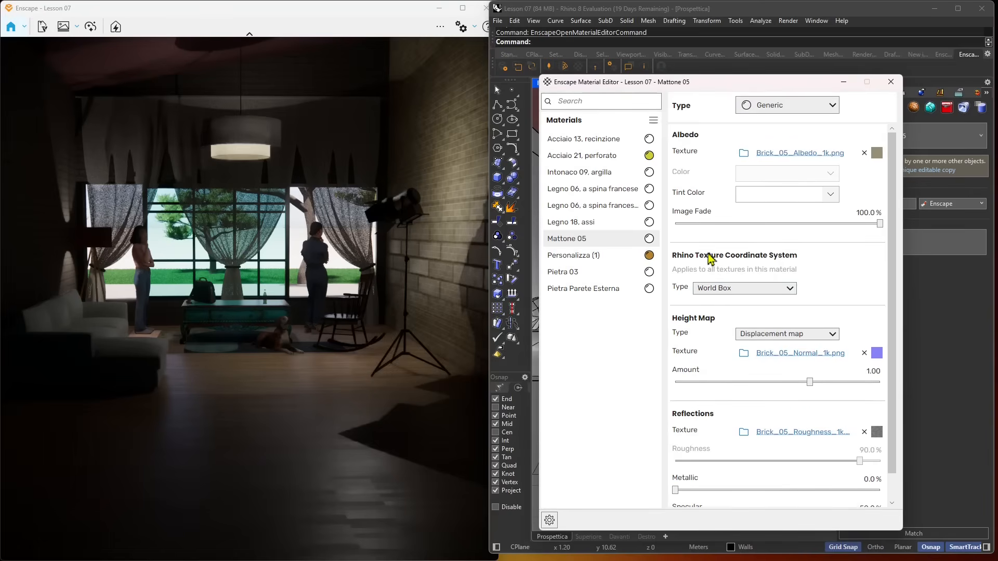
{"action": "scroll", "coordinate": [712, 400], "scroll_direction": "down", "scroll_amount": 1}
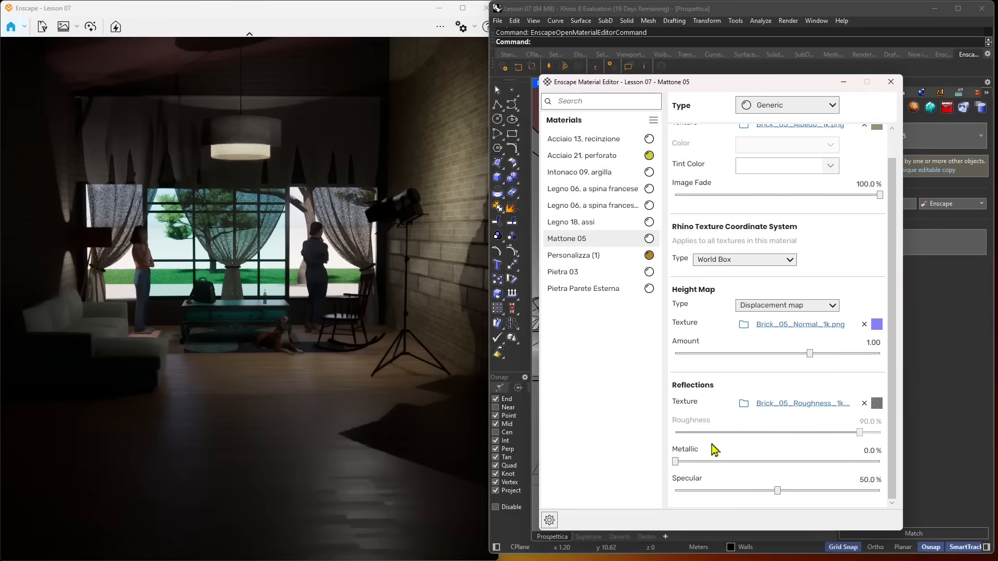
{"action": "scroll", "coordinate": [747, 468], "scroll_direction": "up", "scroll_amount": 1}
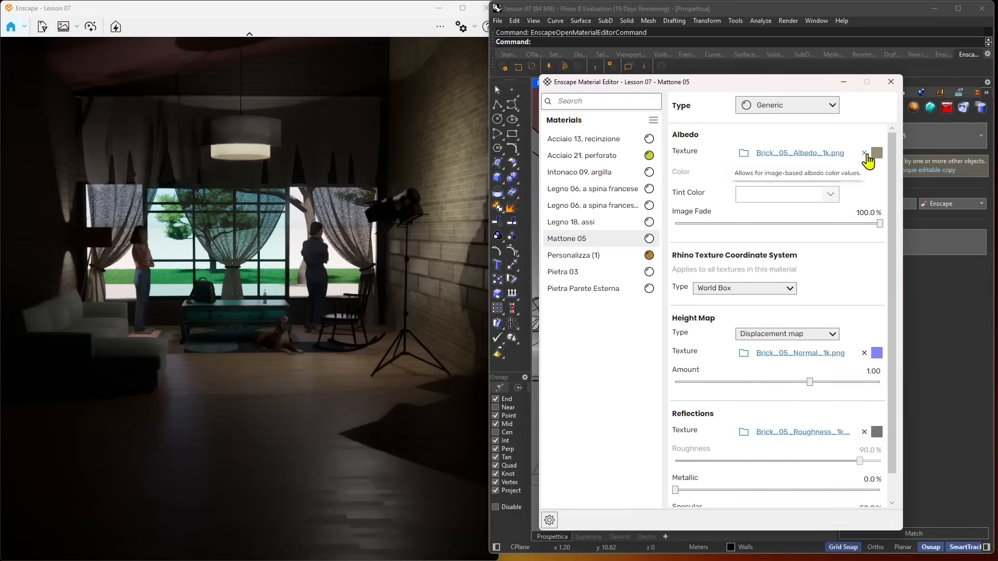
{"action": "left_click", "coordinate": [815, 154]}
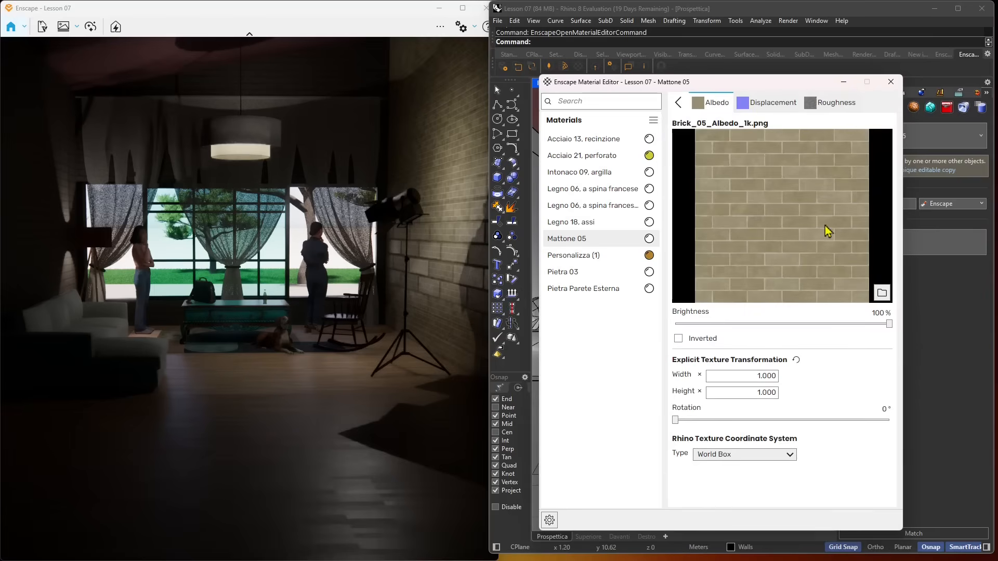
{"action": "left_click", "coordinate": [883, 294]}
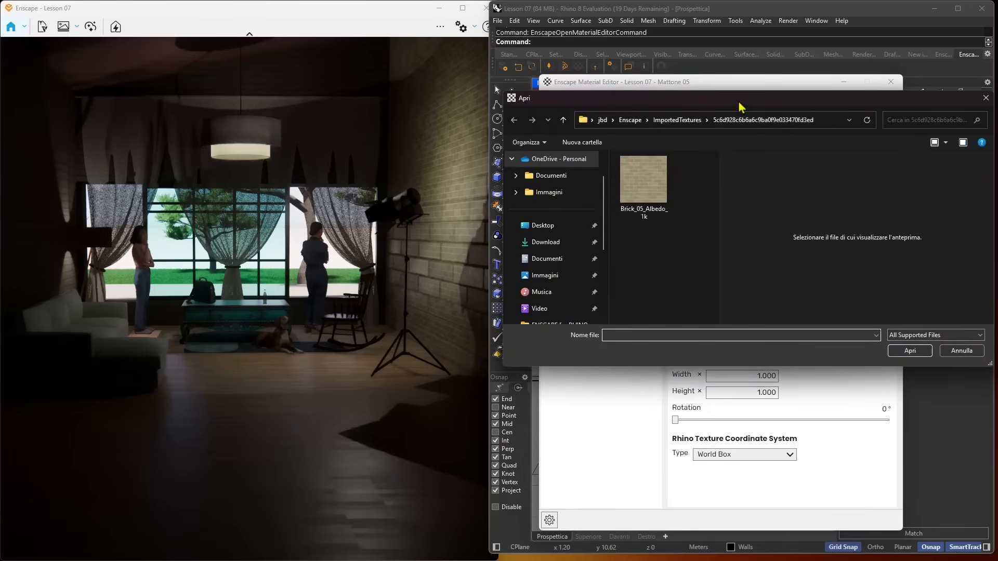
{"action": "left_click", "coordinate": [725, 115]}
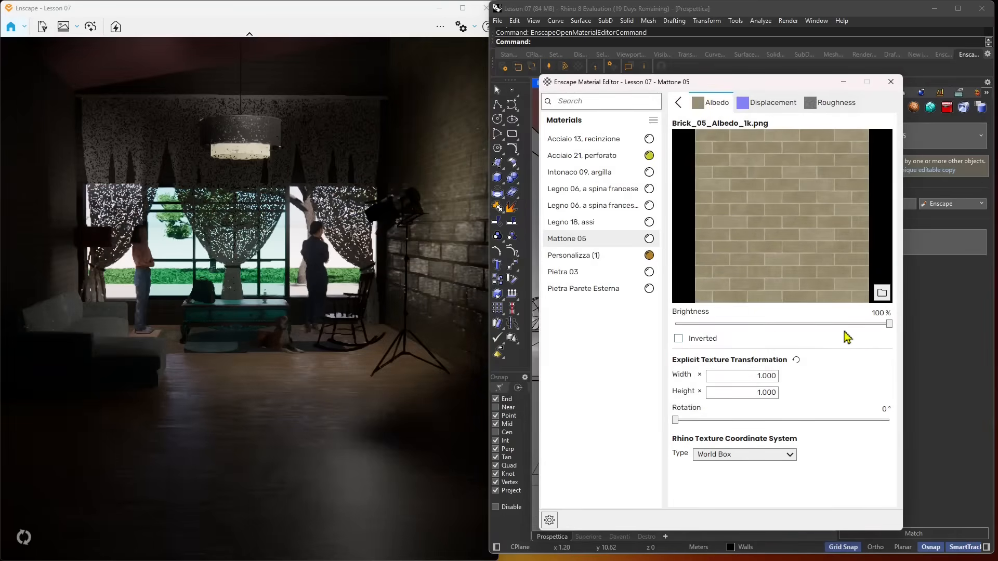
- Try the Inverted option on the Mattone 05 albedo texture and switch it back off
{"action": "left_click", "coordinate": [678, 339]}
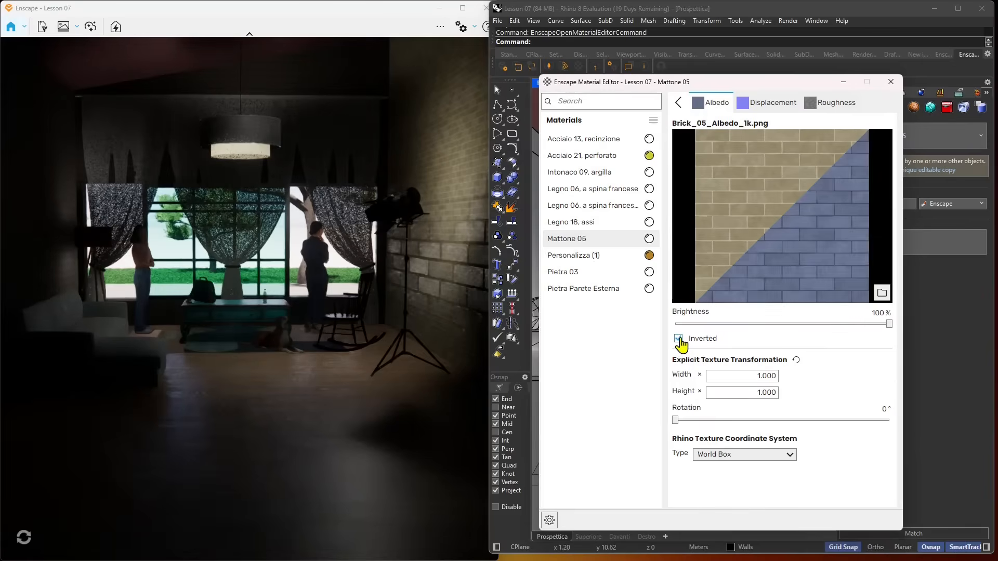
{"action": "left_click", "coordinate": [678, 338]}
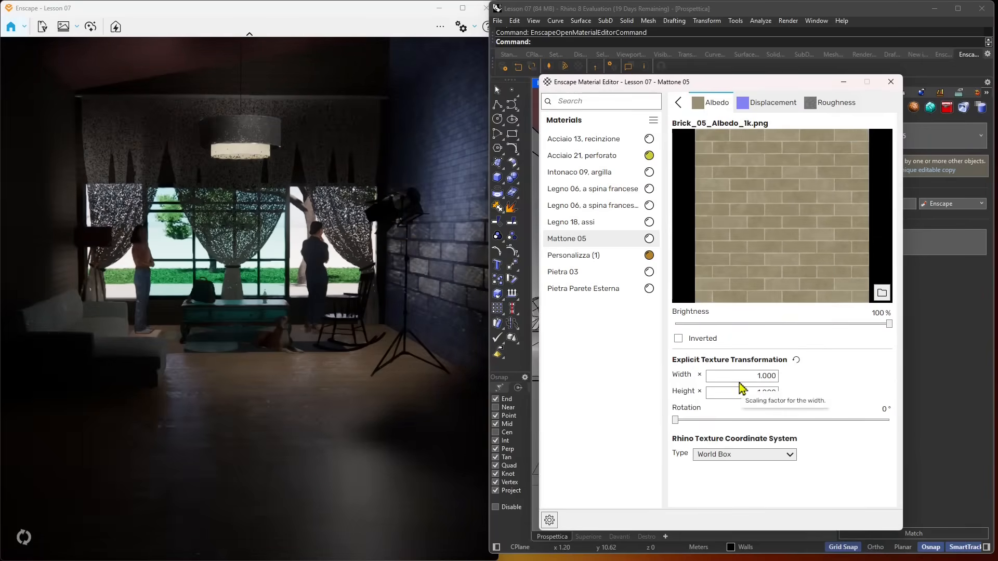
- Set the Mattone 05 albedo texture's width and height scaling factors to 2.000
{"action": "left_click", "coordinate": [754, 394]}
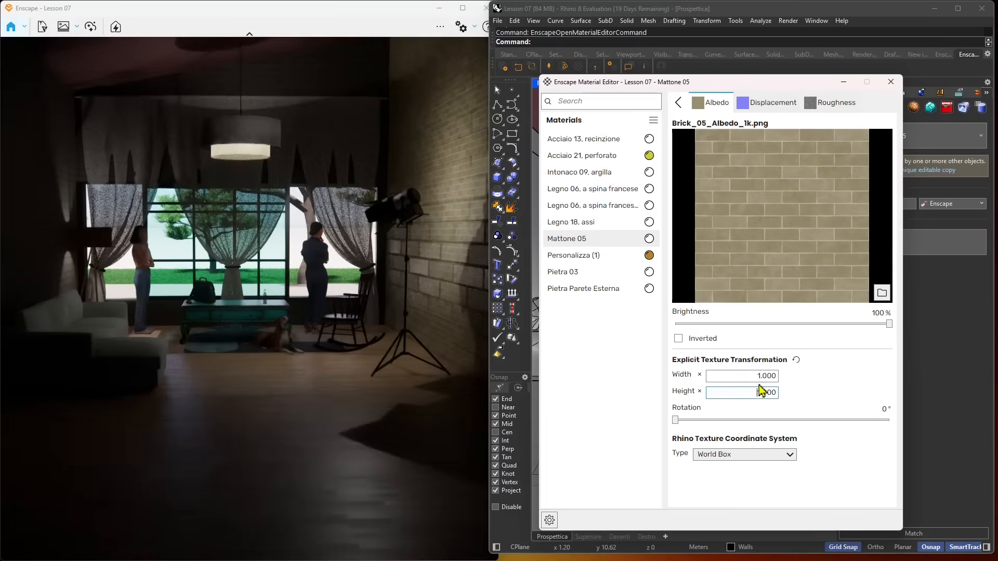
{"action": "double_click", "coordinate": [767, 377]}
{"action": "type", "text": "2"}
{"action": "double_click", "coordinate": [754, 392]}
{"action": "type", "text": "2"}
{"action": "left_click", "coordinate": [752, 378]}
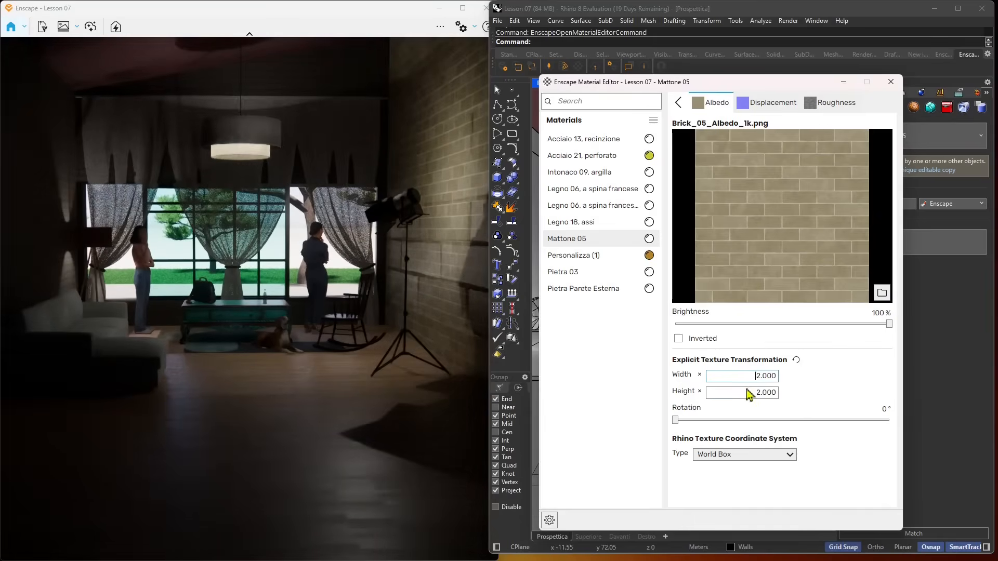
{"action": "mouse_move", "coordinate": [679, 422]}
{"action": "left_mouse_down"}
{"action": "mouse_move", "coordinate": [780, 422]}
{"action": "mouse_move", "coordinate": [676, 422]}
{"action": "left_mouse_up"}
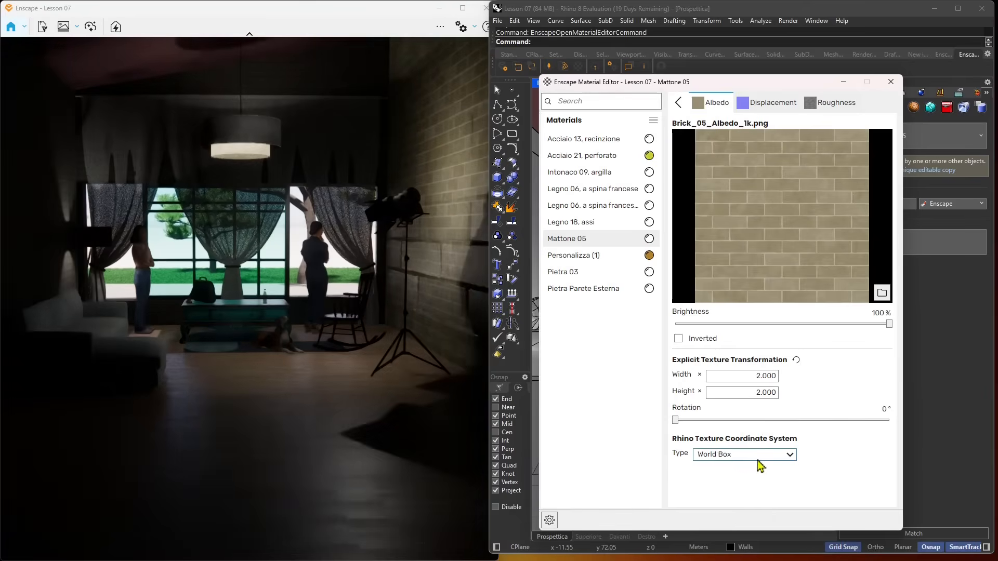
- Try the Object type as the albedo texture's Rhino coordinate system
{"action": "left_click", "coordinate": [739, 459]}
{"action": "left_click", "coordinate": [720, 470]}
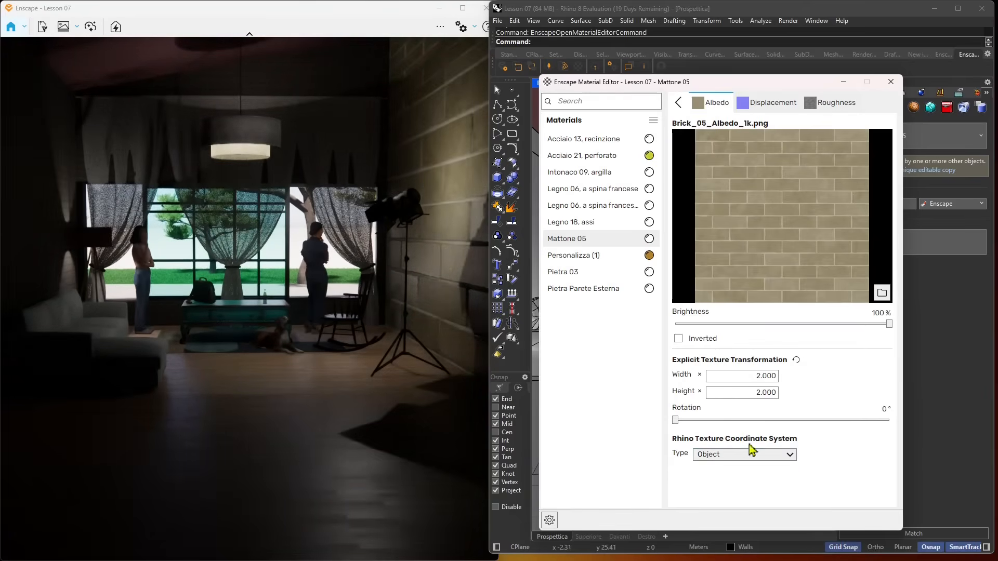
{"action": "left_click", "coordinate": [702, 456]}
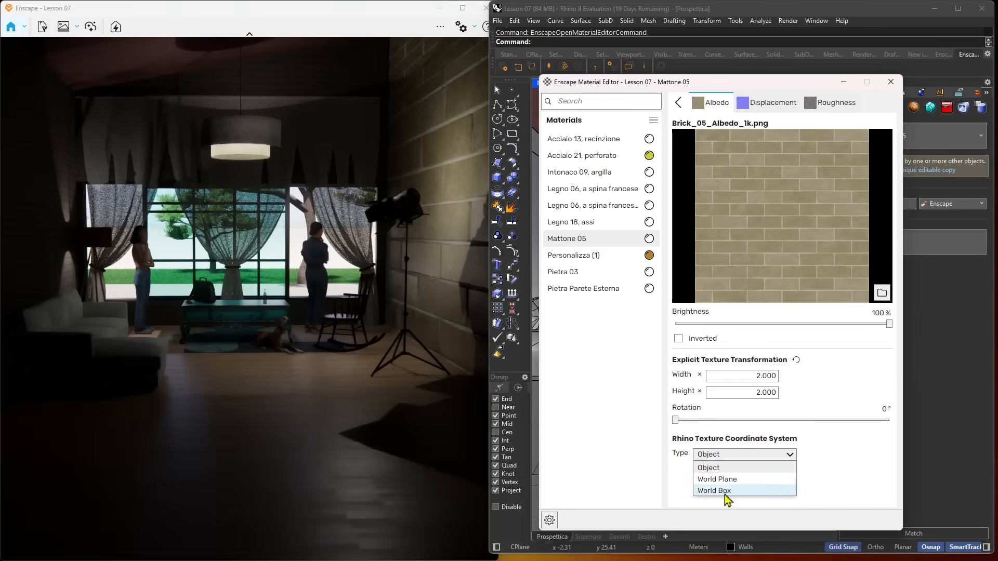
{"action": "left_click", "coordinate": [725, 460]}
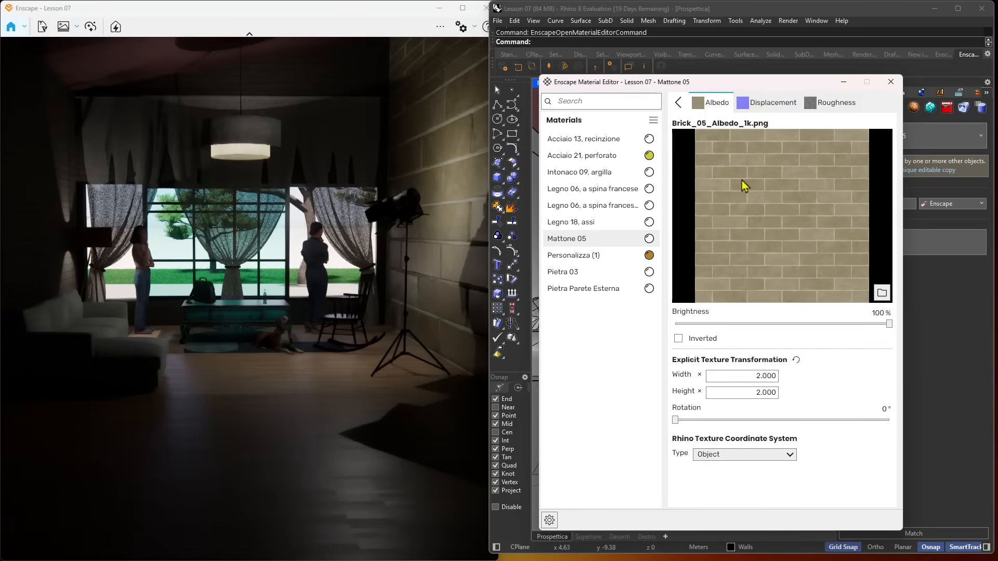
- Turn off Use Albedo Texture values for the Mattone 05 displacement texture and set its width and height to 4.000
{"action": "left_click", "coordinate": [772, 106]}
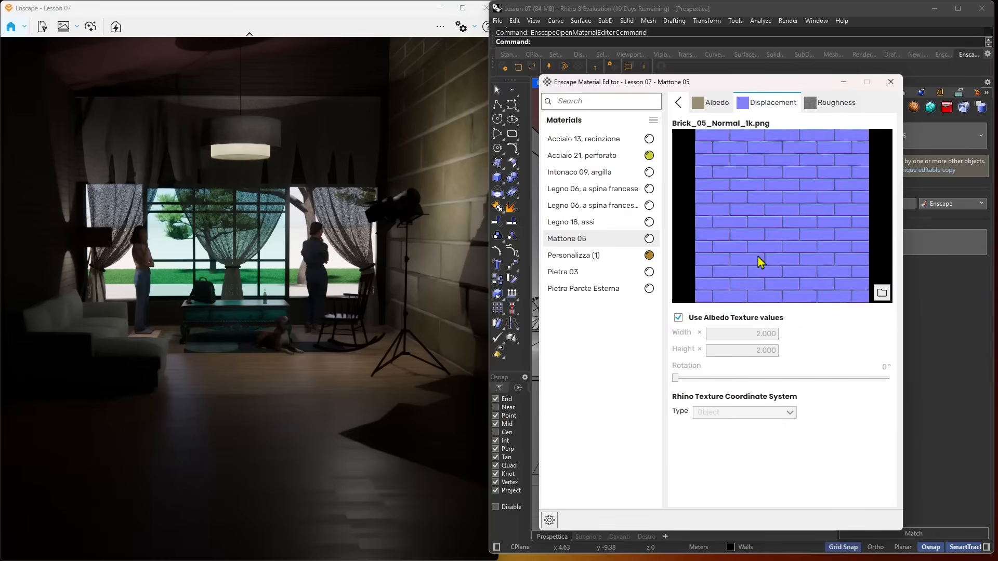
{"action": "left_click", "coordinate": [679, 319]}
{"action": "left_click", "coordinate": [678, 318]}
{"action": "left_click", "coordinate": [697, 319]}
{"action": "left_click_drag", "start_coordinate": [749, 333], "coordinate": [783, 345]}
{"action": "type", "text": "4"}
{"action": "double_click", "coordinate": [754, 350]}
{"action": "type", "text": "4"}
{"action": "left_click", "coordinate": [742, 332]}
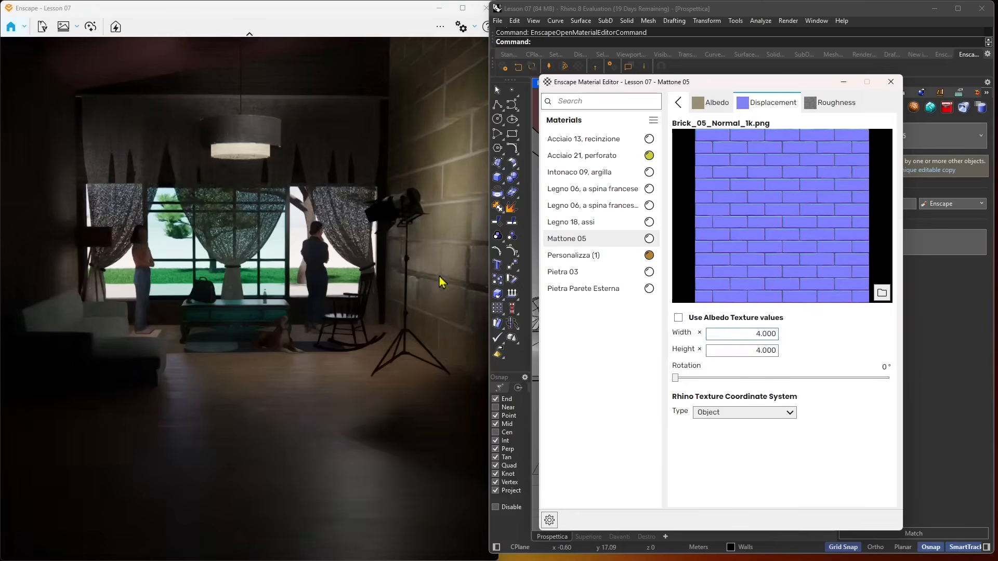
- Set the displacement texture's width and height to 2.000 and its Rhino coordinate system type to World Box
{"action": "left_click_drag", "start_coordinate": [731, 333], "coordinate": [792, 341]}
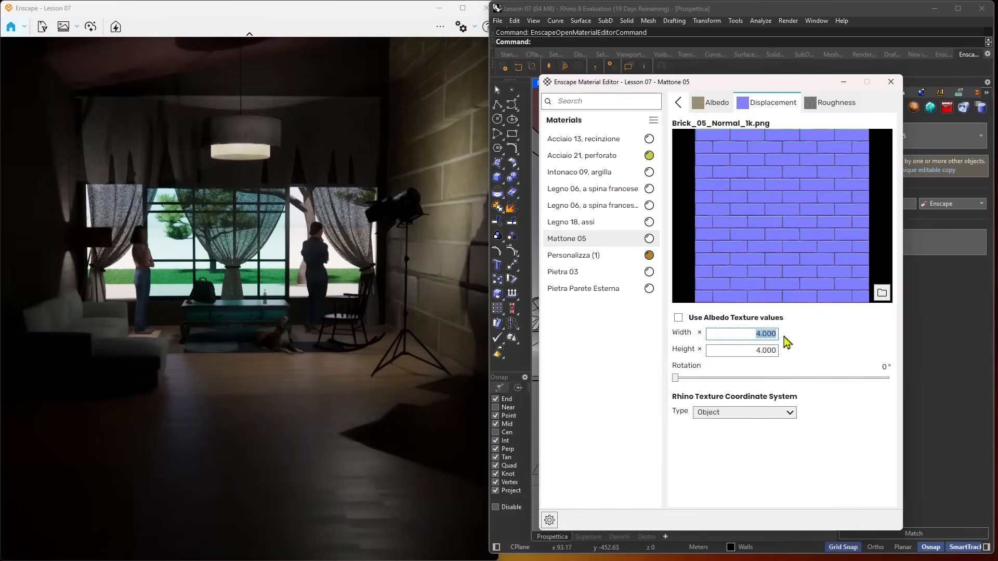
{"action": "type", "text": "2"}
{"action": "double_click", "coordinate": [754, 350]}
{"action": "type", "text": "2"}
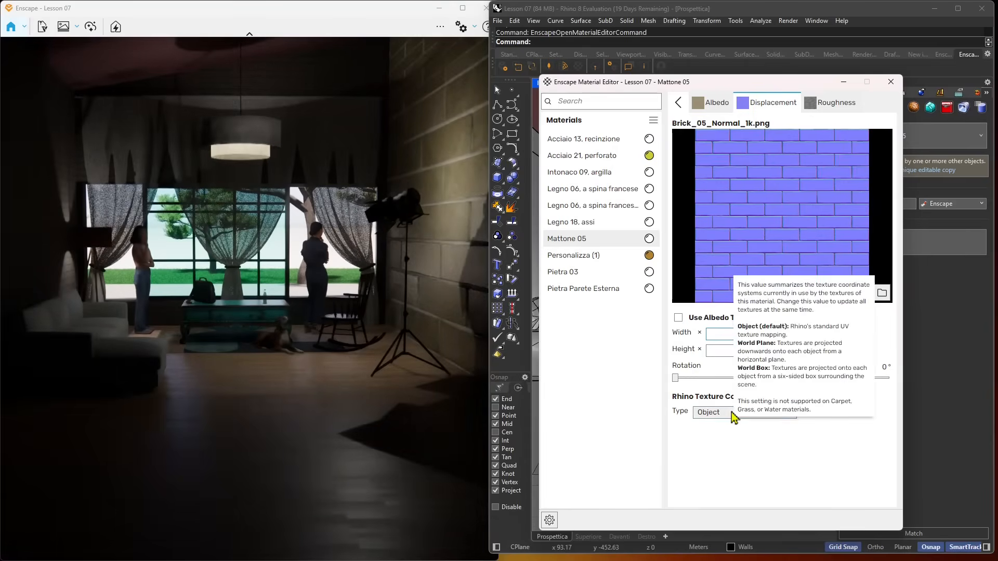
{"action": "left_click", "coordinate": [706, 413]}
{"action": "left_click", "coordinate": [718, 449]}
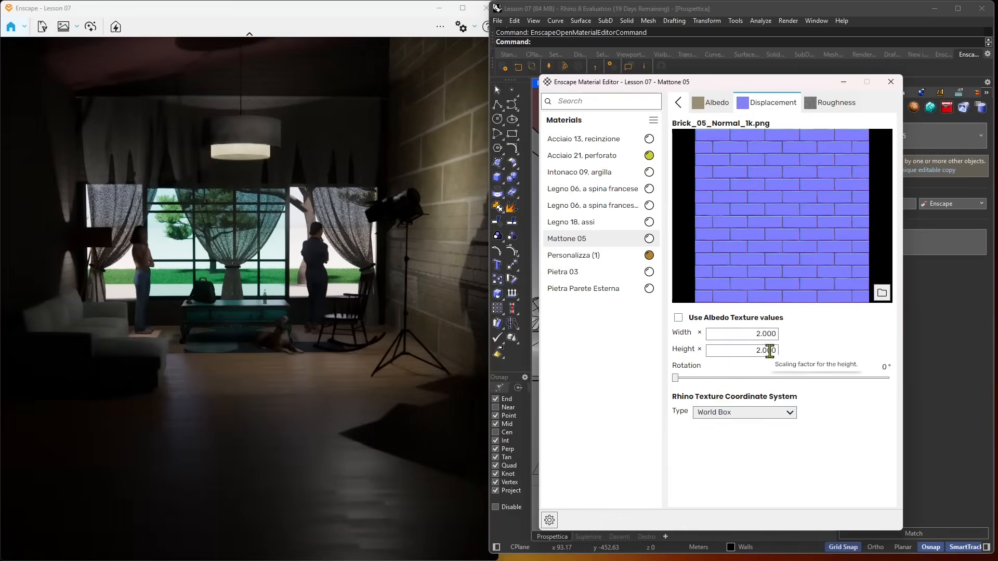
- Set the albedo texture's Rhino coordinate system type to World Box
{"action": "left_click", "coordinate": [715, 103]}
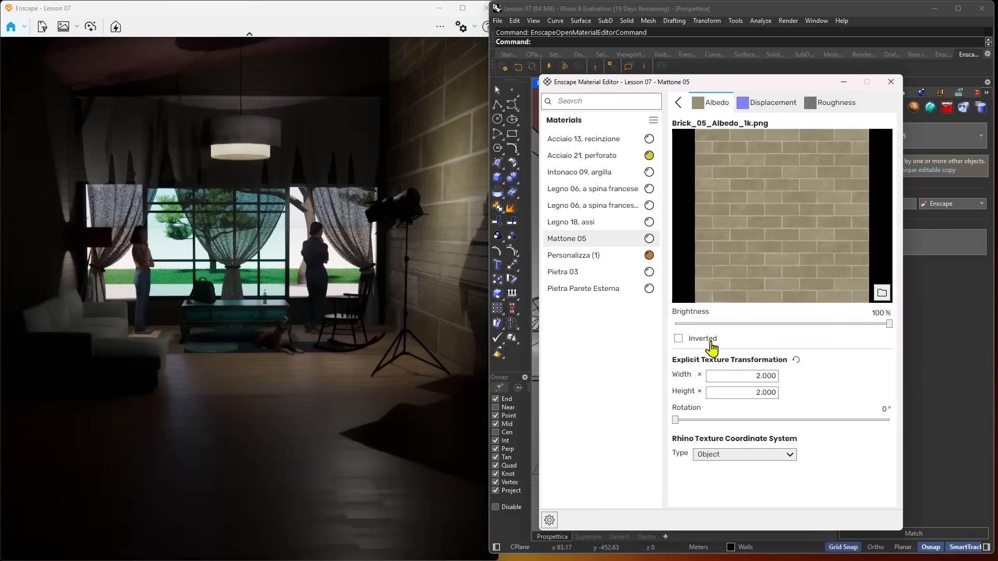
{"action": "left_click", "coordinate": [730, 456]}
{"action": "left_click", "coordinate": [708, 477]}
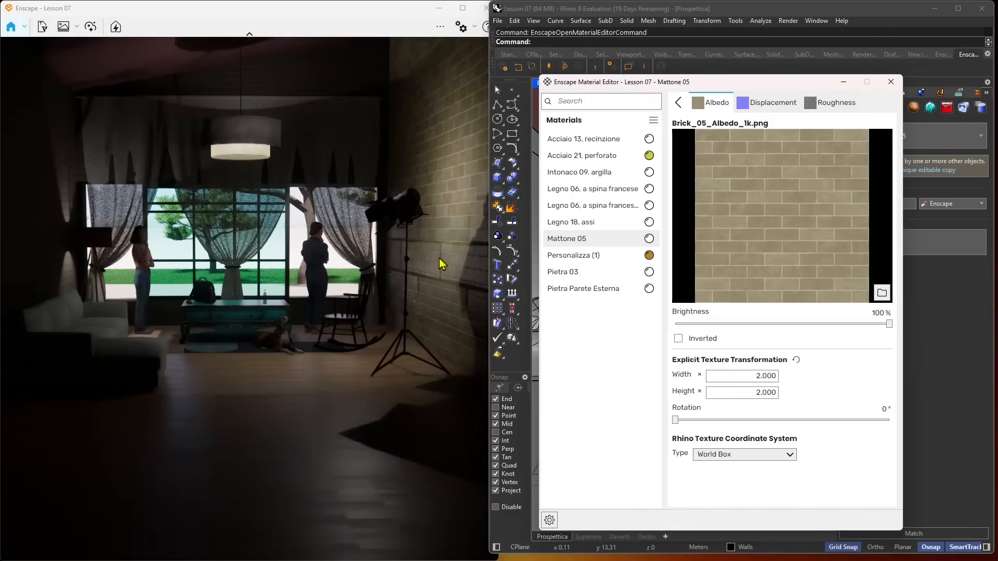
- Turn off Use Albedo Texture values for the Mattone 05 roughness texture, keeping its coordinate system type at World Box
{"action": "left_click", "coordinate": [822, 107]}
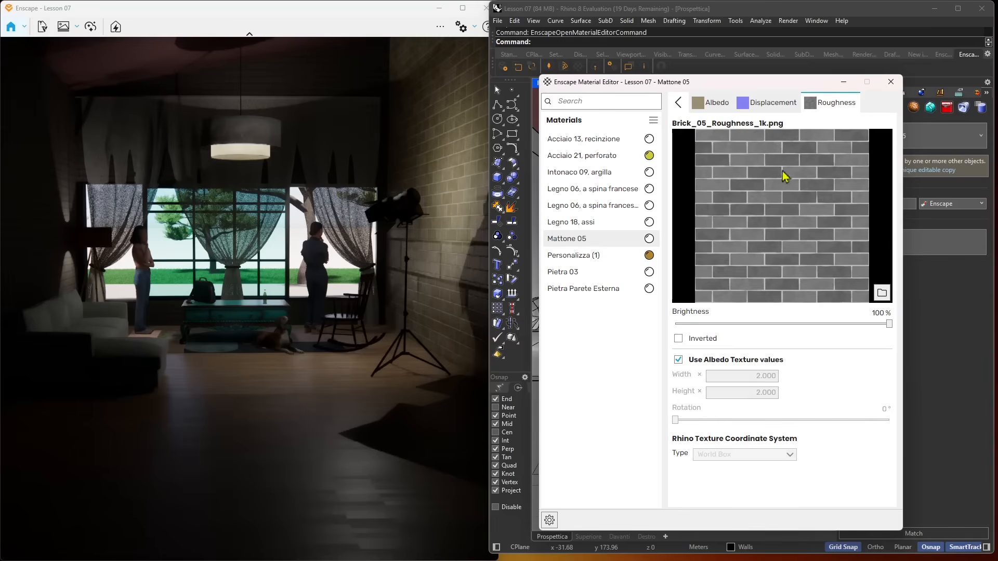
{"action": "left_click", "coordinate": [679, 359]}
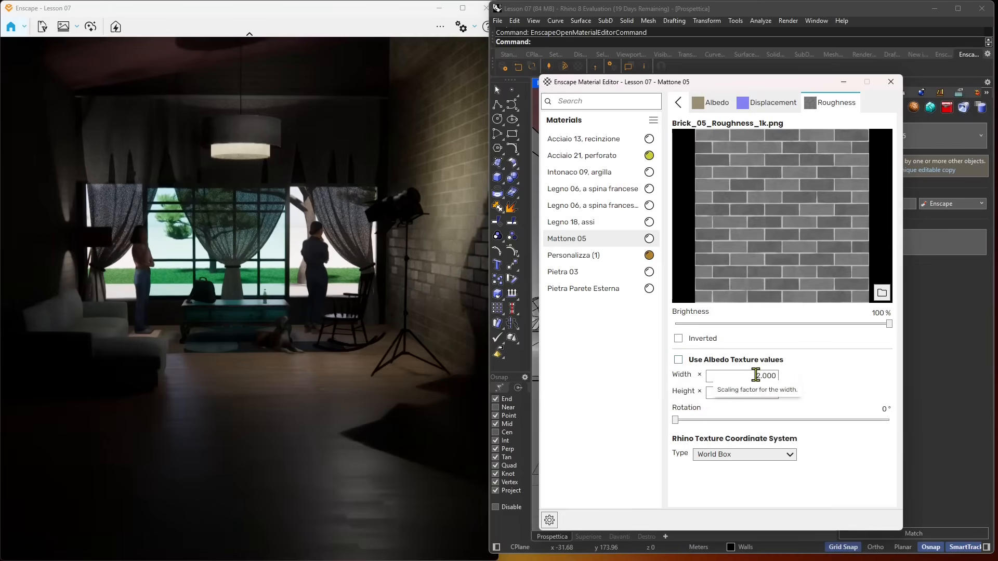
{"action": "left_click", "coordinate": [775, 374]}
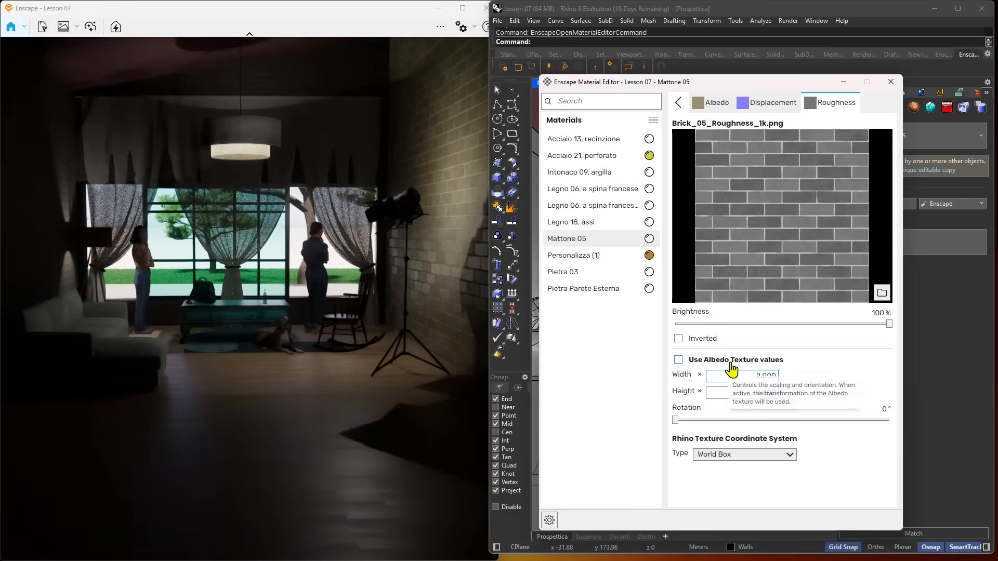
{"action": "left_click", "coordinate": [760, 393]}
{"action": "left_click", "coordinate": [734, 455]}
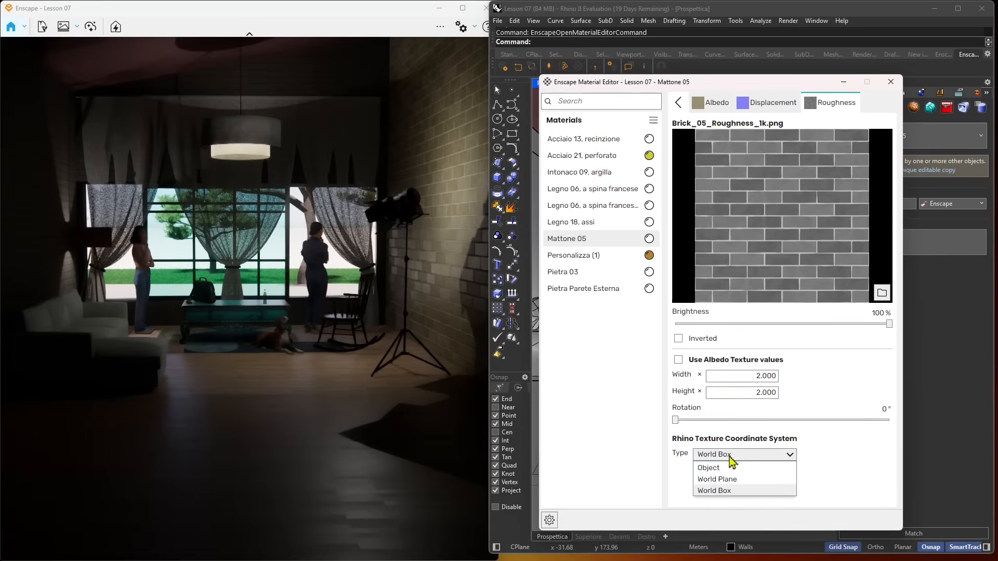
{"action": "left_click", "coordinate": [731, 492]}
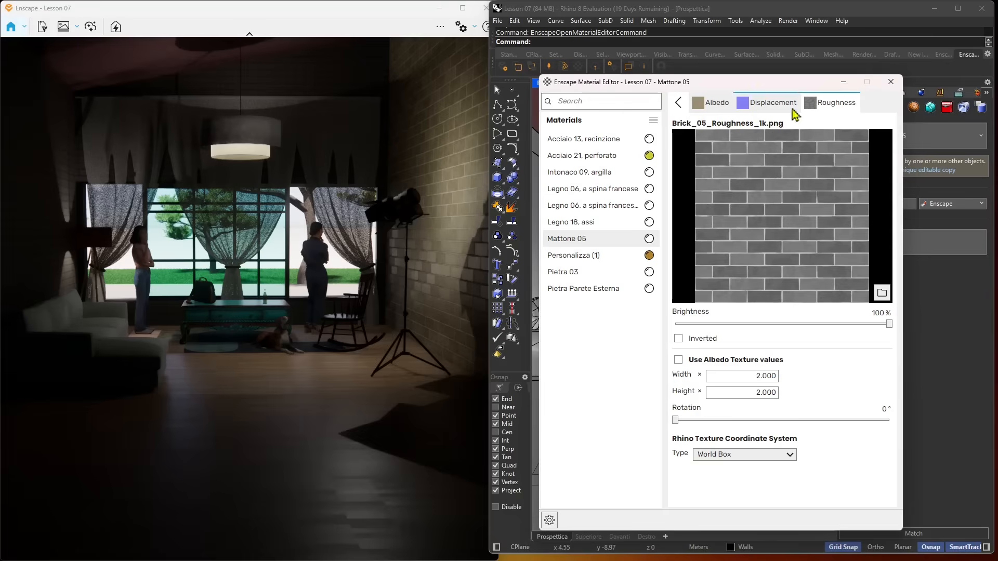
- Try Use Albedo Texture values on the displacement texture, switch it back off and compare the roughness texture's settings
{"action": "left_click", "coordinate": [718, 103]}
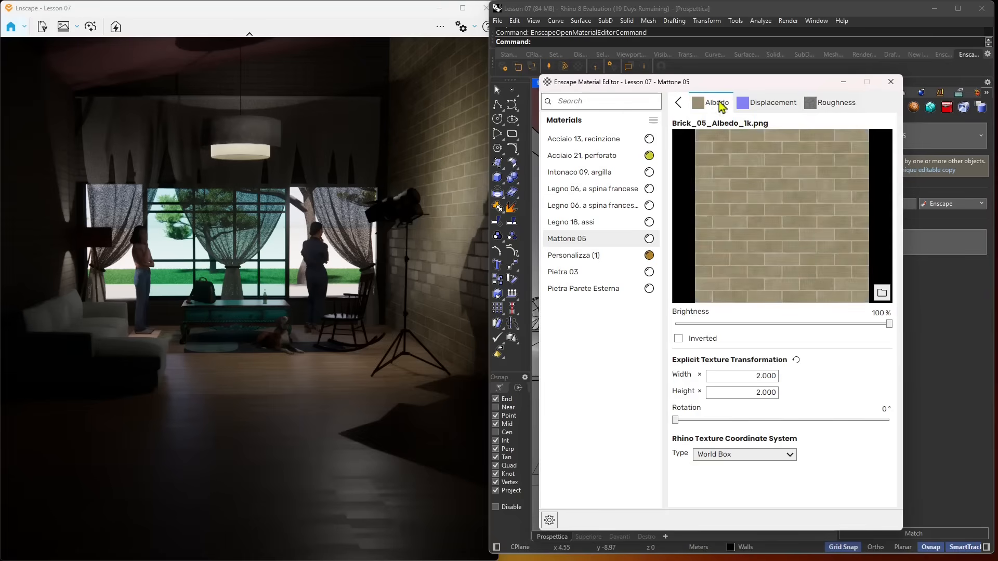
{"action": "left_click", "coordinate": [769, 103]}
{"action": "left_click", "coordinate": [678, 318]}
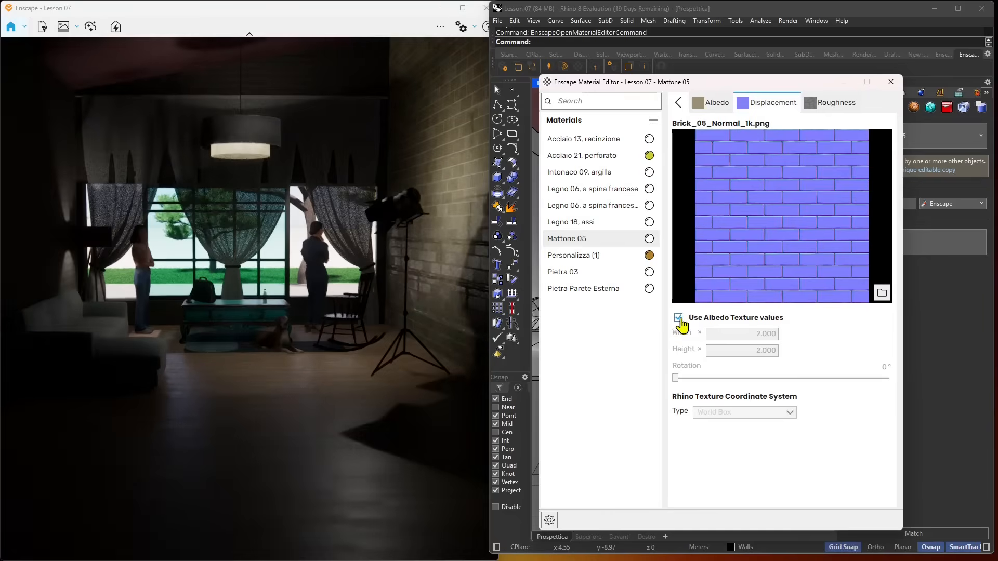
{"action": "left_click", "coordinate": [679, 317]}
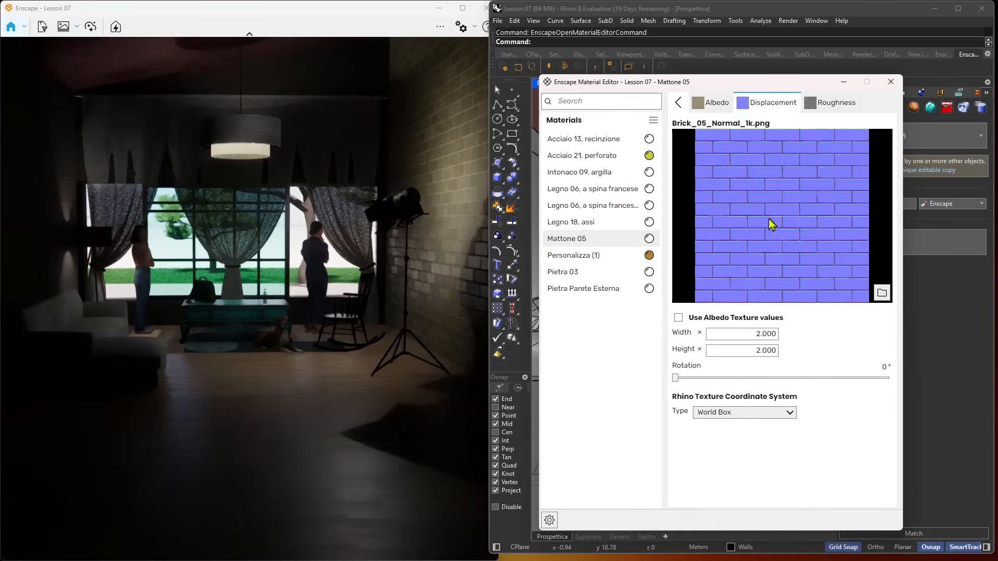
{"action": "left_click", "coordinate": [823, 104]}
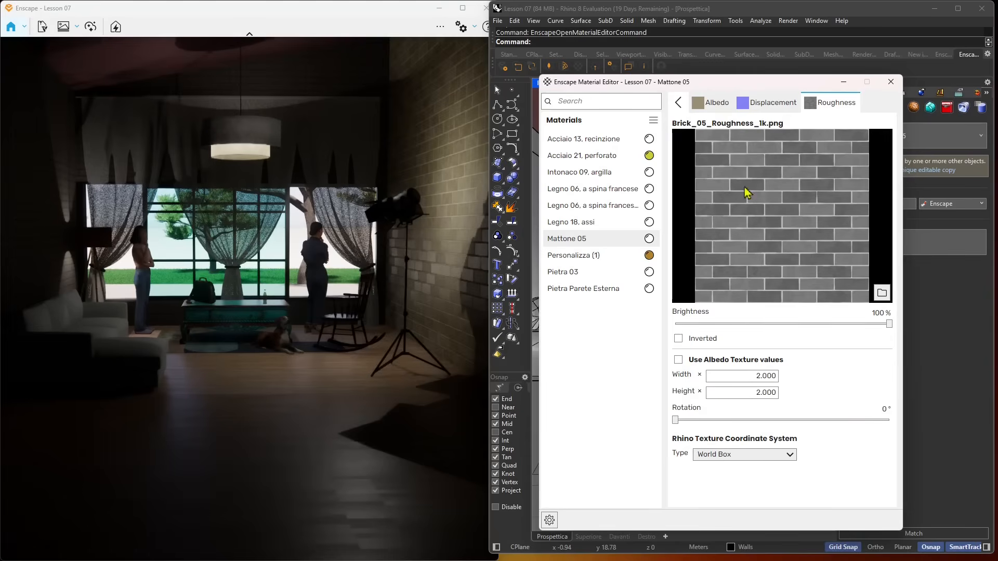
- Try a width factor of 1.000 and a height factor of 1000 on the albedo texture
{"action": "left_click", "coordinate": [716, 107]}
{"action": "left_click", "coordinate": [753, 375]}
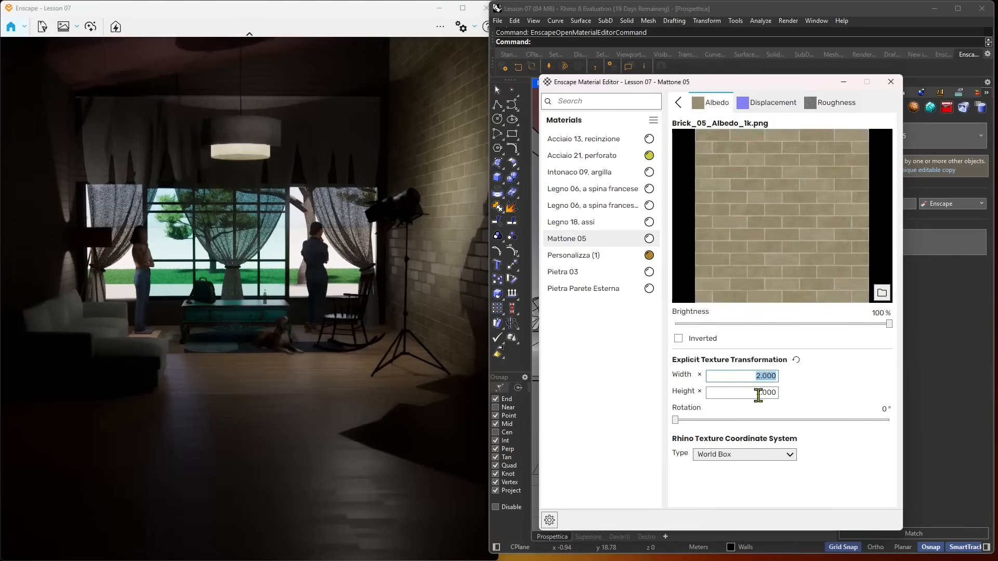
{"action": "type", "text": "1"}
{"action": "left_click", "coordinate": [759, 392]}
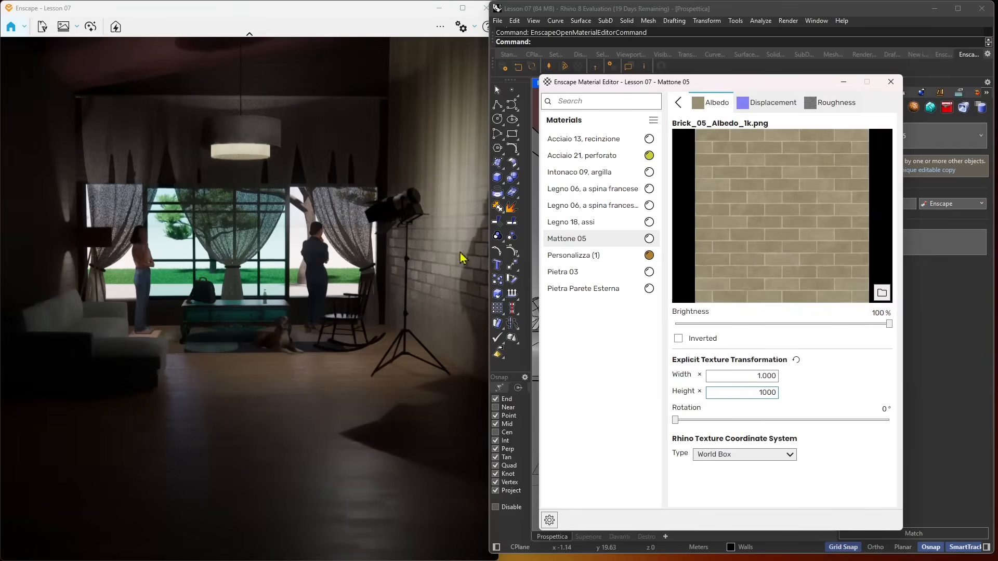
- Set the albedo texture's width and height back to 2.000
{"action": "double_click", "coordinate": [741, 376]}
{"action": "type", "text": "2"}
{"action": "double_click", "coordinate": [731, 393]}
{"action": "type", "text": "2"}
{"action": "left_click", "coordinate": [747, 379]}
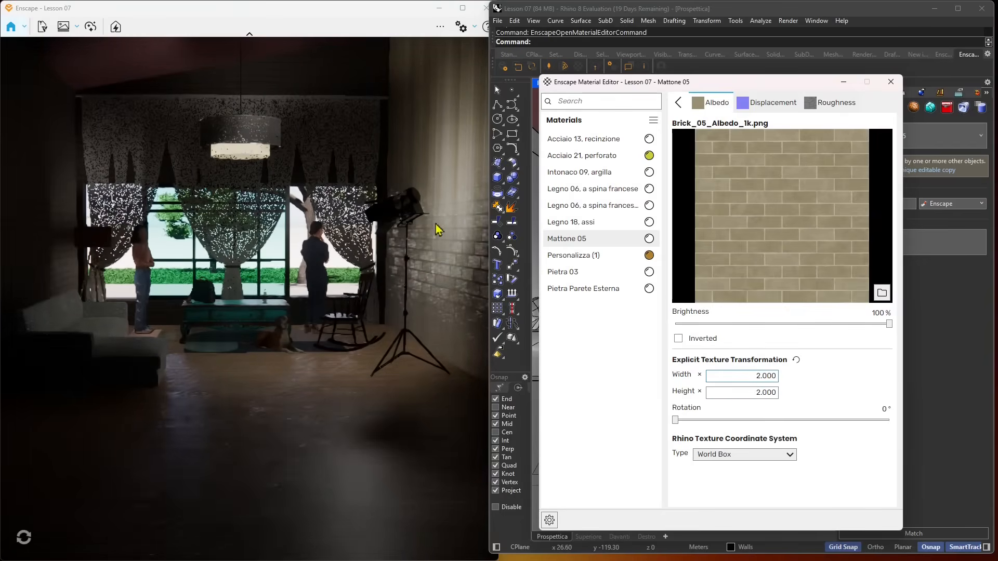
{"action": "left_click", "coordinate": [723, 393]}
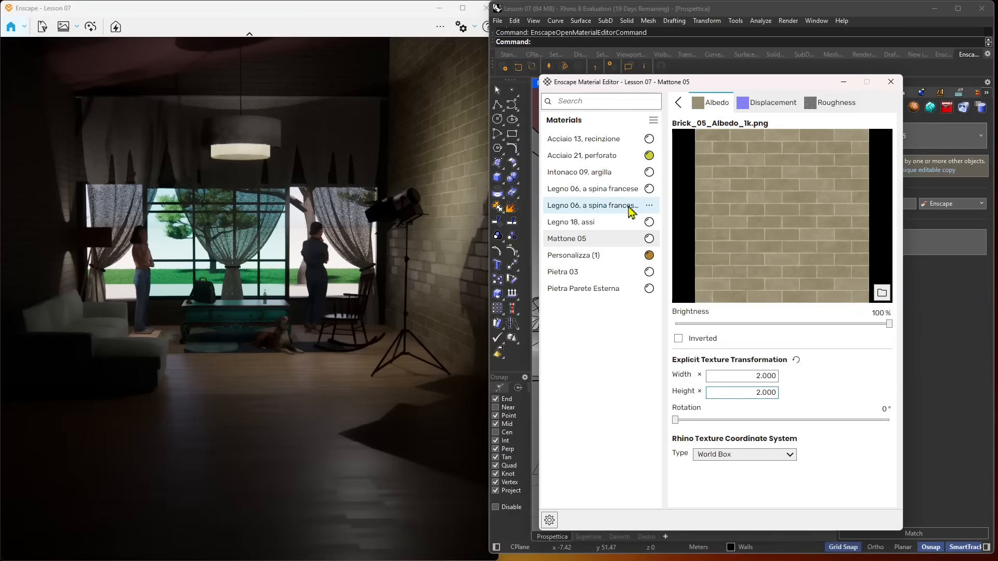
- Close the Material Editor and examine the brick texture on the exterior wall around the window, including in the render view
{"action": "left_click", "coordinate": [891, 81]}
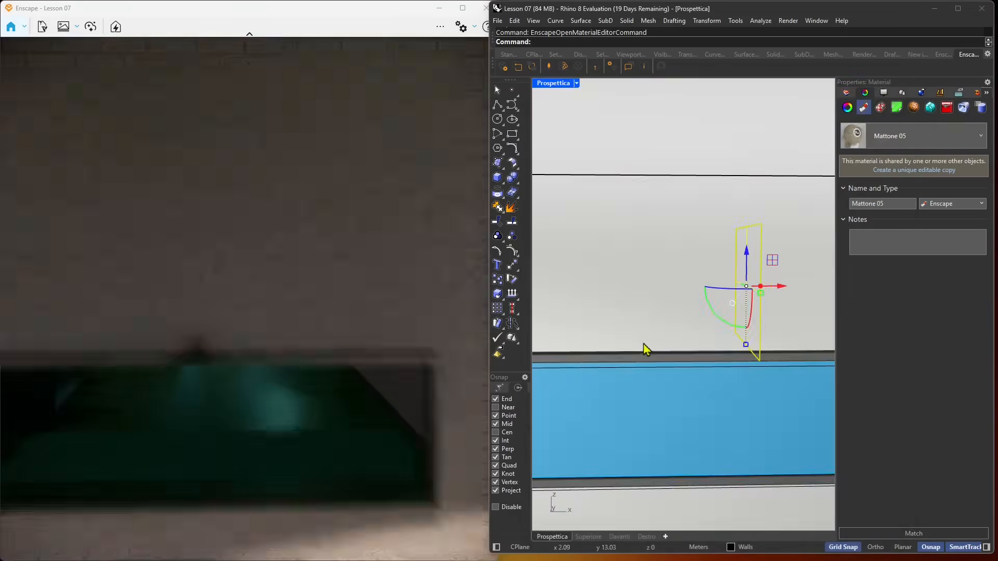
{"action": "scroll", "coordinate": [644, 350], "scroll_direction": "down", "scroll_amount": 3}
{"action": "scroll", "coordinate": [645, 345], "scroll_direction": "down", "scroll_amount": 4}
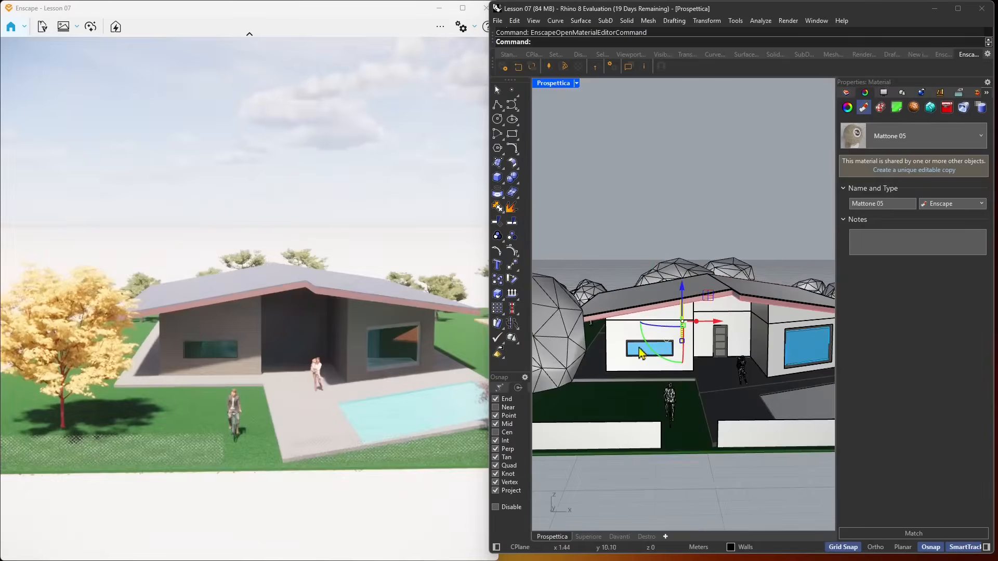
{"action": "right_click_drag", "start_coordinate": [638, 347], "coordinate": [681, 349]}
{"action": "scroll", "coordinate": [702, 347], "scroll_direction": "up", "scroll_amount": 10}
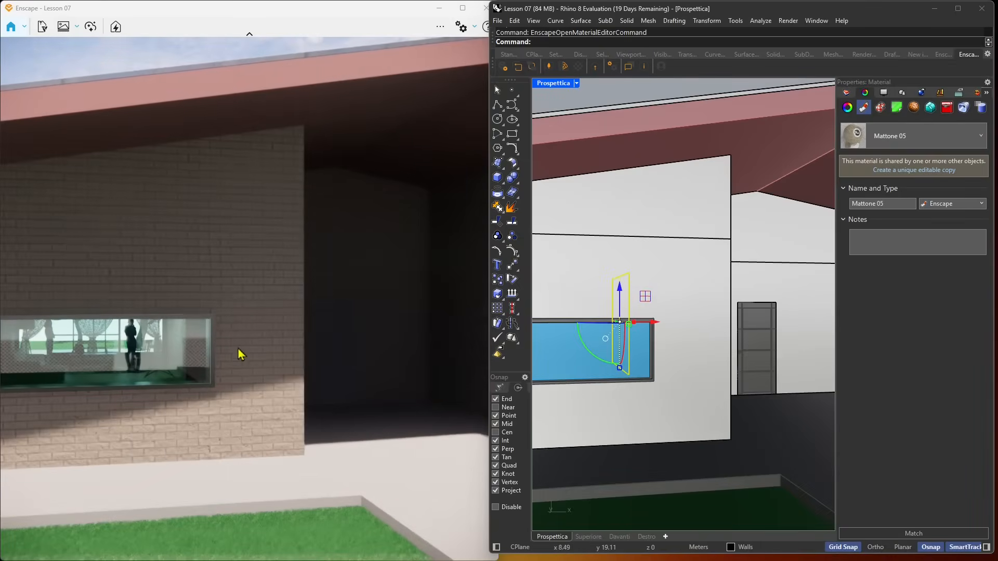
{"action": "left_click", "coordinate": [218, 403]}
{"action": "scroll", "coordinate": [260, 338], "scroll_direction": "down", "scroll_amount": 5}
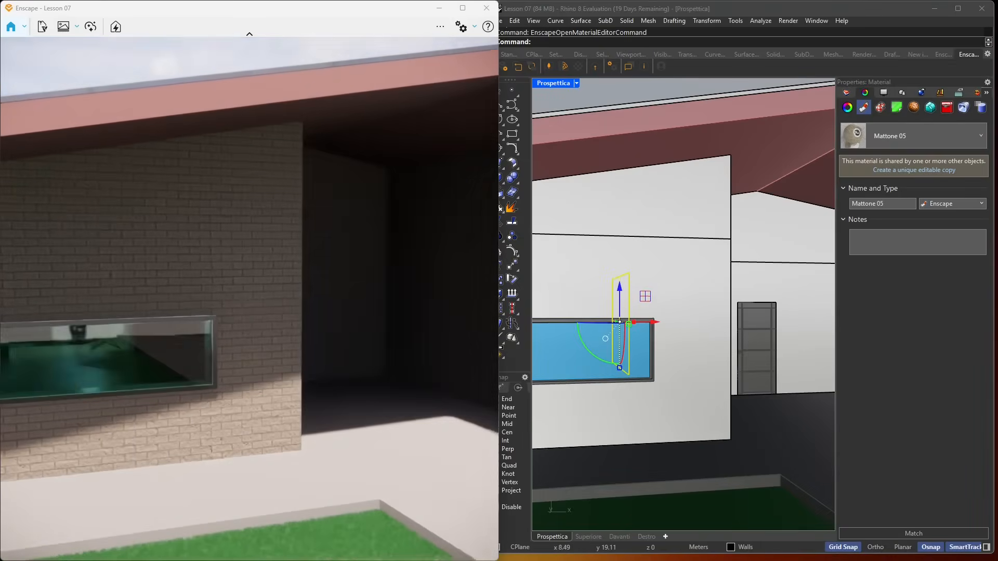
{"action": "scroll", "coordinate": [205, 355], "scroll_direction": "down", "scroll_amount": 6}
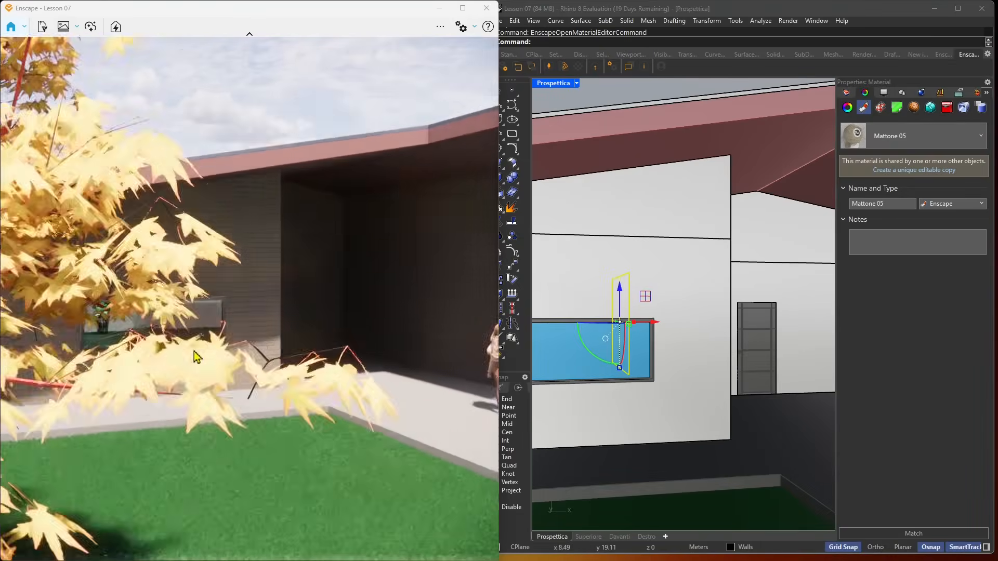
{"action": "scroll", "coordinate": [204, 339], "scroll_direction": "down", "scroll_amount": 5}
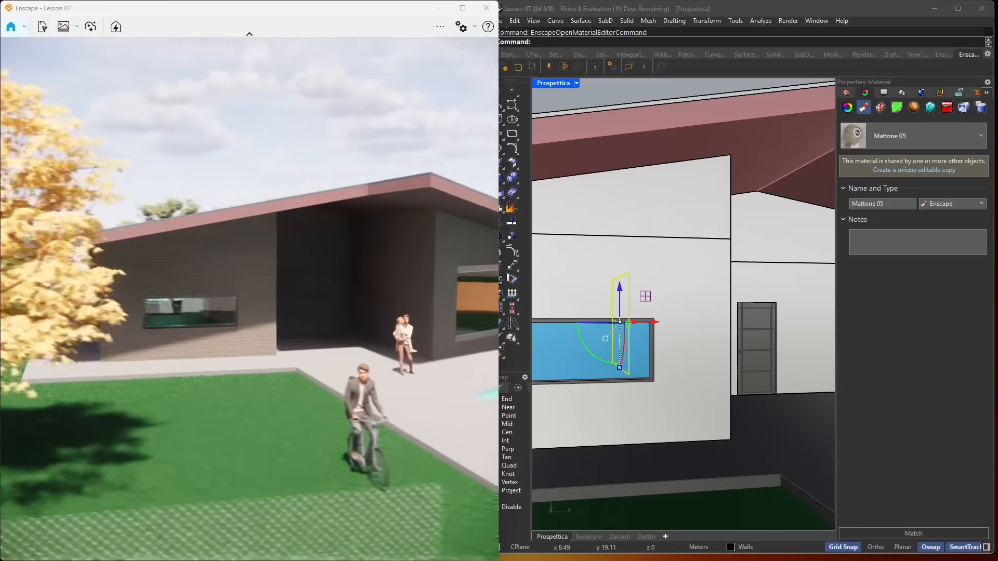
- View the whole front of the house with the pool and clear the object selection
{"action": "right_click_drag", "start_coordinate": [273, 372], "coordinate": [433, 378]}
{"action": "scroll", "coordinate": [621, 394], "scroll_direction": "down", "scroll_amount": 10}
{"action": "right_click_drag", "start_coordinate": [620, 389], "coordinate": [652, 413]}
{"action": "scroll", "coordinate": [642, 402], "scroll_direction": "up", "scroll_amount": 5}
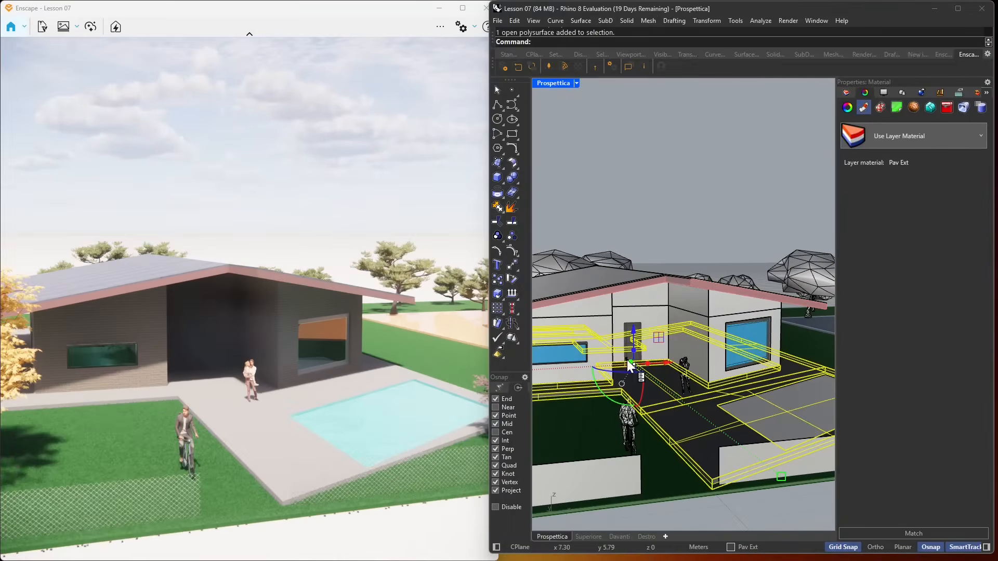
{"action": "right_click_drag", "start_coordinate": [629, 366], "coordinate": [659, 363]}
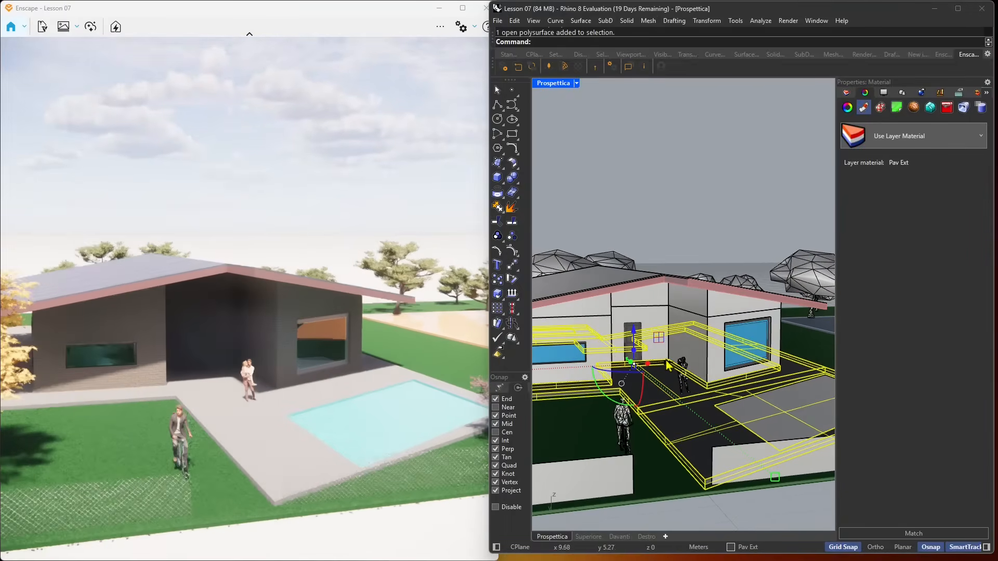
{"action": "left_click", "coordinate": [723, 238]}
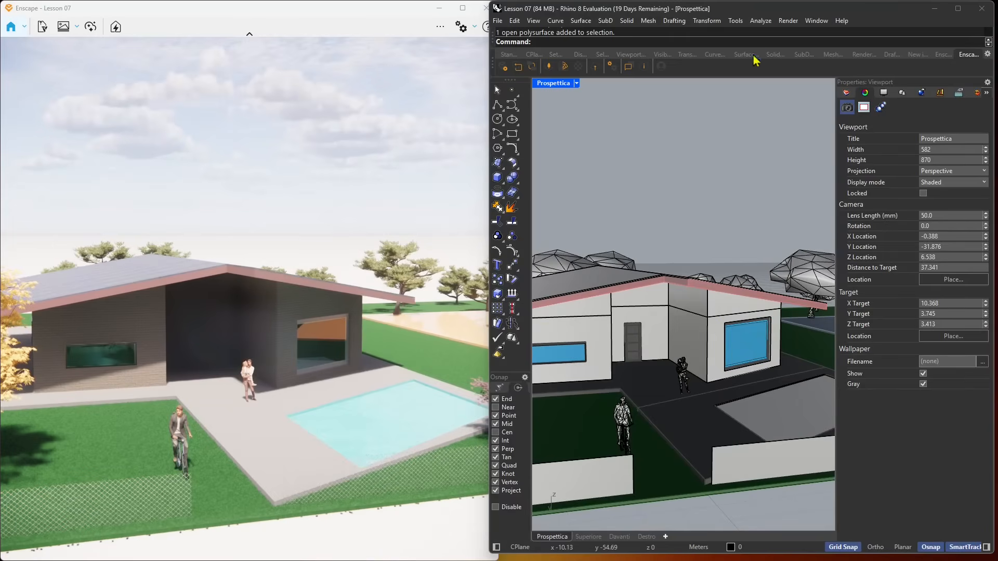
- Find the Render Libraries among the available render panels and view the Tetto roof materials
{"action": "left_click", "coordinate": [787, 21]}
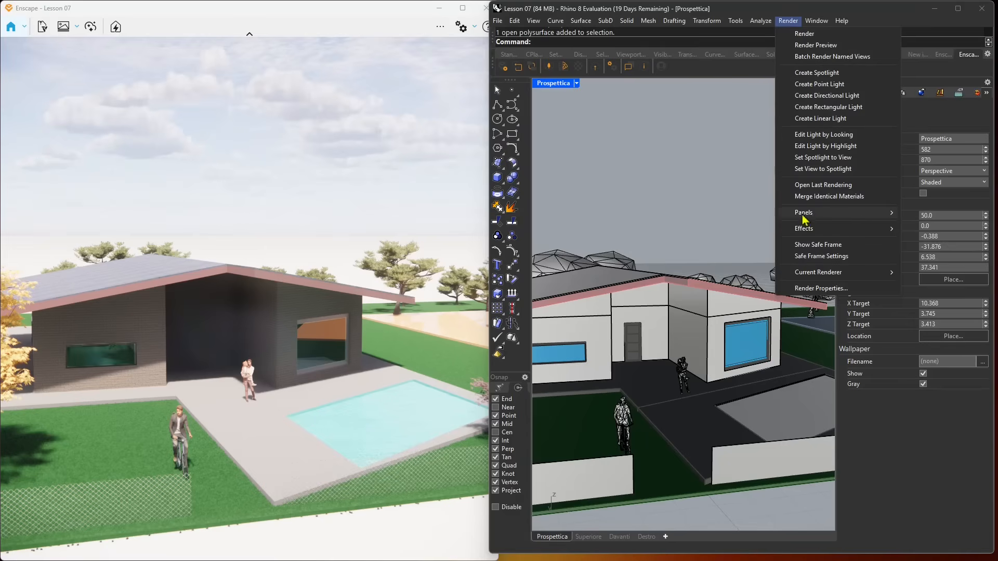
{"action": "mouse_move", "coordinate": [812, 216]}
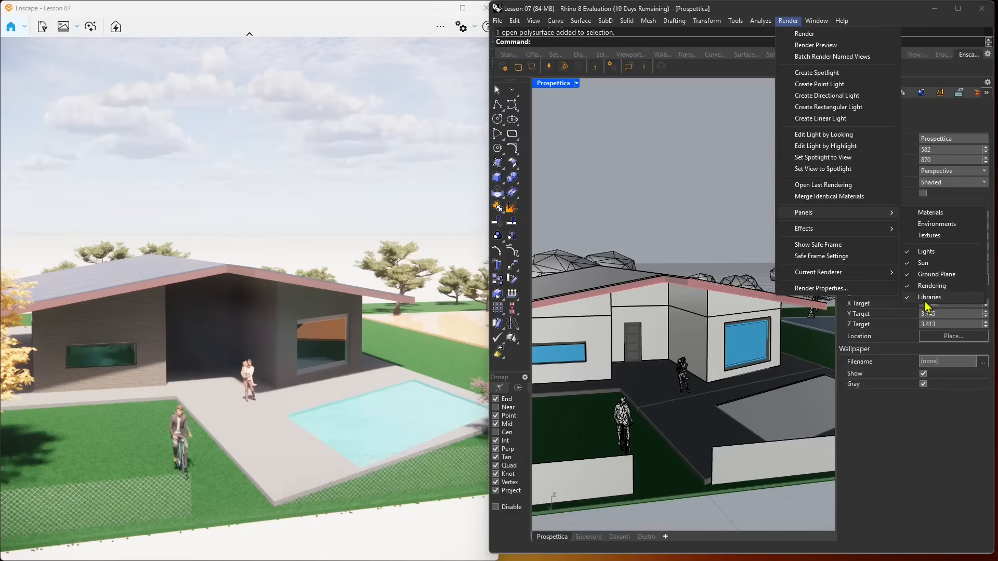
{"action": "left_click", "coordinate": [923, 419]}
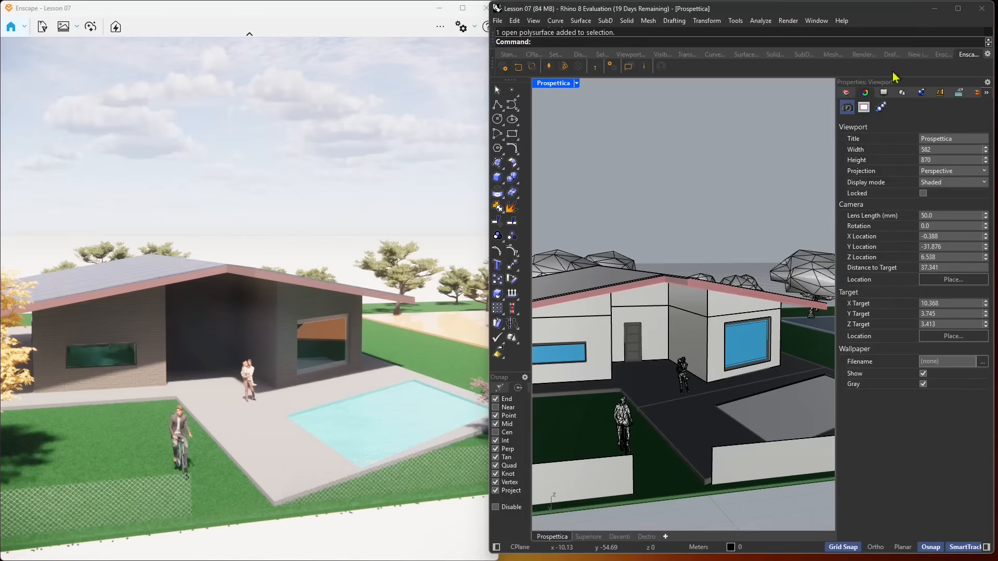
{"action": "left_click", "coordinate": [939, 93]}
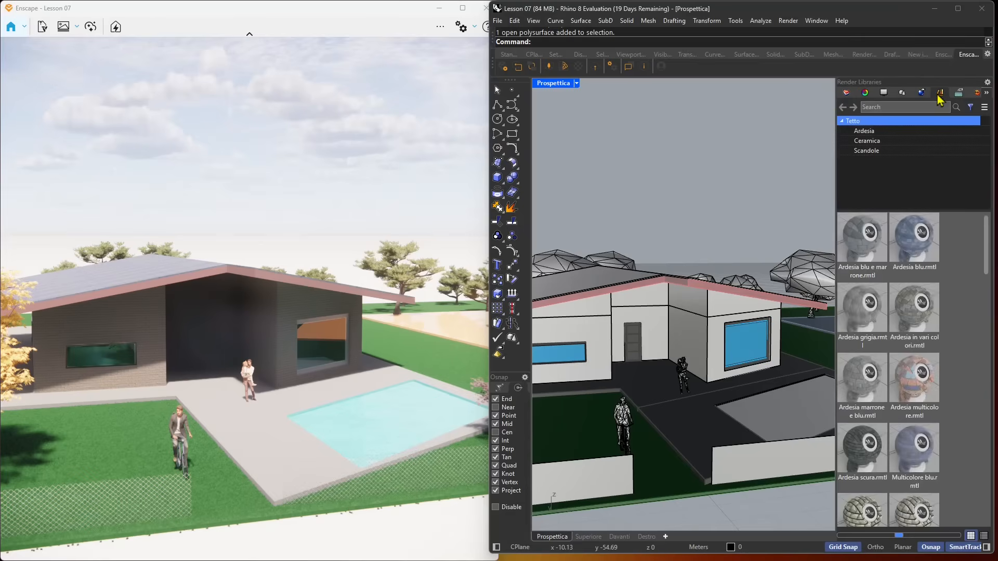
{"action": "scroll", "coordinate": [934, 295], "scroll_direction": "down", "scroll_amount": 1}
{"action": "scroll", "coordinate": [933, 294], "scroll_direction": "up", "scroll_amount": 1}
{"action": "right_click", "coordinate": [886, 97]}
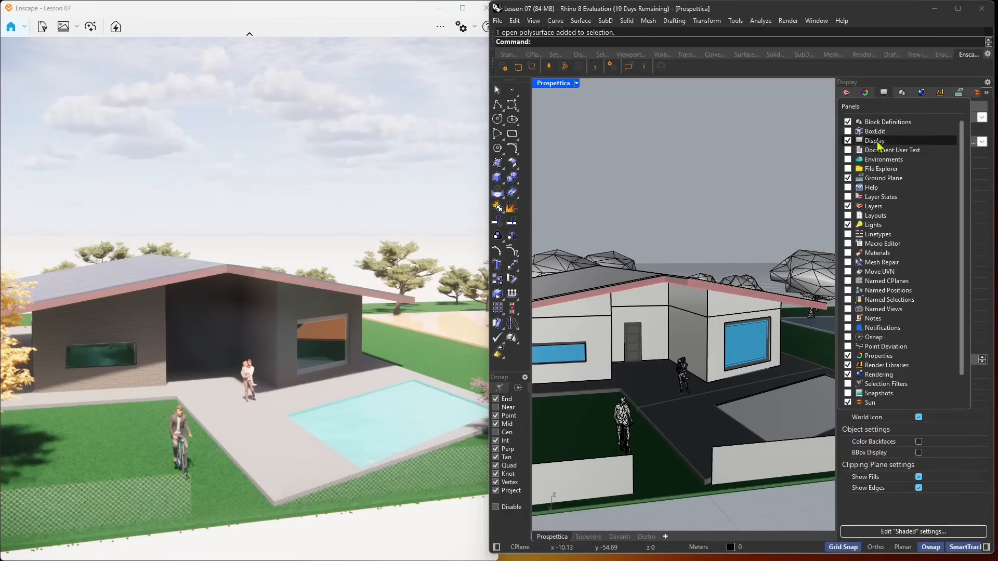
{"action": "left_click", "coordinate": [878, 70]}
{"action": "left_click", "coordinate": [941, 91]}
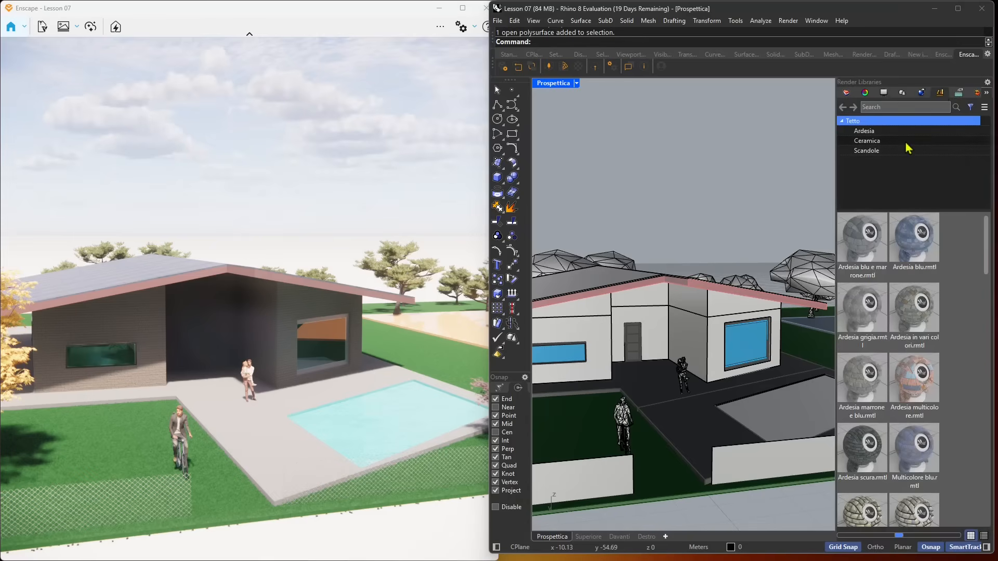
- Assign the Ceramica violetta material from the Ceramica library folder to the exterior paving around the house and pool
{"action": "right_click_drag", "start_coordinate": [319, 292], "coordinate": [47, 258]}
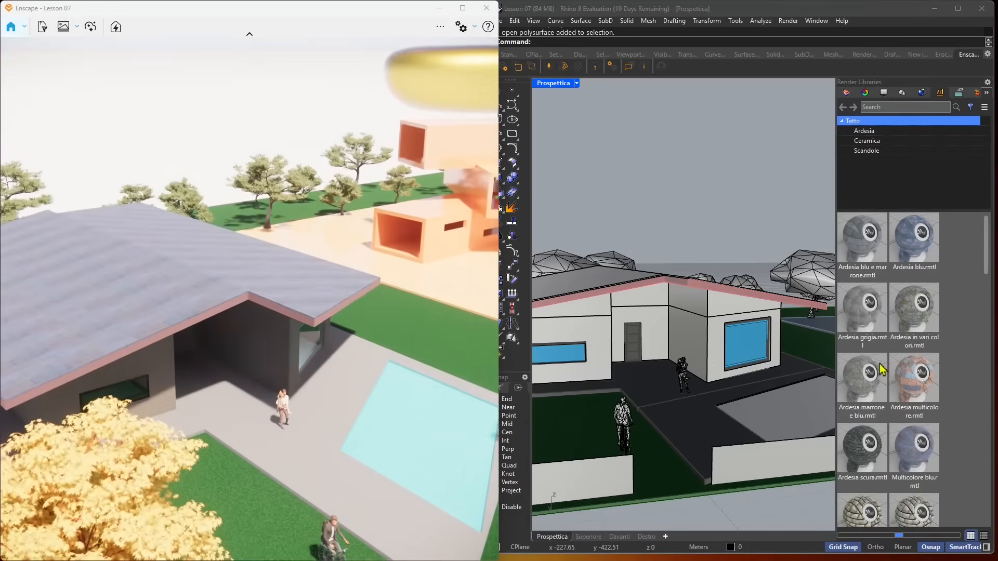
{"action": "left_click", "coordinate": [873, 140]}
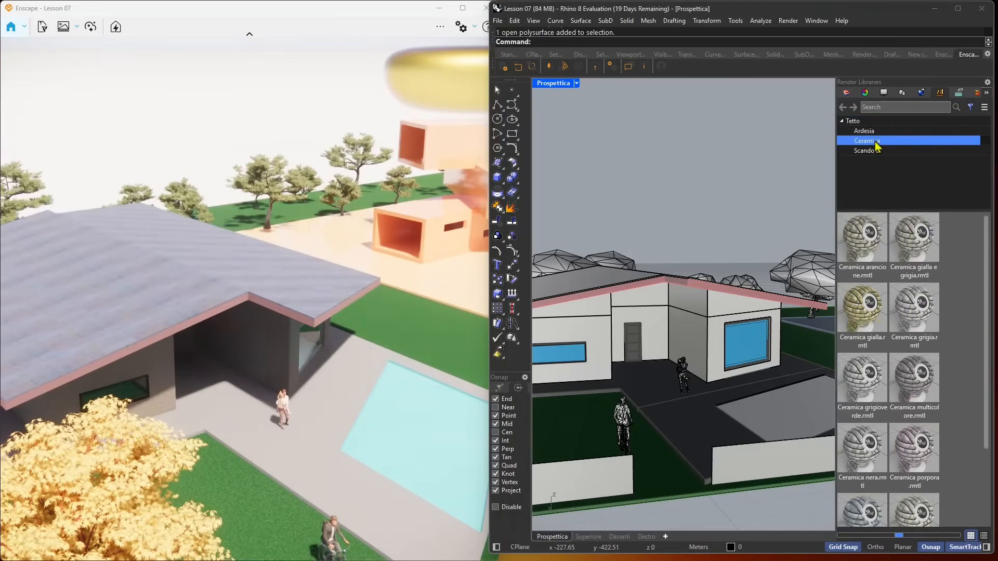
{"action": "scroll", "coordinate": [898, 405], "scroll_direction": "down", "scroll_amount": 2}
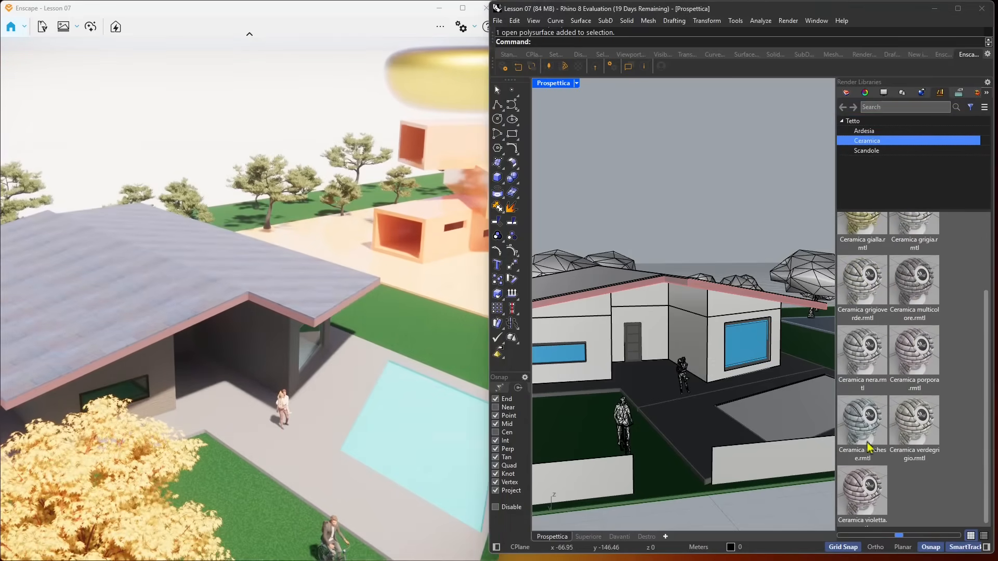
{"action": "right_click", "coordinate": [859, 416]}
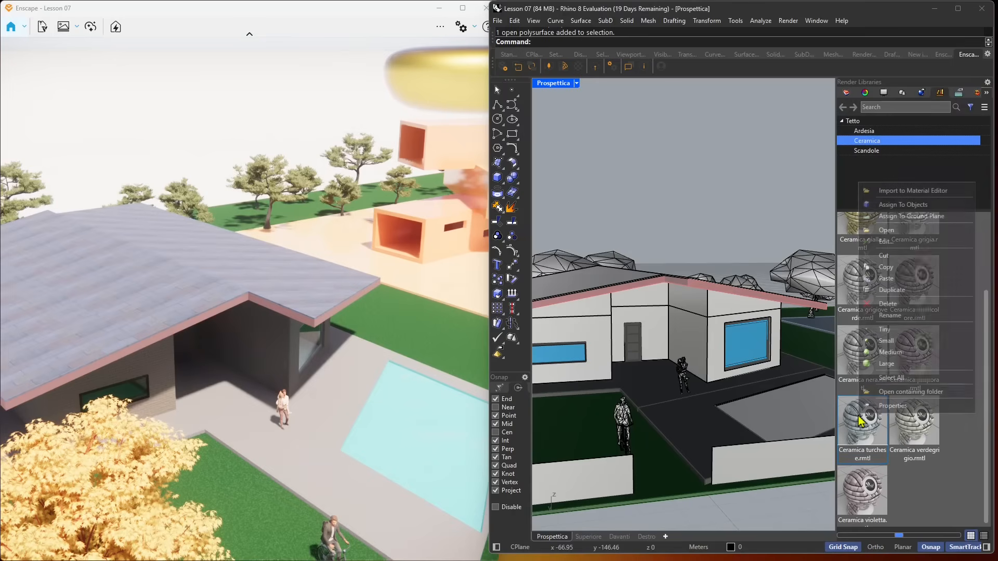
{"action": "left_click", "coordinate": [362, 388]}
{"action": "left_click", "coordinate": [675, 418]}
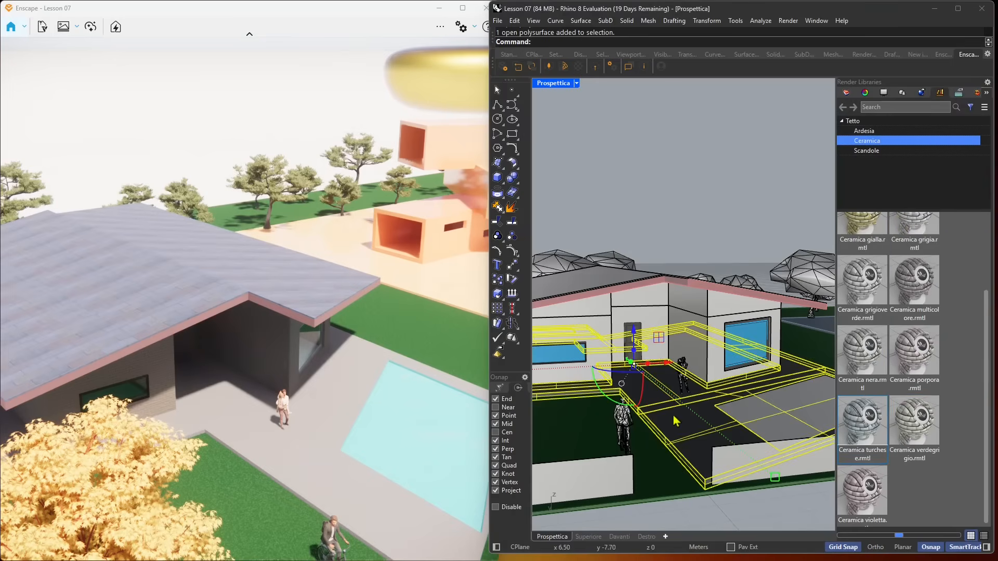
{"action": "left_click", "coordinate": [866, 487]}
{"action": "right_click", "coordinate": [866, 488]}
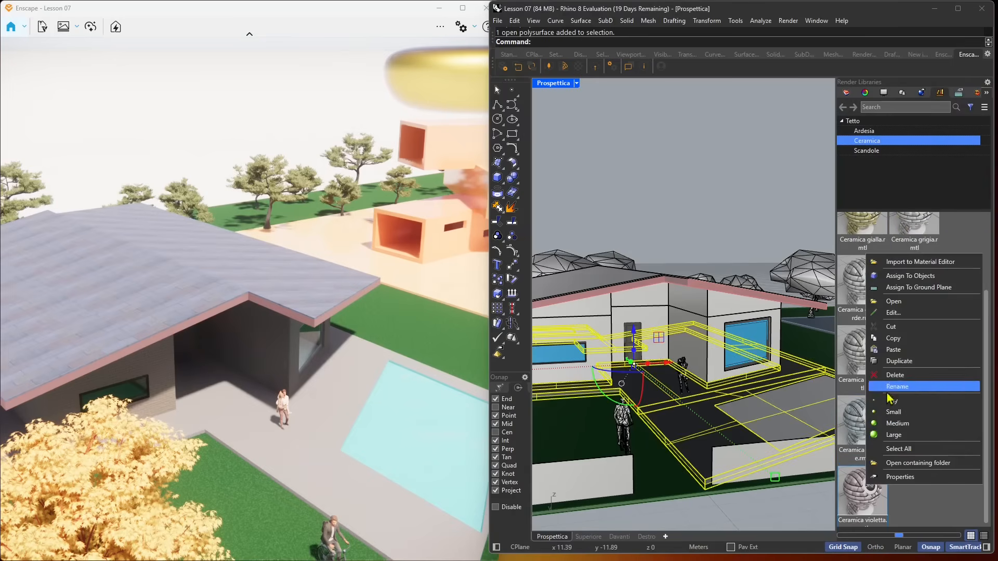
{"action": "left_click", "coordinate": [911, 280]}
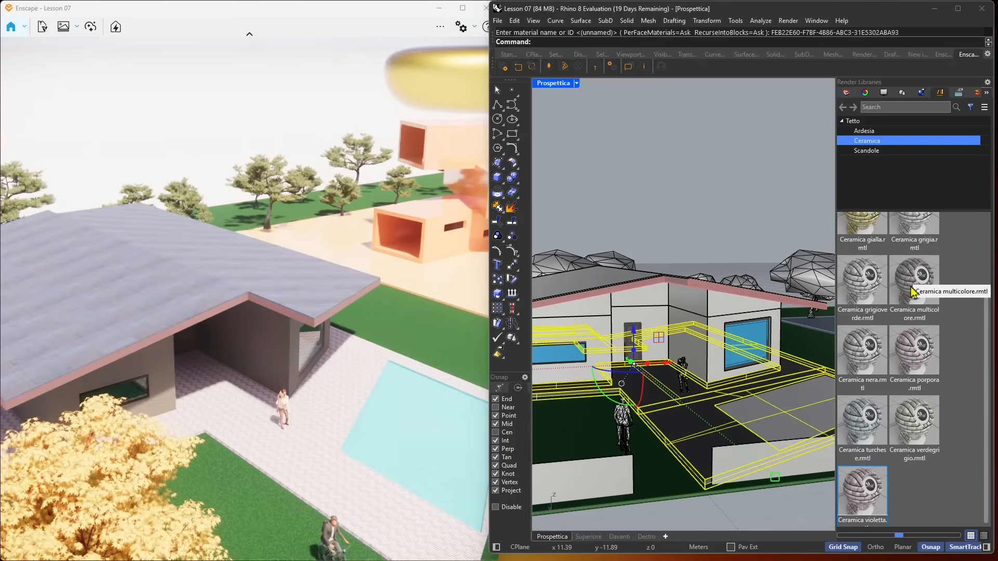
- Leave the Ceramica multicolore material unassigned and examine the paving around the pool in the Enscape render view
{"action": "right_click", "coordinate": [911, 290]}
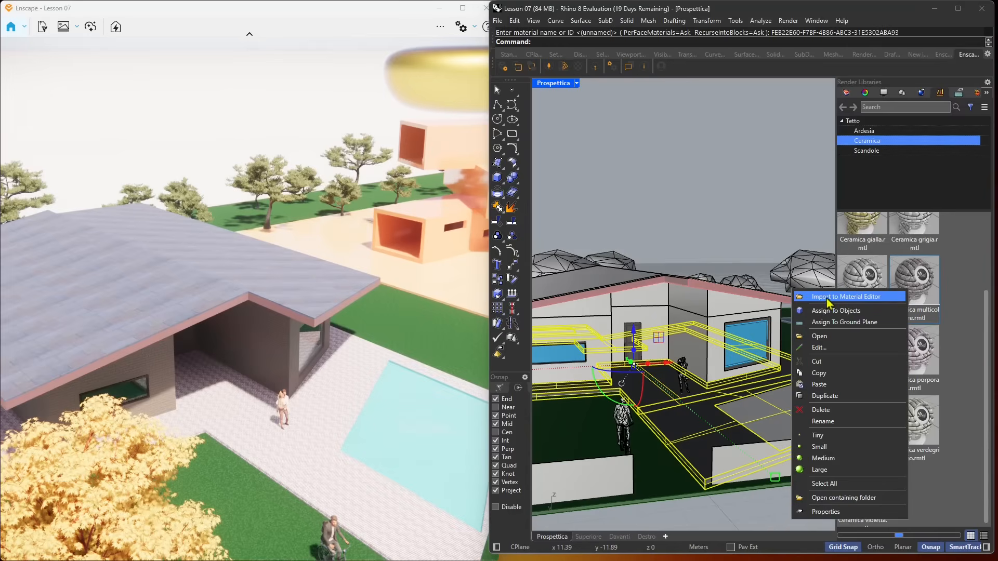
{"action": "left_click", "coordinate": [951, 303]}
{"action": "right_click_drag", "start_coordinate": [364, 484], "coordinate": [333, 478]}
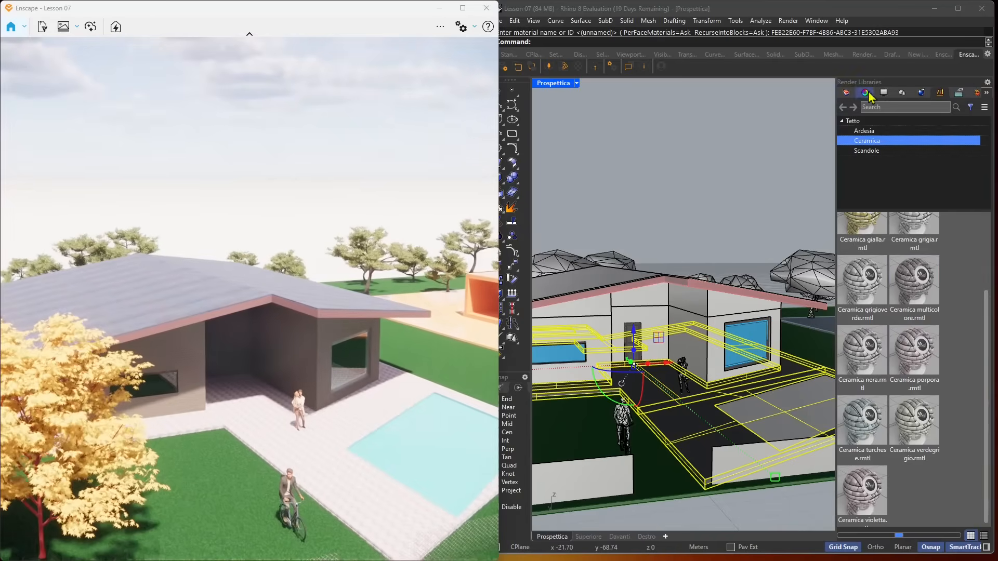
- Show the selected paving's material properties and look through the full list of materials available in the document
{"action": "left_click", "coordinate": [867, 93]}
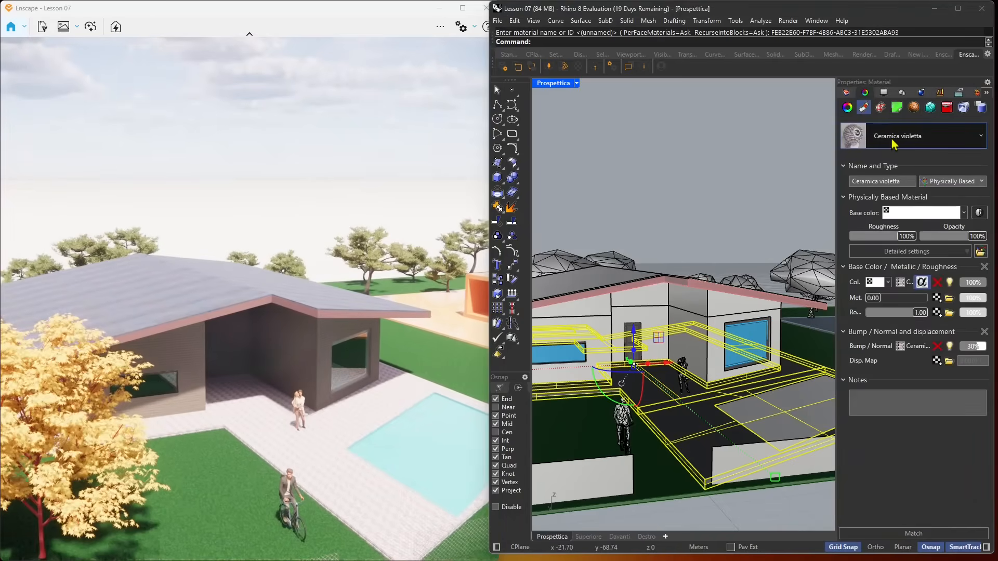
{"action": "left_click", "coordinate": [894, 140]}
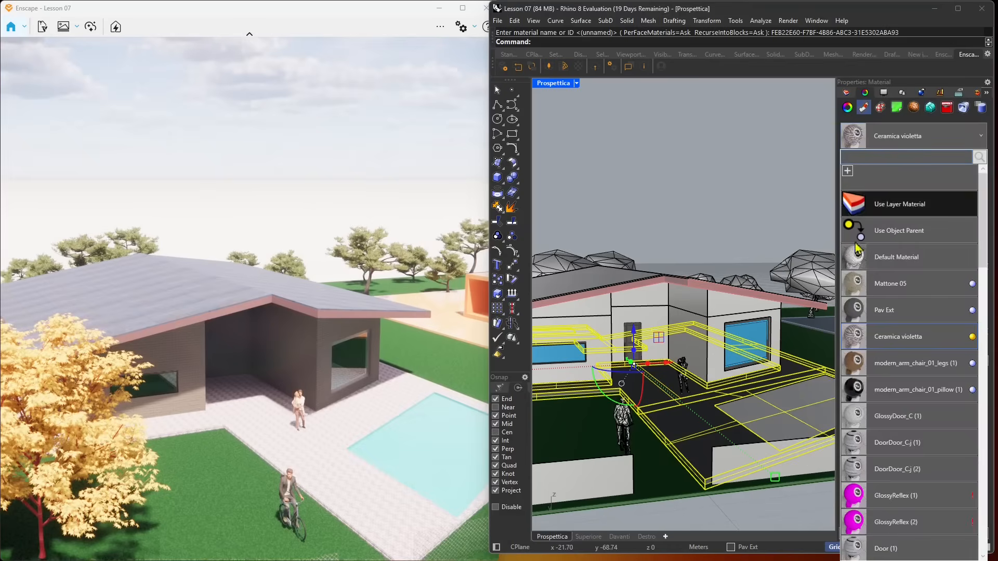
{"action": "left_click_drag", "start_coordinate": [986, 225], "coordinate": [988, 197]}
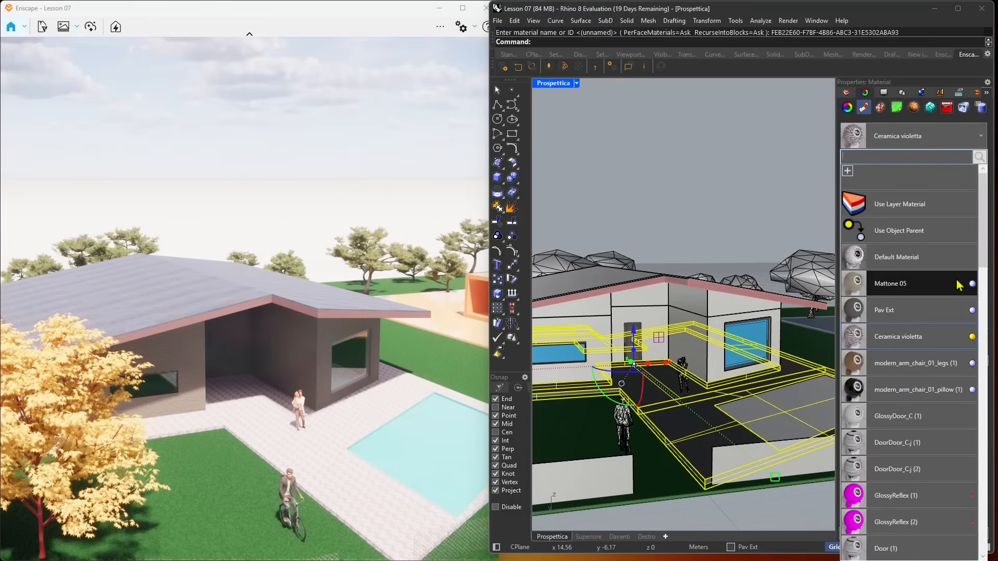
{"action": "left_click_drag", "start_coordinate": [985, 237], "coordinate": [995, 299]}
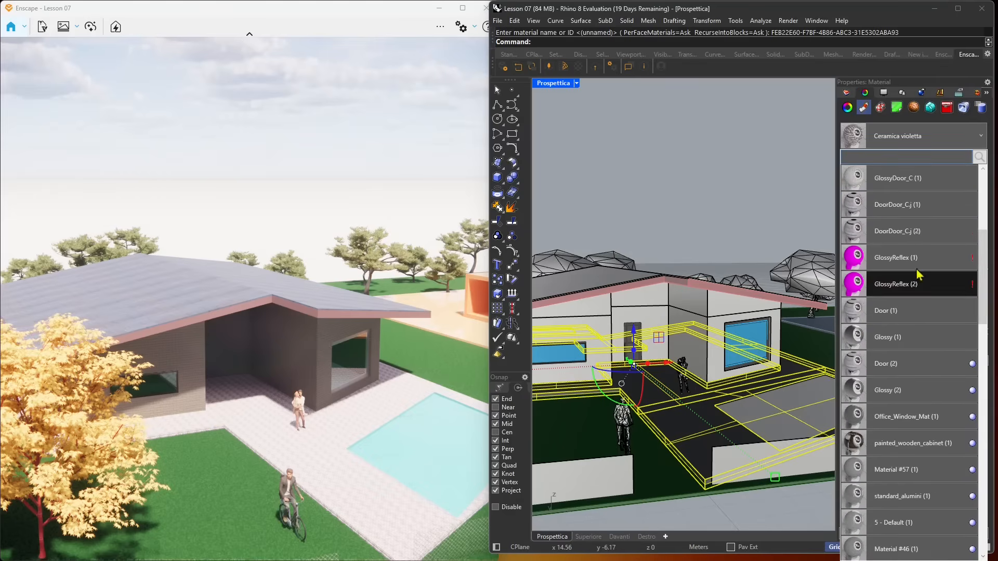
{"action": "scroll", "coordinate": [974, 265], "scroll_direction": "down", "scroll_amount": 10}
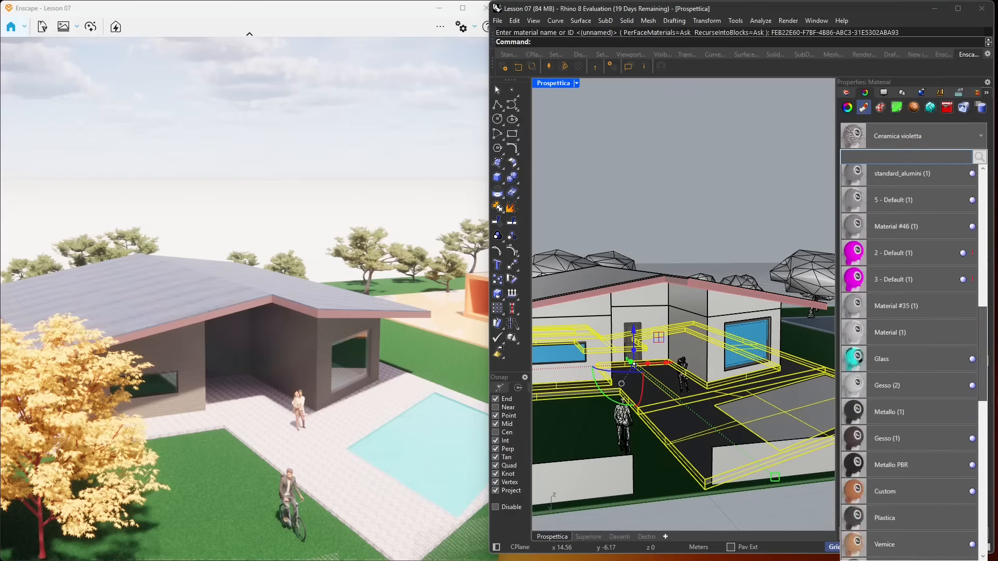
{"action": "scroll", "coordinate": [887, 407], "scroll_direction": "up", "scroll_amount": 6}
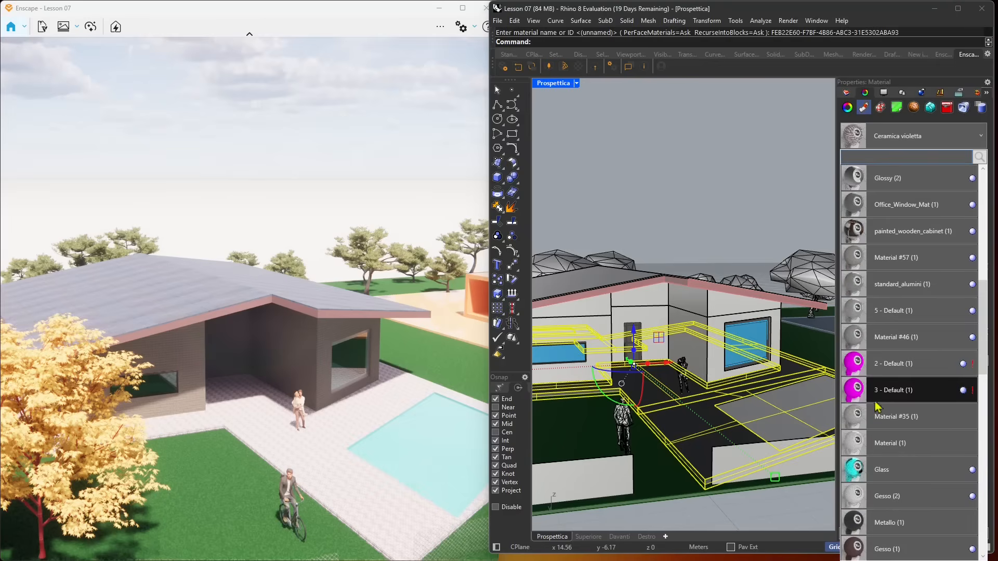
{"action": "left_click_drag", "start_coordinate": [985, 364], "coordinate": [981, 244]}
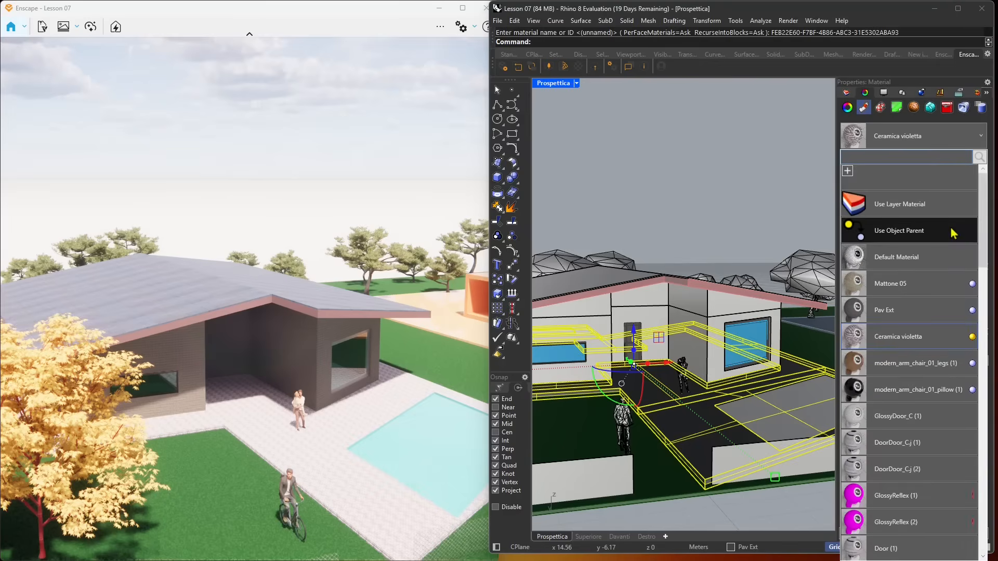
{"action": "left_click", "coordinate": [910, 74]}
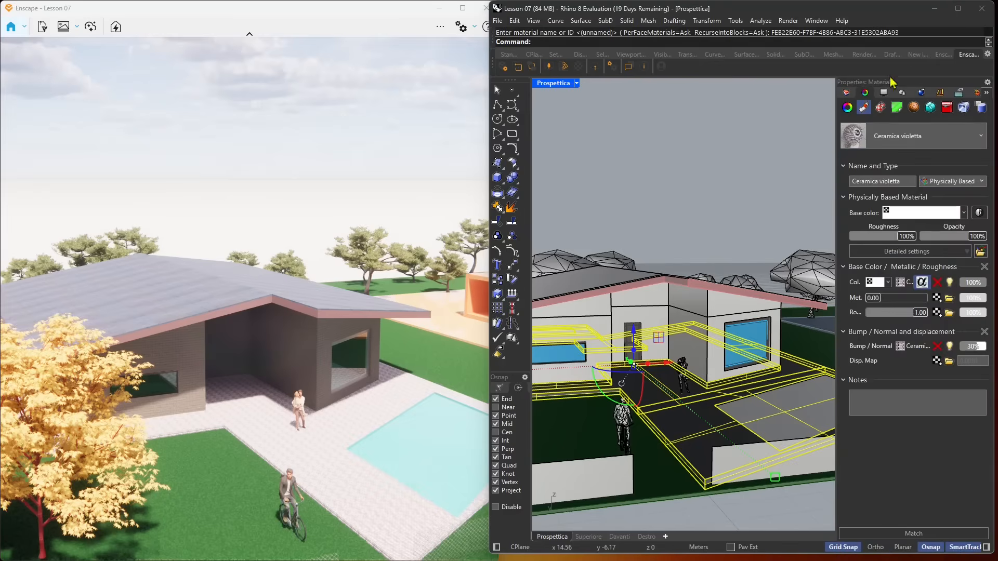
- Review the Walls layer's Gesso (2) material and the list of alternatives, close it without changes, and view the house render
{"action": "left_click", "coordinate": [847, 94]}
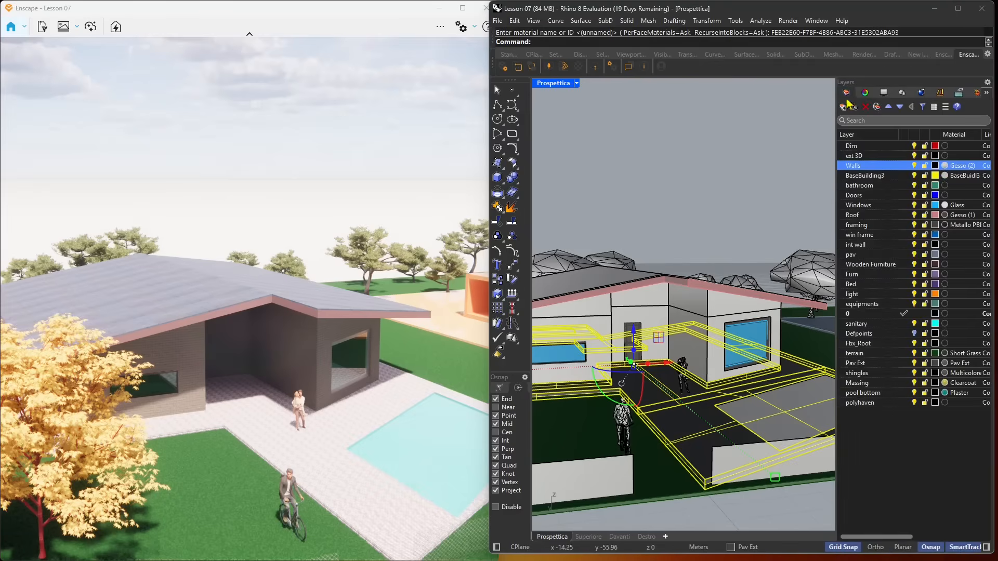
{"action": "left_click", "coordinate": [947, 168]}
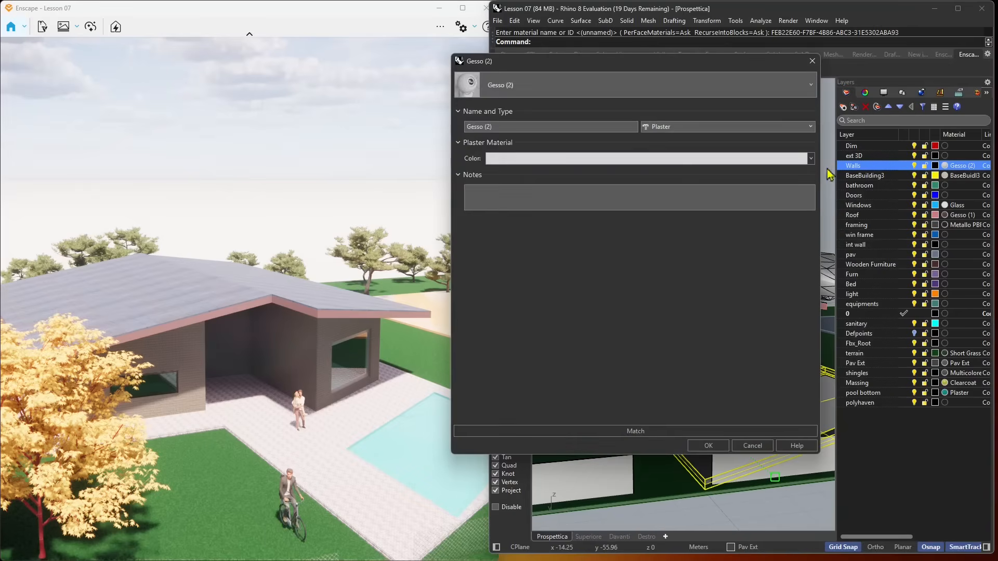
{"action": "left_click", "coordinate": [503, 93]}
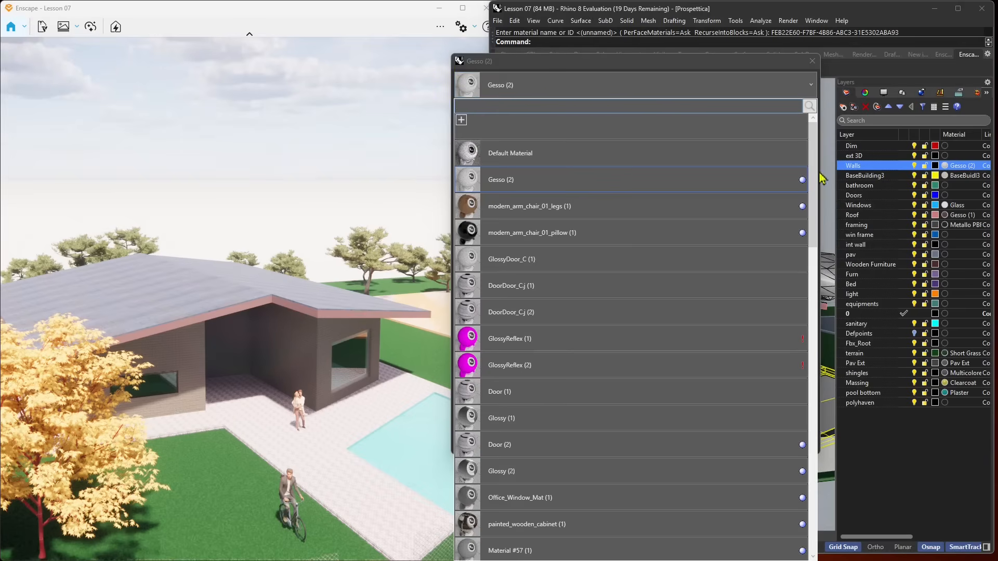
{"action": "left_click_drag", "start_coordinate": [812, 157], "coordinate": [812, 106]}
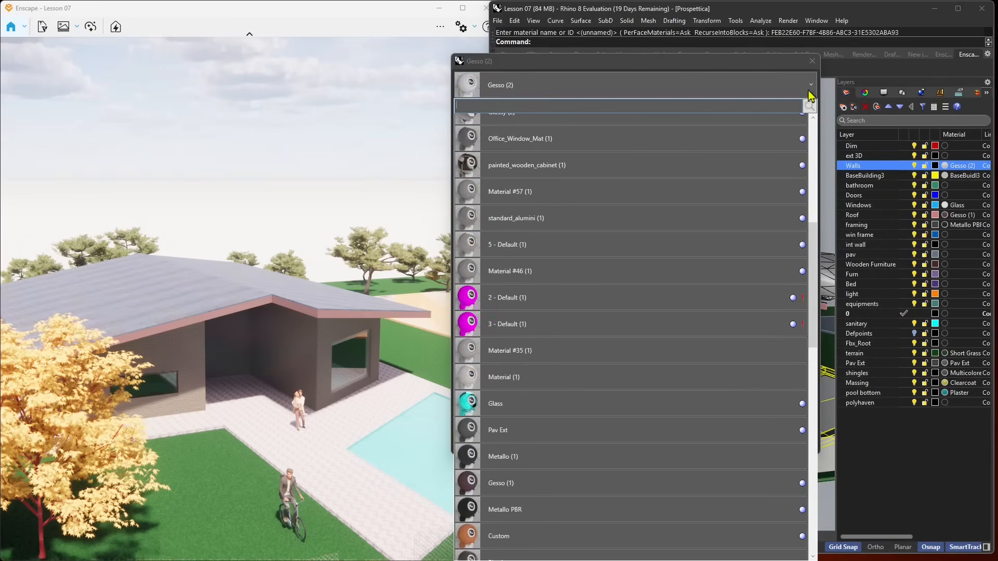
{"action": "left_click", "coordinate": [812, 63]}
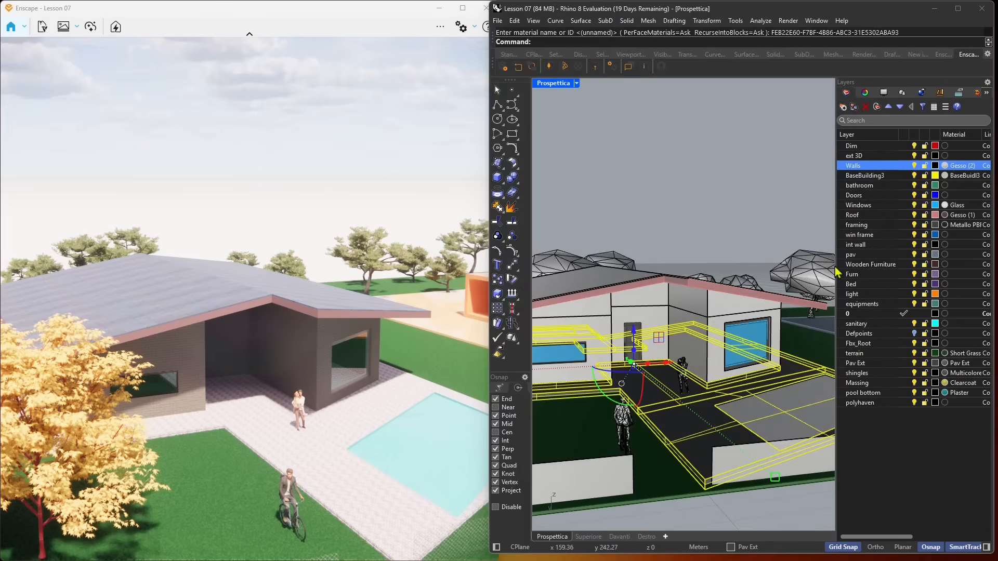
{"action": "right_click_drag", "start_coordinate": [343, 446], "coordinate": [322, 441]}
{"action": "scroll", "coordinate": [320, 436], "scroll_direction": "down", "scroll_amount": 3}
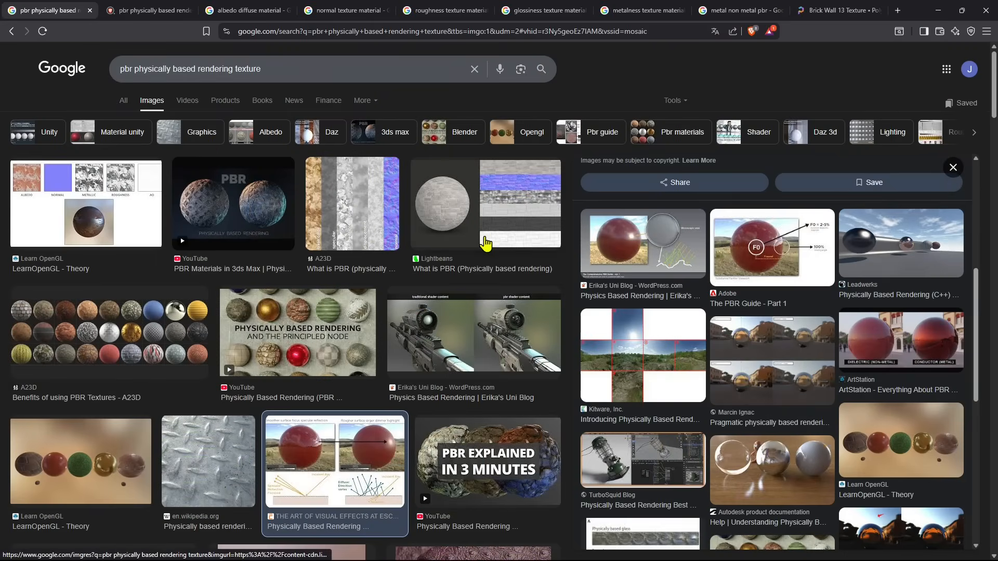
- Switch to the web browser and examine the Learn OpenGL and Lightbeans image results for physically based rendering textures
{"action": "double_click", "coordinate": [127, 70]}
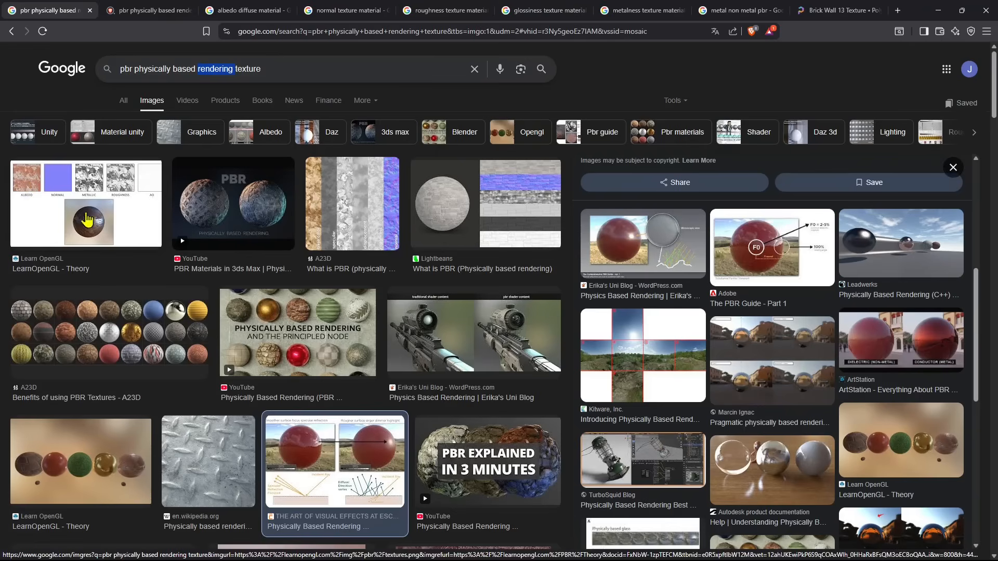
{"action": "left_click", "coordinate": [138, 223]}
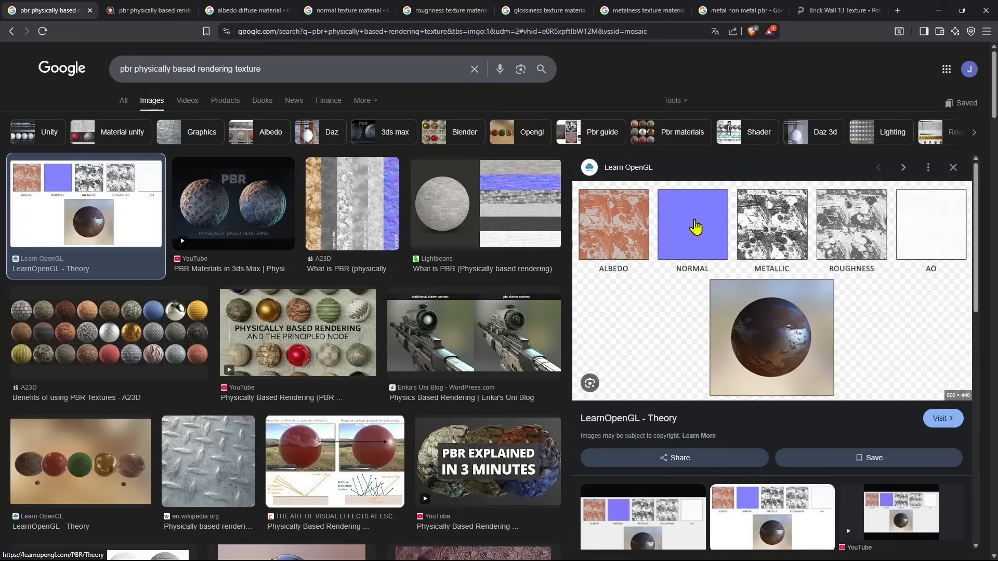
{"action": "left_click", "coordinate": [497, 197]}
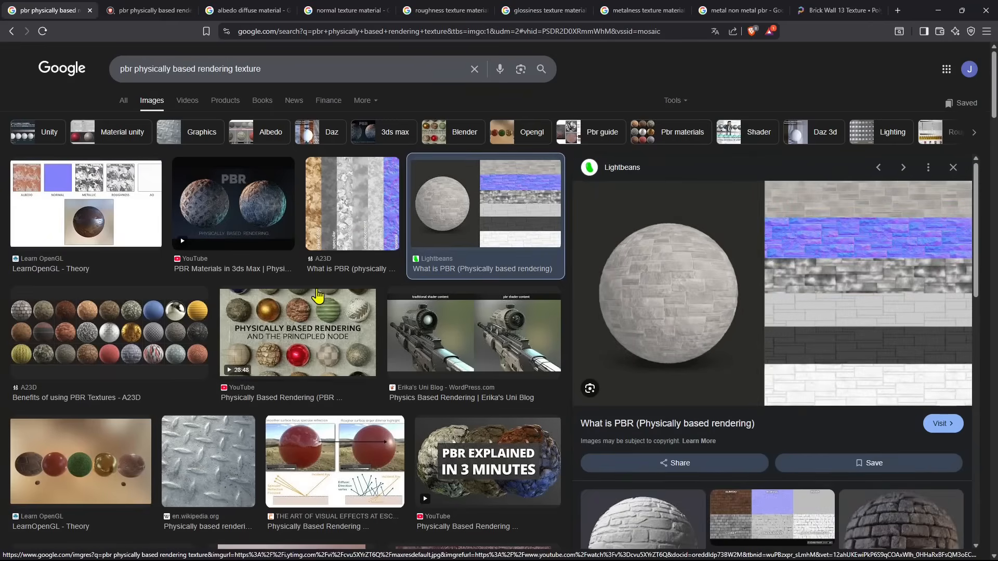
- View the image results for "pbr physically based render MATERIALS" and for "albedo diffuse material", highlighting the albedo search text
{"action": "left_click", "coordinate": [144, 15]}
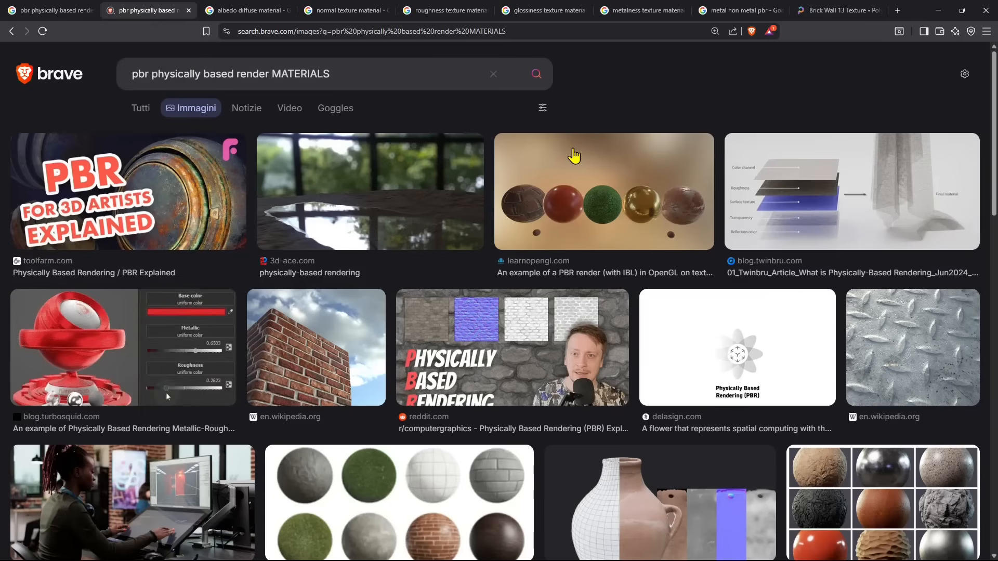
{"action": "left_click", "coordinate": [244, 10]}
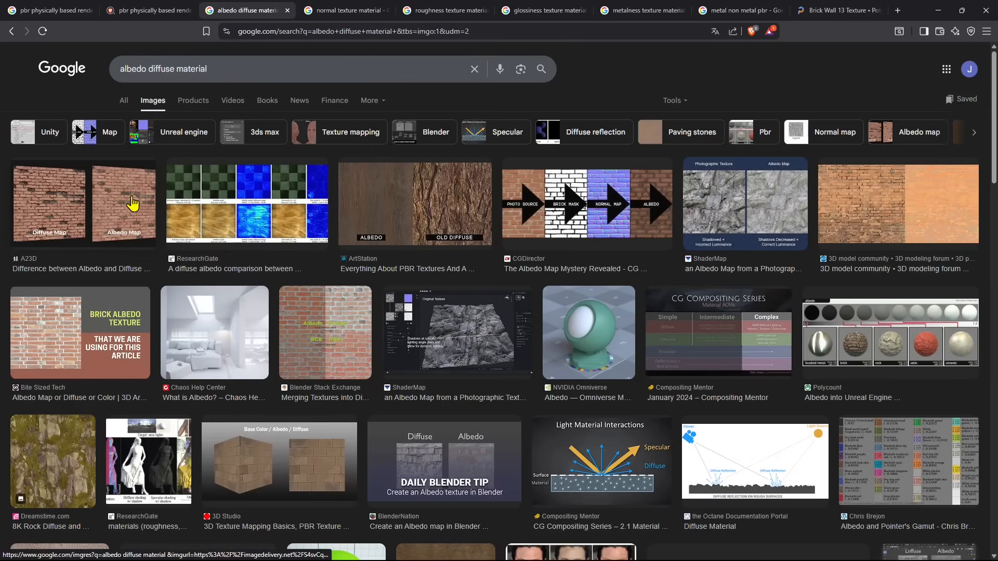
{"action": "left_click_drag", "start_coordinate": [125, 69], "coordinate": [266, 73]}
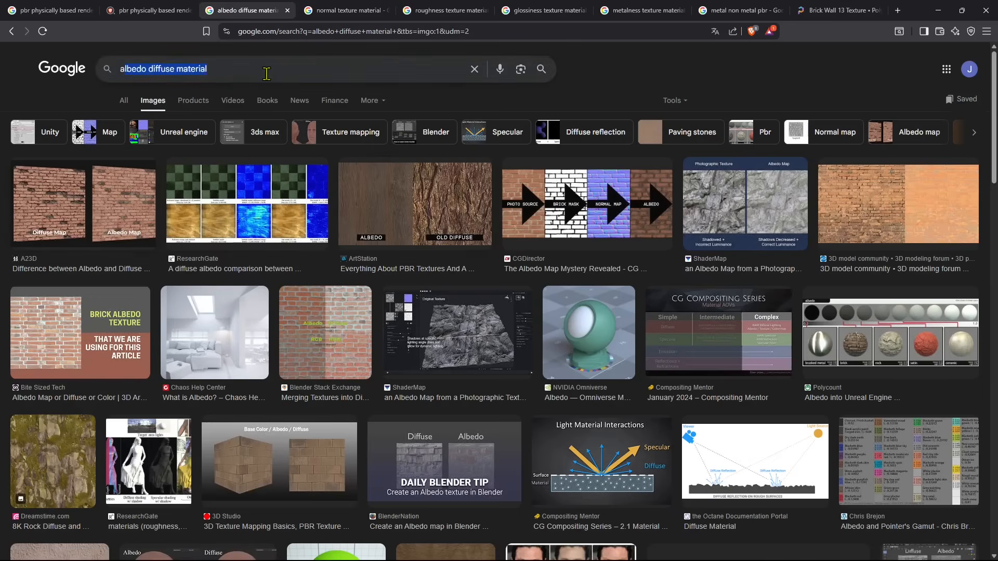
- Highlight "diffuse" in the albedo search and preview the Pinterest, Dreamstime and Shutterstock images in the "normal texture material" results
{"action": "double_click", "coordinate": [158, 74]}
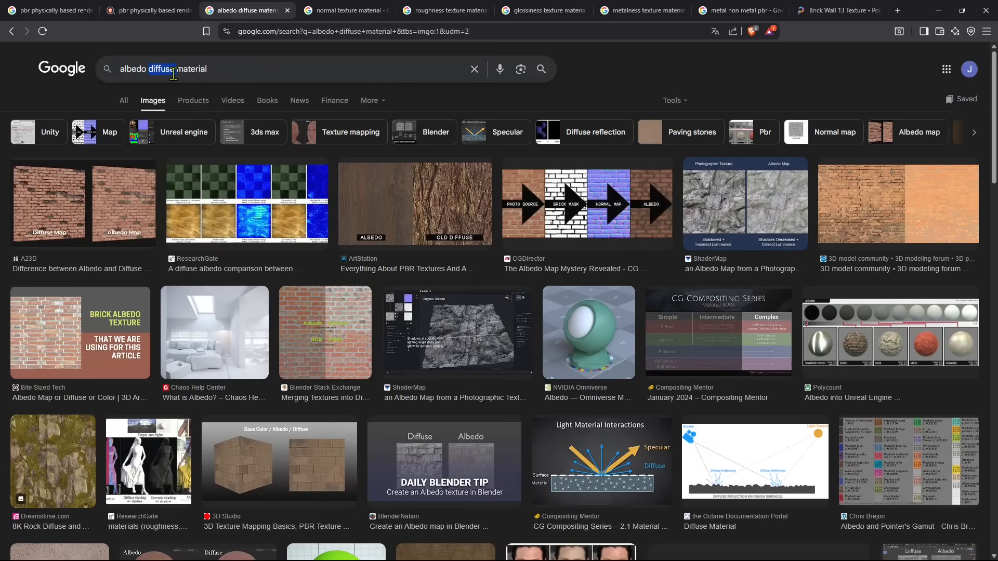
{"action": "left_click", "coordinate": [346, 14]}
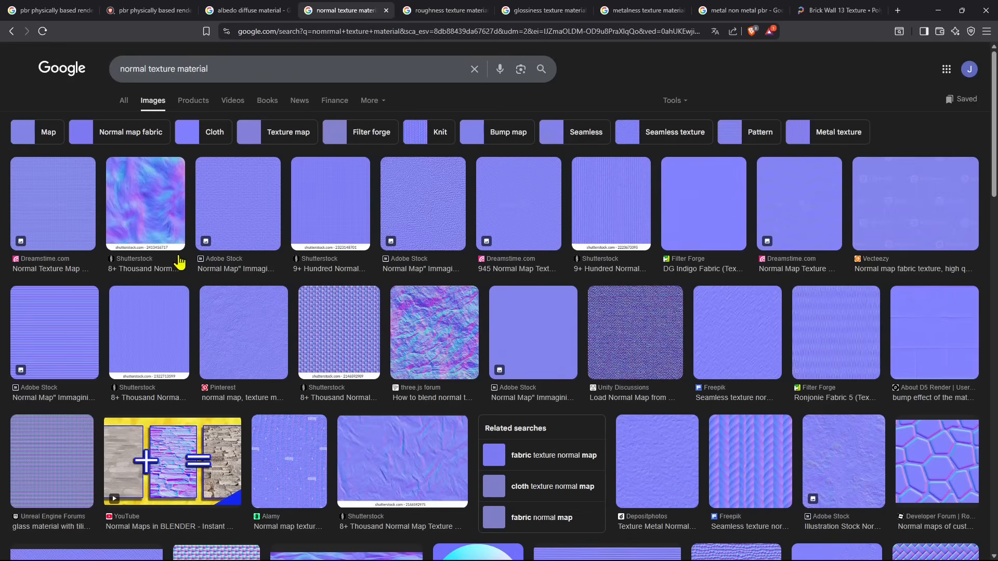
{"action": "left_click", "coordinate": [254, 336]}
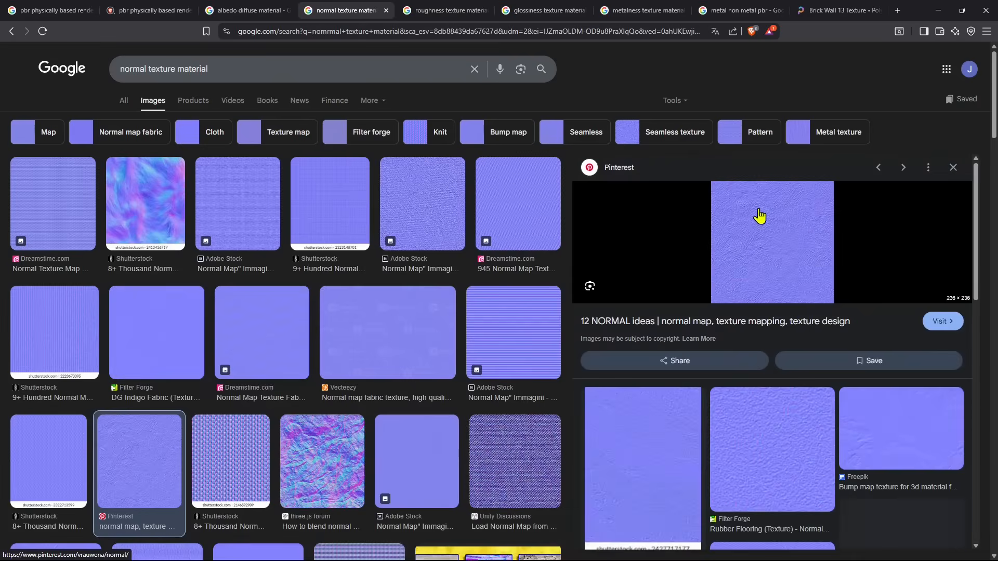
{"action": "left_click", "coordinate": [514, 218]}
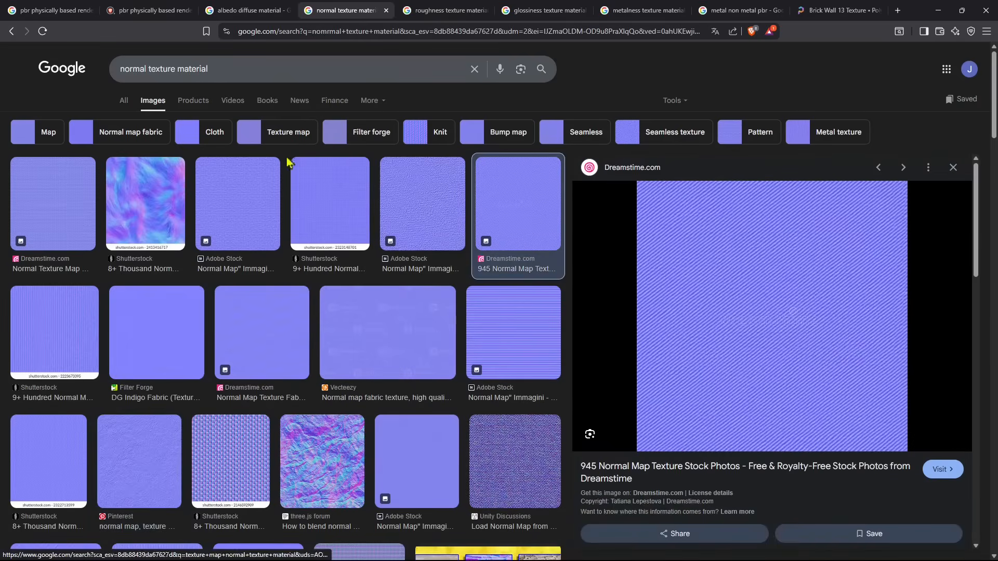
{"action": "left_click", "coordinate": [322, 205]}
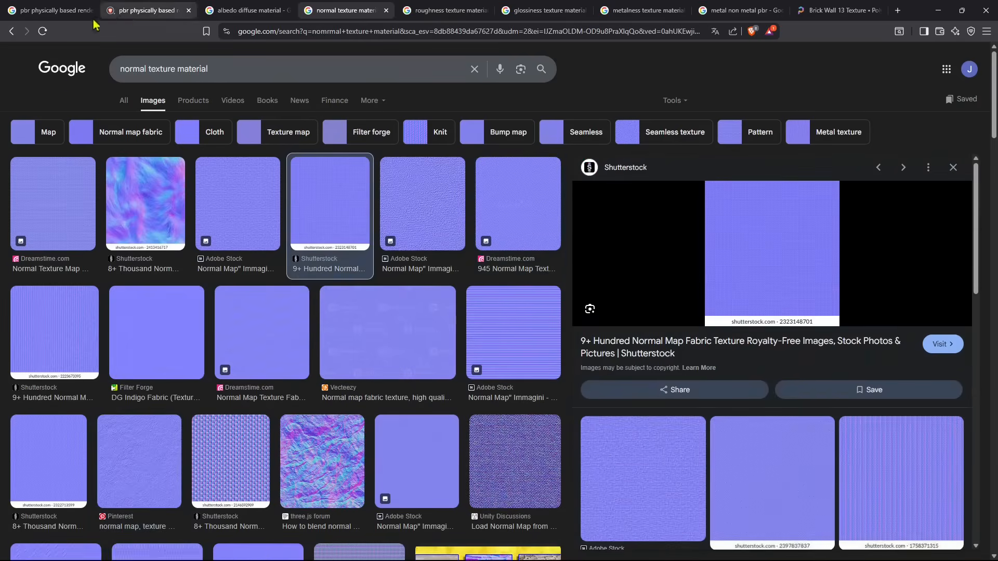
- Close the PBR materials, albedo and normal texture searches and view the image results for "roughness texture material" and "glossiness texture material"
{"action": "left_click", "coordinate": [188, 10]}
{"action": "left_click", "coordinate": [188, 10]}
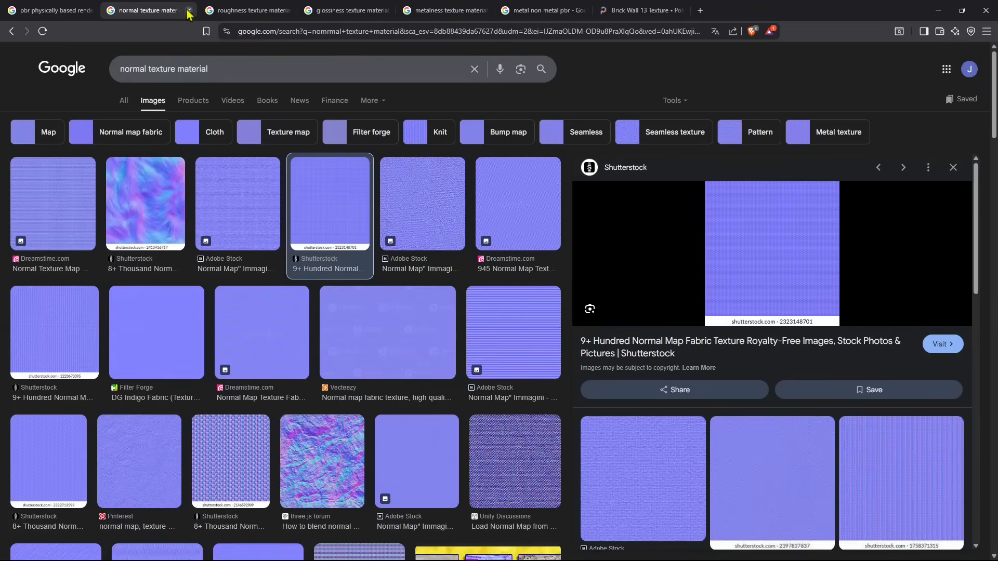
{"action": "left_click", "coordinate": [188, 10]}
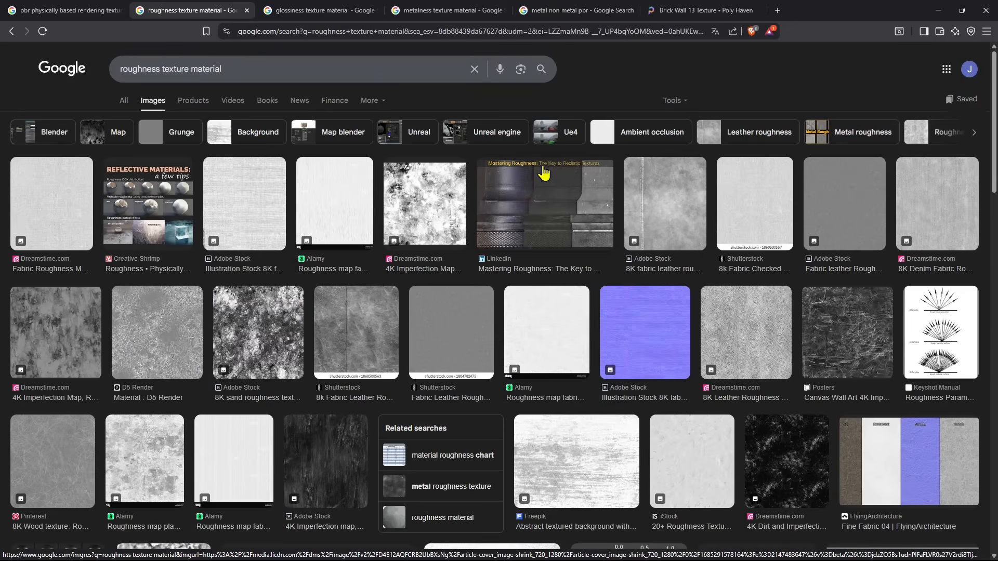
{"action": "double_click", "coordinate": [149, 69]}
{"action": "key", "text": "ctrl+Tab"}
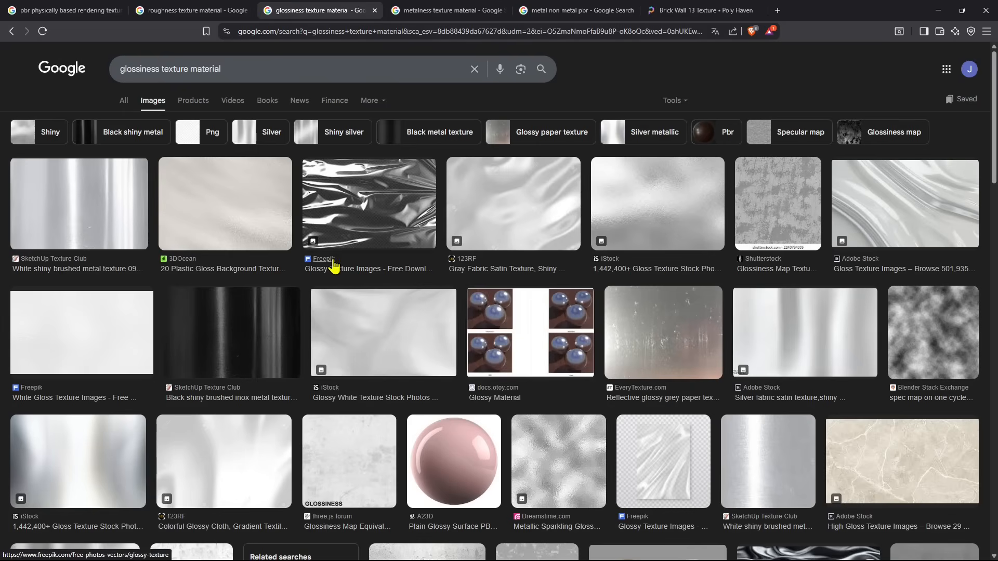
- Close the roughness and glossiness searches, view the "metalness texture material" image results with "metalness" highlighted, and close that search too
{"action": "left_click", "coordinate": [247, 11]}
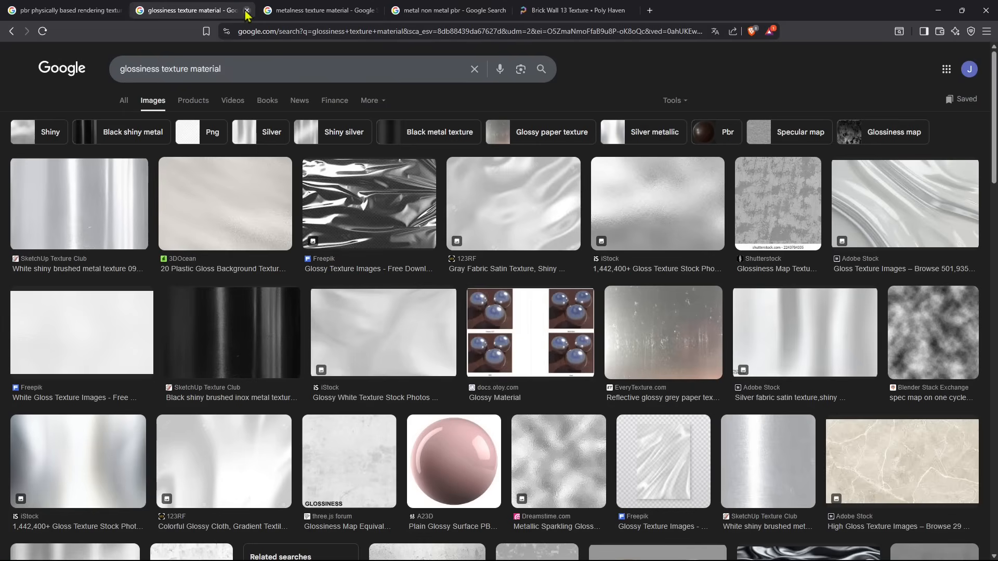
{"action": "left_click", "coordinate": [247, 10]}
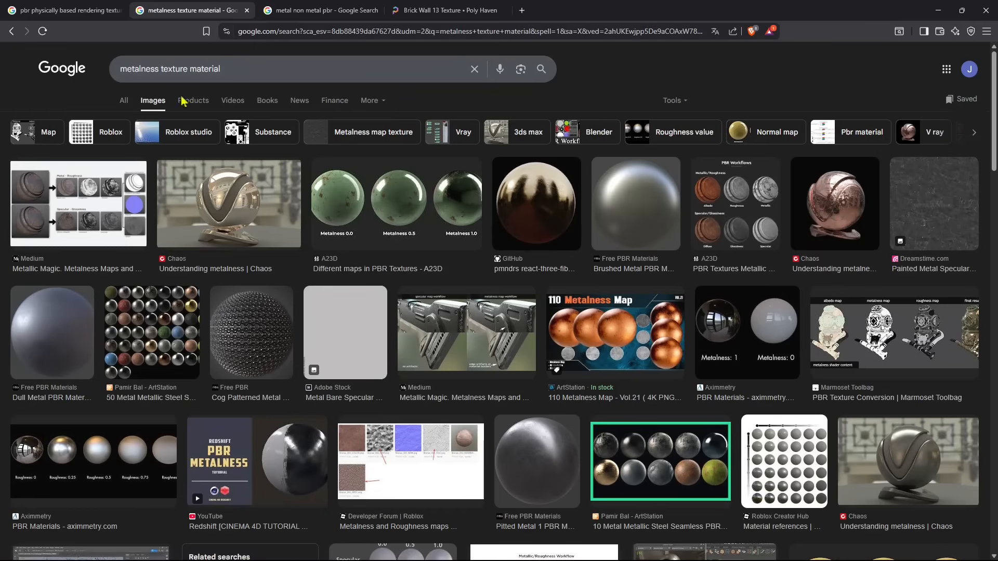
{"action": "double_click", "coordinate": [137, 70]}
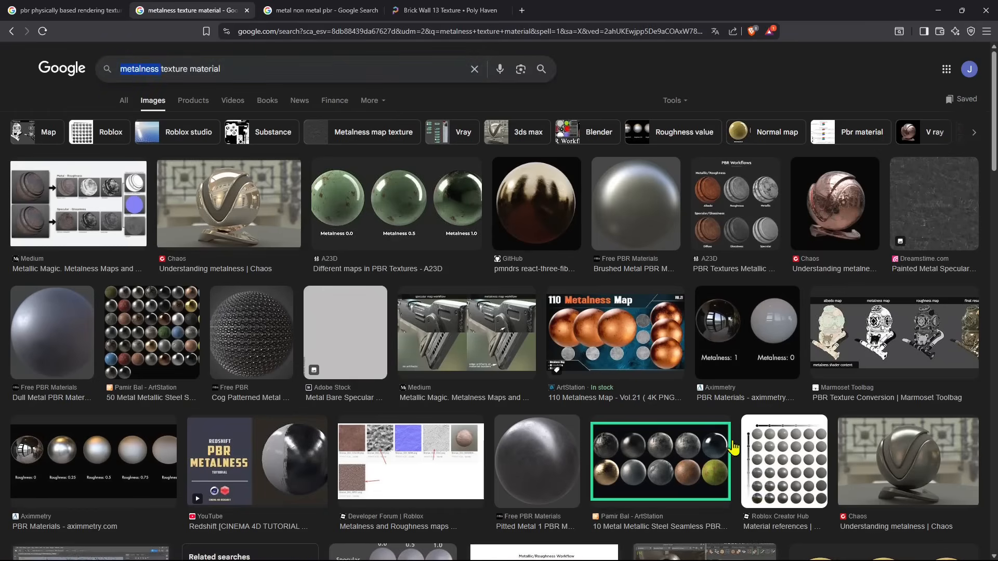
{"action": "left_click", "coordinate": [247, 10]}
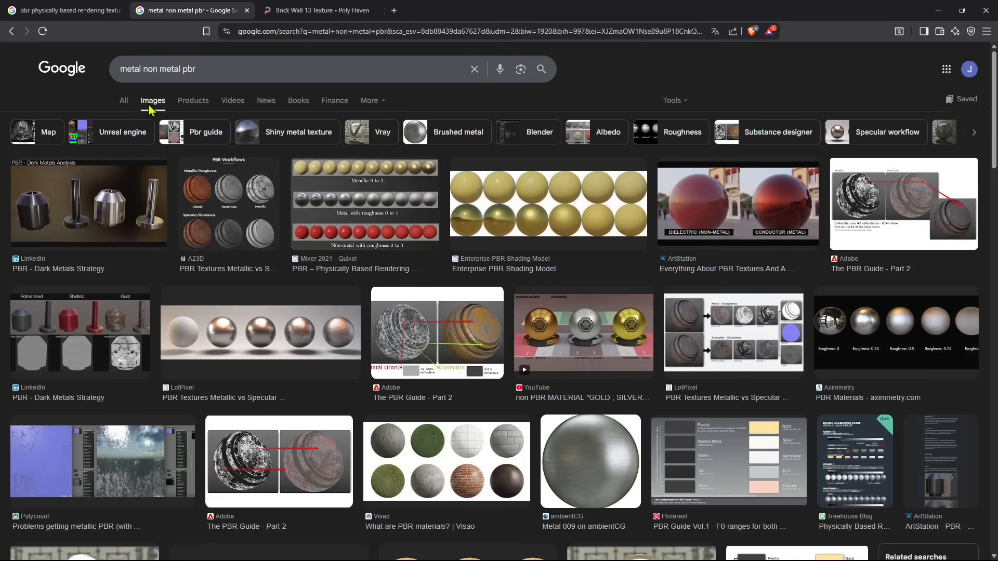
- Preview the A23D PBR Workflows image in the "metal non metal pbr" results and close the remaining Google searches
{"action": "left_click_drag", "start_coordinate": [193, 70], "coordinate": [125, 75]}
{"action": "left_click", "coordinate": [225, 225]}
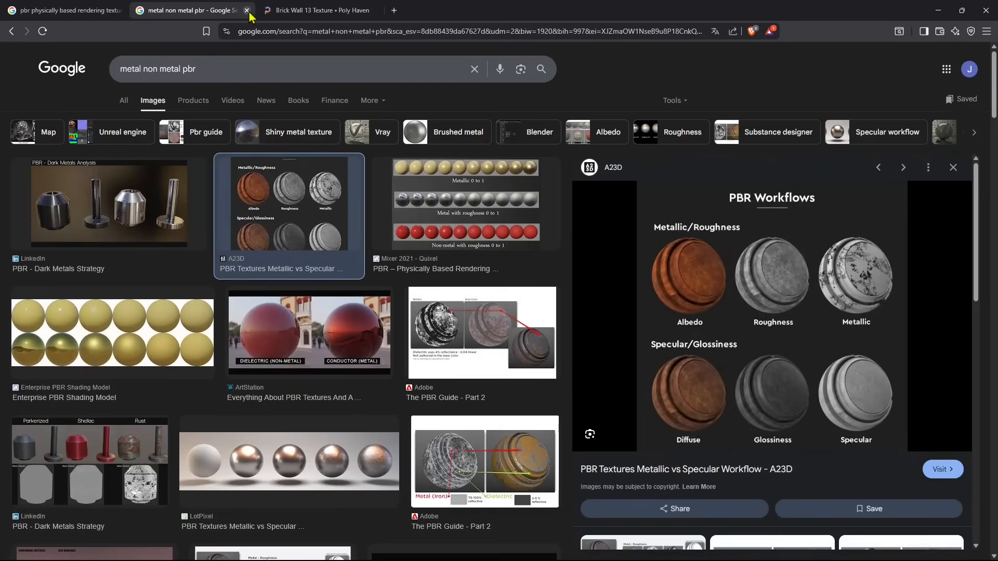
{"action": "left_click", "coordinate": [97, 12]}
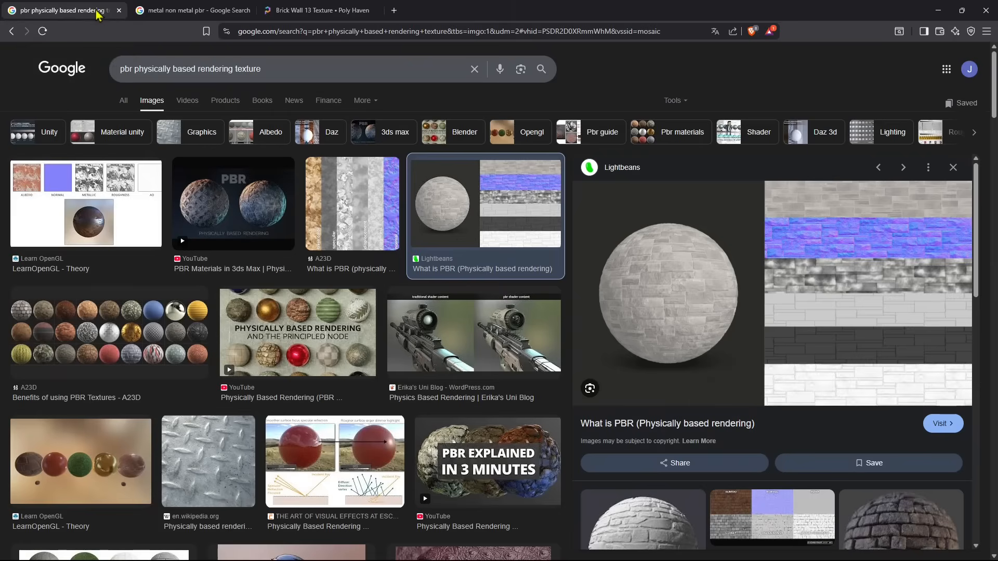
{"action": "left_click", "coordinate": [119, 10]}
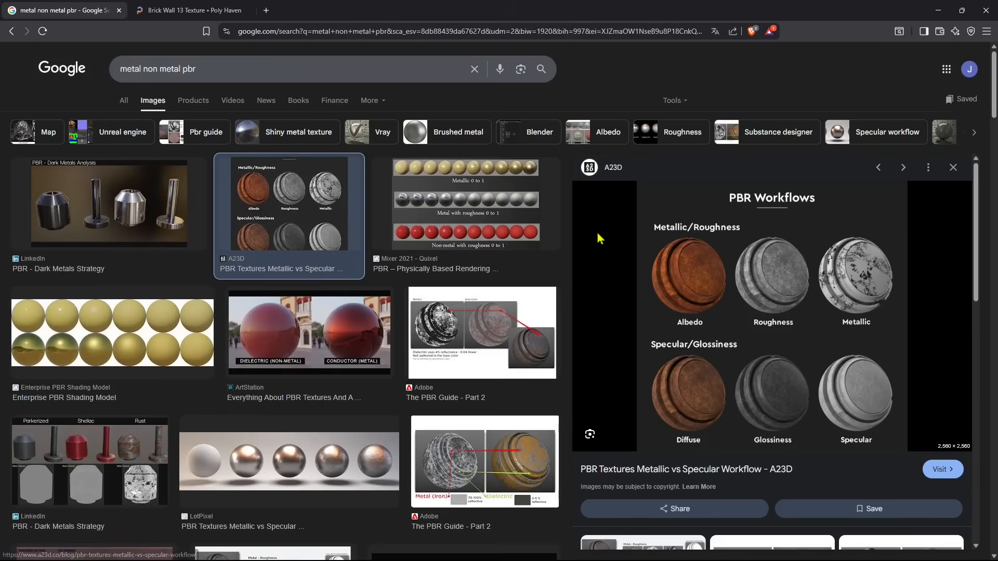
{"action": "left_click", "coordinate": [119, 10]}
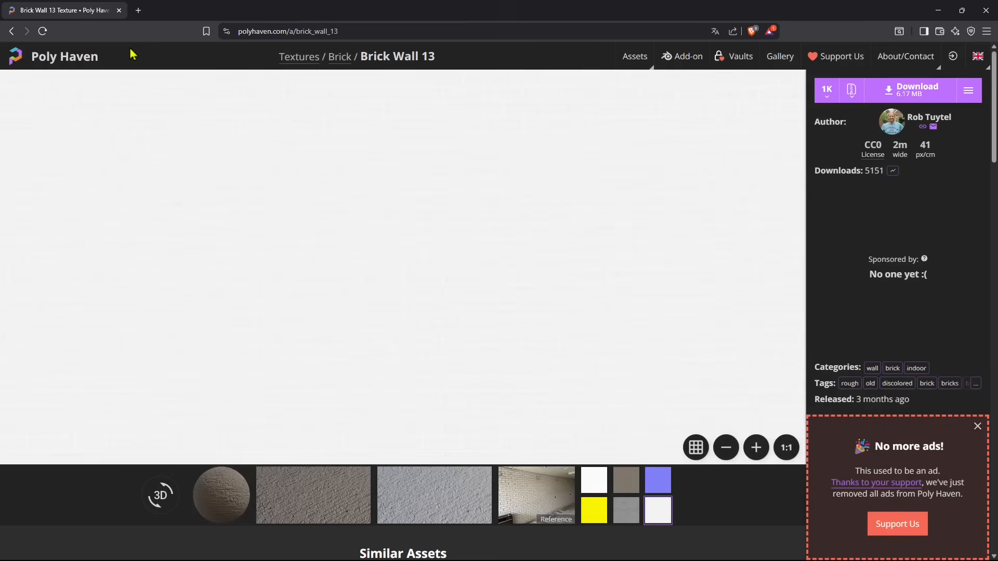
- Highlight Poly Haven's Brick Wall 13 page address and view the texture's rendered surface, untextured surface and reference photo
{"action": "left_click", "coordinate": [286, 32]}
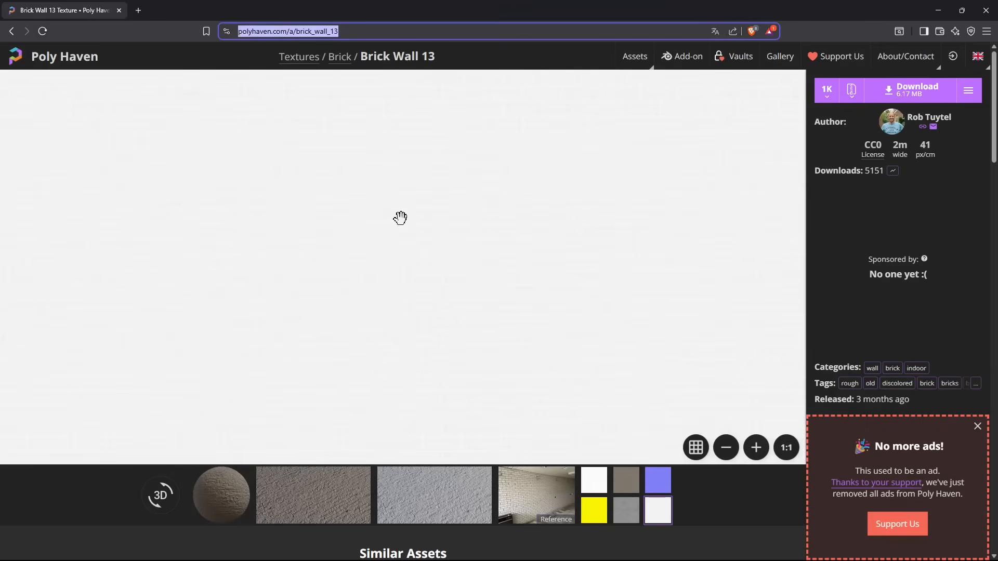
{"action": "left_click", "coordinate": [341, 508]}
{"action": "left_click", "coordinate": [452, 492]}
{"action": "left_click", "coordinate": [558, 499]}
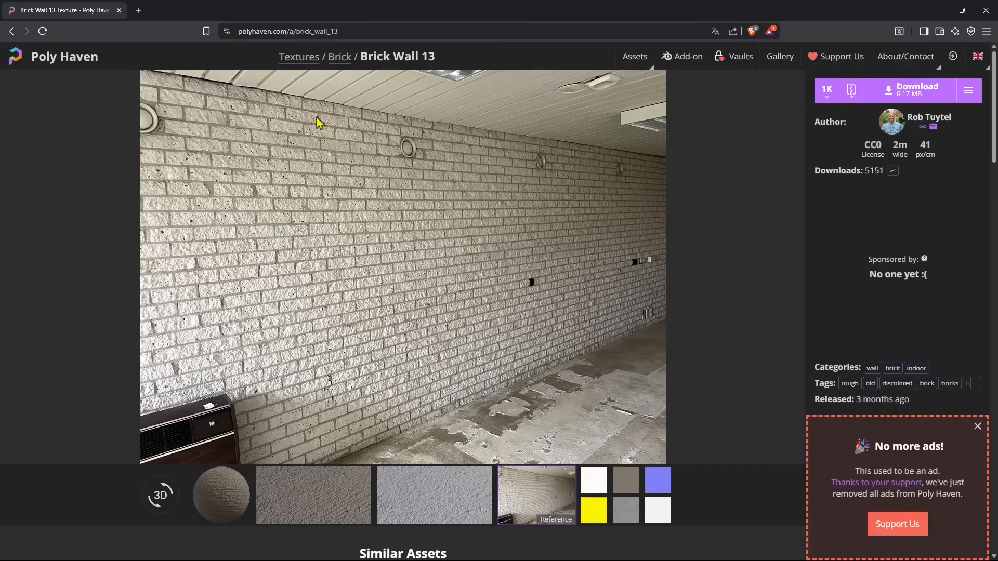
- Go to the Poly Haven home page and open the Mid Century Lounge Chair from its Models library
{"action": "left_click_drag", "start_coordinate": [286, 31], "coordinate": [445, 37]}
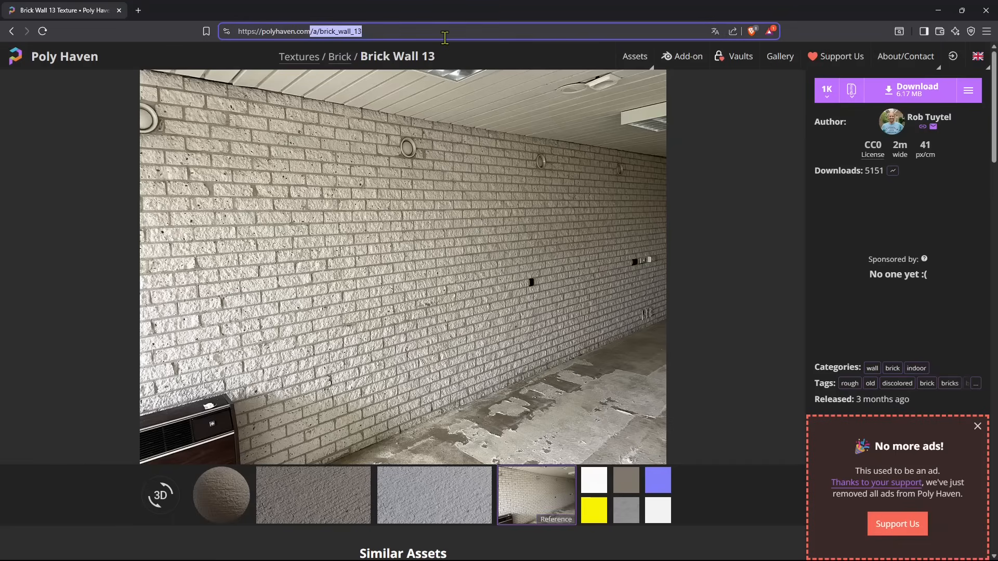
{"action": "key", "text": "BackSpace"}
{"action": "key", "text": "Return"}
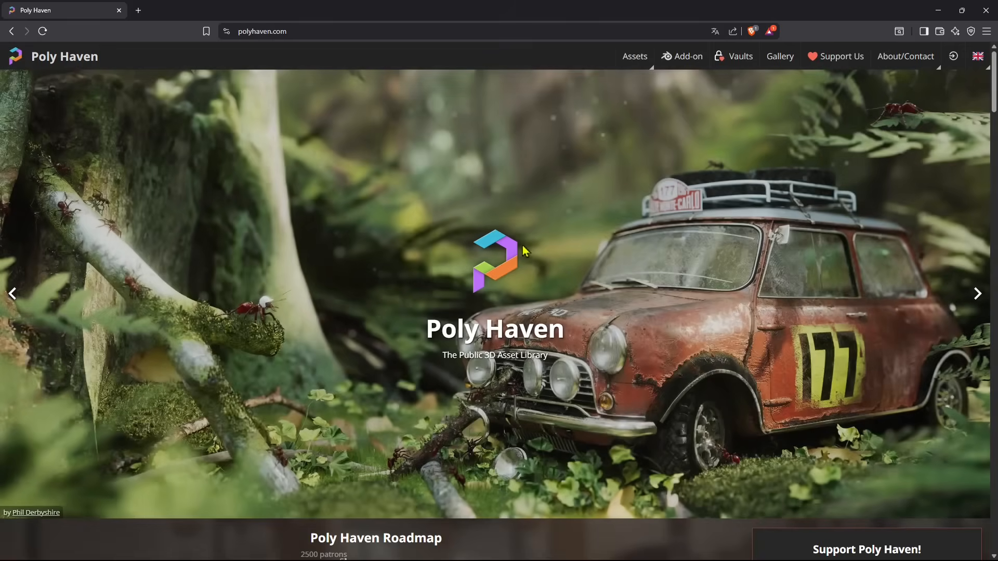
{"action": "mouse_move", "coordinate": [638, 68]}
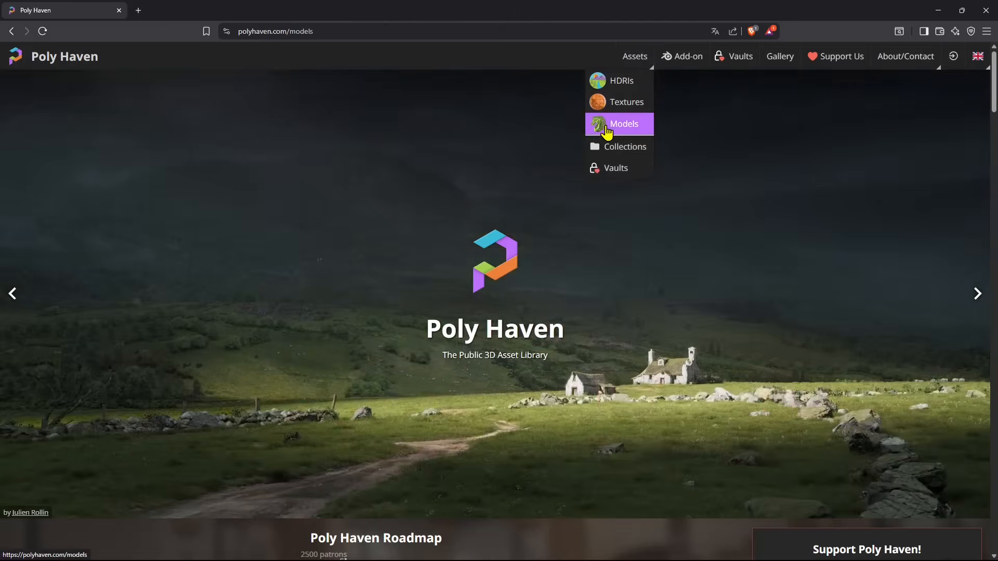
{"action": "left_click", "coordinate": [607, 130]}
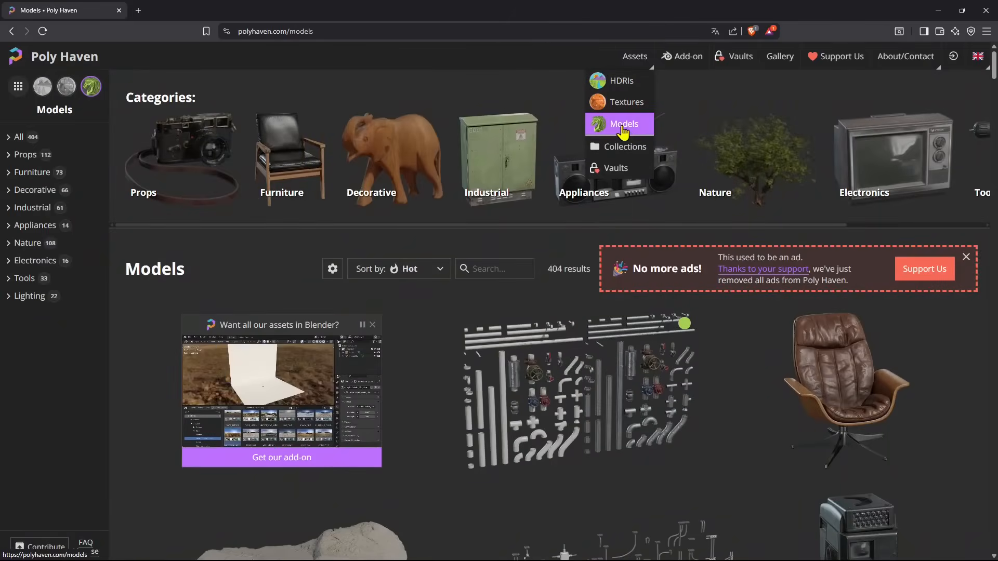
{"action": "left_click", "coordinate": [833, 363]}
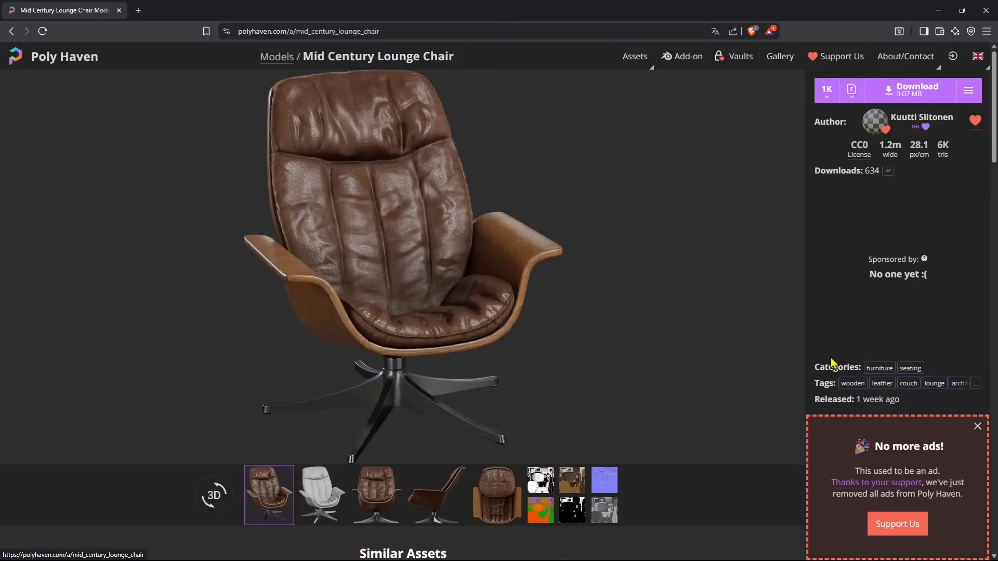
- Compare the lounge chair's wireframe view and textured render with its blue-purple normal map
{"action": "left_click", "coordinate": [324, 494]}
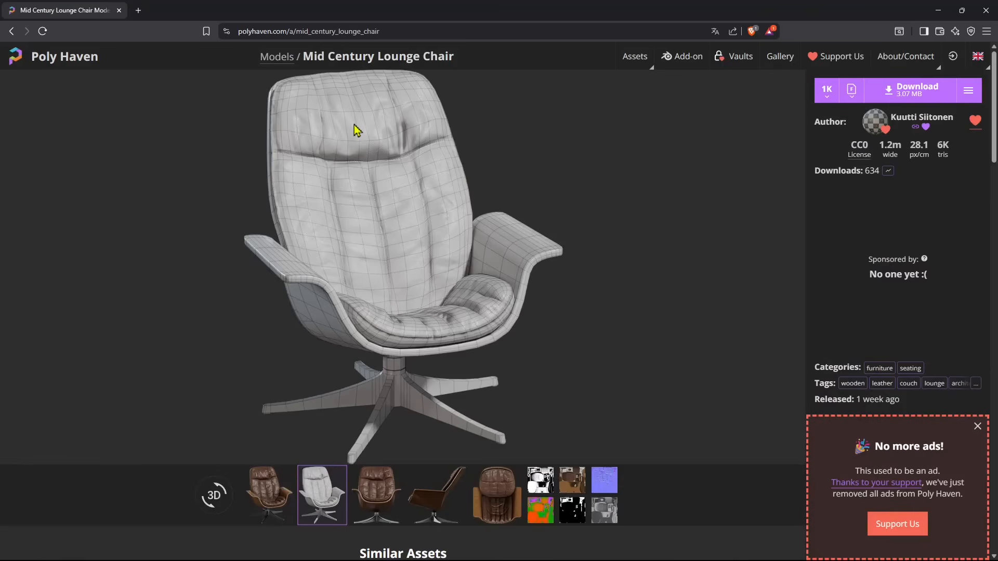
{"action": "left_click", "coordinate": [262, 497]}
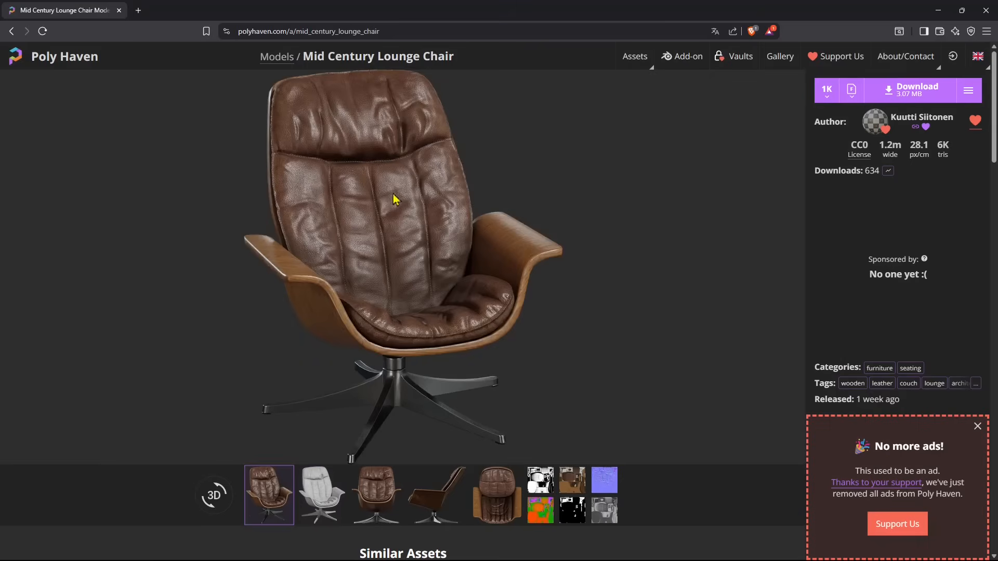
{"action": "left_click", "coordinate": [605, 479]}
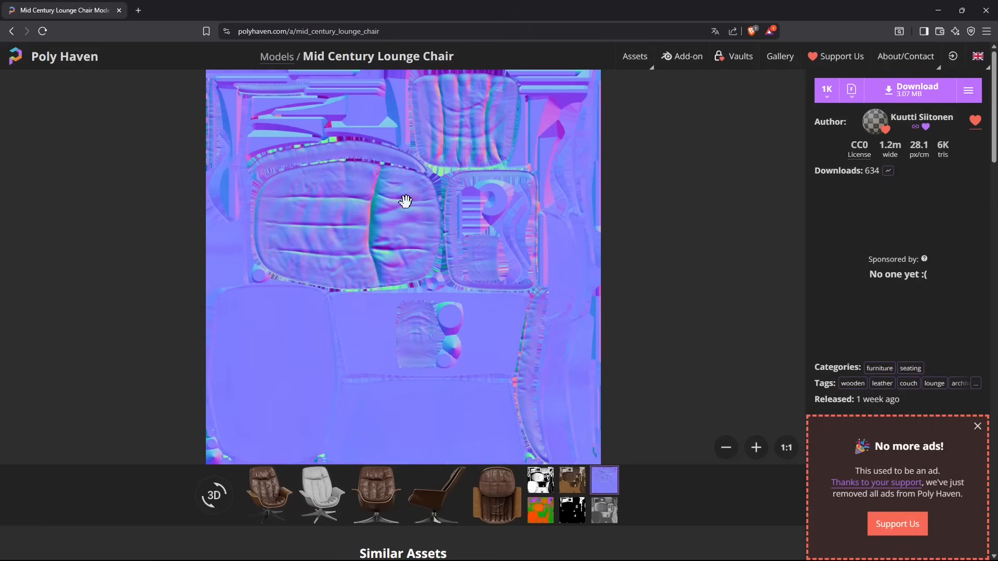
{"action": "left_click", "coordinate": [304, 495]}
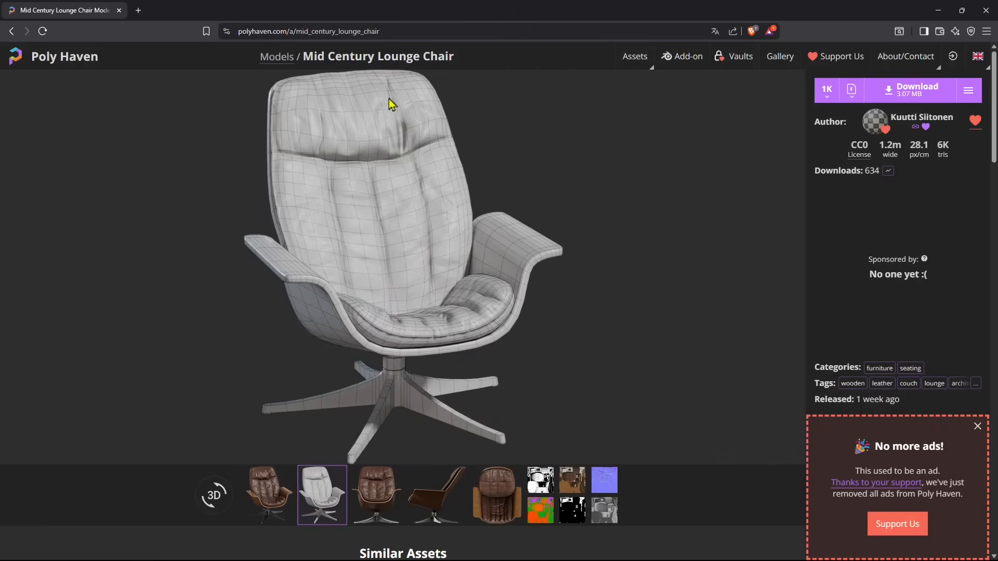
{"action": "left_click", "coordinate": [604, 481]}
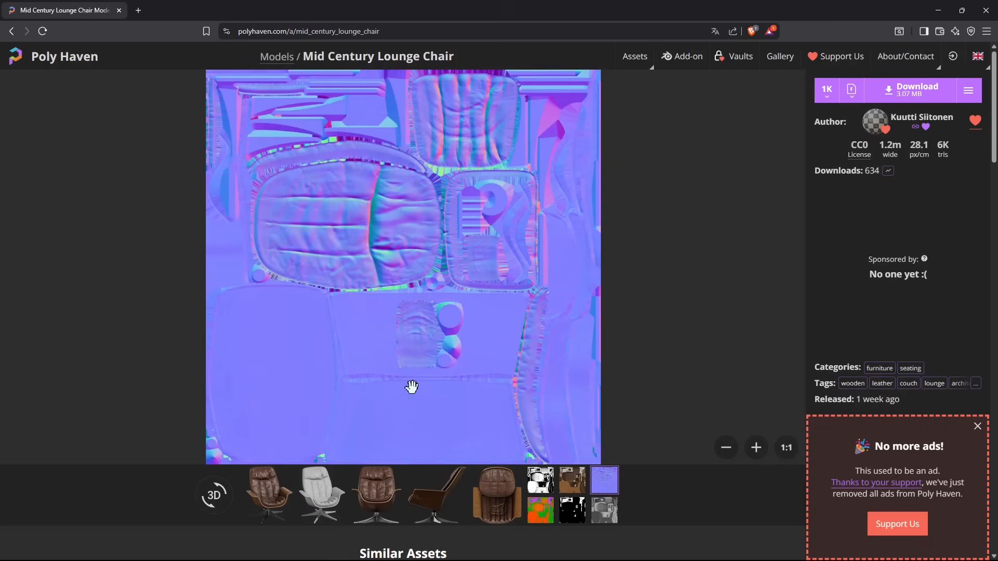
- View the lounge chair's front, side and overhead renders, followed by its black-and-white and orange-green texture maps
{"action": "left_click", "coordinate": [382, 486]}
{"action": "left_click", "coordinate": [427, 503]}
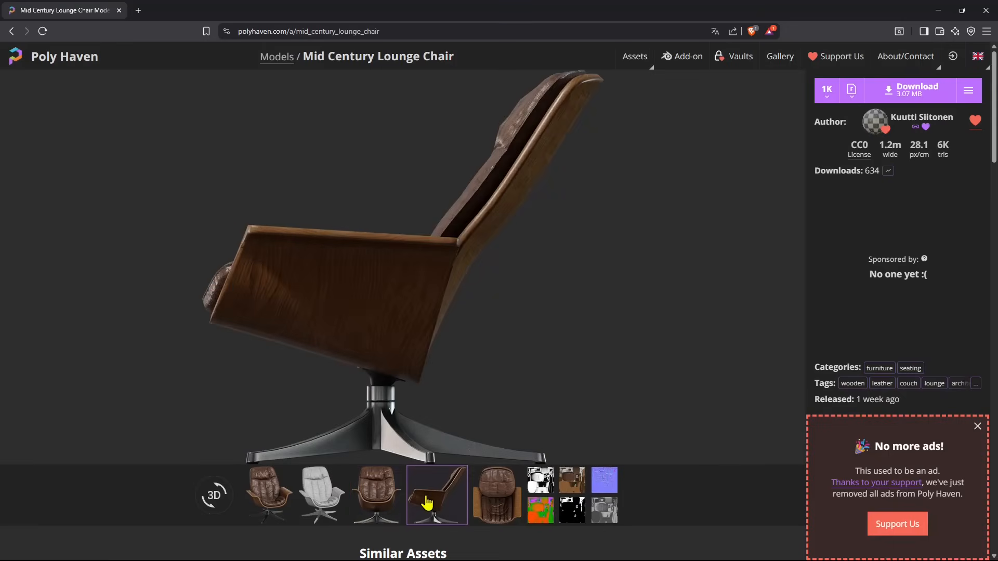
{"action": "left_click", "coordinate": [487, 499]}
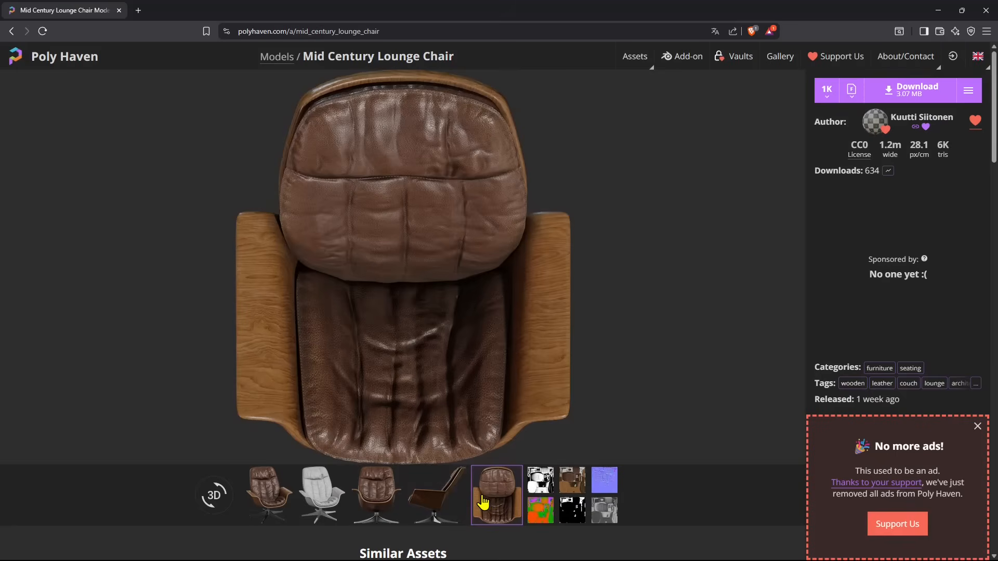
{"action": "left_click", "coordinate": [540, 487]}
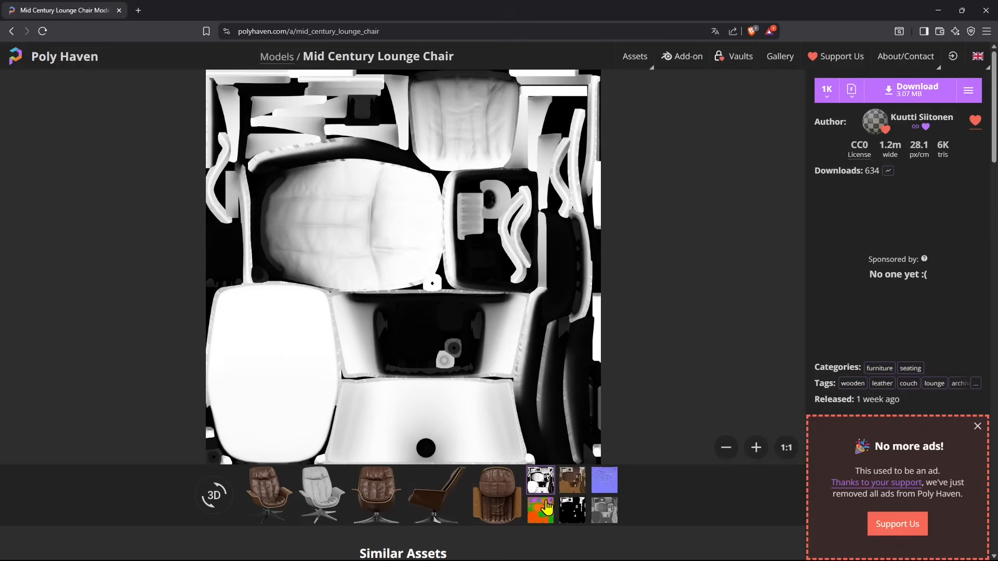
{"action": "left_click", "coordinate": [546, 509]}
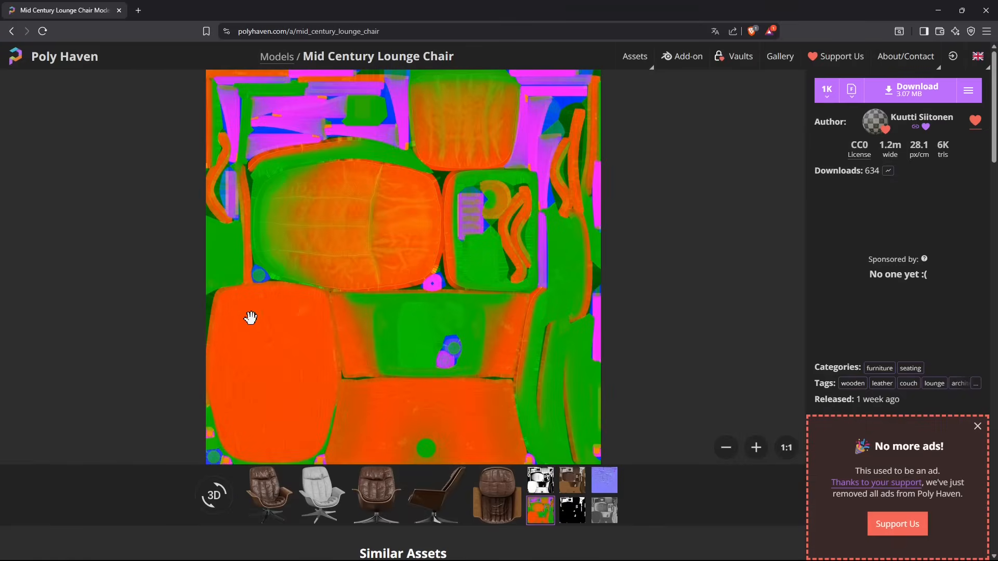
- Compare the lounge chair's overhead and front renders with its normal, grayscale and colour texture maps, ending on the brown colour map
{"action": "left_click", "coordinate": [493, 509]}
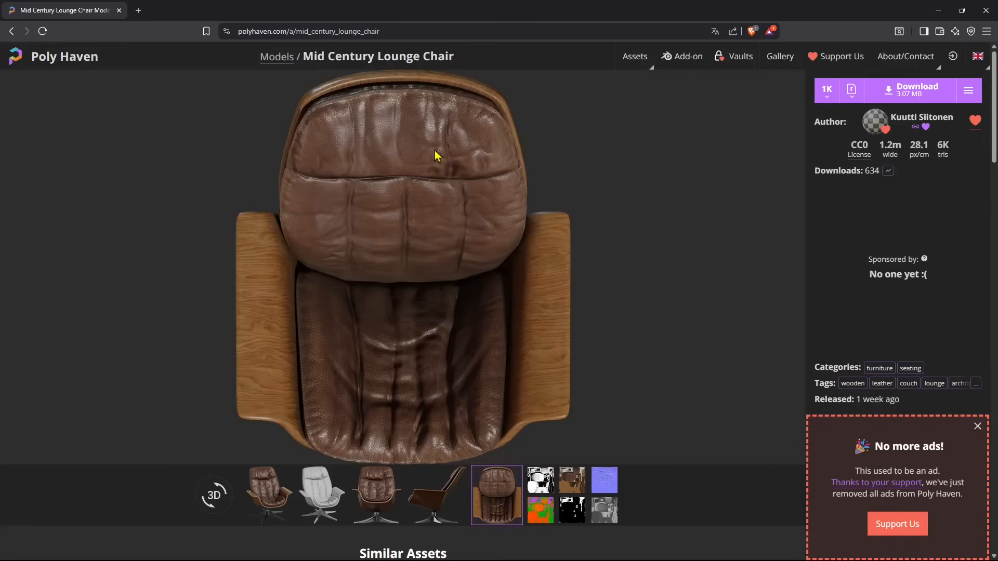
{"action": "left_click", "coordinate": [604, 479]}
{"action": "left_click", "coordinate": [604, 511]}
{"action": "left_click", "coordinate": [575, 490]}
{"action": "left_click", "coordinate": [572, 511]}
{"action": "left_click", "coordinate": [362, 493]}
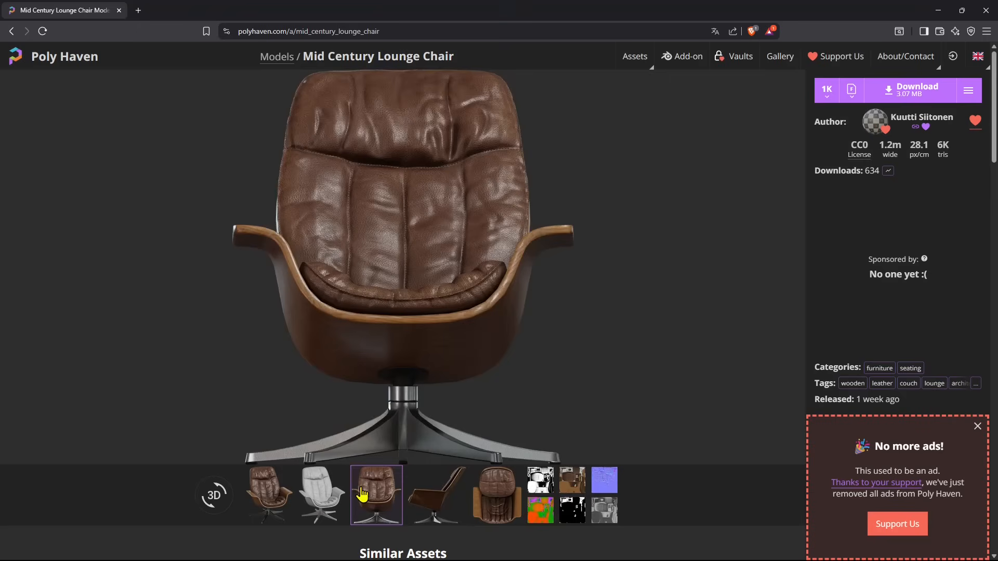
{"action": "left_click", "coordinate": [577, 491]}
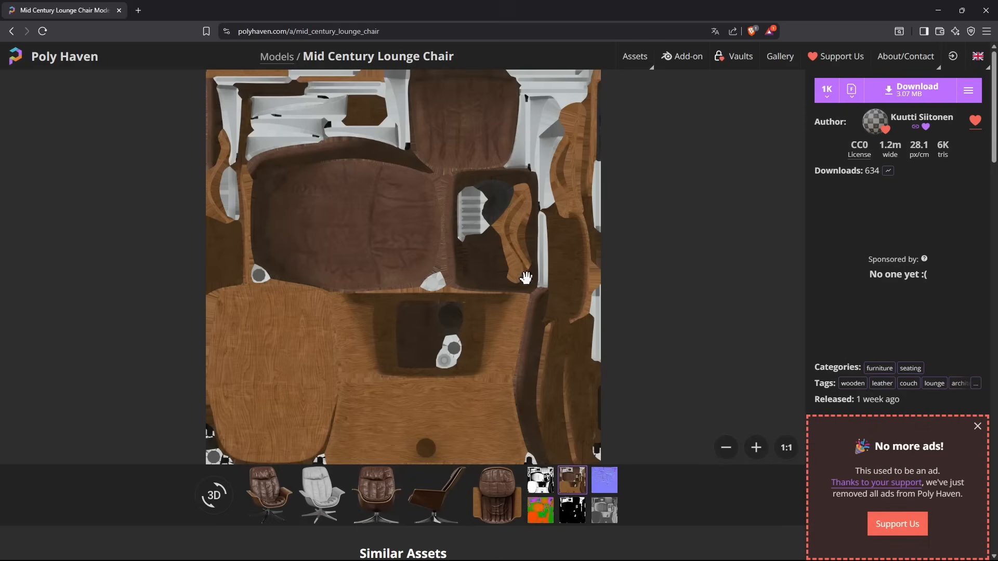
- View the lounge chair's mostly black, grayscale, blue-purple normal and orange-green texture maps
{"action": "left_click", "coordinate": [565, 509]}
{"action": "left_click", "coordinate": [604, 510]}
{"action": "left_click", "coordinate": [604, 480]}
{"action": "left_click", "coordinate": [541, 509]}
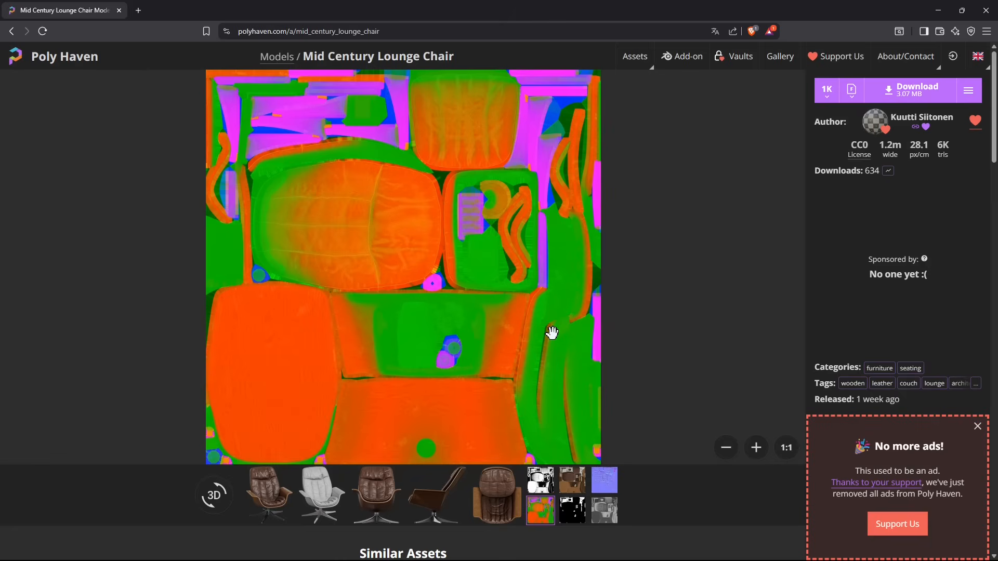
- Go to Poly Haven's Textures library and show the Floor category
{"action": "mouse_move", "coordinate": [632, 60]}
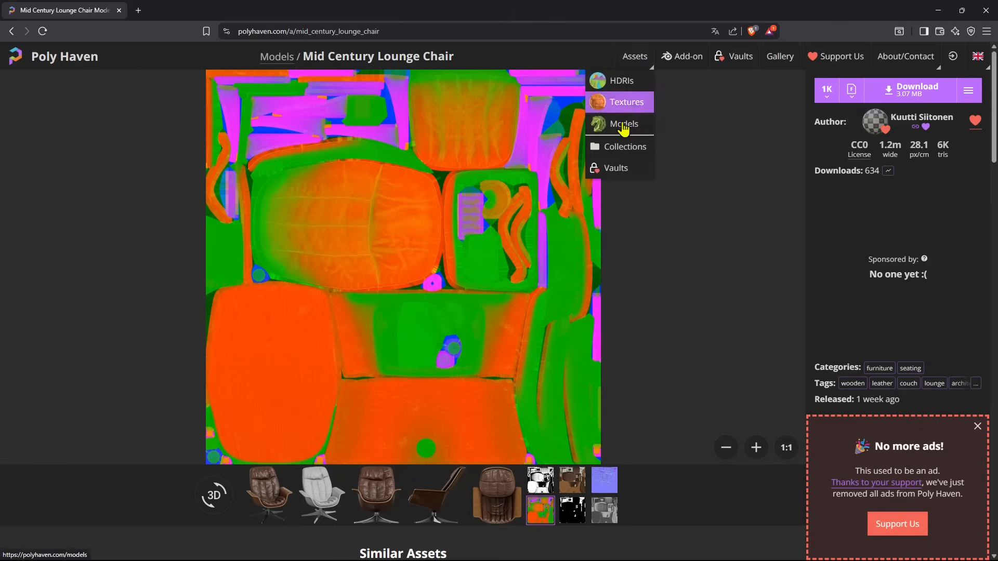
{"action": "left_click", "coordinate": [624, 108]}
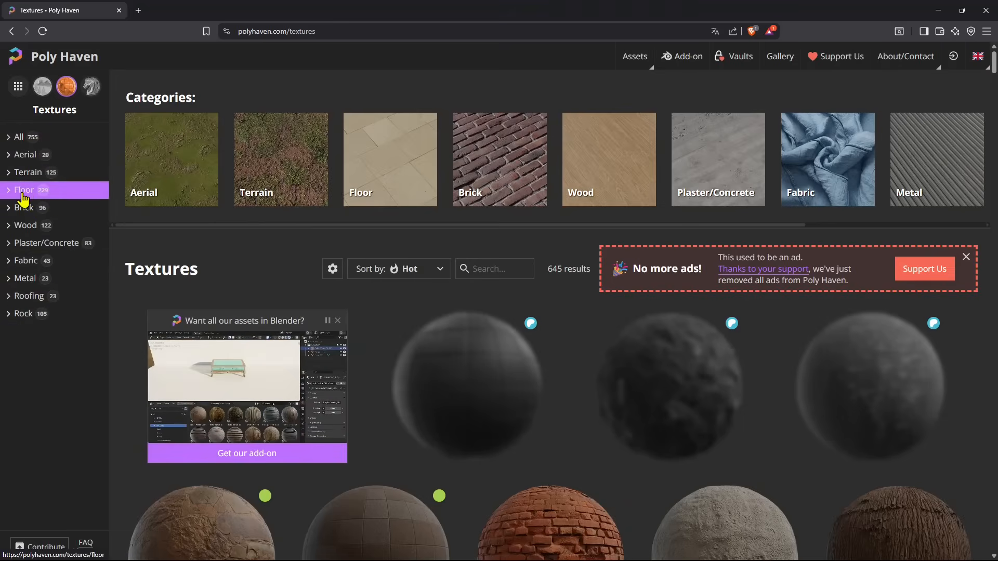
{"action": "left_click", "coordinate": [22, 197]}
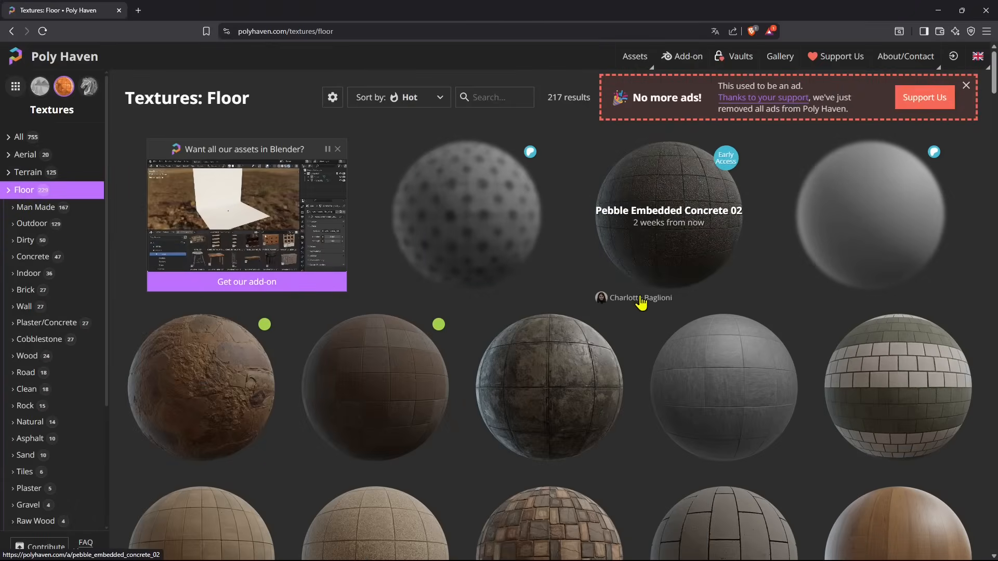
- Browse the floor textures and open the beige Floor Tiles 04 material
{"action": "scroll", "coordinate": [641, 303], "scroll_direction": "down", "scroll_amount": 3}
{"action": "scroll", "coordinate": [639, 312], "scroll_direction": "down", "scroll_amount": 3}
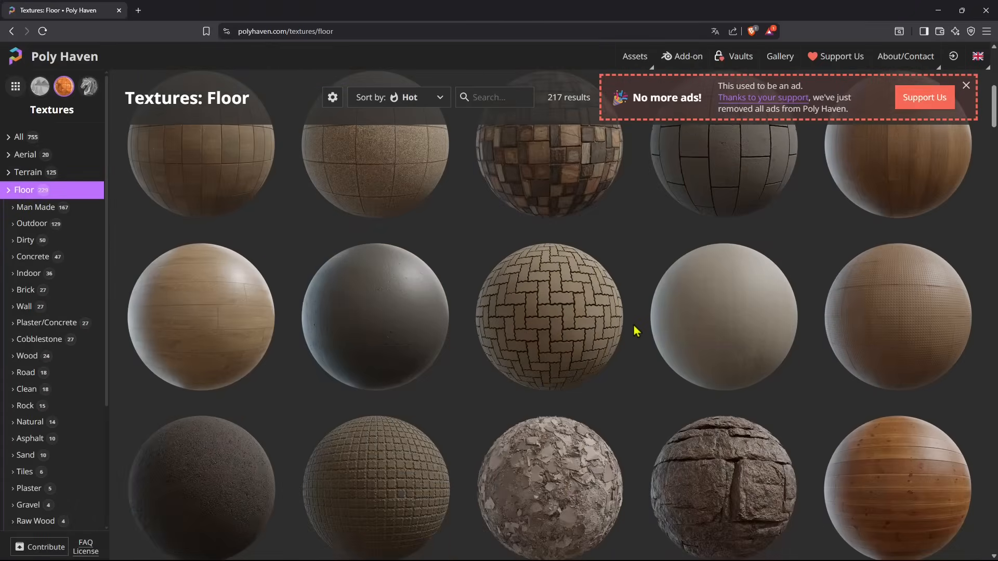
{"action": "scroll", "coordinate": [636, 331], "scroll_direction": "down", "scroll_amount": 3}
{"action": "scroll", "coordinate": [637, 331], "scroll_direction": "down", "scroll_amount": 5}
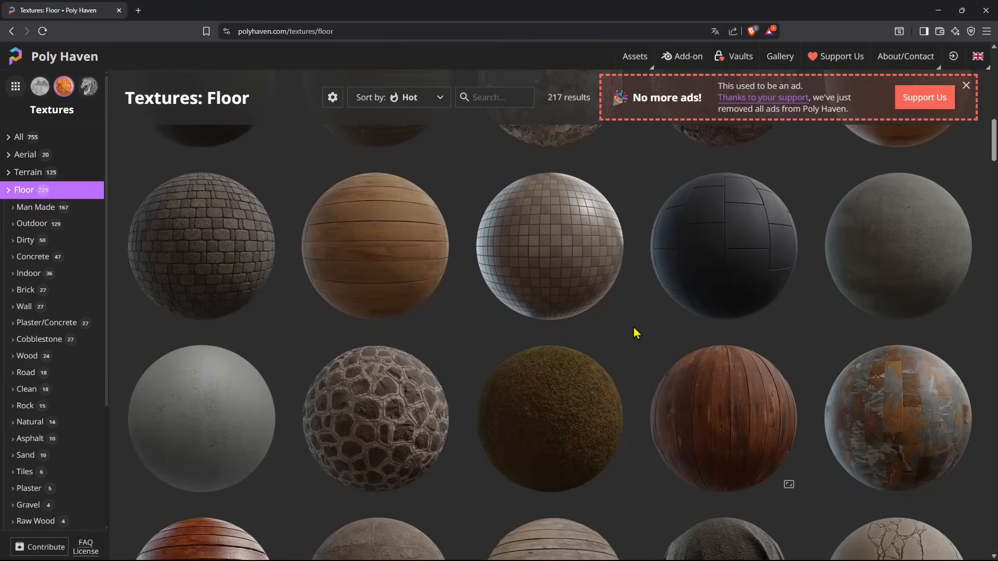
{"action": "scroll", "coordinate": [636, 333], "scroll_direction": "down", "scroll_amount": 10}
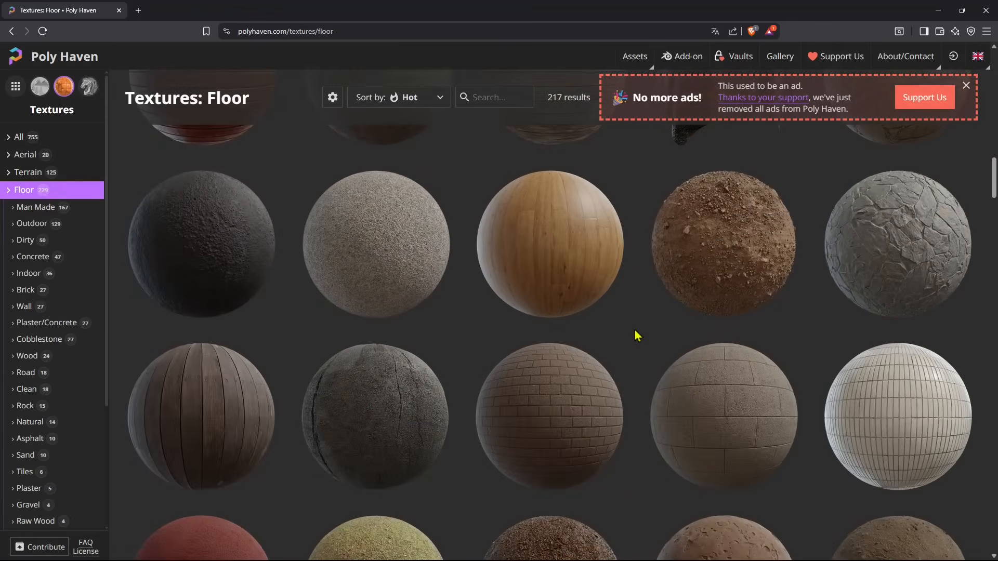
{"action": "scroll", "coordinate": [636, 336], "scroll_direction": "down", "scroll_amount": 3}
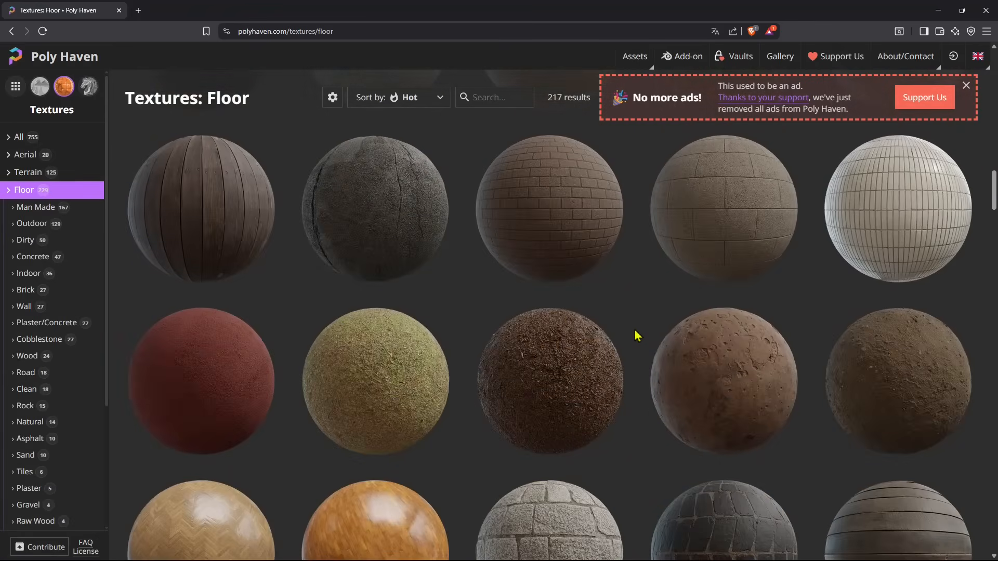
{"action": "scroll", "coordinate": [636, 336], "scroll_direction": "down", "scroll_amount": 15}
{"action": "scroll", "coordinate": [640, 340], "scroll_direction": "down", "scroll_amount": 15}
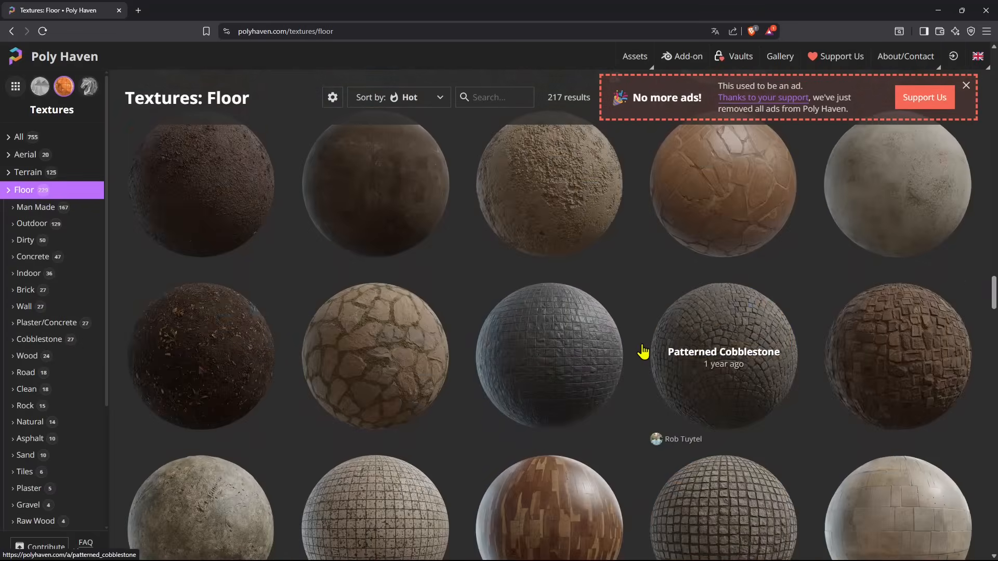
{"action": "scroll", "coordinate": [643, 351], "scroll_direction": "down", "scroll_amount": 6}
{"action": "scroll", "coordinate": [645, 353], "scroll_direction": "down", "scroll_amount": 12}
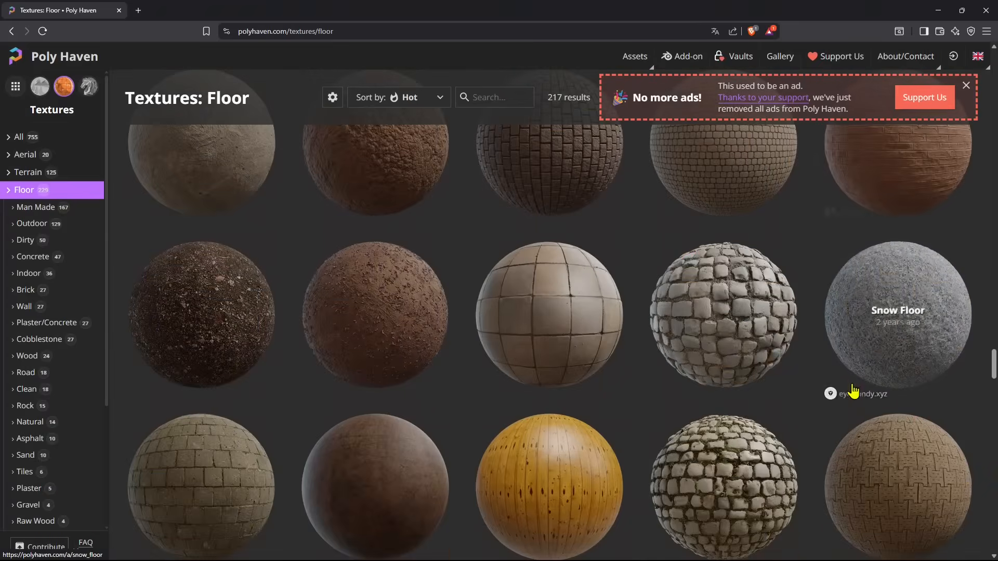
{"action": "left_click_drag", "start_coordinate": [994, 366], "coordinate": [994, 415]}
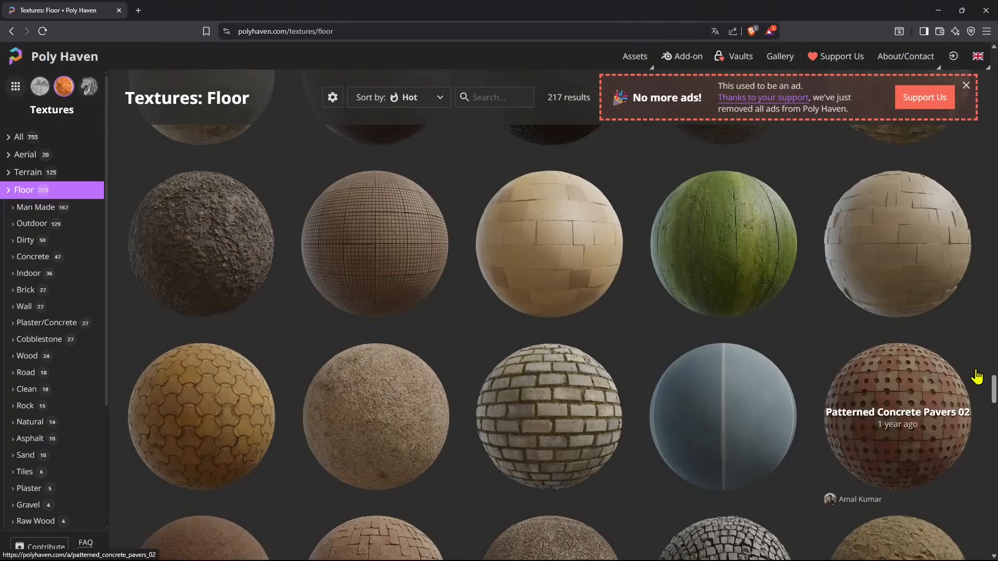
{"action": "mouse_move", "coordinate": [994, 390]}
{"action": "left_mouse_down"}
{"action": "mouse_move", "coordinate": [994, 467]}
{"action": "mouse_move", "coordinate": [993, 385]}
{"action": "left_mouse_up"}
{"action": "left_click", "coordinate": [568, 267]}
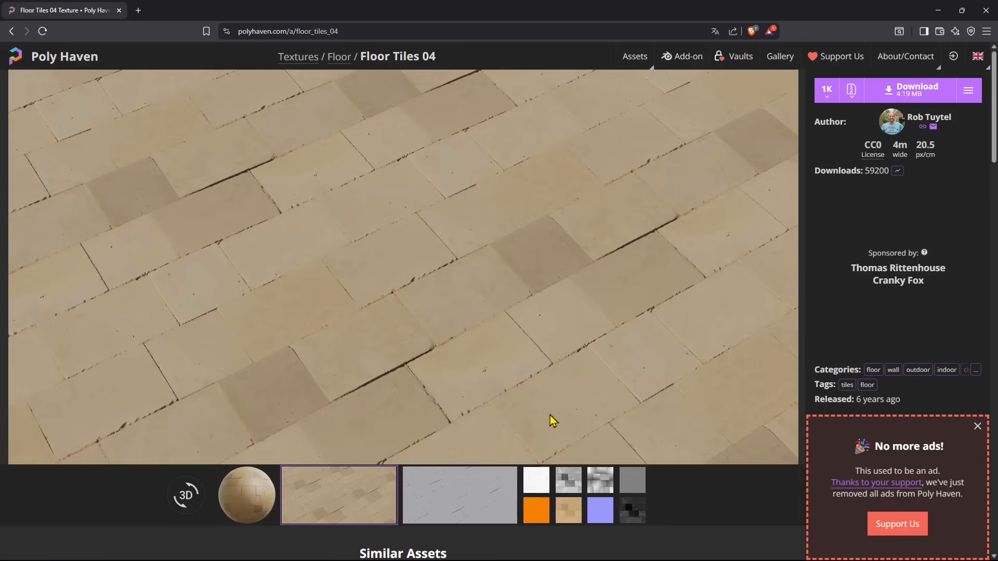
- Examine the floor tiles' grayscale, displacement, normal, beige colour, orange, flat gray and dark texture maps one by one
{"action": "left_click", "coordinate": [568, 480]}
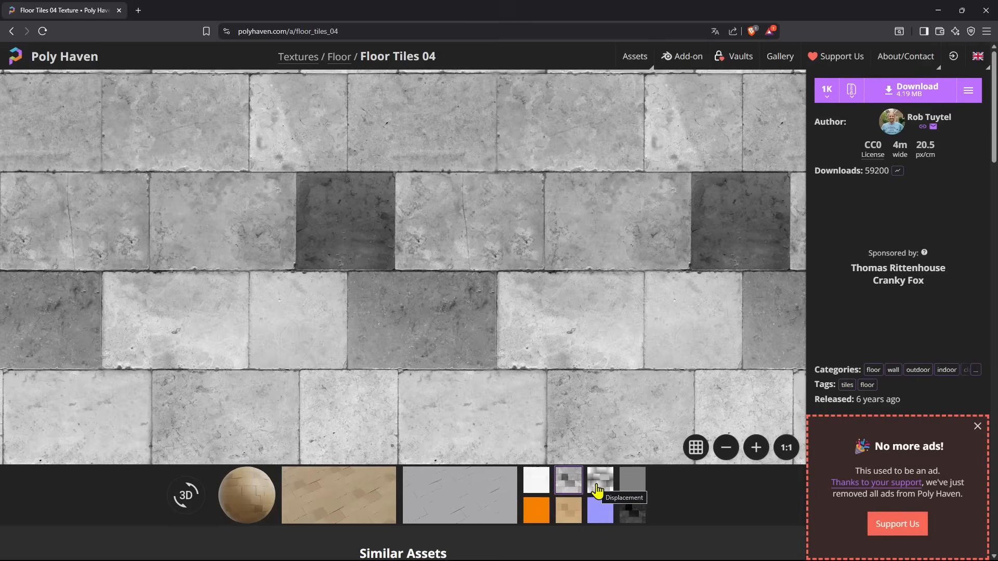
{"action": "left_click", "coordinate": [599, 488]}
{"action": "left_click", "coordinate": [603, 512]}
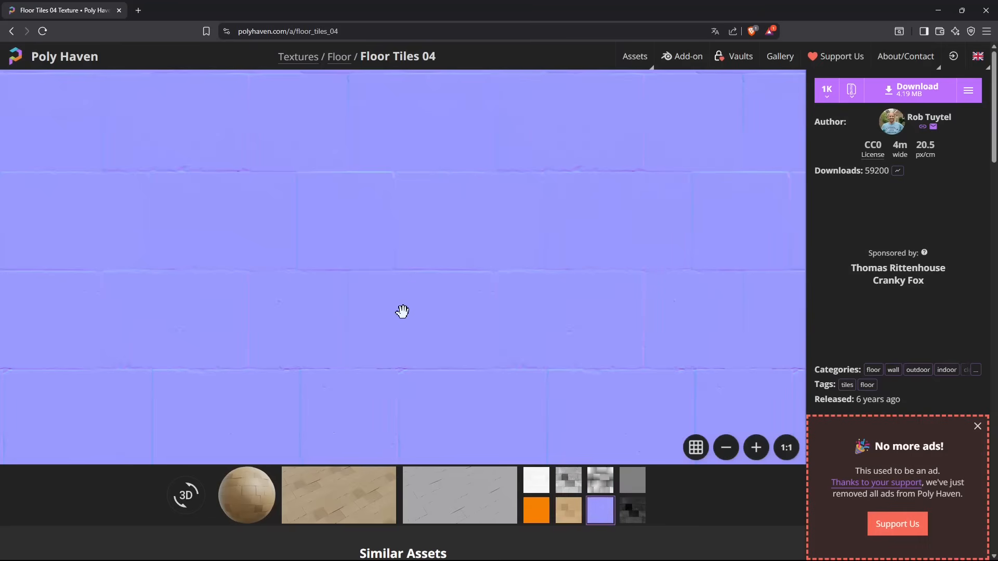
{"action": "left_click", "coordinate": [567, 514]}
{"action": "left_click", "coordinate": [545, 515]}
{"action": "left_click", "coordinate": [601, 481]}
{"action": "left_click", "coordinate": [631, 481]}
{"action": "left_click", "coordinate": [630, 512]}
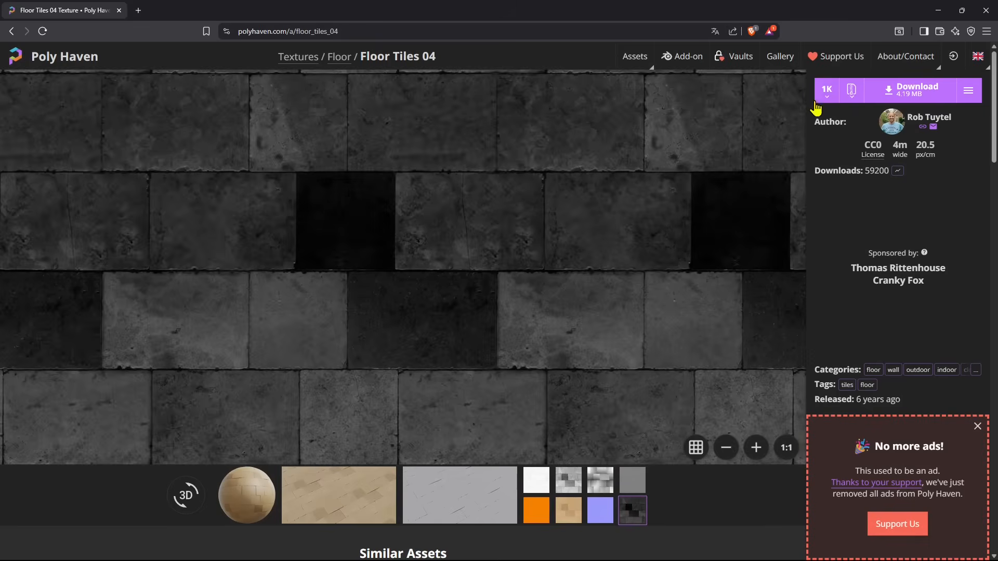
- Try the 8K download resolution for Floor Tiles 04 and return it to 1K
{"action": "left_click", "coordinate": [827, 90]}
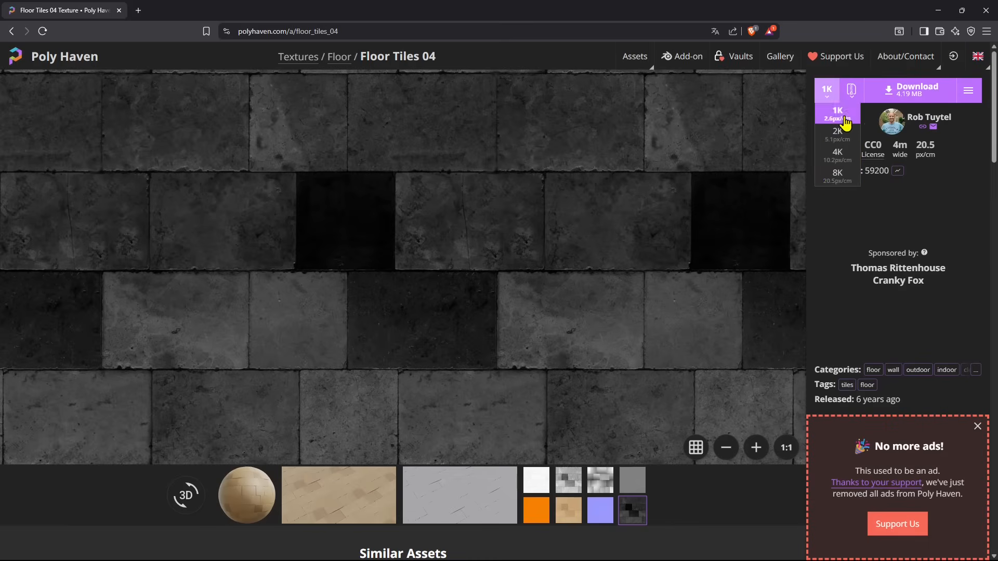
{"action": "left_click", "coordinate": [837, 178]}
{"action": "left_click", "coordinate": [828, 98]}
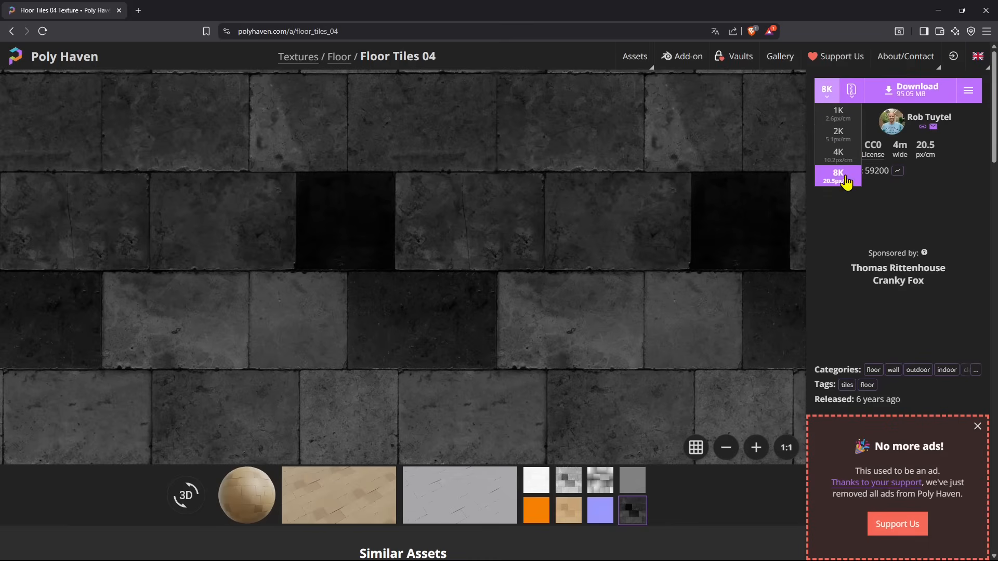
{"action": "left_click", "coordinate": [836, 112]}
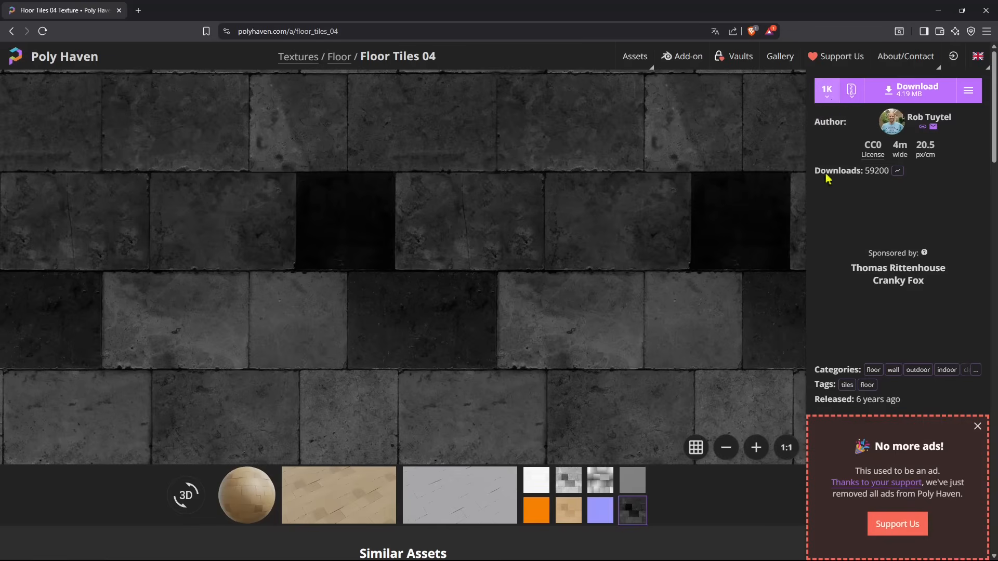
- Choose ZIP as the download format and exclude the EXR bump map from its contents
{"action": "left_click", "coordinate": [851, 91]}
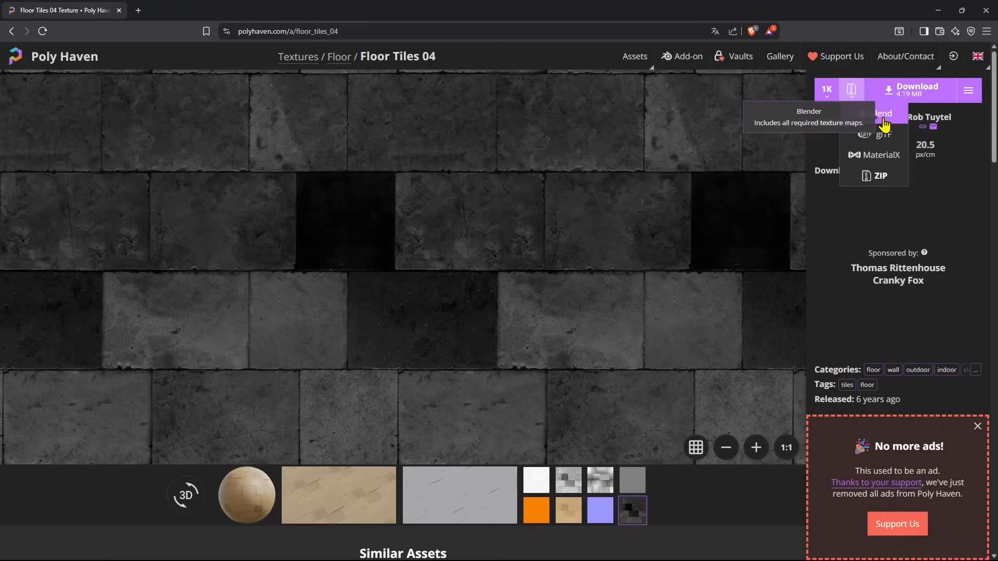
{"action": "left_click", "coordinate": [877, 176]}
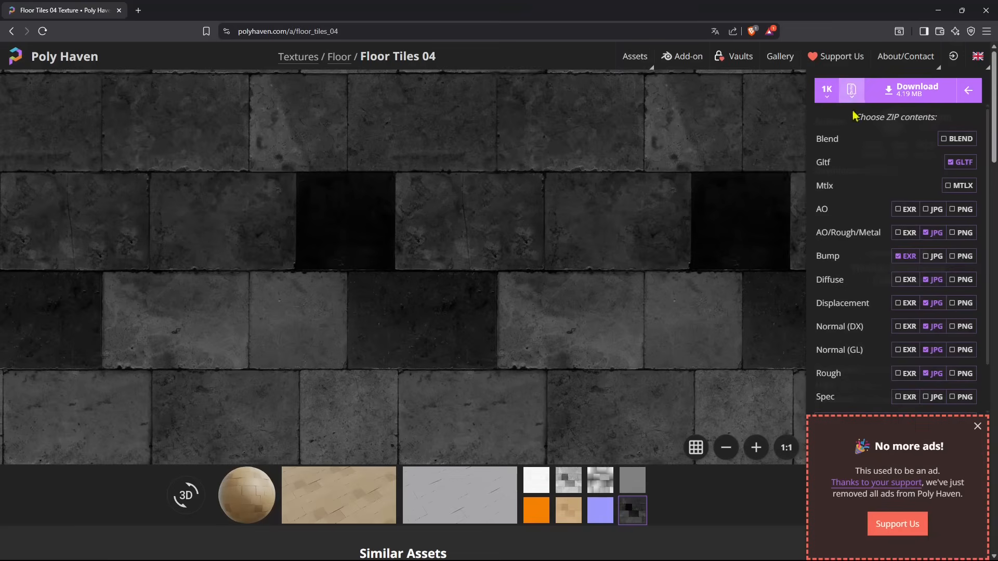
{"action": "left_click", "coordinate": [855, 96]}
{"action": "left_click", "coordinate": [867, 177]}
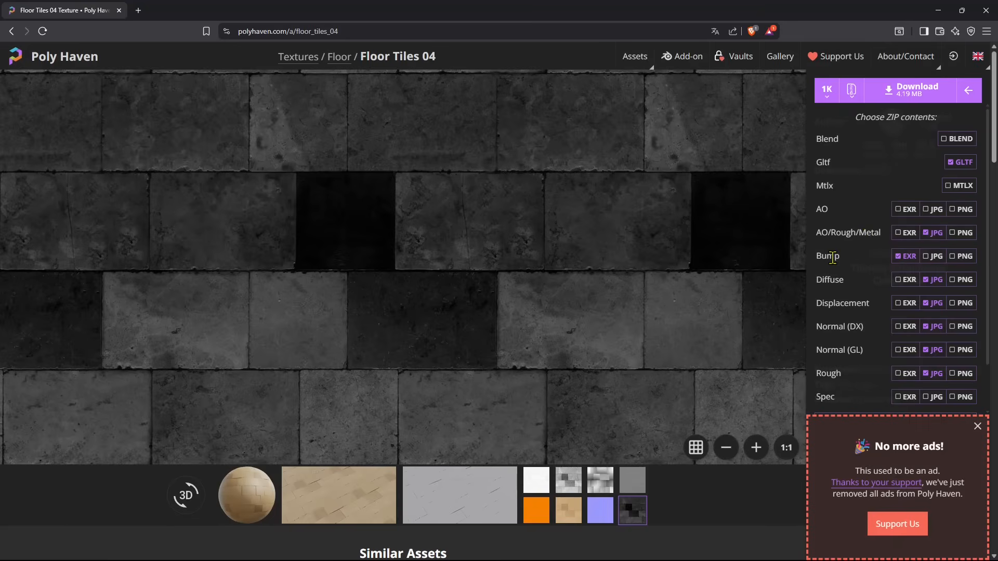
{"action": "left_click", "coordinate": [904, 257]}
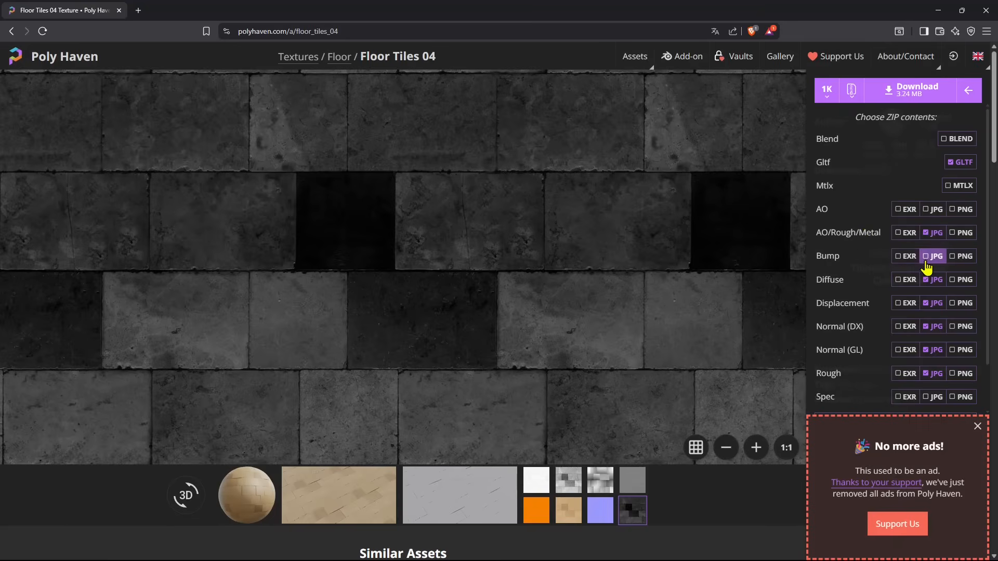
- Try switching the JPG diffuse, displacement, normal and roughness maps off and on in the ZIP contents
{"action": "left_click", "coordinate": [927, 286]}
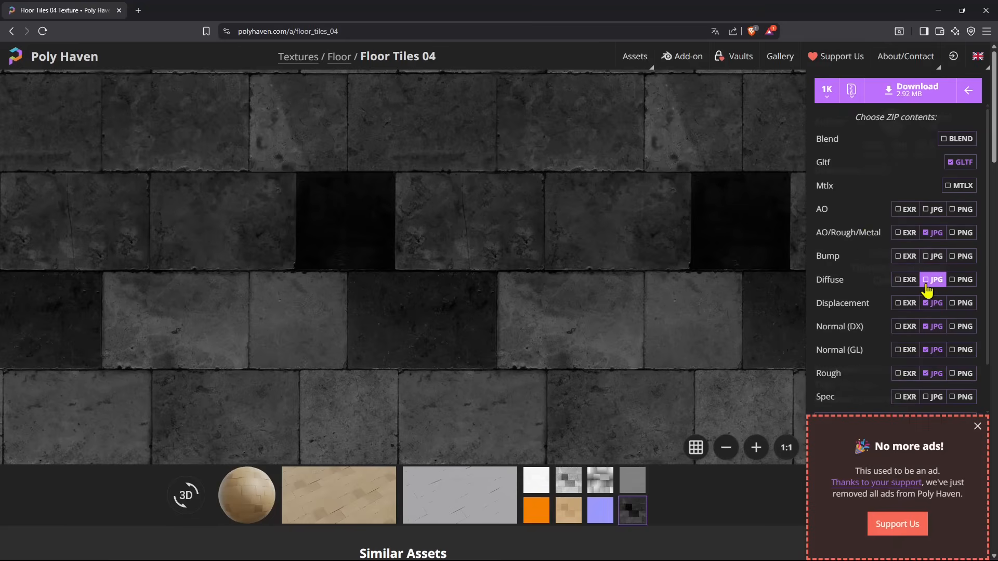
{"action": "left_click", "coordinate": [928, 310]}
{"action": "left_click", "coordinate": [928, 329]}
{"action": "left_click", "coordinate": [928, 329]}
{"action": "left_click", "coordinate": [928, 352]}
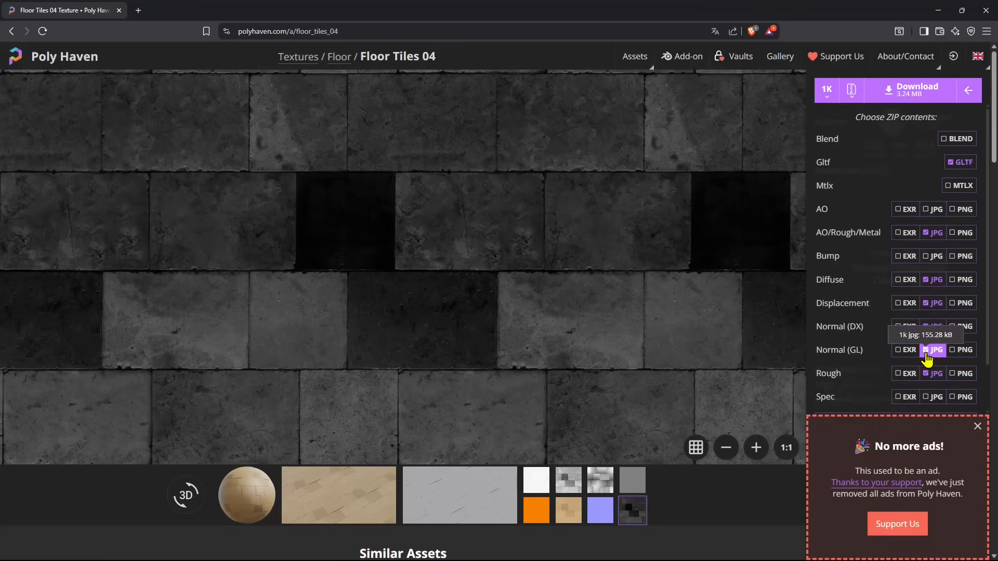
{"action": "left_click", "coordinate": [926, 379]}
{"action": "left_click", "coordinate": [927, 379]}
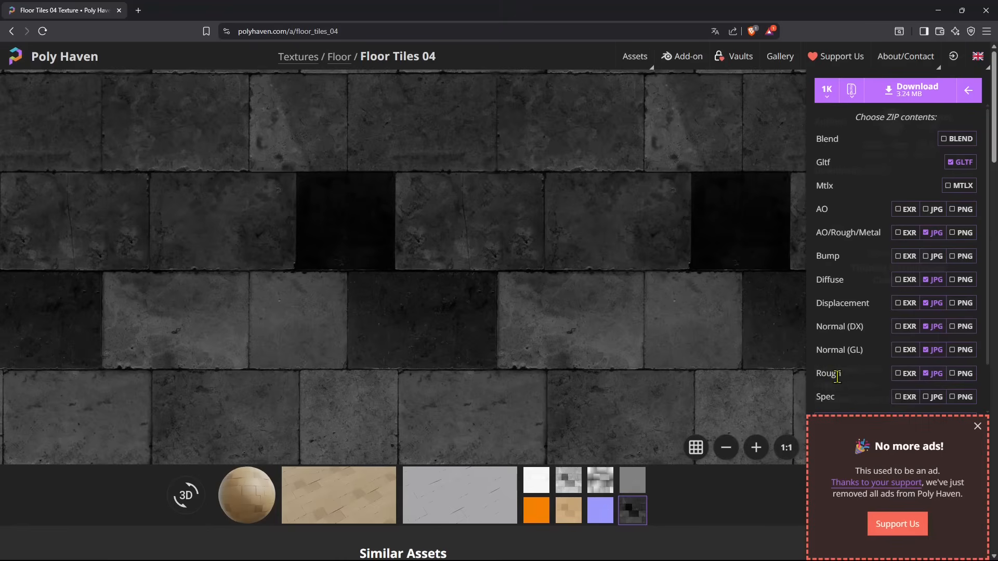
- Include the specular, bump and AO maps as JPG in the ZIP contents
{"action": "left_click", "coordinate": [934, 397]}
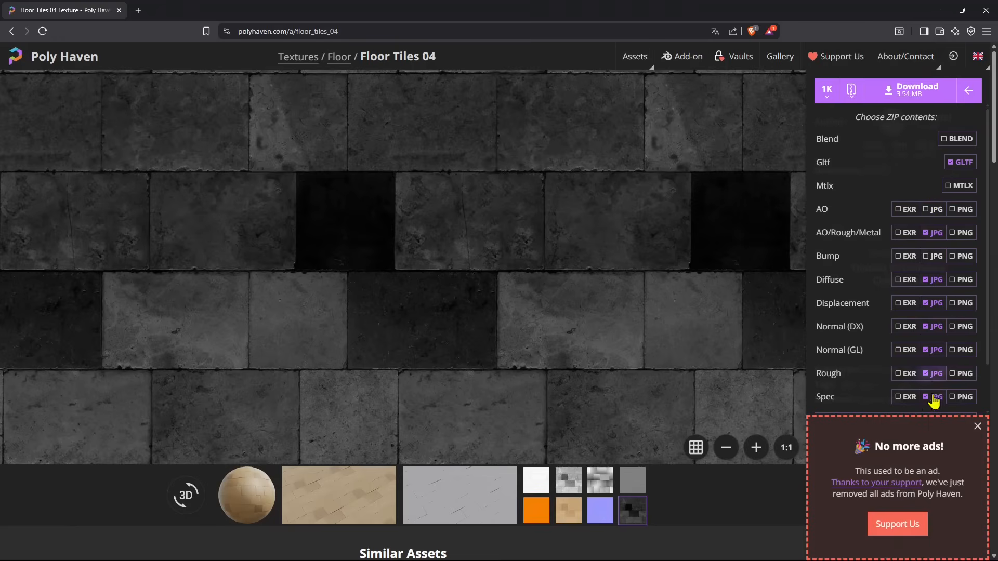
{"action": "left_click", "coordinate": [933, 257]}
{"action": "left_click", "coordinate": [931, 208]}
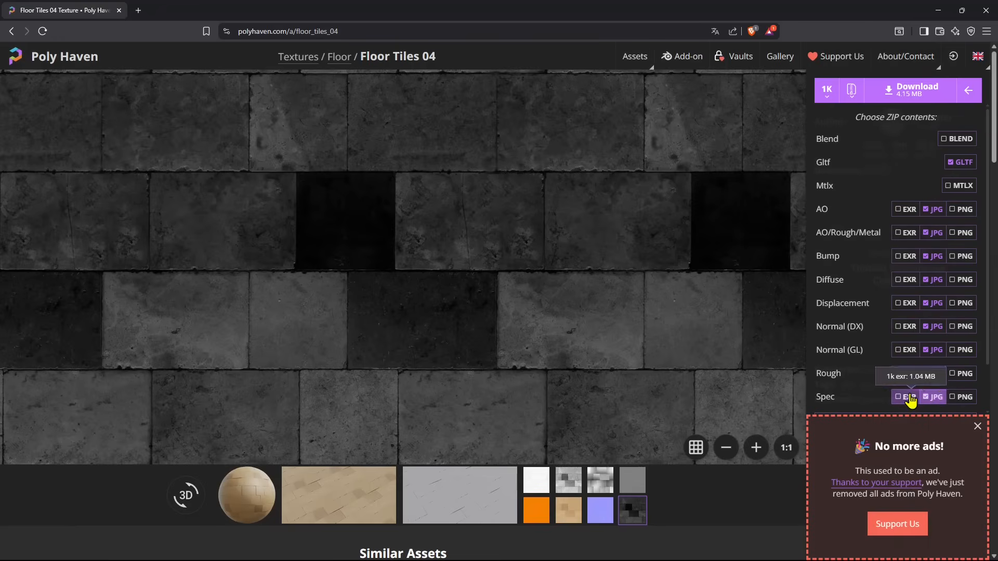
- Download the texture ZIP as floor_tiles_04_1k into the Polyhaven folder and open its file location
{"action": "left_click", "coordinate": [917, 91]}
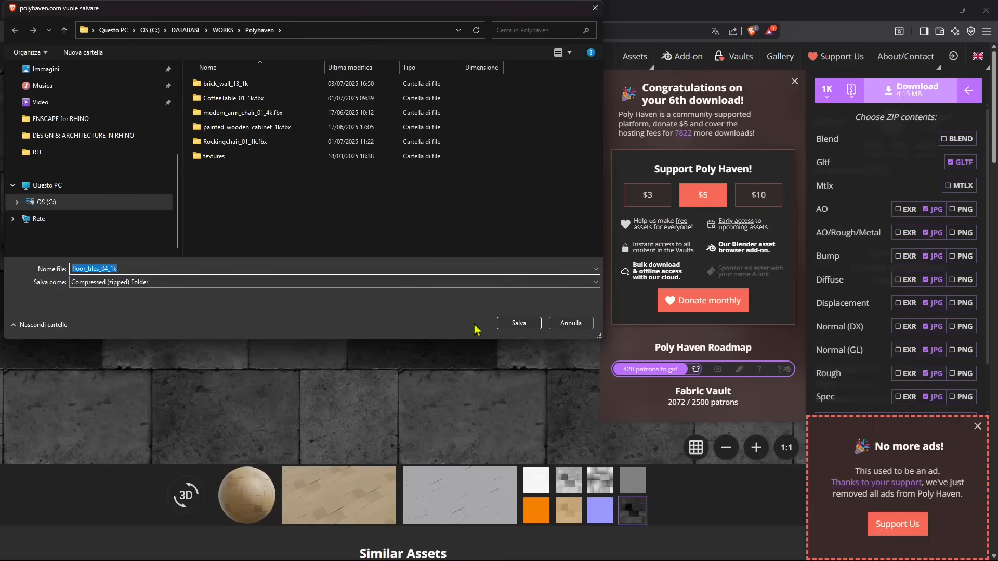
{"action": "left_click", "coordinate": [519, 323]}
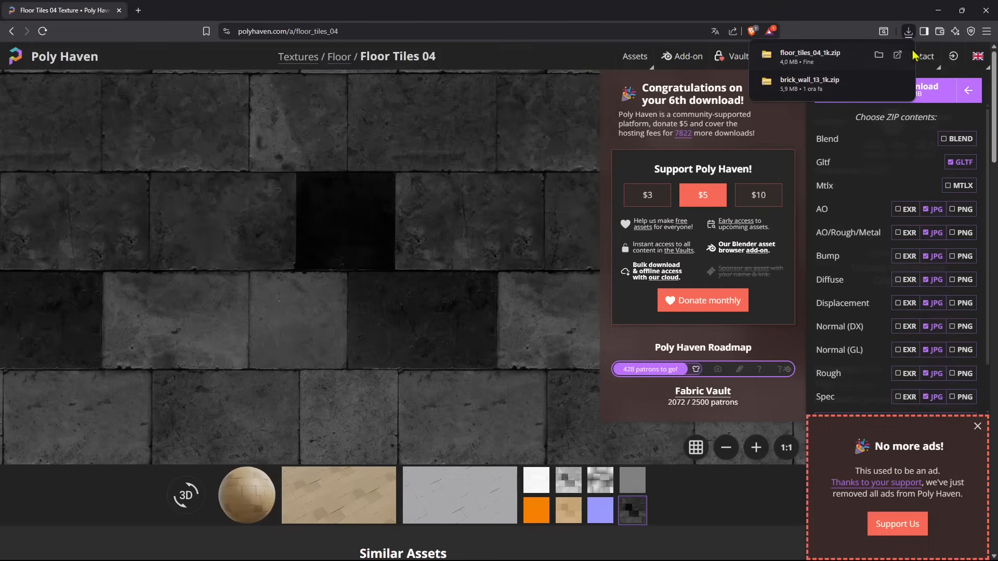
{"action": "left_click", "coordinate": [879, 56]}
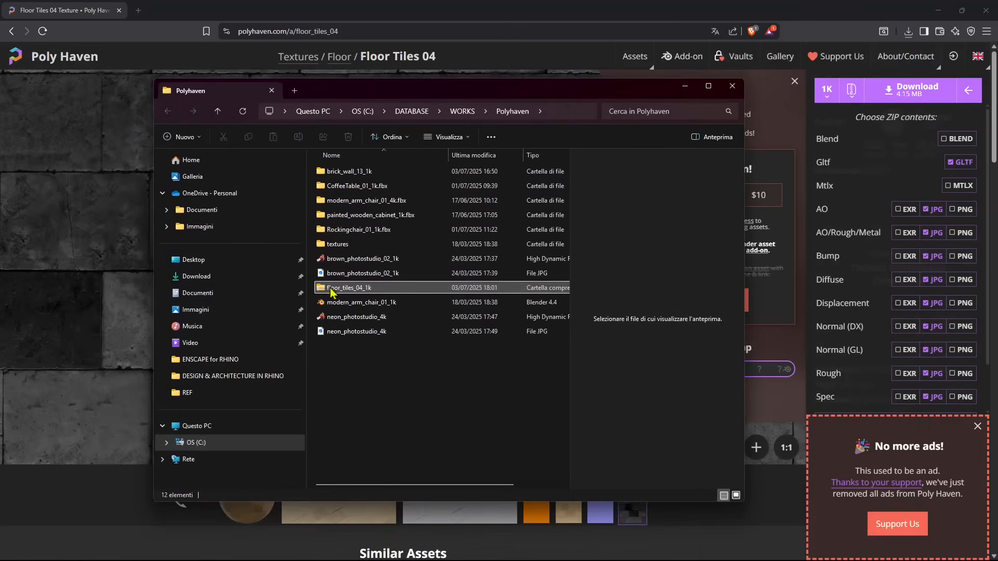
- Extract the floor_tiles_04_1k archive into the Polyhaven folder and delete the original compressed file
{"action": "right_click", "coordinate": [344, 295]}
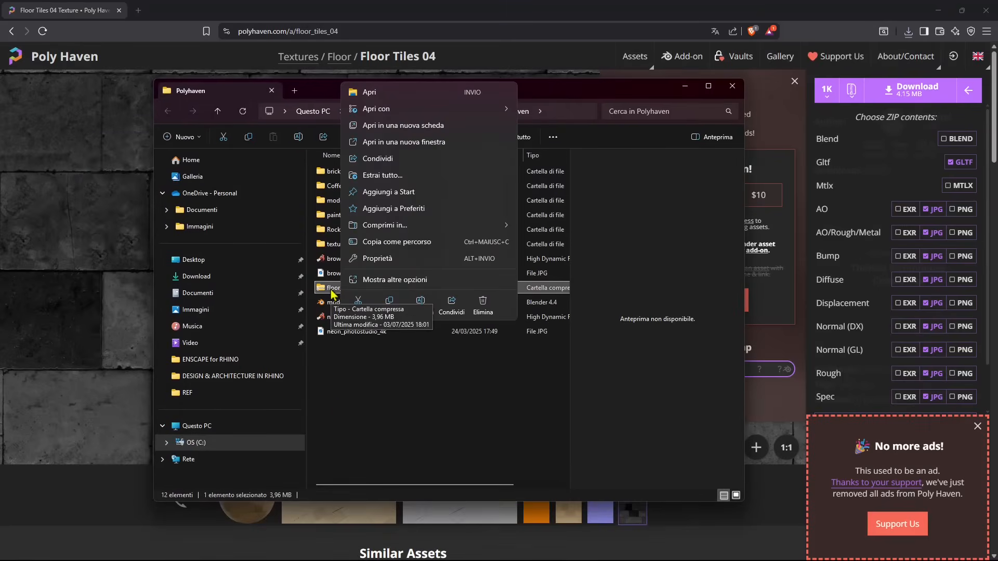
{"action": "left_click", "coordinate": [383, 175]}
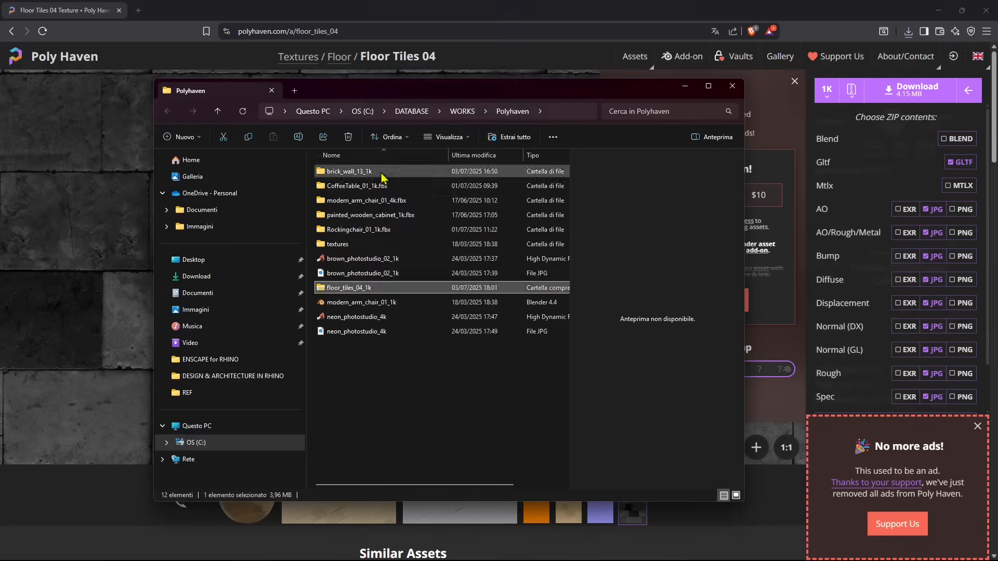
{"action": "left_click", "coordinate": [592, 389]}
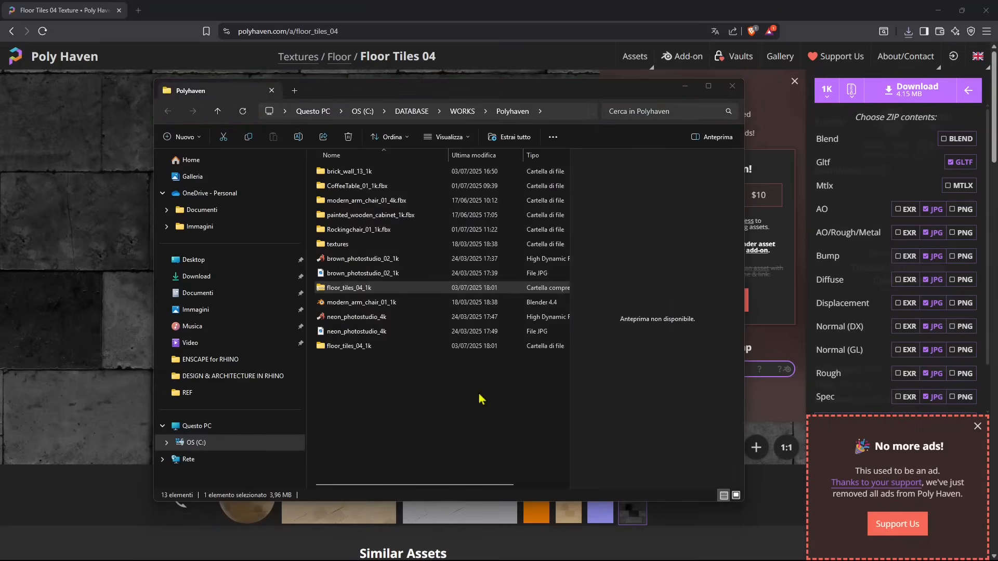
{"action": "left_click", "coordinate": [746, 99]}
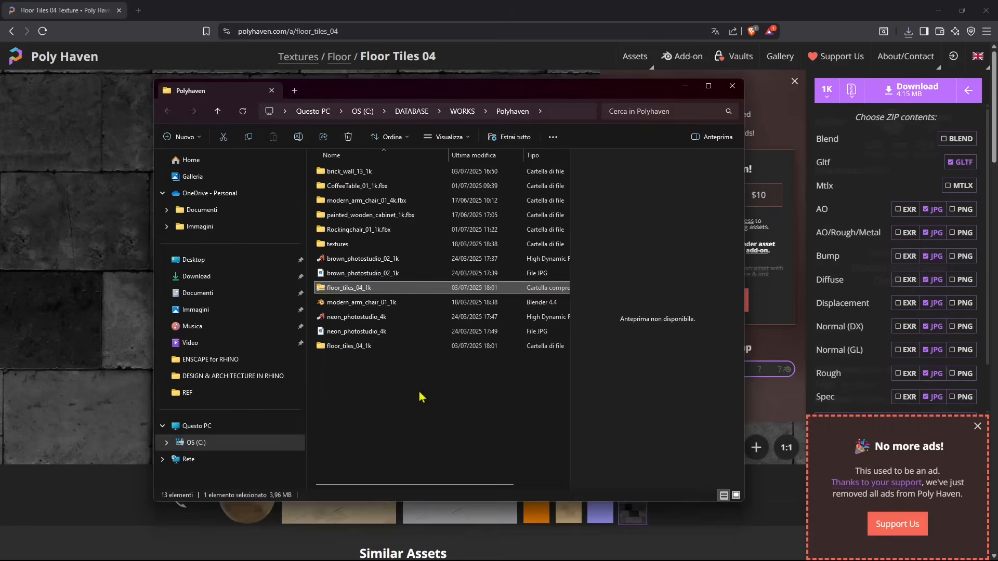
{"action": "key", "text": "Delete"}
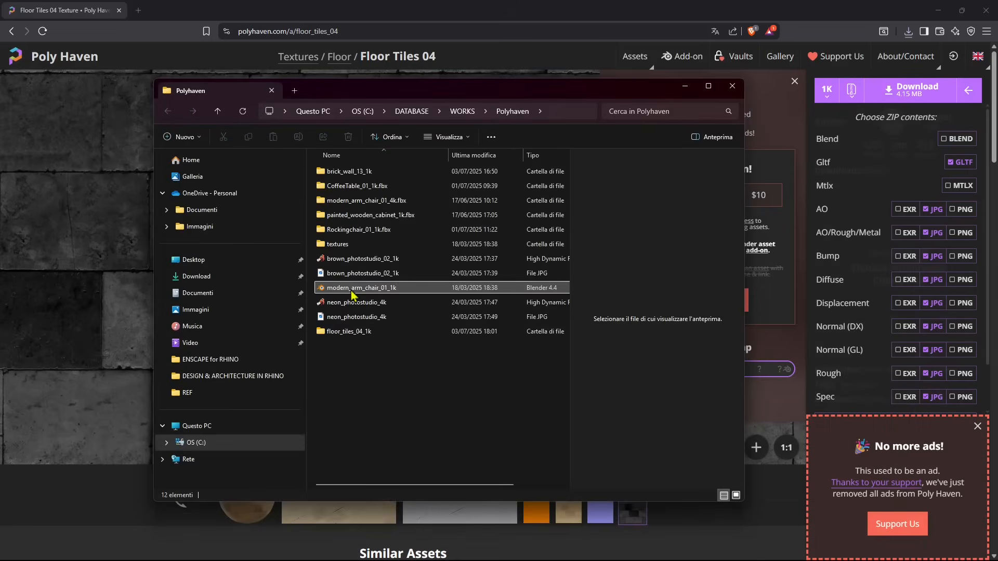
- Open the textures subfolder inside the extracted floor_tiles_04_1k folder
{"action": "double_click", "coordinate": [345, 332]}
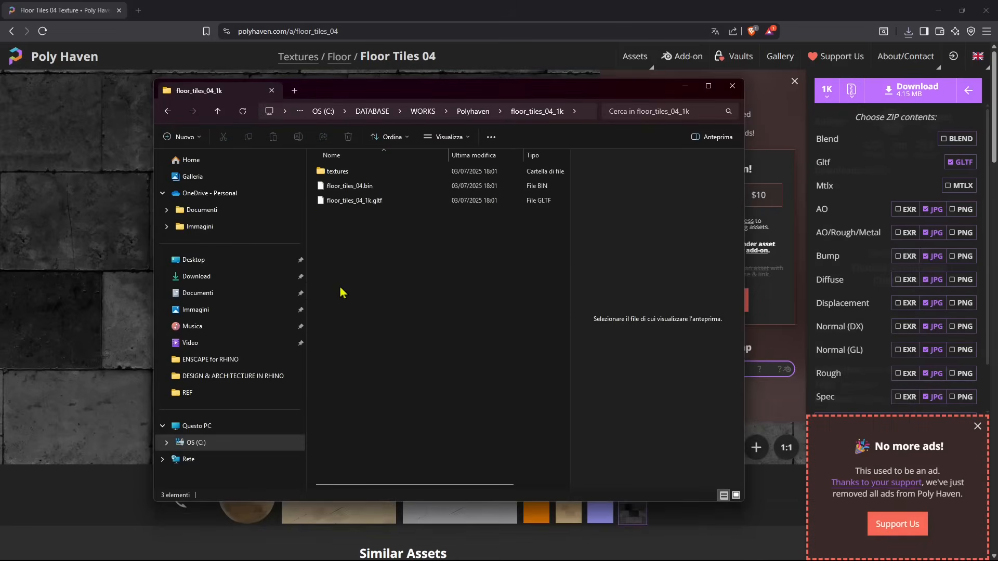
{"action": "left_click", "coordinate": [378, 203]}
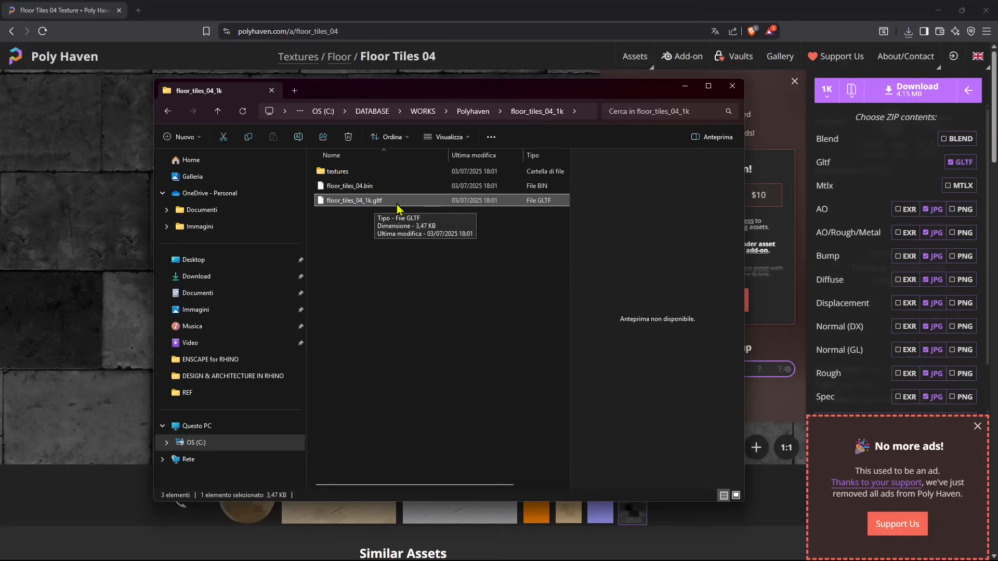
{"action": "double_click", "coordinate": [338, 171]}
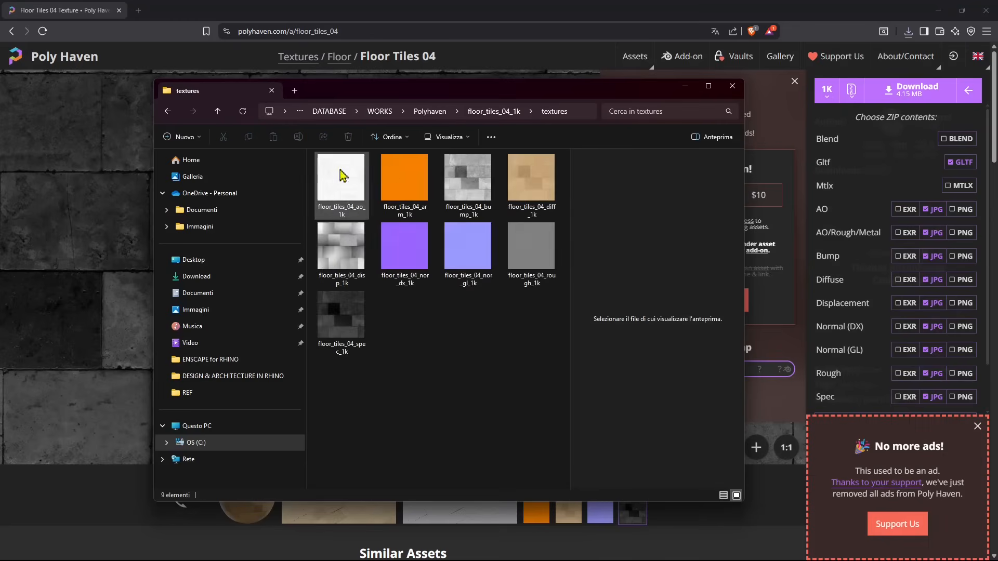
- Preview the floor_tiles_04 diffuse, bump, ARM, AO, displacement, normal (DX and GL) and specular map images one by one
{"action": "left_click", "coordinate": [528, 196]}
{"action": "left_click", "coordinate": [471, 193]}
{"action": "left_click", "coordinate": [416, 191]}
{"action": "left_click", "coordinate": [352, 196]}
{"action": "left_click", "coordinate": [352, 241]}
{"action": "left_click", "coordinate": [413, 245]}
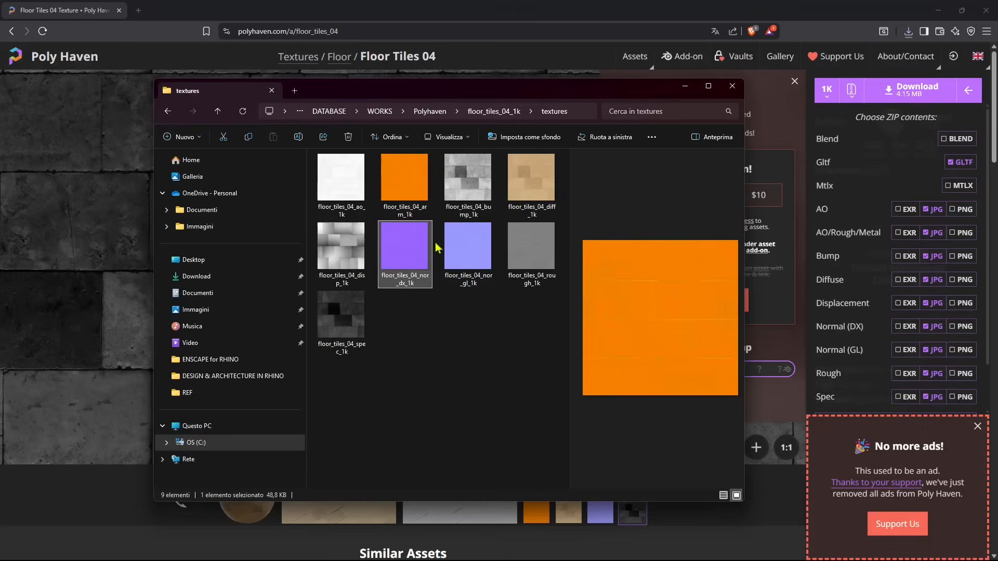
{"action": "left_click", "coordinate": [469, 249]}
{"action": "left_click", "coordinate": [341, 314]}
{"action": "left_click", "coordinate": [341, 246]}
{"action": "left_click", "coordinate": [467, 247]}
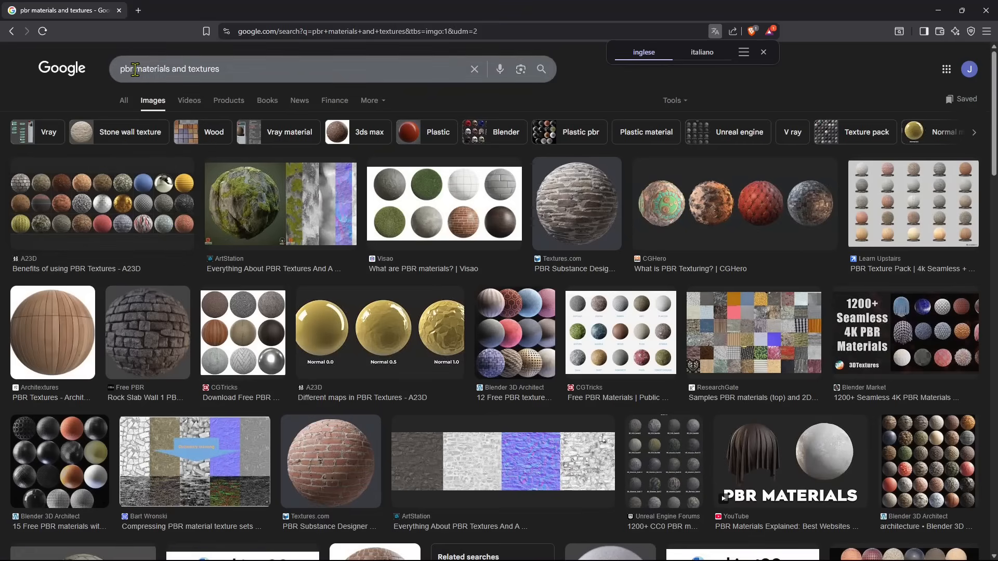
- Search Google Images for "pbr materials and textures lighting", examine Adobe's The PBR Guide - Part 1 image, and close the browser
{"action": "left_click", "coordinate": [229, 68]}
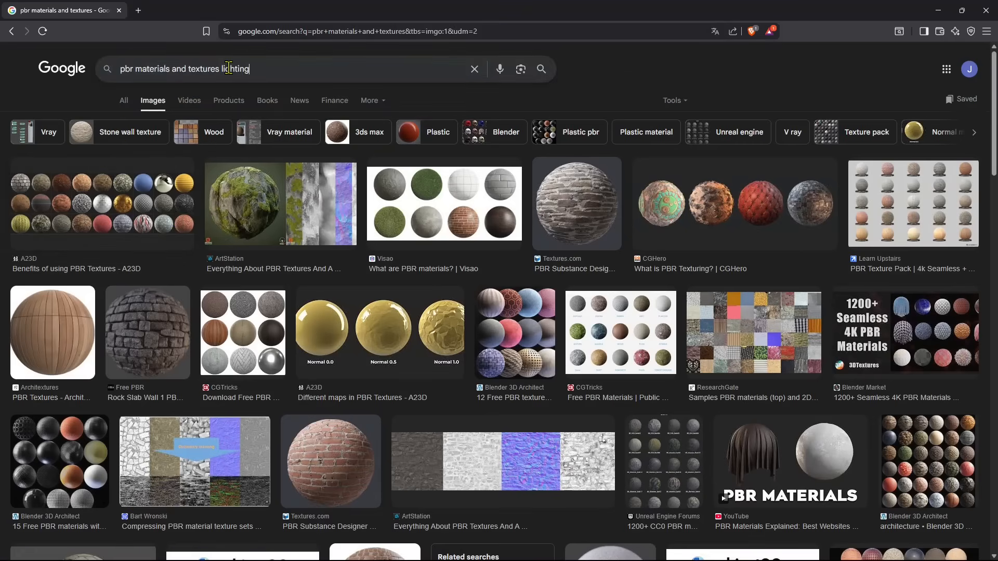
{"action": "type", "text": "lighting"}
{"action": "key", "text": "Return"}
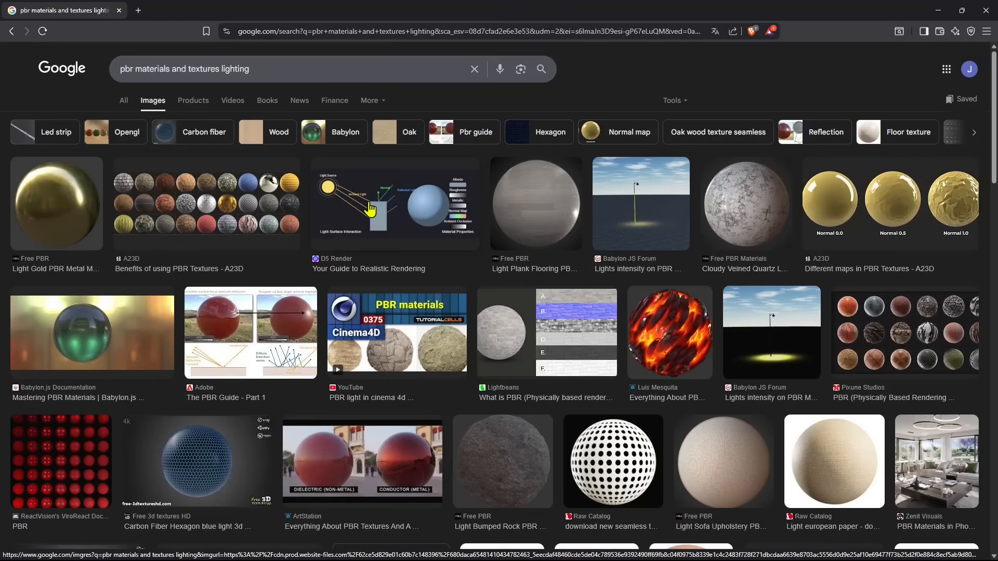
{"action": "left_click", "coordinate": [289, 334]}
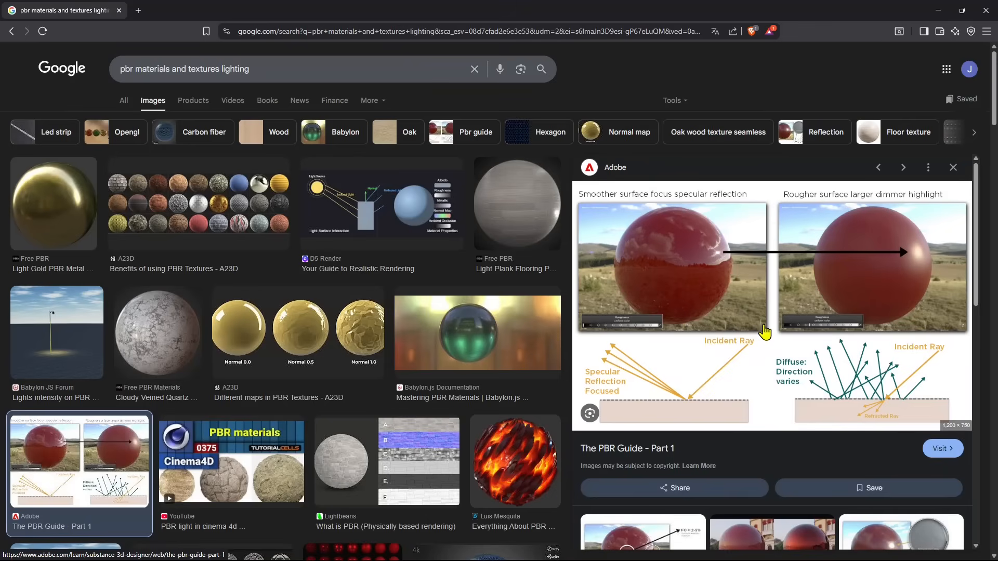
{"action": "scroll", "coordinate": [871, 394], "scroll_direction": "down", "scroll_amount": 2}
{"action": "scroll", "coordinate": [871, 394], "scroll_direction": "down", "scroll_amount": 5}
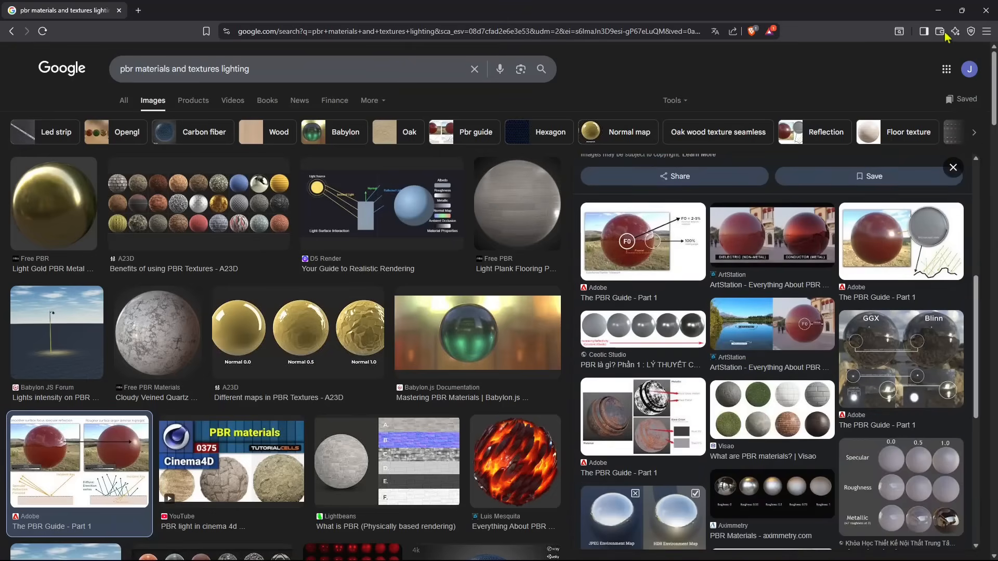
{"action": "left_click", "coordinate": [985, 10]}
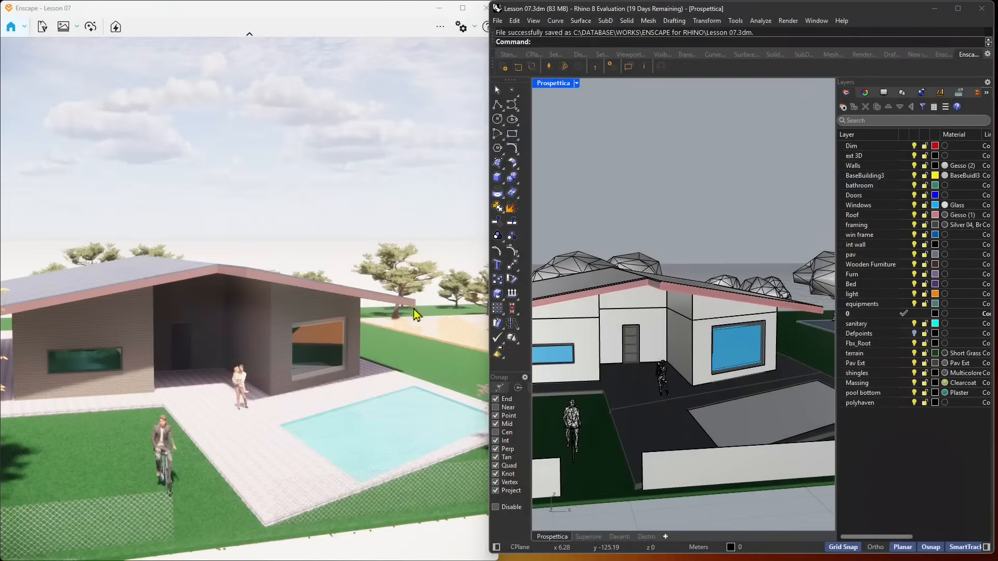
- Select the exterior paving around the pool in Rhino and check its assigned material and object properties
{"action": "right_click_drag", "start_coordinate": [382, 285], "coordinate": [383, 284]}
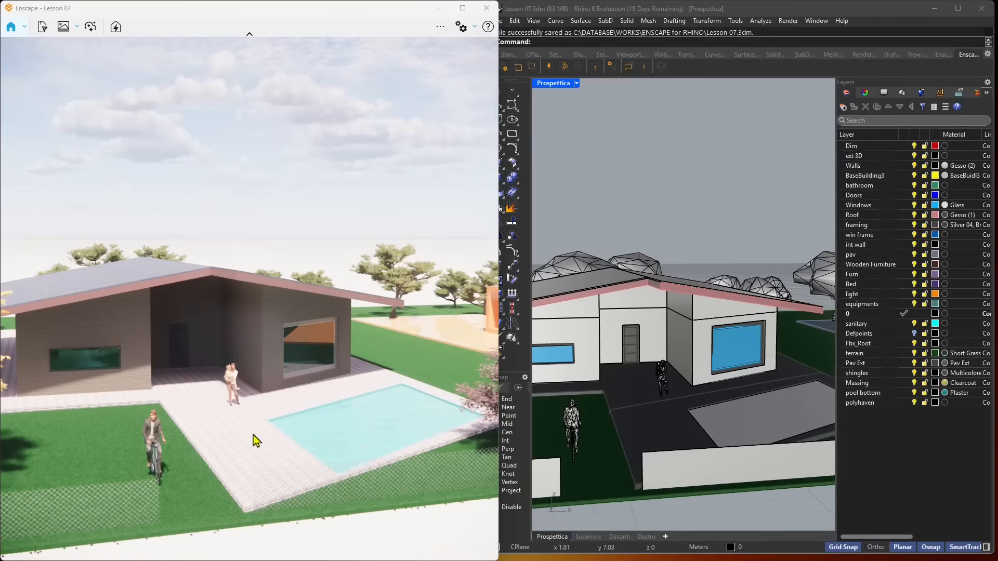
{"action": "left_click", "coordinate": [698, 420]}
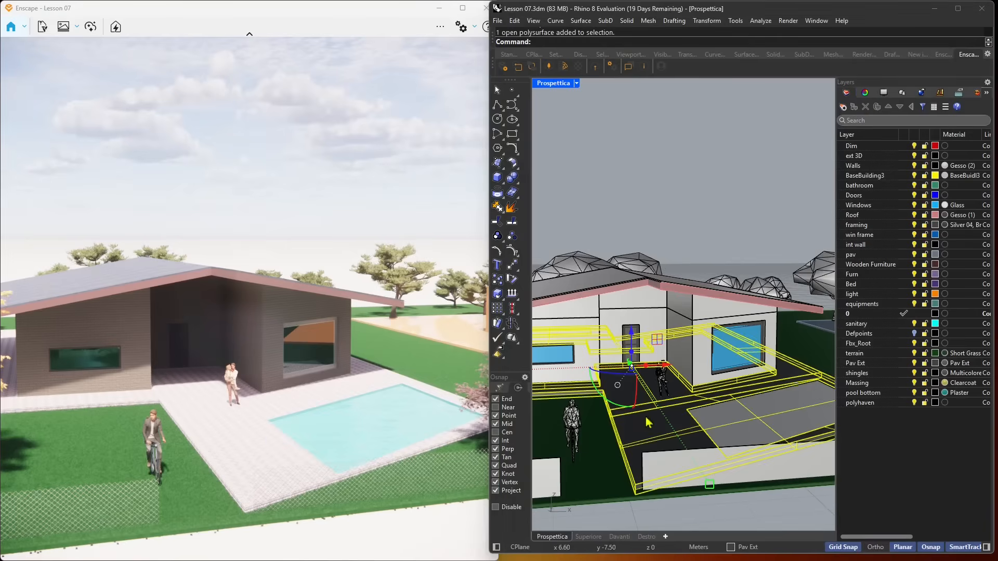
{"action": "left_click", "coordinate": [865, 95]}
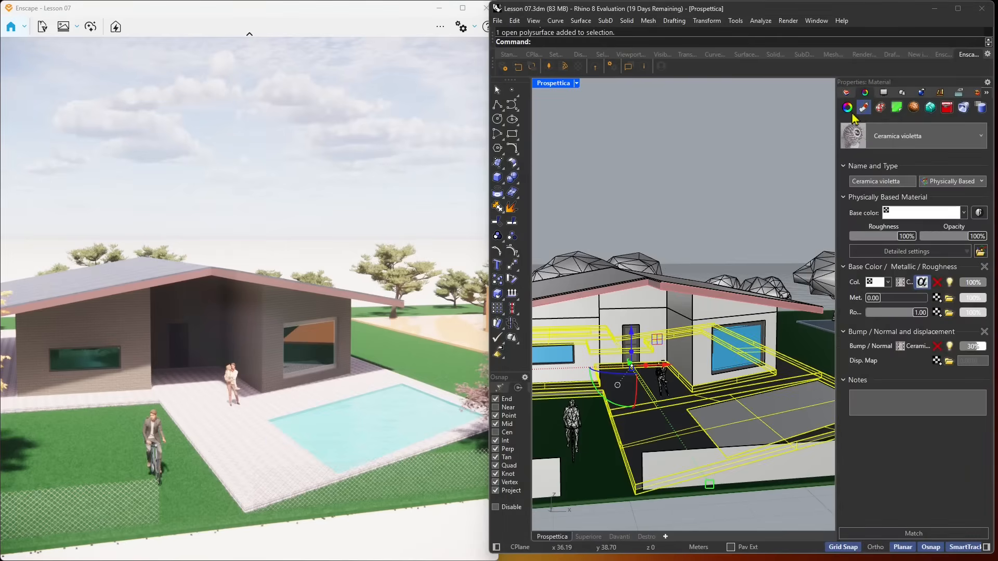
{"action": "left_click", "coordinate": [849, 110]}
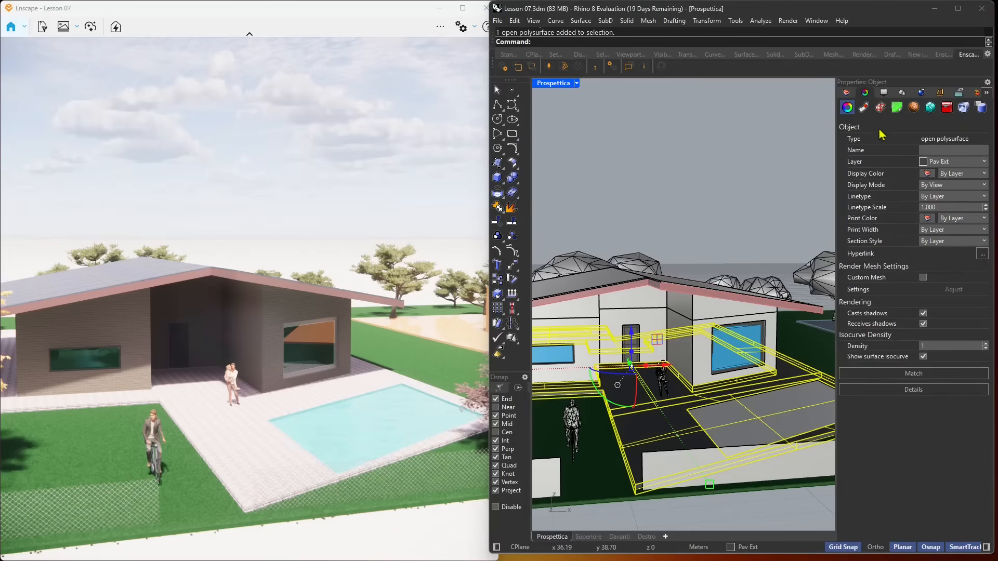
- Try the Physically Based and Custom types on the Pav Ext layer's material, and close its settings without accepting
{"action": "left_click", "coordinate": [847, 94]}
{"action": "left_click", "coordinate": [855, 363]}
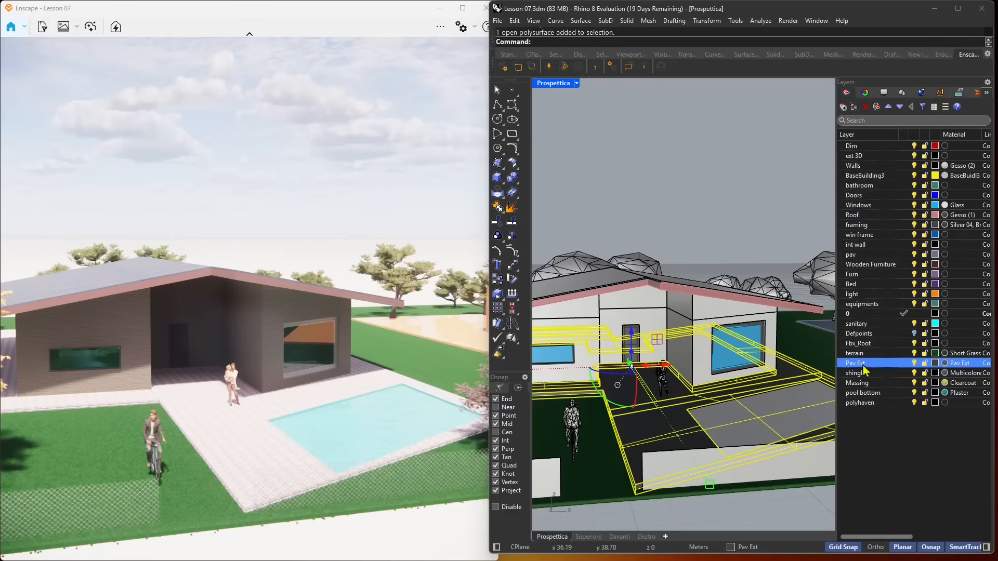
{"action": "left_click", "coordinate": [945, 363]}
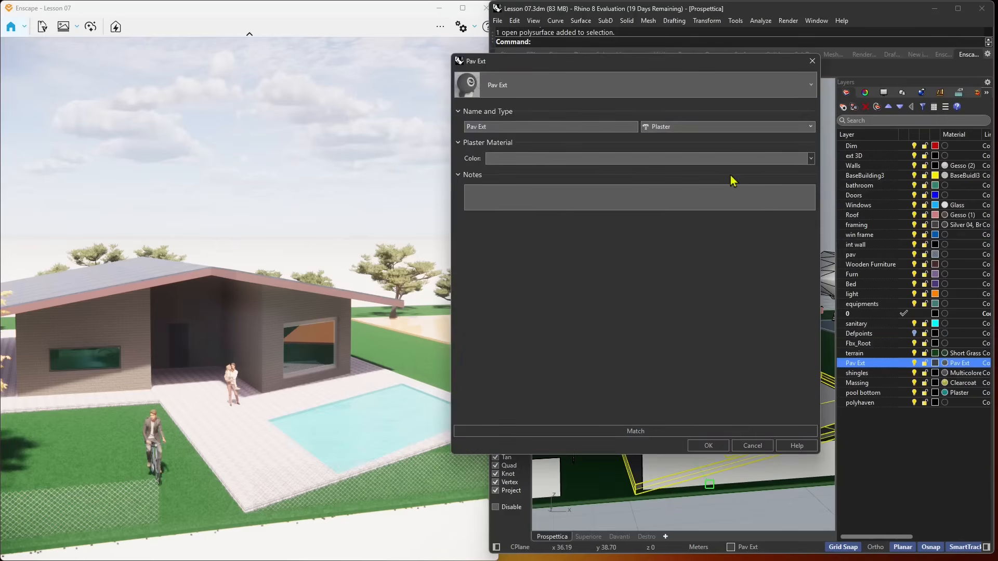
{"action": "left_click", "coordinate": [691, 129]}
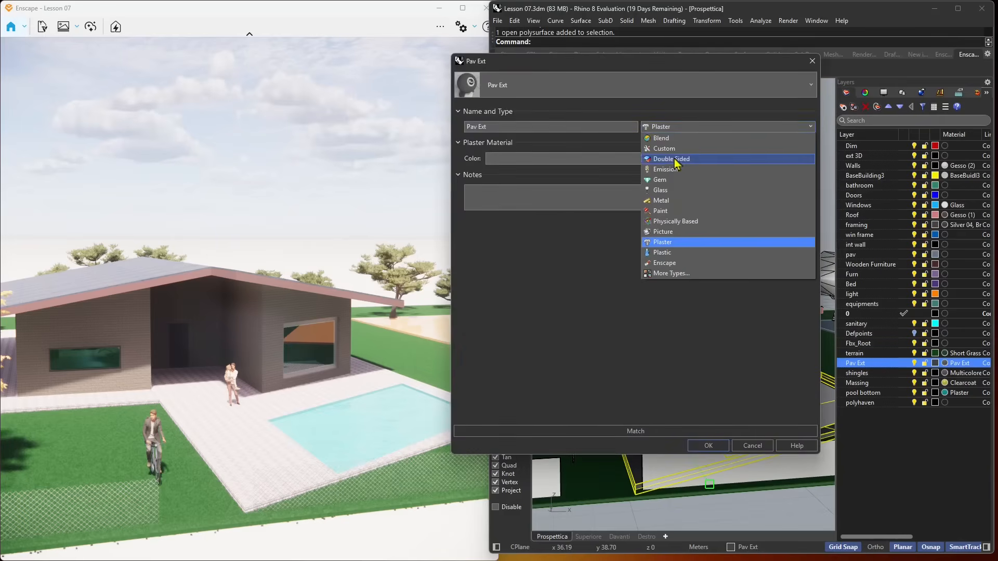
{"action": "left_click", "coordinate": [677, 223]}
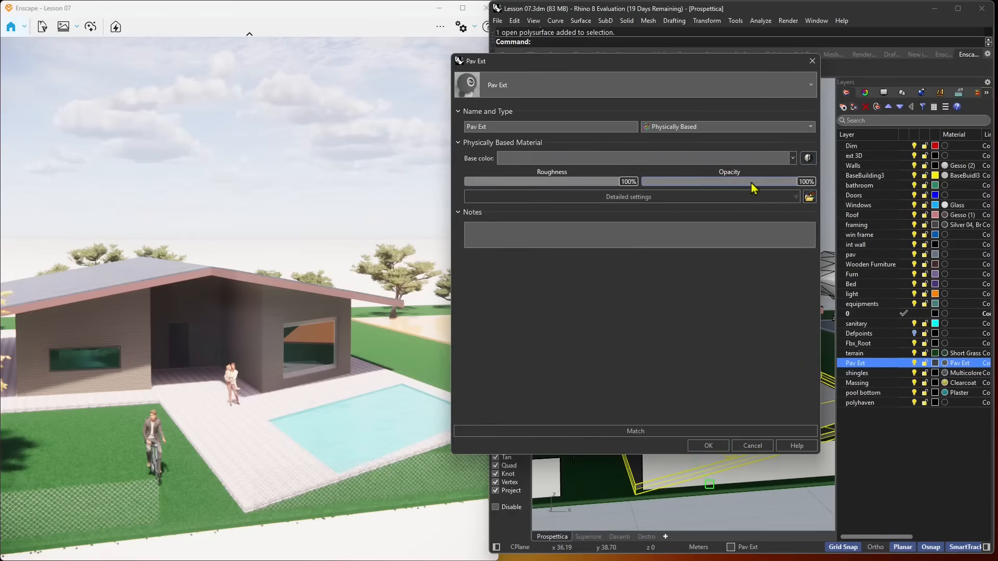
{"action": "left_click", "coordinate": [703, 127]}
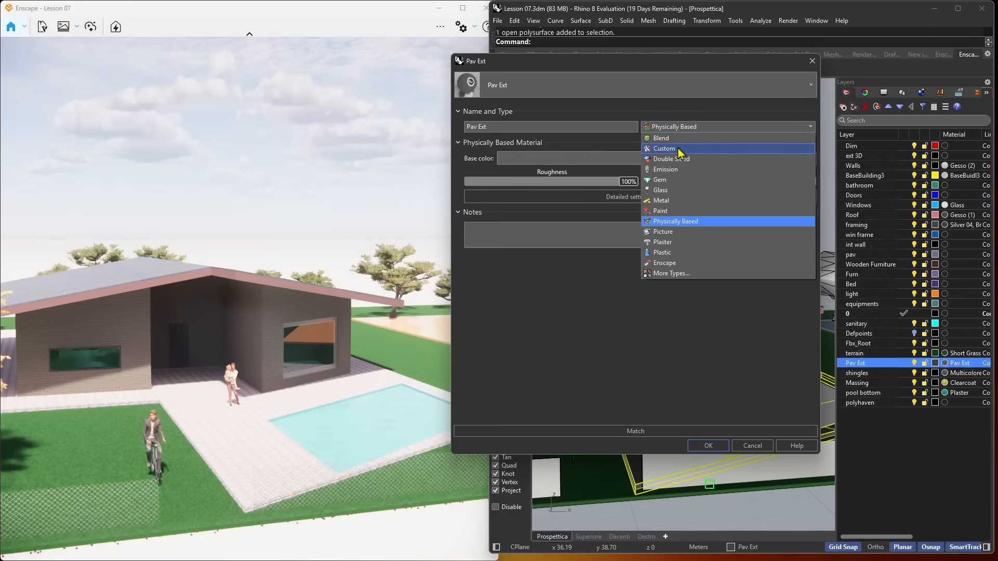
{"action": "left_click", "coordinate": [681, 151]}
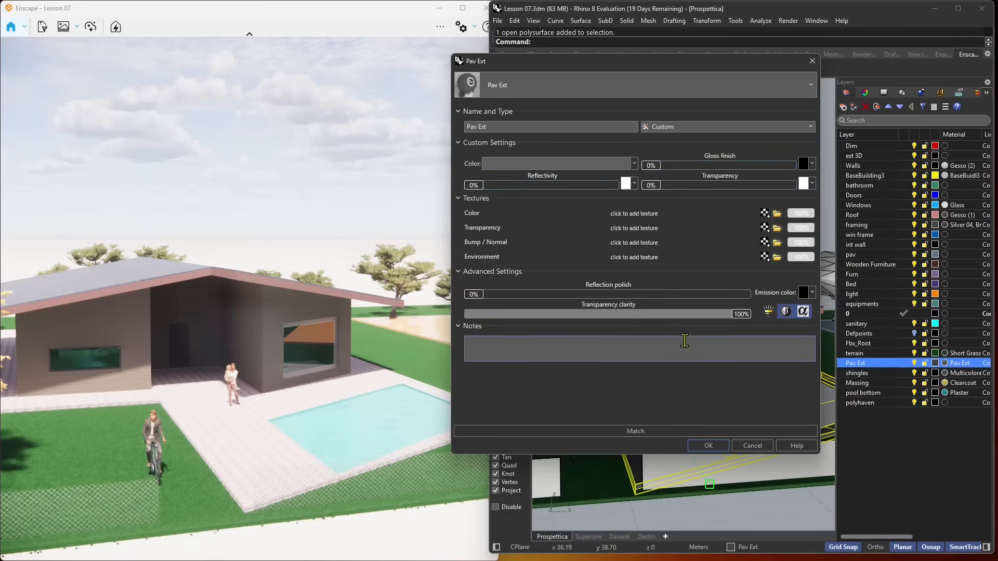
{"action": "left_click", "coordinate": [813, 61]}
- Review the material list in the Enscape Material Editor and close the editor
{"action": "right_click_drag", "start_coordinate": [579, 126], "coordinate": [664, 225]}
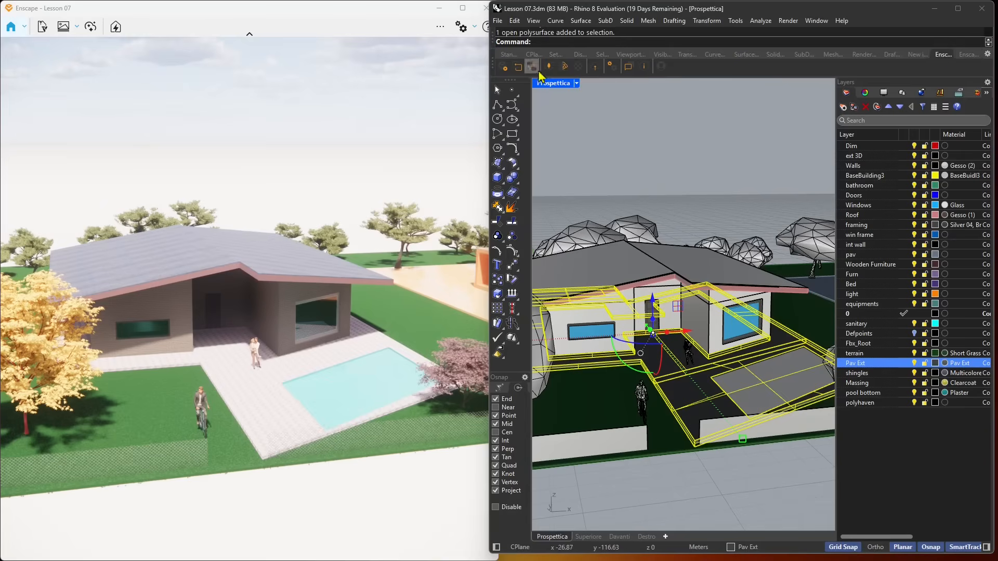
{"action": "left_click", "coordinate": [580, 68]}
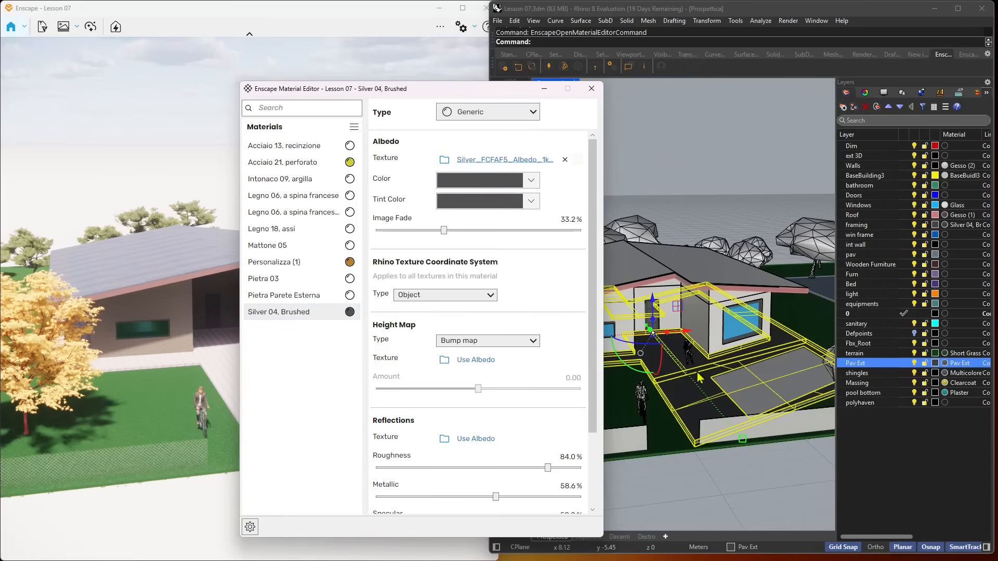
{"action": "left_click", "coordinate": [592, 89]}
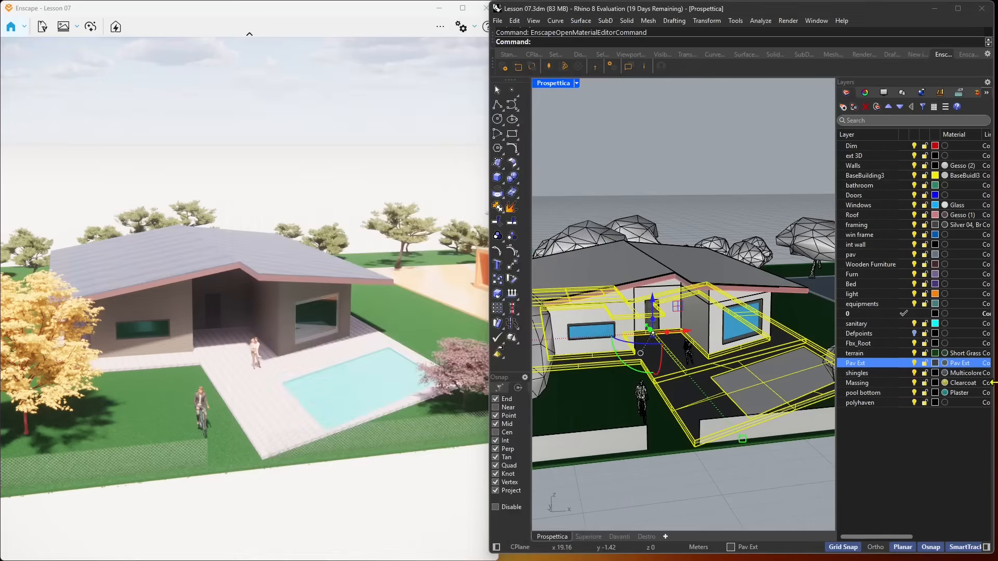
- Assign the existing Enscape material Pietra 03 to the Pav Ext layer
{"action": "left_click", "coordinate": [950, 365]}
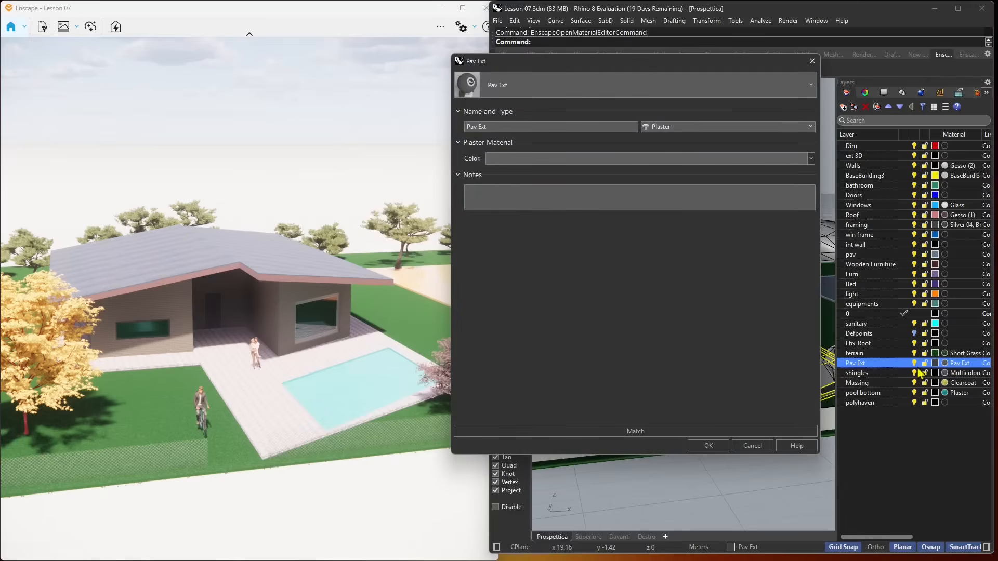
{"action": "left_click", "coordinate": [575, 87]}
{"action": "left_click_drag", "start_coordinate": [849, 402], "coordinate": [831, 525]}
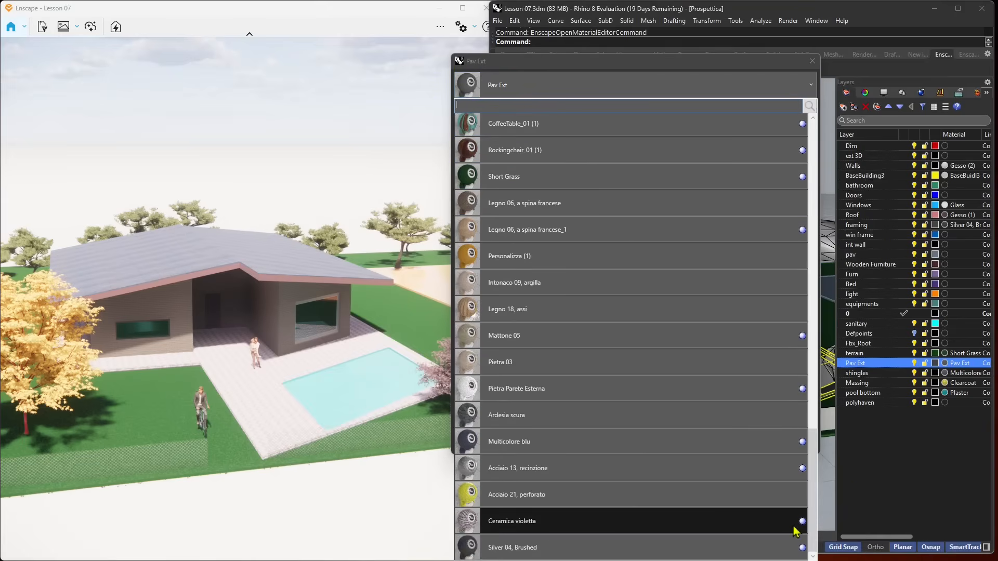
{"action": "left_click", "coordinate": [498, 364]}
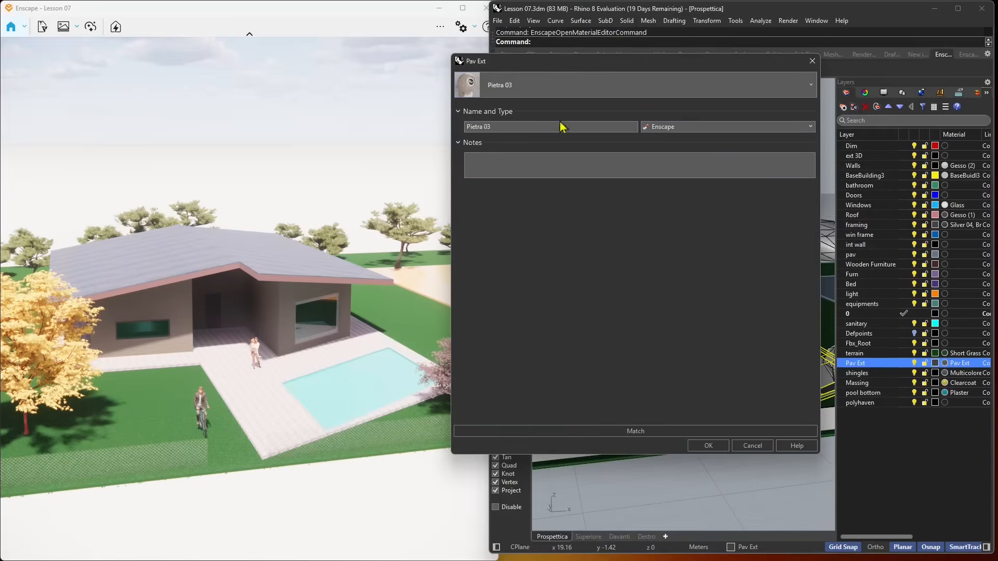
{"action": "left_click", "coordinate": [708, 446]}
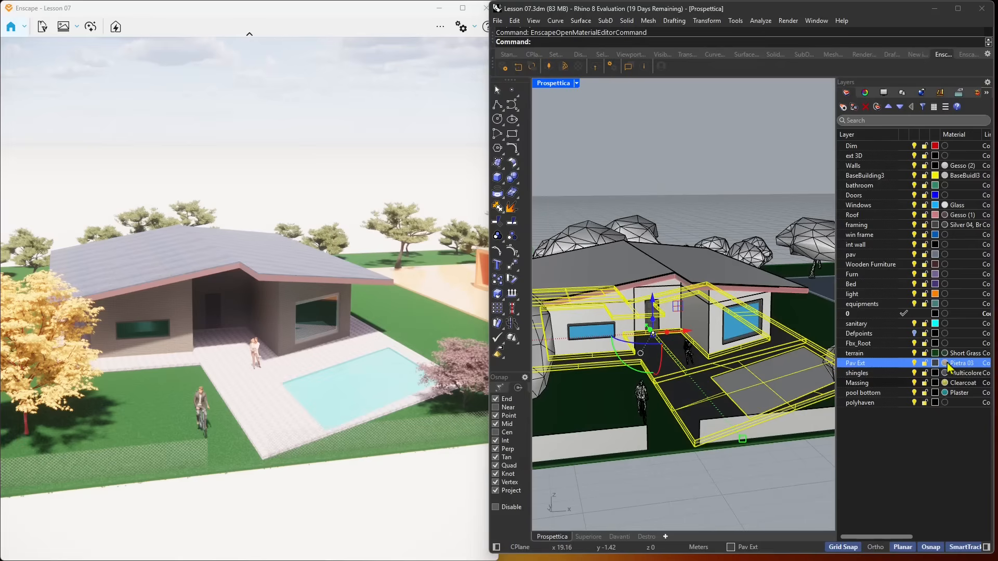
- Inspect the albedo, normal and roughness textures of Pietra 03 in the Enscape Material Editor
{"action": "left_click", "coordinate": [579, 67]}
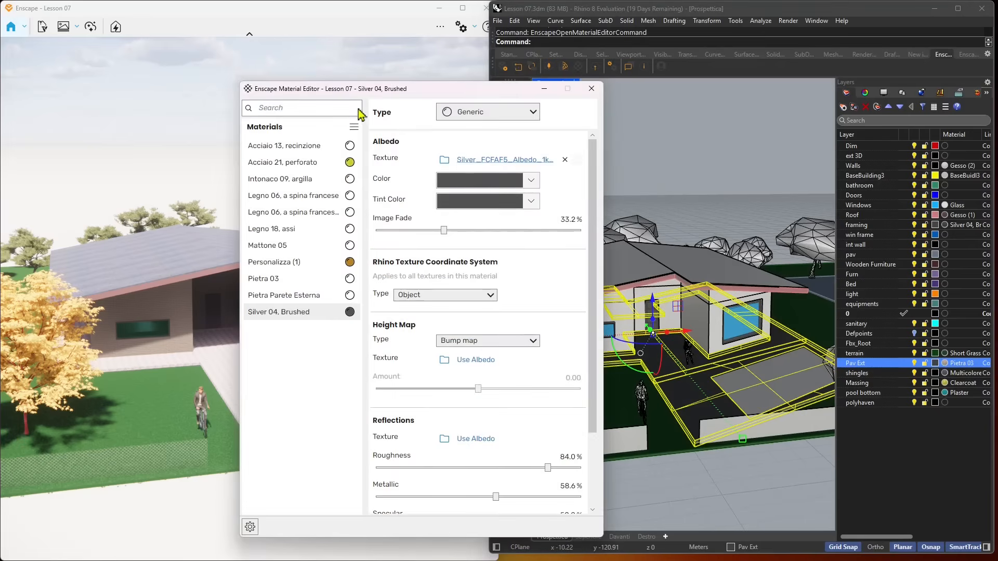
{"action": "left_click", "coordinate": [291, 283]}
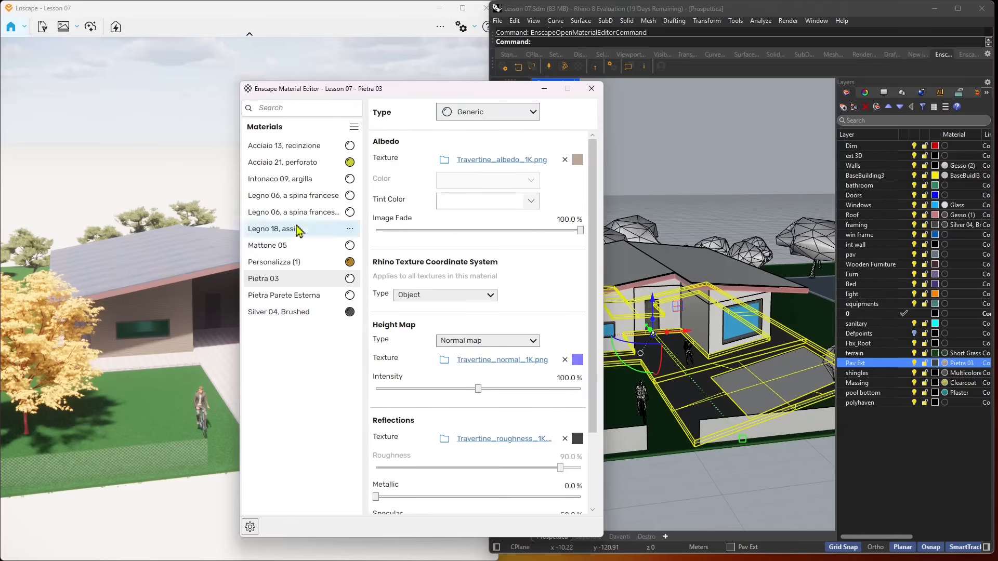
{"action": "left_click", "coordinate": [592, 89]}
- Set the selected exterior paving to Use Layer Material instead of Ceramica violetta, and return to the layer list
{"action": "left_click", "coordinate": [865, 94]}
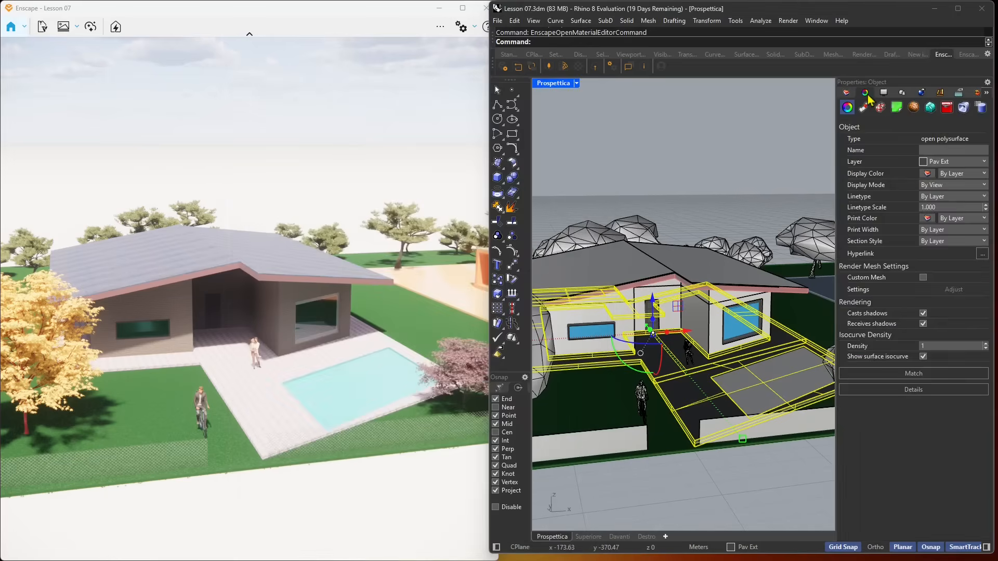
{"action": "left_click", "coordinate": [865, 111]}
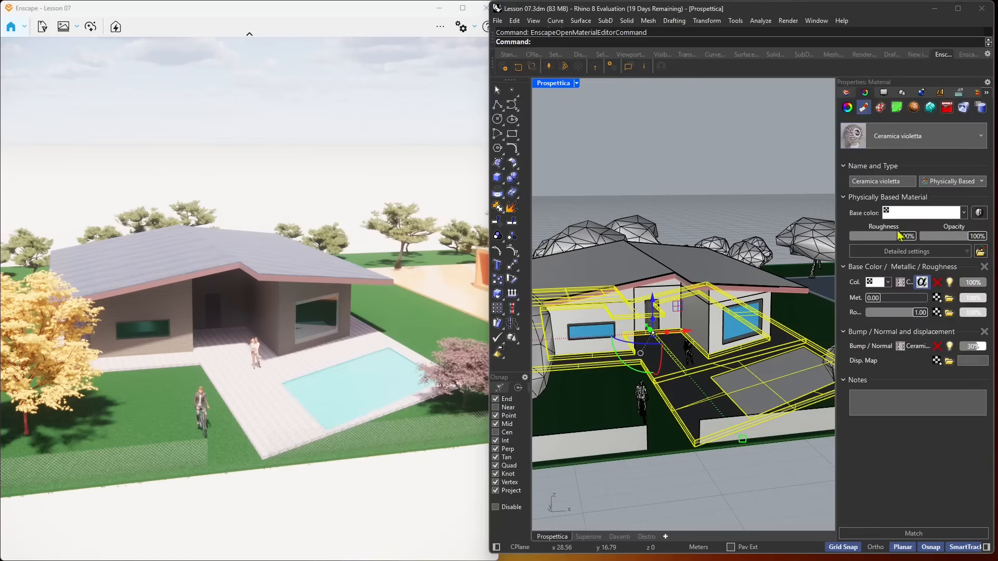
{"action": "left_click", "coordinate": [916, 146]}
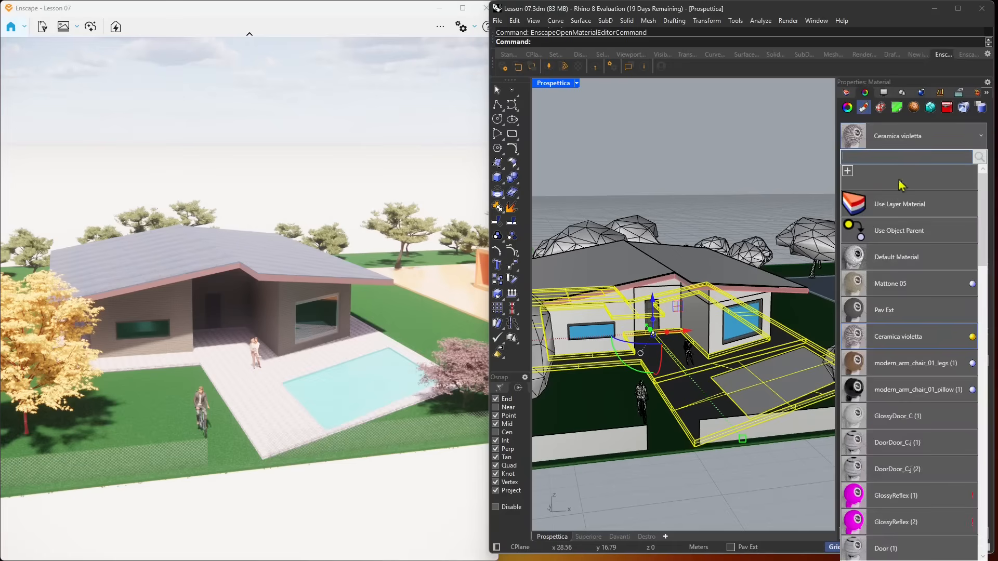
{"action": "left_click", "coordinate": [902, 200]}
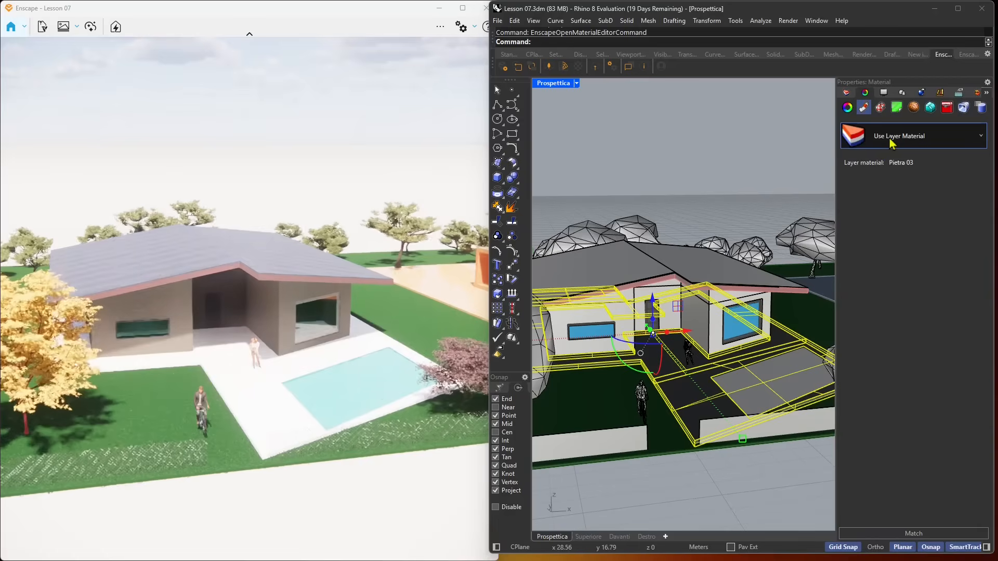
{"action": "scroll", "coordinate": [299, 383], "scroll_direction": "up", "scroll_amount": 3}
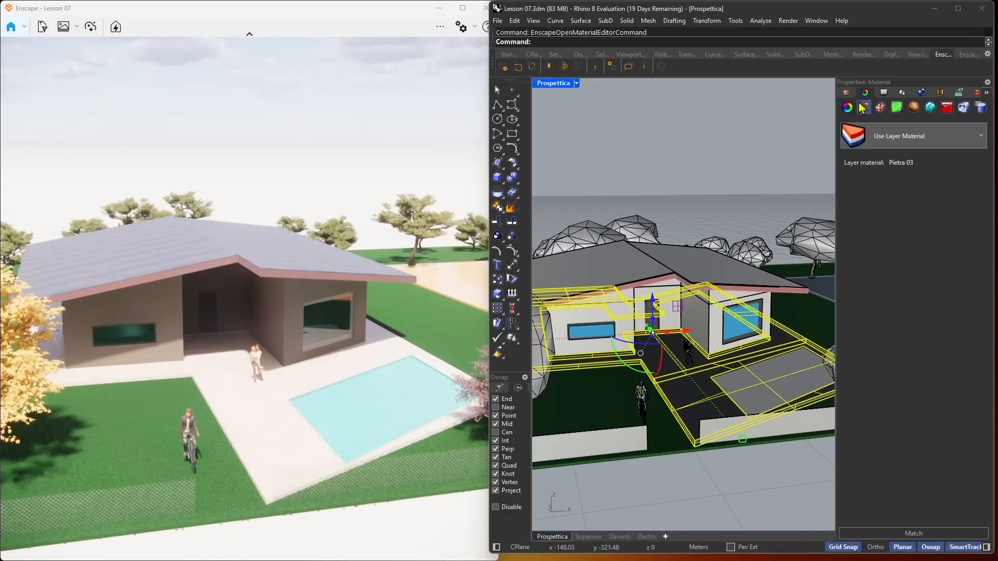
{"action": "left_click", "coordinate": [844, 94]}
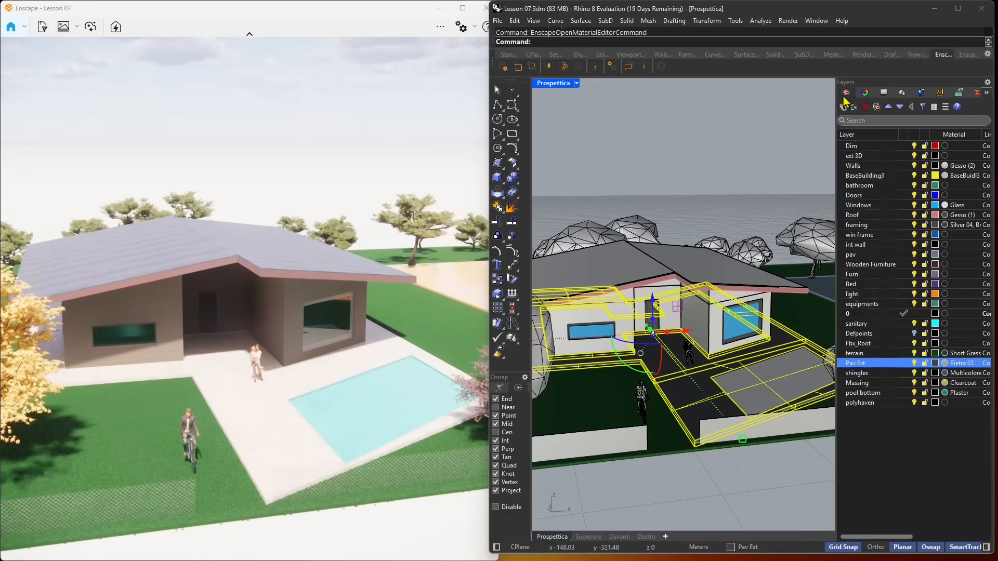
- Remove the albedo, normal and roughness textures from the Pietra 03 material
{"action": "left_click", "coordinate": [948, 367]}
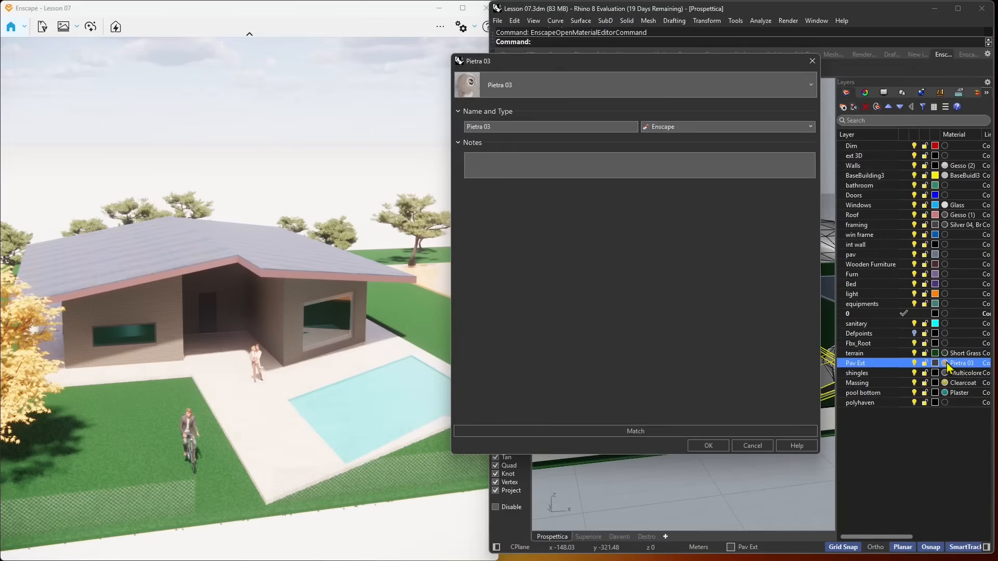
{"action": "left_click", "coordinate": [812, 61]}
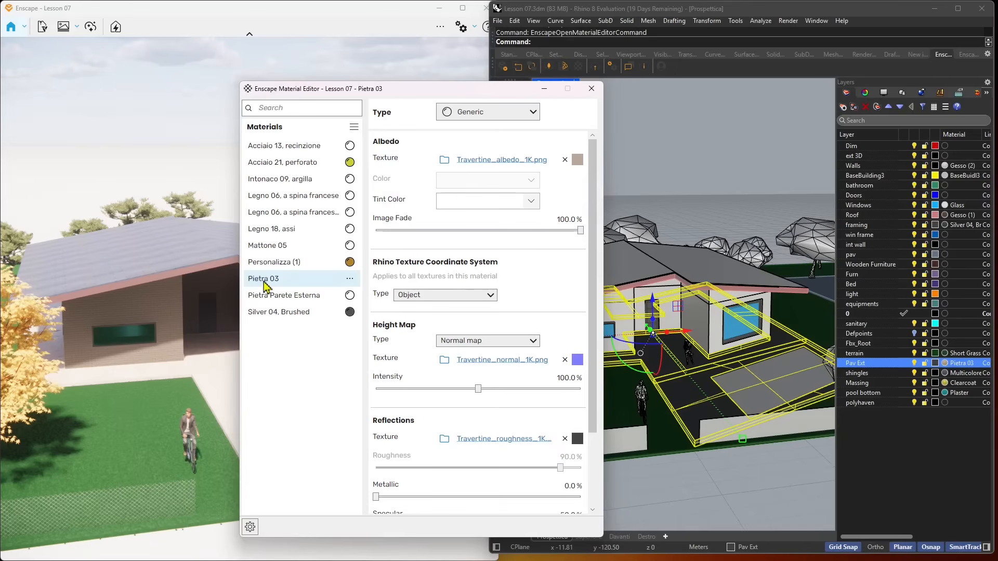
{"action": "left_click", "coordinate": [565, 160]}
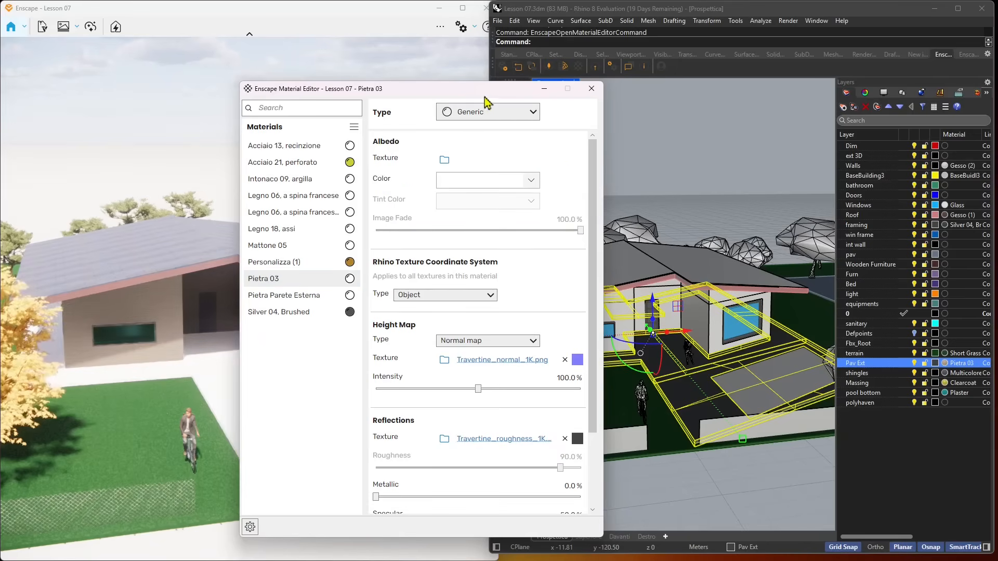
{"action": "left_click_drag", "start_coordinate": [481, 88], "coordinate": [701, 68]}
{"action": "left_click", "coordinate": [785, 339]}
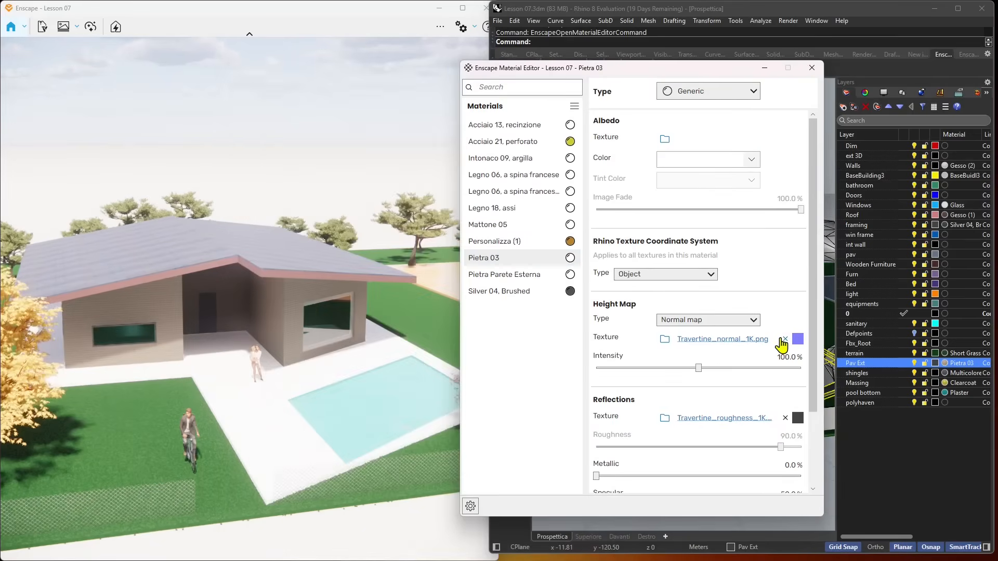
{"action": "left_click", "coordinate": [785, 419]}
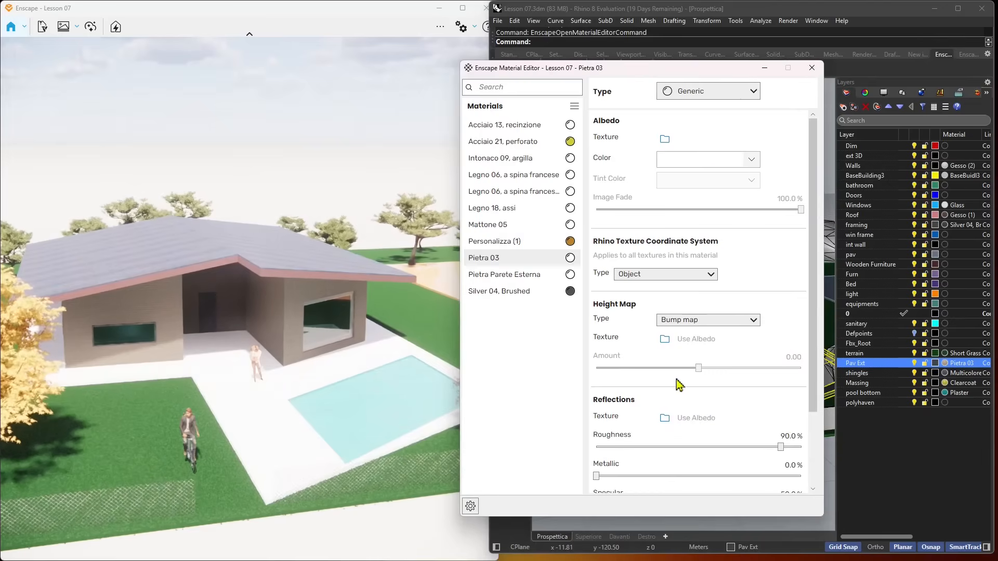
{"action": "scroll", "coordinate": [694, 414], "scroll_direction": "down", "scroll_amount": 2}
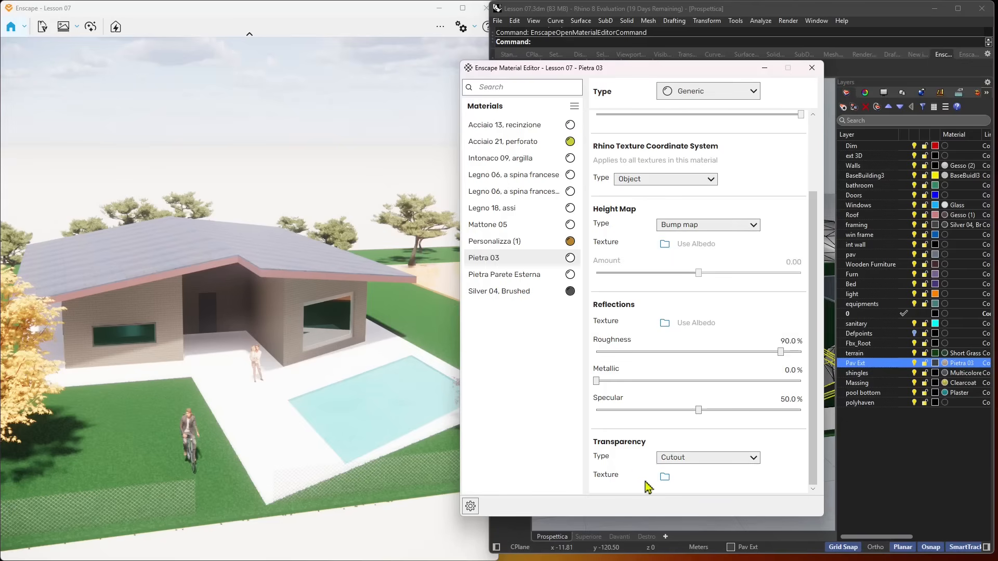
{"action": "scroll", "coordinate": [696, 393], "scroll_direction": "up", "scroll_amount": 3}
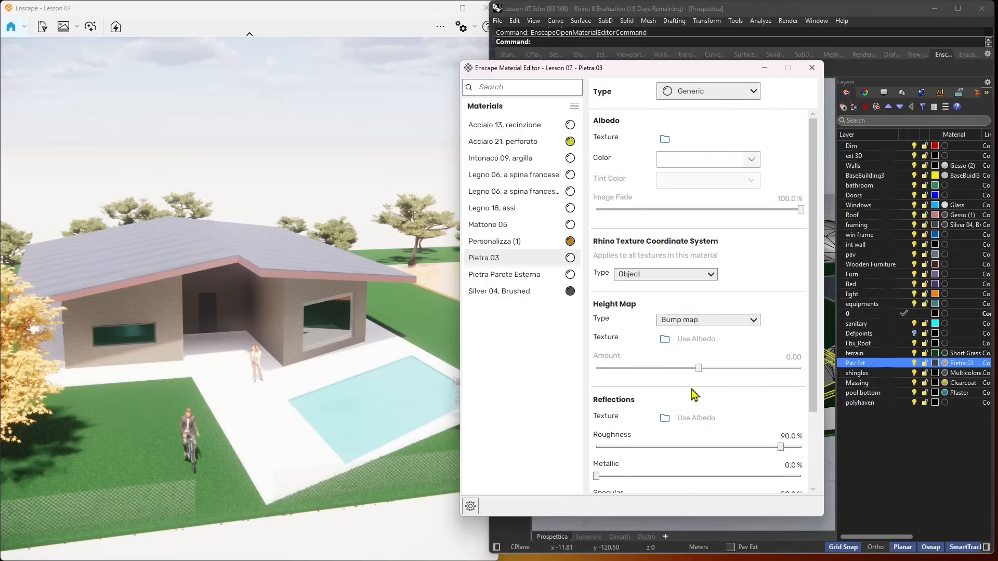
- Load floor_tiles_04_diff_1k from the Polyhaven floor_tiles_04_1k textures folder as the albedo texture of Pietra 03
{"action": "left_click_drag", "start_coordinate": [639, 73], "coordinate": [622, 77]}
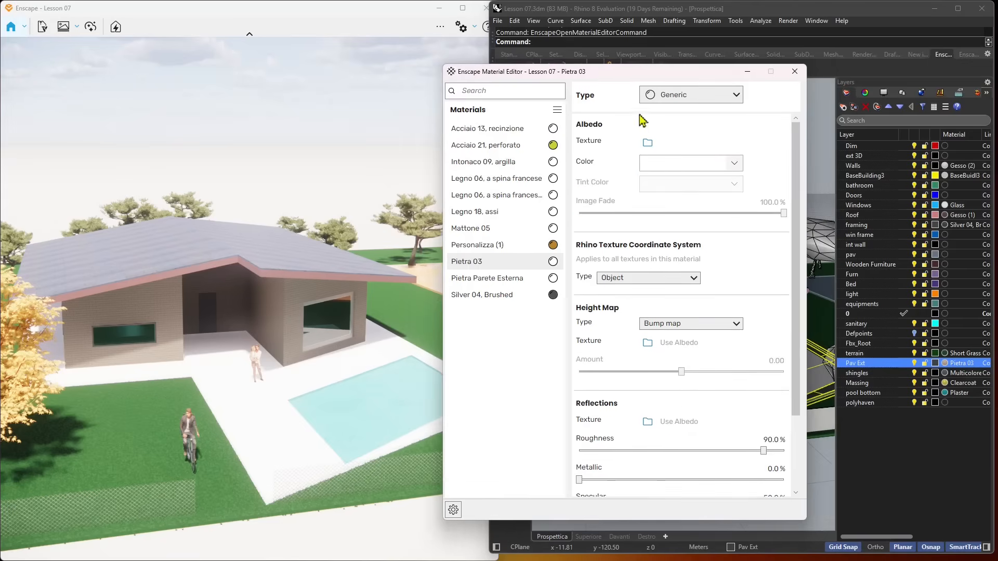
{"action": "left_click", "coordinate": [648, 145]}
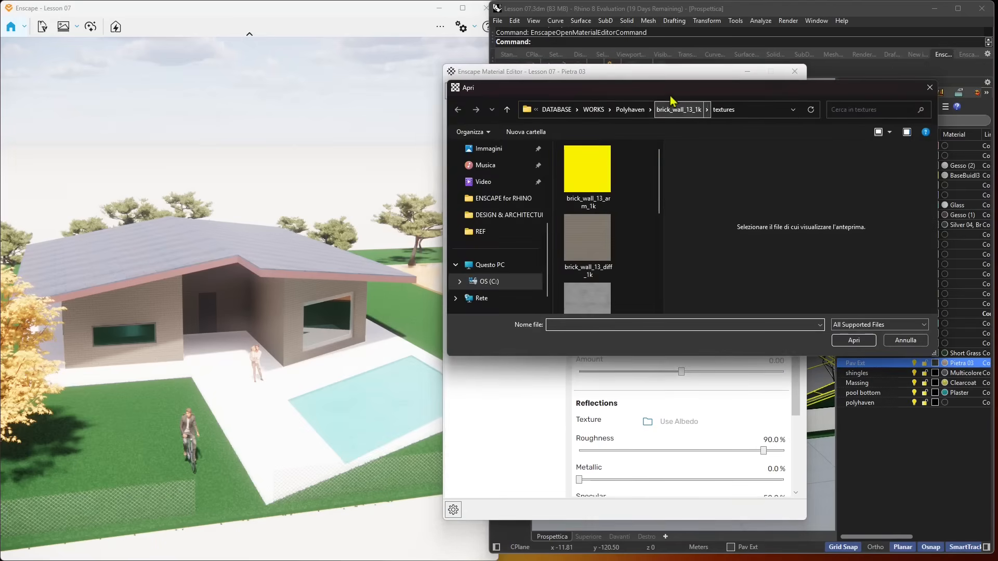
{"action": "left_click", "coordinate": [622, 109]}
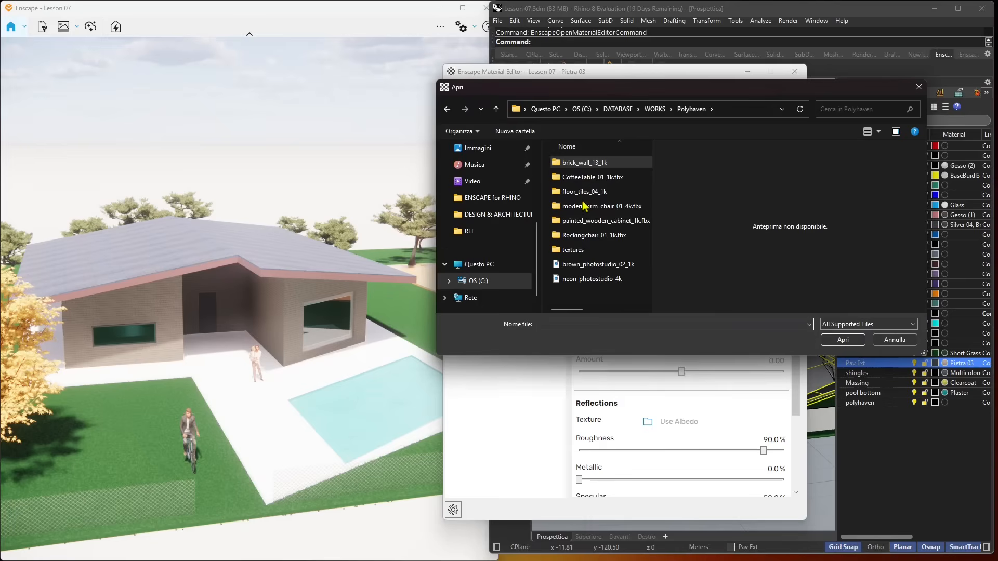
{"action": "double_click", "coordinate": [584, 192]}
{"action": "double_click", "coordinate": [578, 165]}
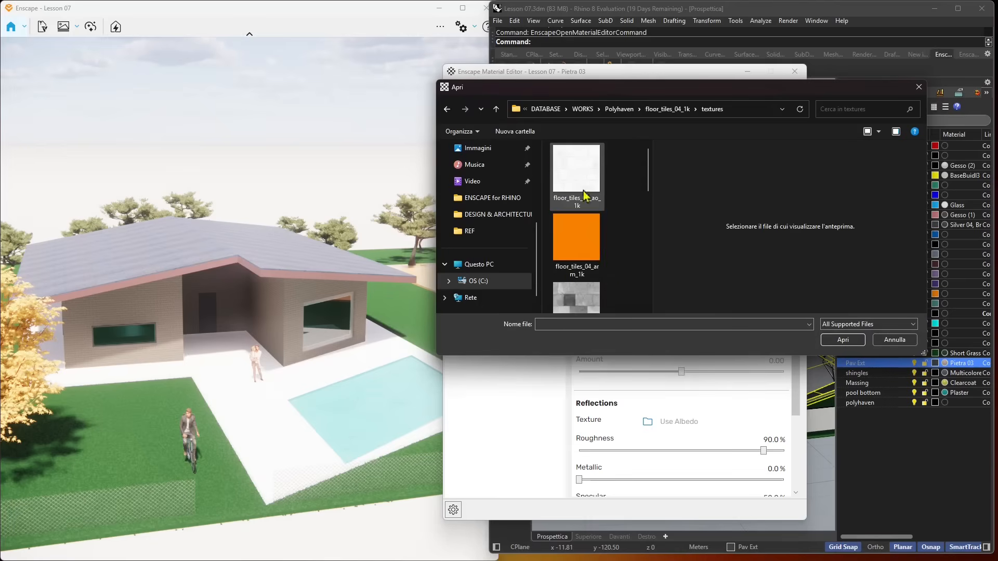
{"action": "left_click_drag", "start_coordinate": [642, 358], "coordinate": [659, 494]}
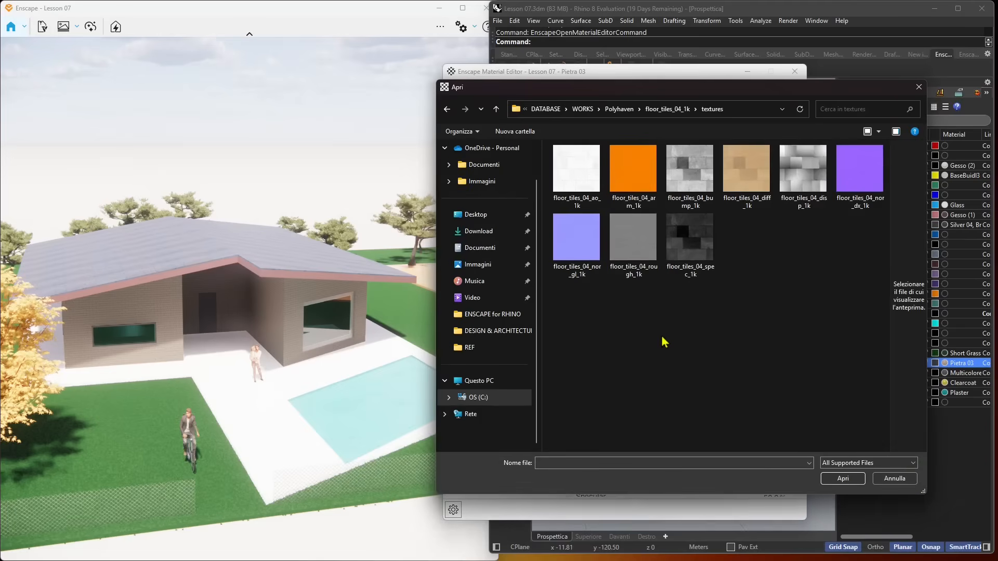
{"action": "left_click", "coordinate": [751, 166]}
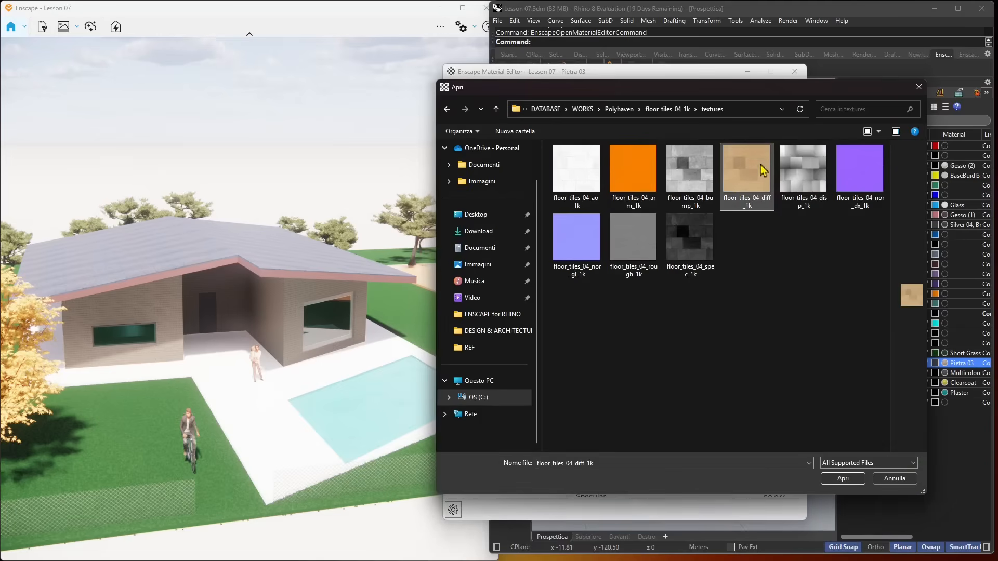
{"action": "left_click", "coordinate": [836, 476]}
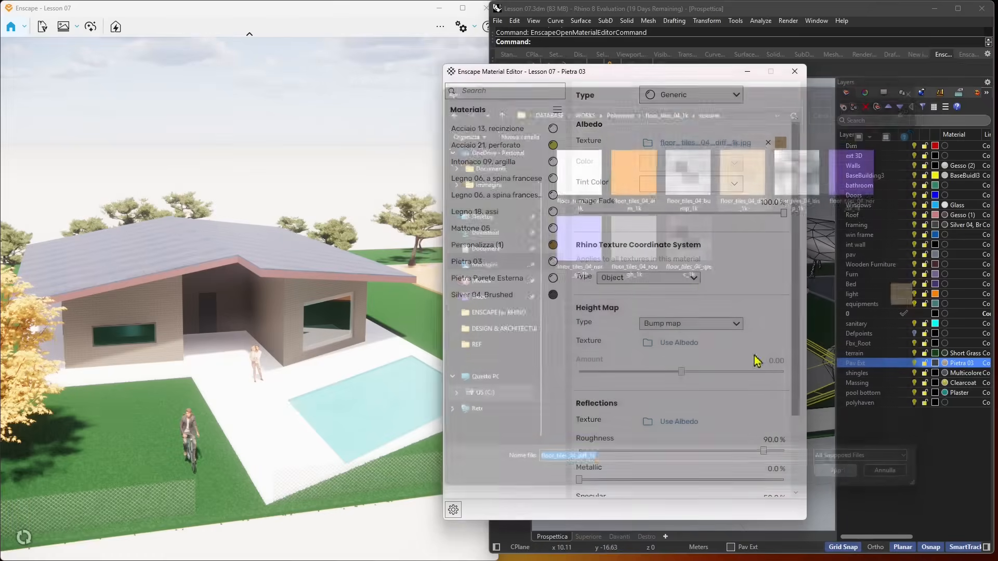
{"action": "mouse_move", "coordinate": [778, 145]}
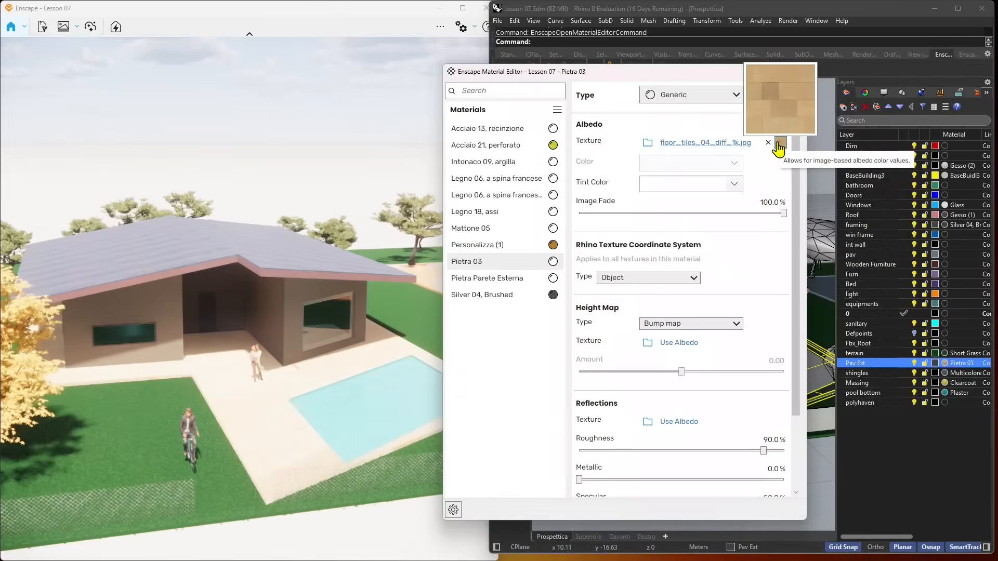
- Set the Rhino texture coordinate system of Pietra 03 to World Box and check the paving in the render view
{"action": "left_click", "coordinate": [281, 450]}
{"action": "scroll", "coordinate": [283, 453], "scroll_direction": "up", "scroll_amount": 2}
{"action": "right_click_drag", "start_coordinate": [283, 450], "coordinate": [385, 411]}
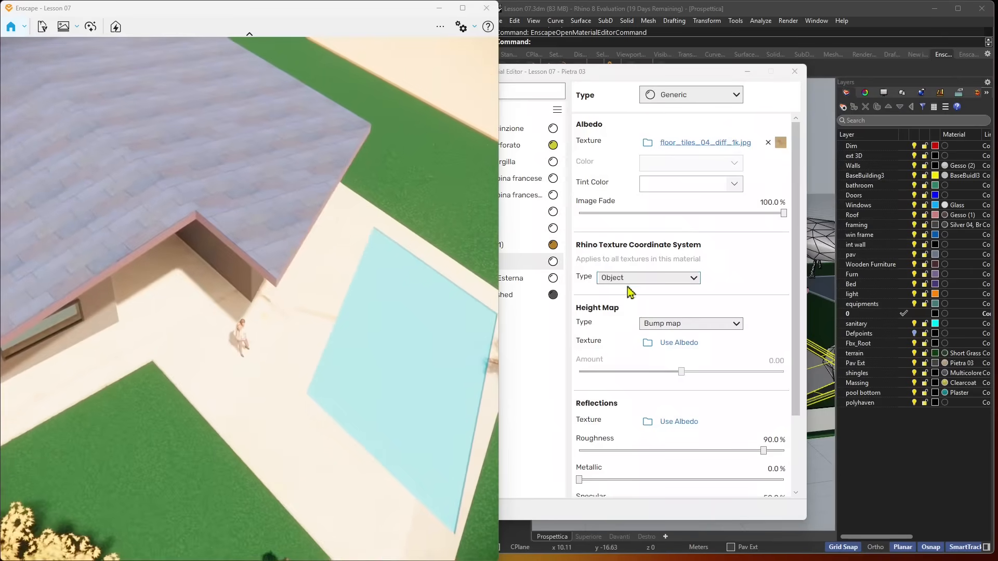
{"action": "left_click", "coordinate": [612, 281]}
{"action": "left_click", "coordinate": [618, 314]}
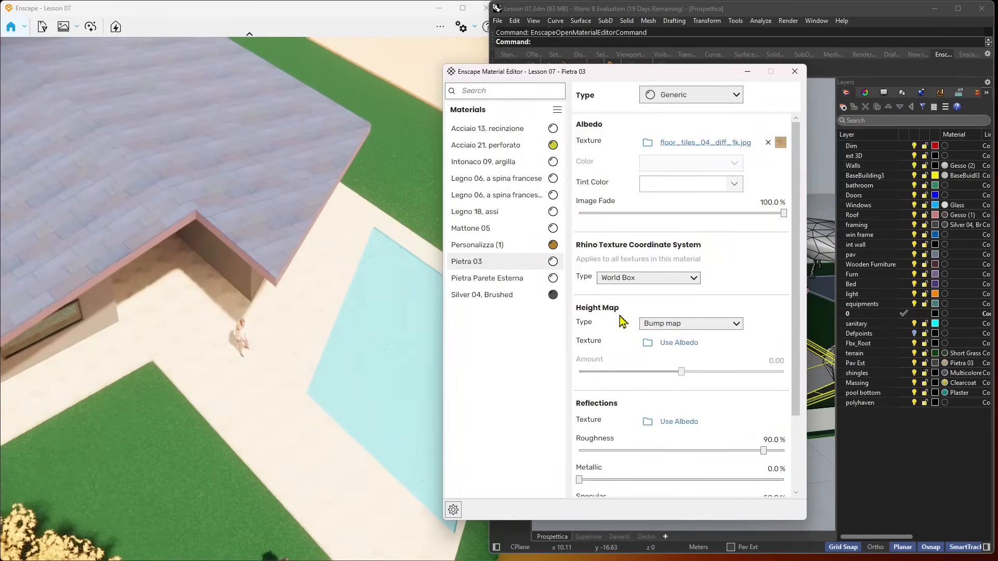
{"action": "left_click", "coordinate": [208, 416]}
{"action": "right_click_drag", "start_coordinate": [281, 332], "coordinate": [297, 367]}
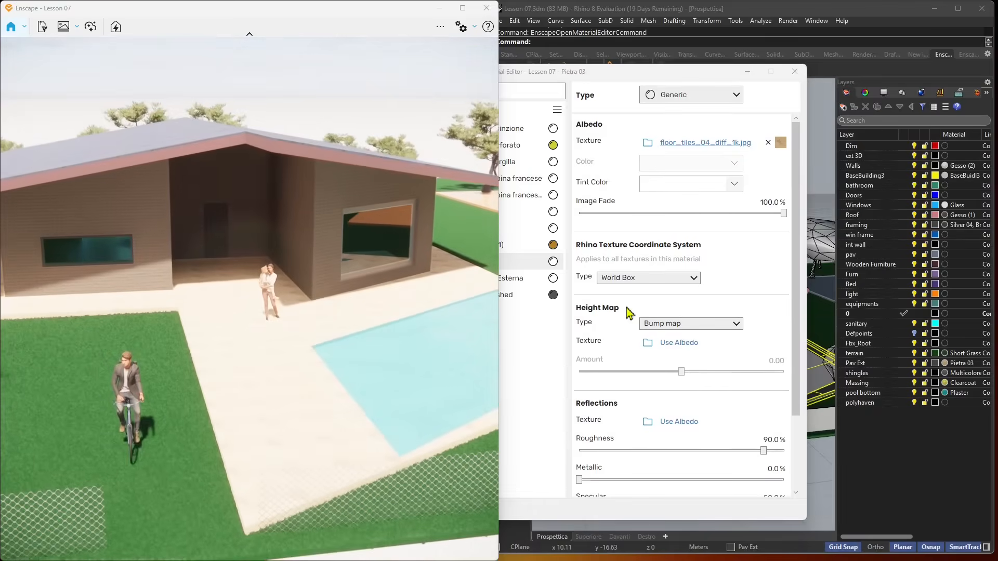
- Try a dark grey tint color on the Pietra 03 albedo and check the paving from a lower viewpoint
{"action": "left_click", "coordinate": [782, 178]}
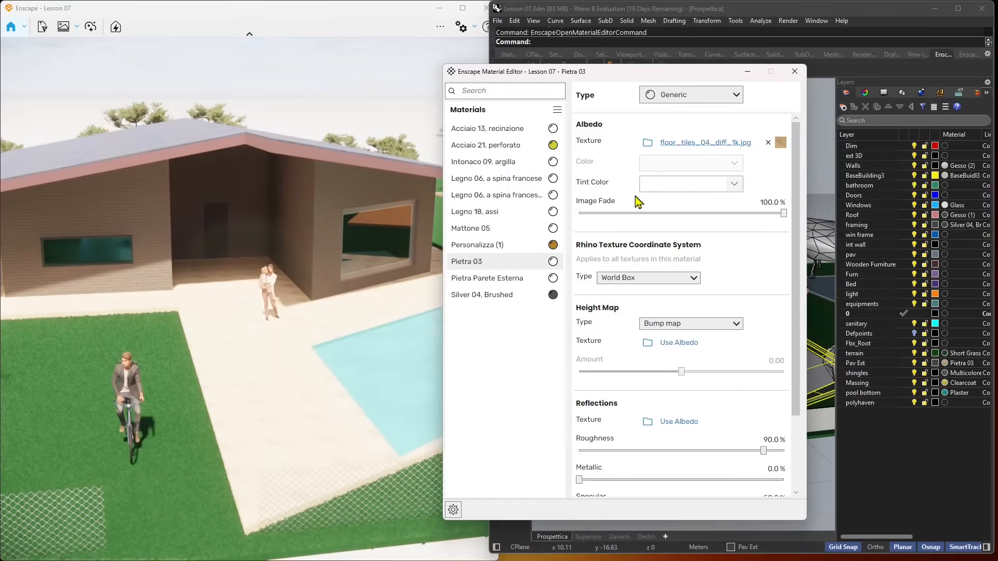
{"action": "left_click", "coordinate": [735, 188]}
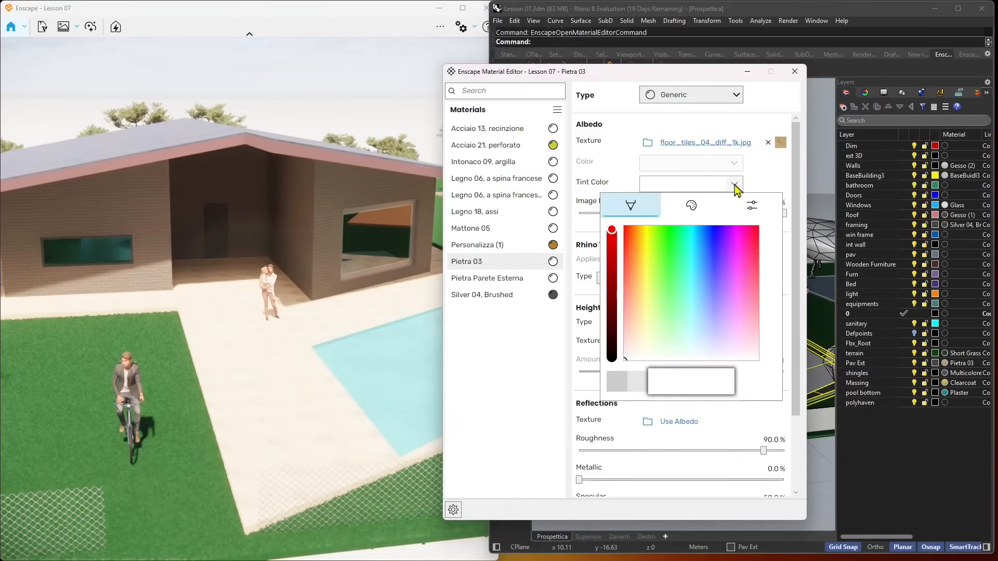
{"action": "left_click_drag", "start_coordinate": [613, 320], "coordinate": [612, 307]}
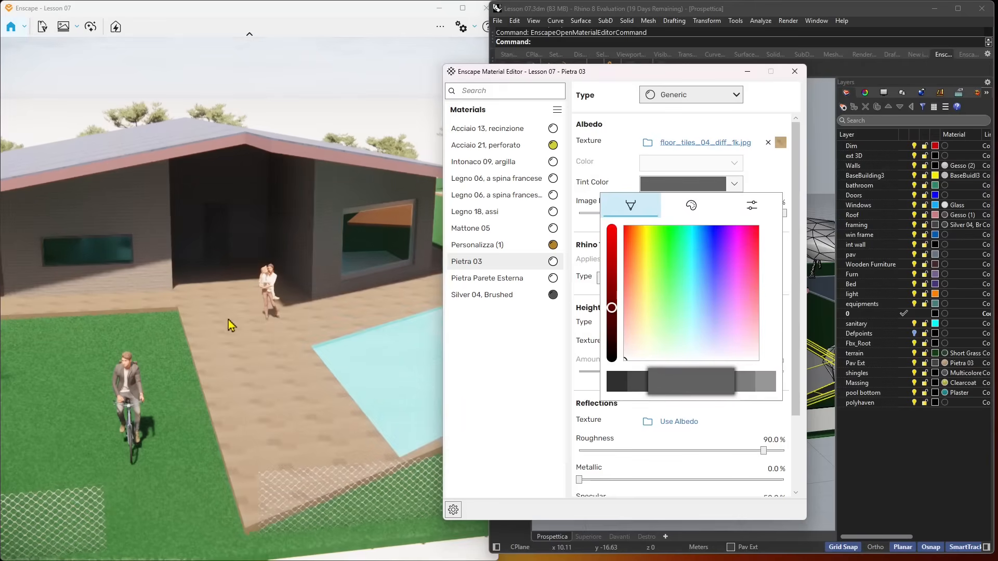
{"action": "left_click", "coordinate": [769, 177]}
{"action": "right_click_drag", "start_coordinate": [284, 416], "coordinate": [265, 390]}
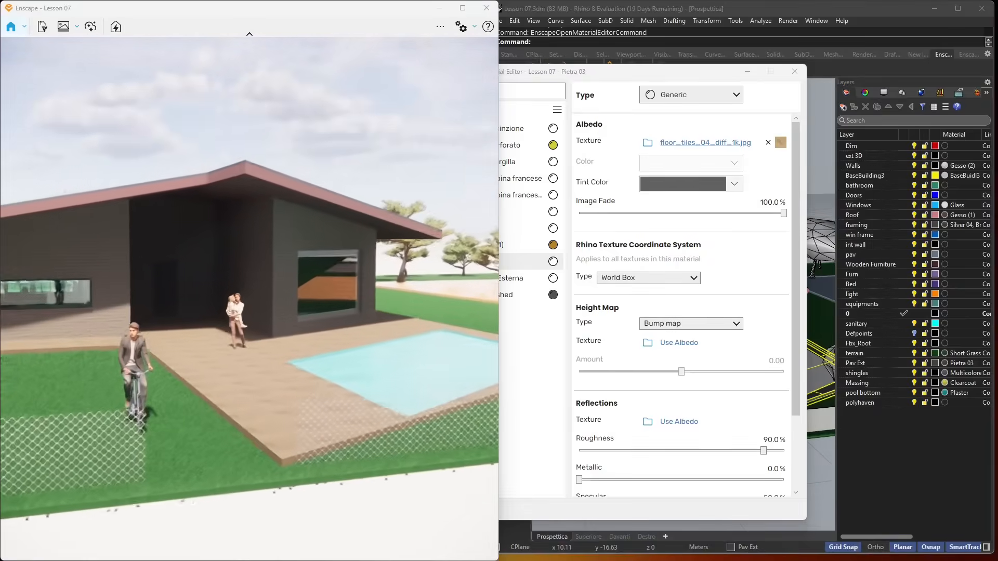
- Try a muted reddish-brown tint color on the Pietra 03 albedo
{"action": "left_click", "coordinate": [683, 183]}
{"action": "left_click", "coordinate": [631, 329]}
{"action": "left_click_drag", "start_coordinate": [630, 334], "coordinate": [624, 333]}
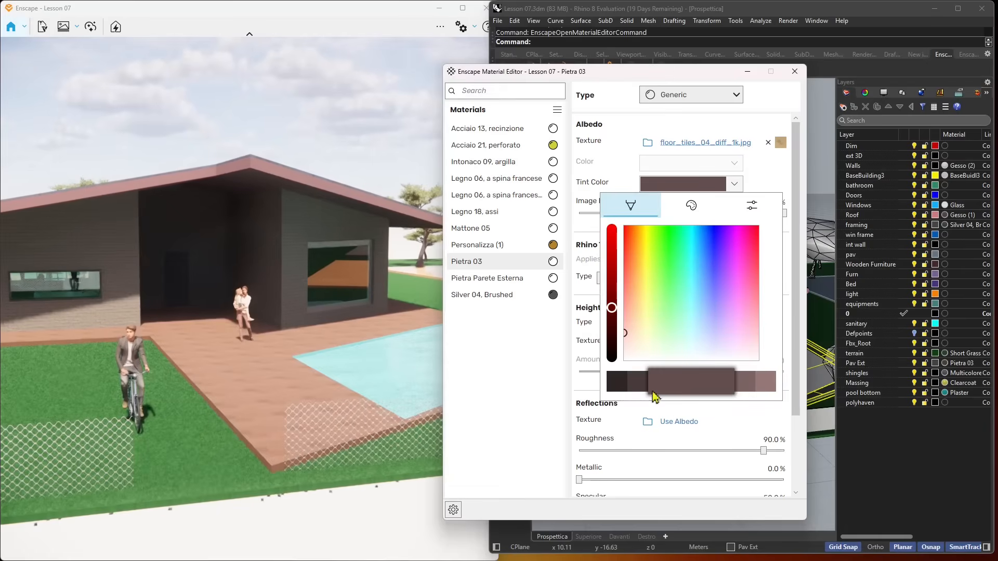
{"action": "left_click_drag", "start_coordinate": [625, 335], "coordinate": [627, 343]}
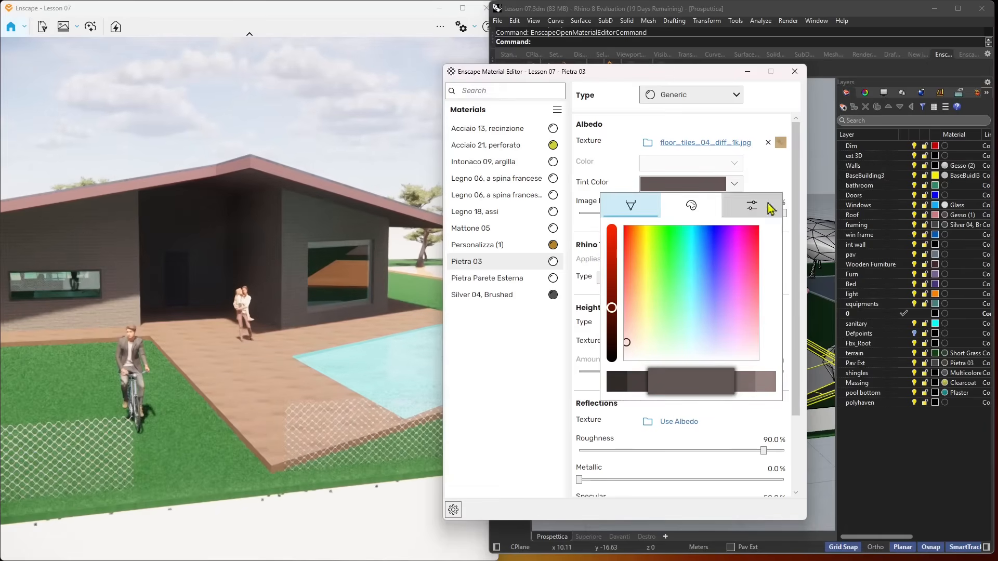
- Try several preset palette colors for the albedo tint and settle on the dark grey-green swatch
{"action": "left_click", "coordinate": [692, 209]}
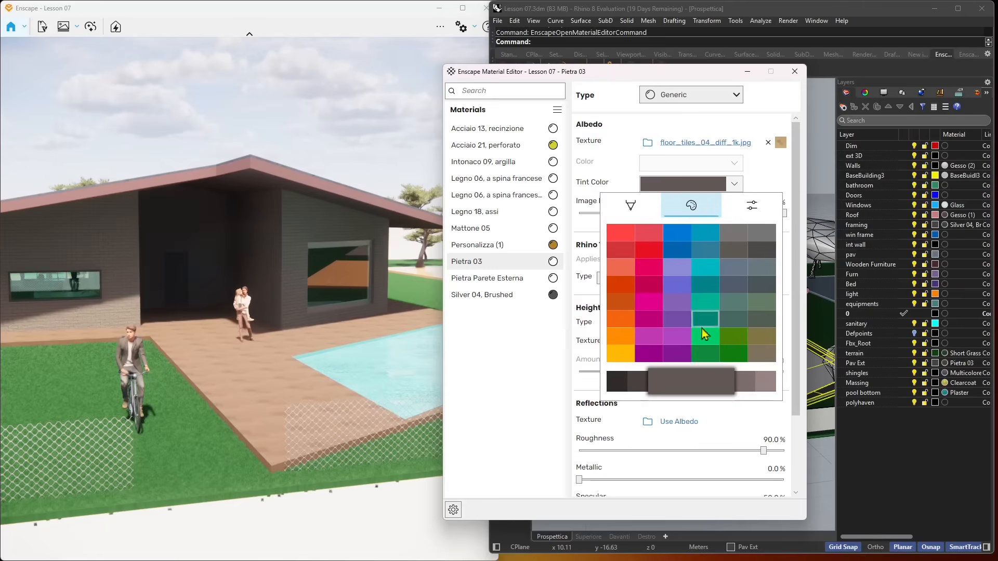
{"action": "left_click", "coordinate": [760, 337]}
{"action": "left_click", "coordinate": [739, 268]}
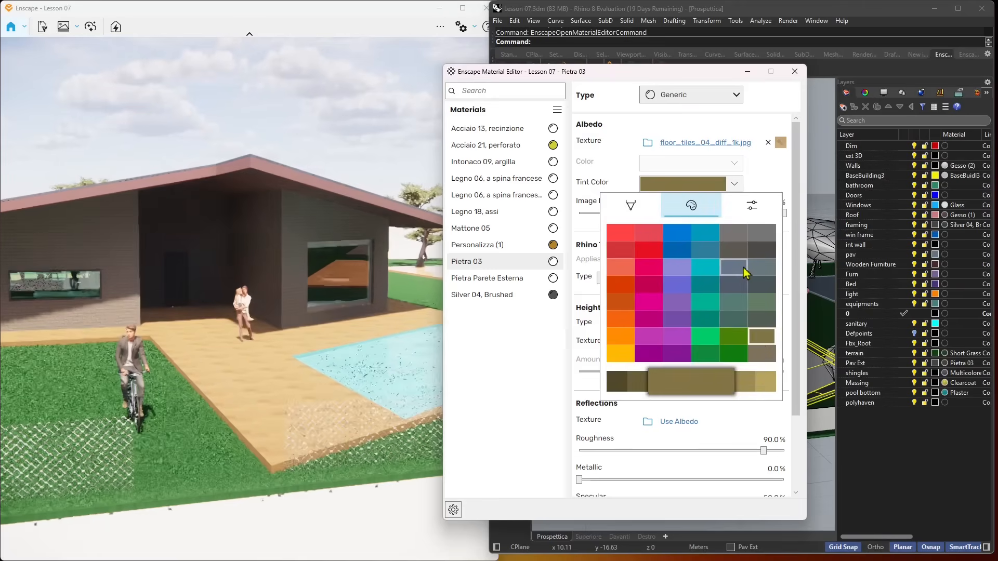
{"action": "left_click", "coordinate": [763, 338]}
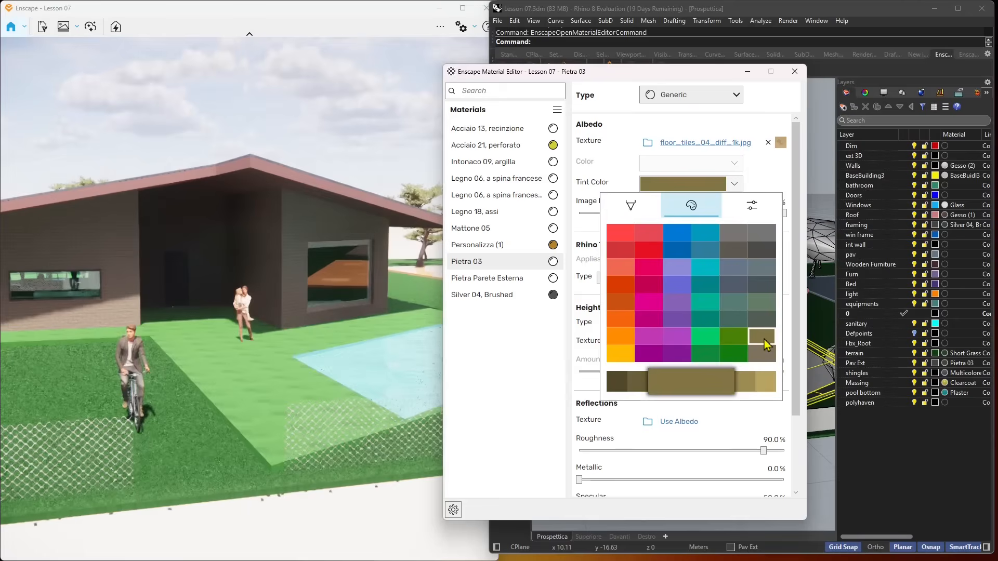
{"action": "left_click", "coordinate": [762, 320]}
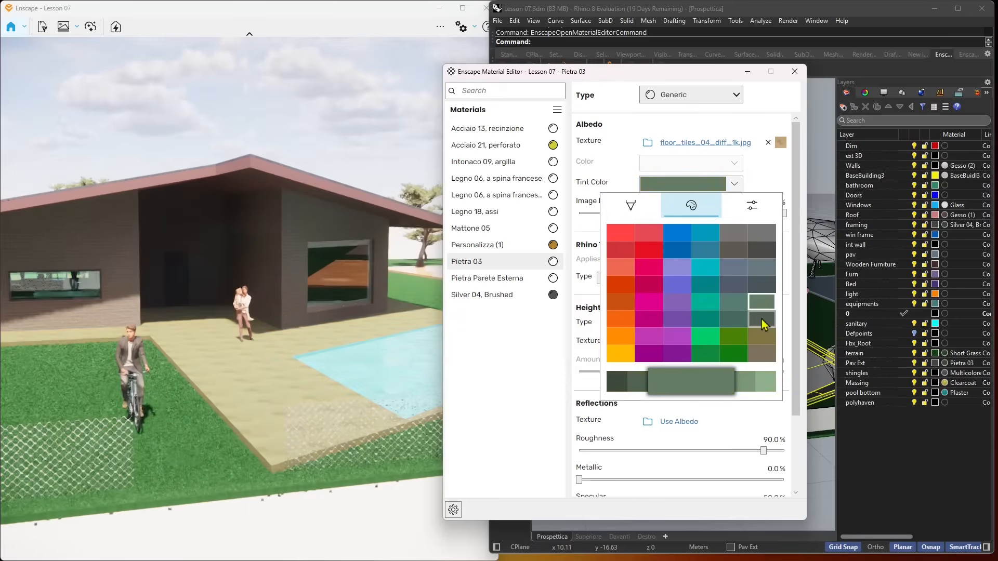
{"action": "left_click", "coordinate": [775, 185]}
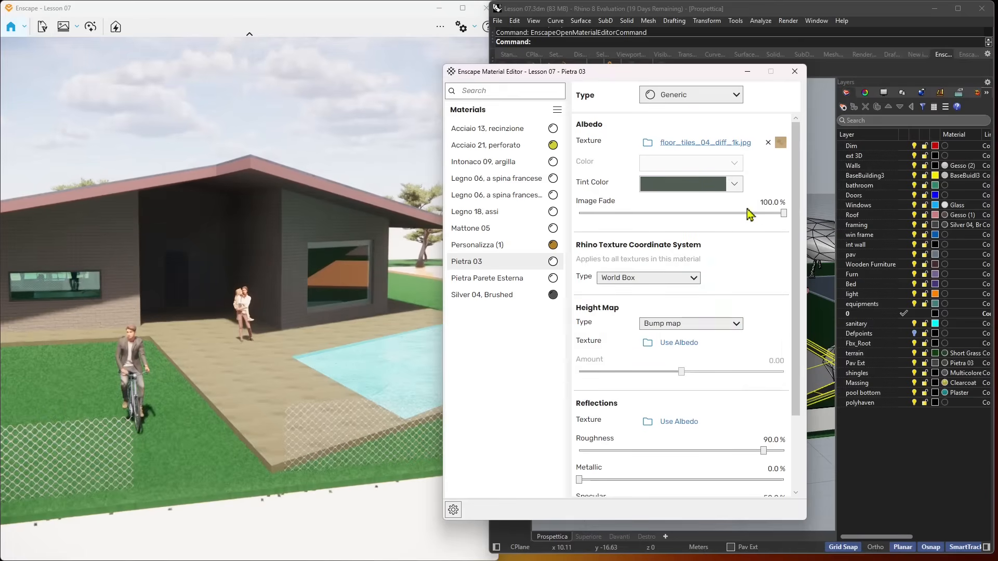
- Set the floor tile albedo texture's brightness to 84% and switch its inversion on and off again
{"action": "left_click", "coordinate": [780, 143]}
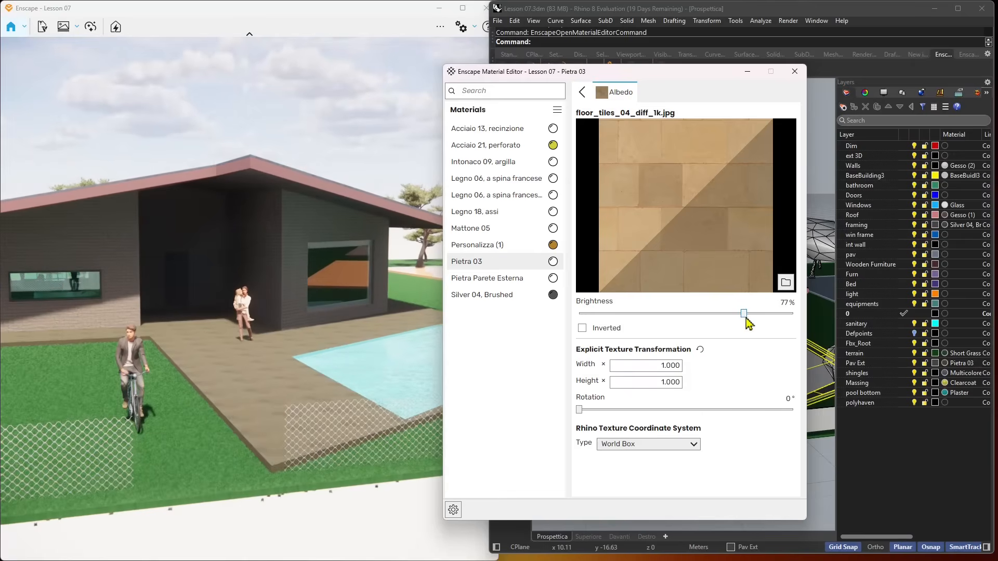
{"action": "left_click_drag", "start_coordinate": [744, 317], "coordinate": [759, 318]}
{"action": "left_click", "coordinate": [583, 328]}
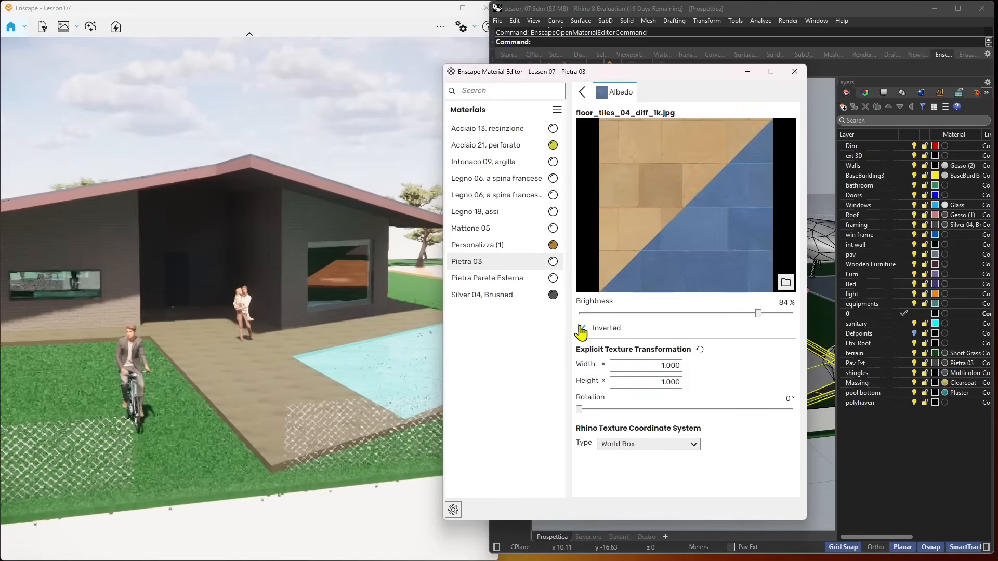
{"action": "left_click", "coordinate": [583, 328]}
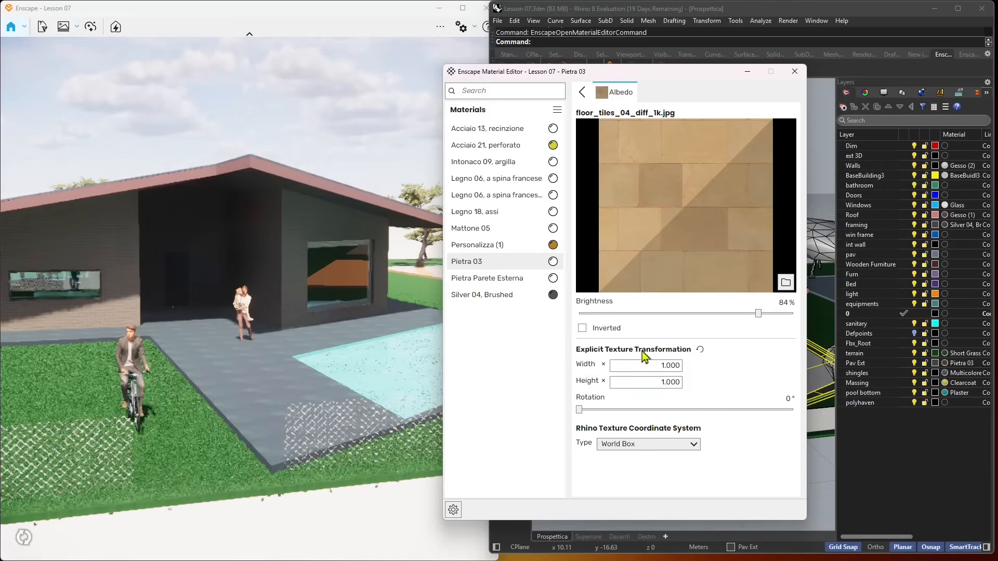
- Try a width and height scale of 2 on the floor tile albedo texture and settle on 3
{"action": "left_click", "coordinate": [649, 365]}
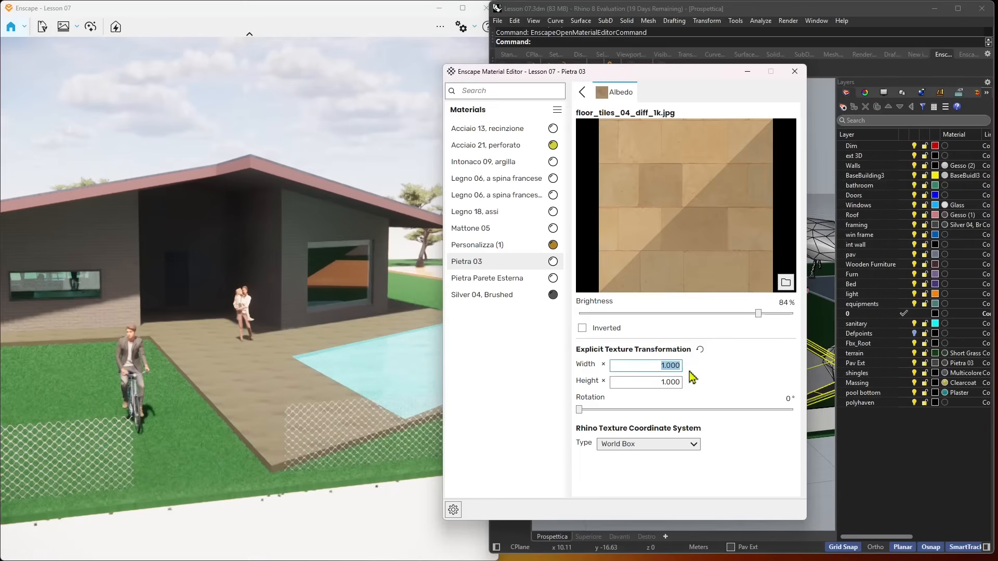
{"action": "type", "text": "2"}
{"action": "left_click", "coordinate": [674, 385]}
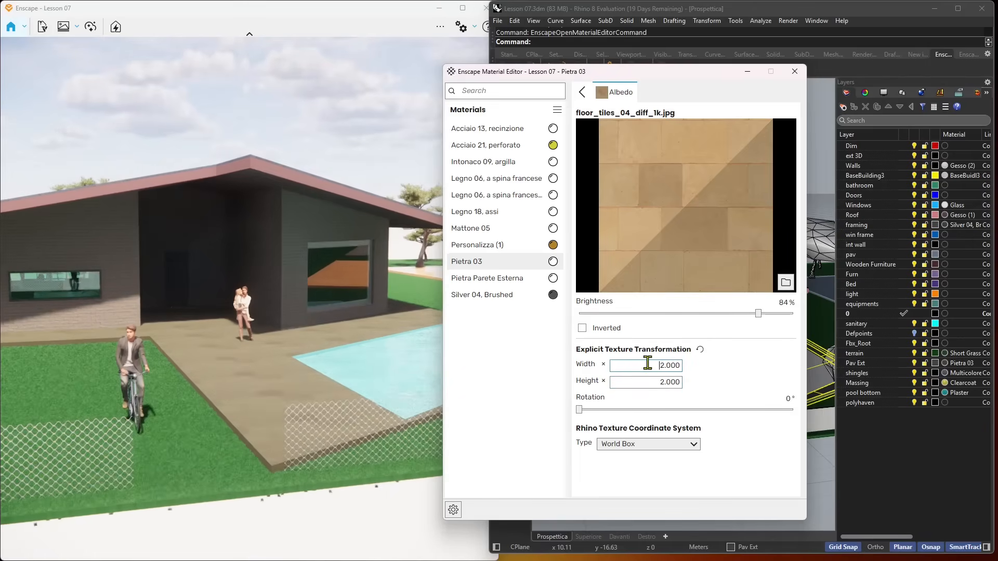
{"action": "type", "text": "3"}
{"action": "left_click", "coordinate": [656, 383]}
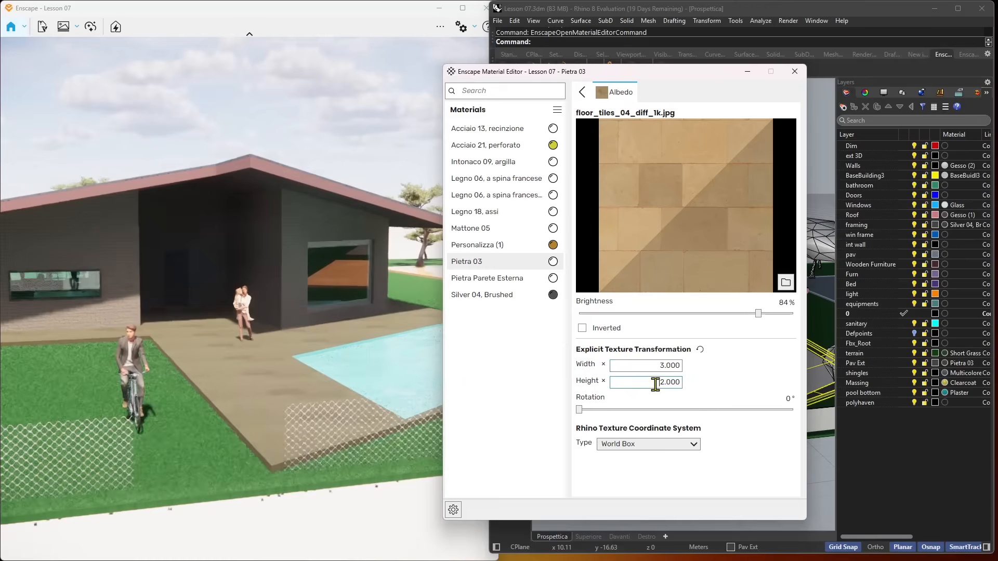
{"action": "type", "text": "3"}
{"action": "left_click", "coordinate": [650, 367]}
{"action": "right_click_drag", "start_coordinate": [265, 370], "coordinate": [261, 339]}
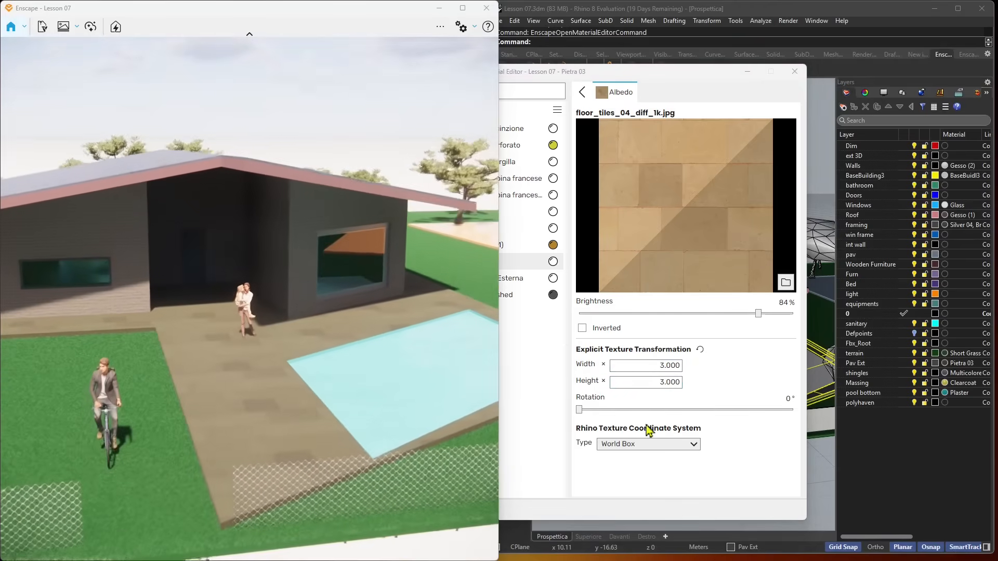
- Rotate the floor tile albedo texture to 220° and return to the Pietra 03 material settings
{"action": "left_click", "coordinate": [582, 415]}
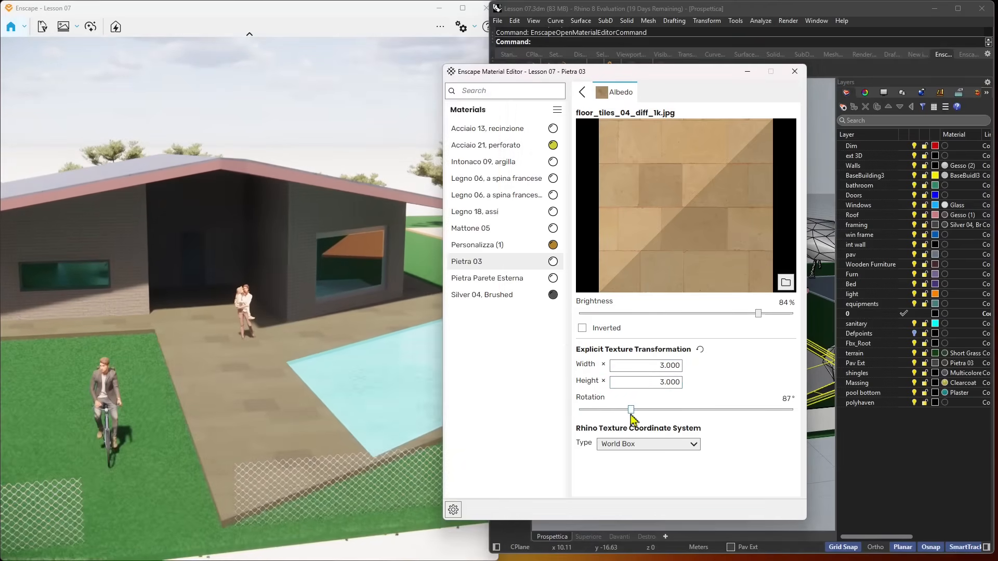
{"action": "left_click_drag", "start_coordinate": [631, 411], "coordinate": [710, 411]}
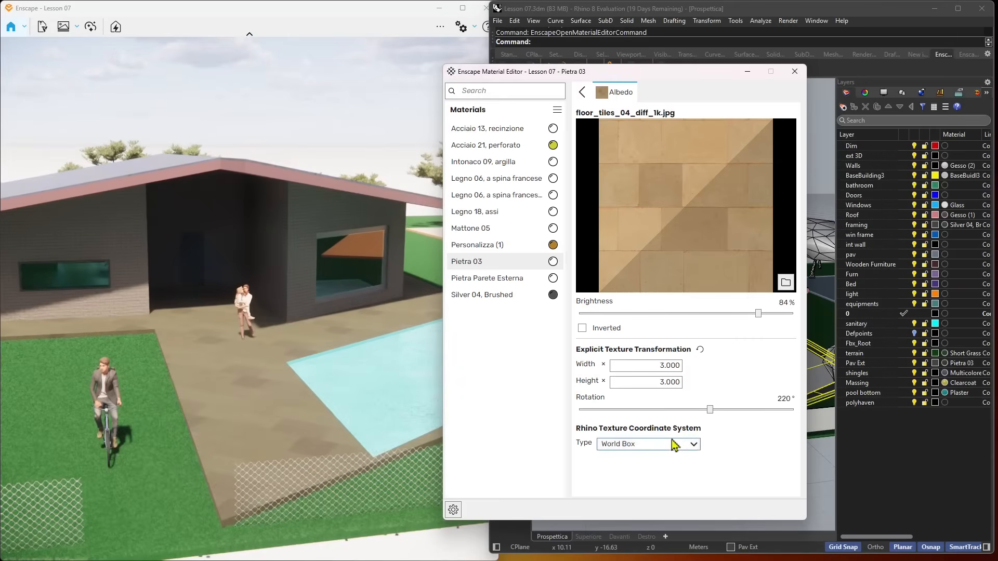
{"action": "left_click", "coordinate": [582, 94]}
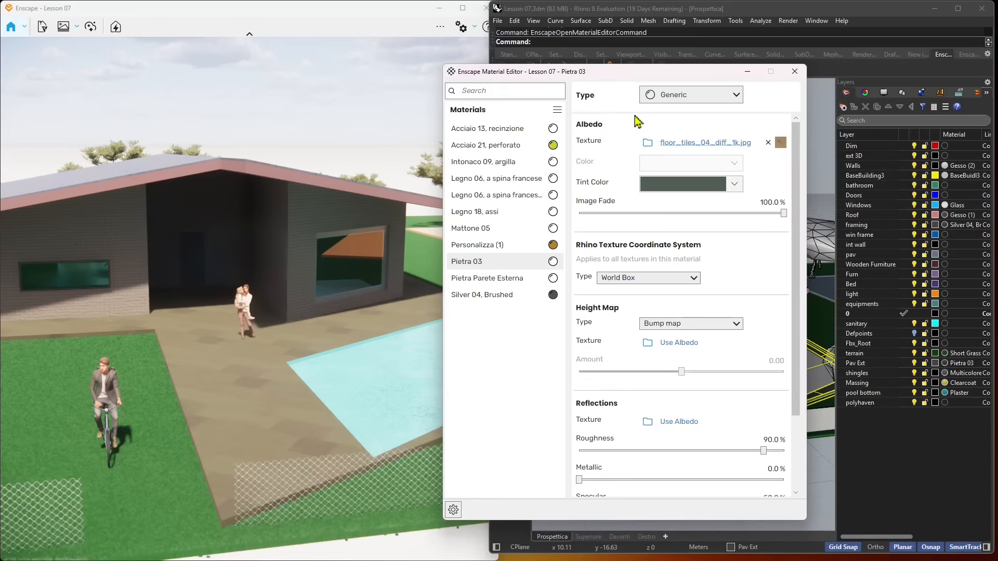
{"action": "left_click", "coordinate": [756, 145]}
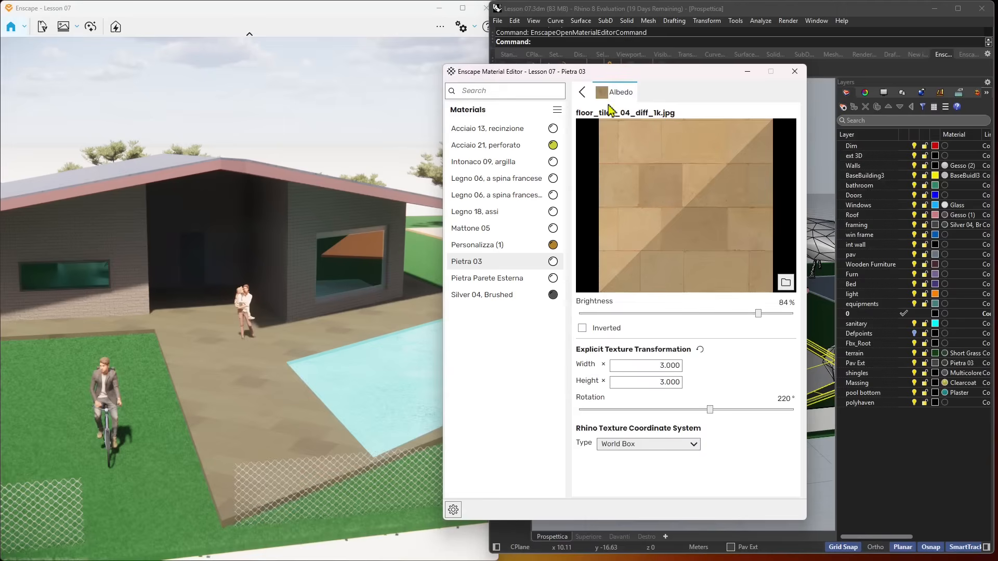
{"action": "left_click", "coordinate": [584, 93]}
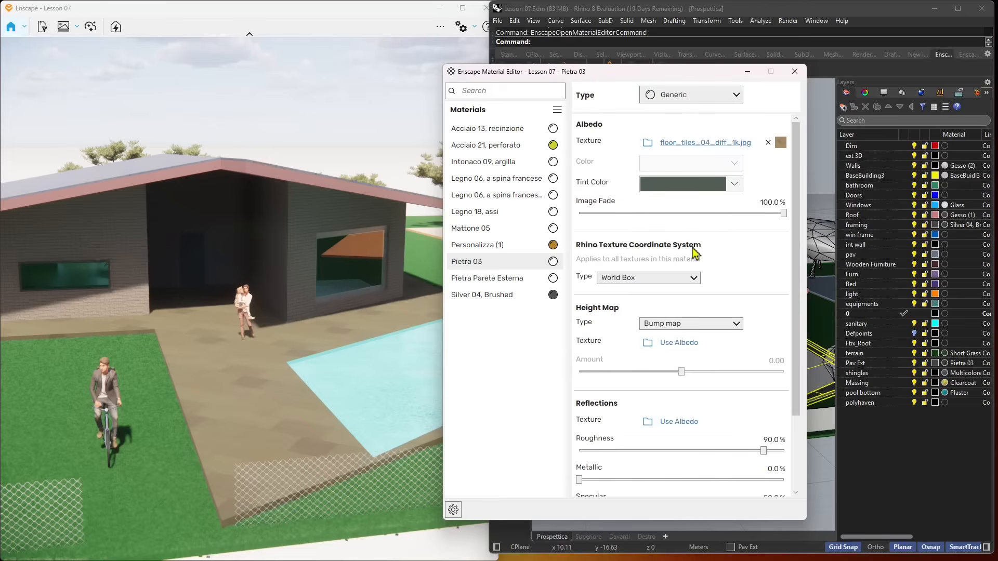
- Switch the Pietra 03 height map type to Normal map and load the floor_tiles_04_nor_gl_1k texture
{"action": "scroll", "coordinate": [671, 286], "scroll_direction": "down", "scroll_amount": 1}
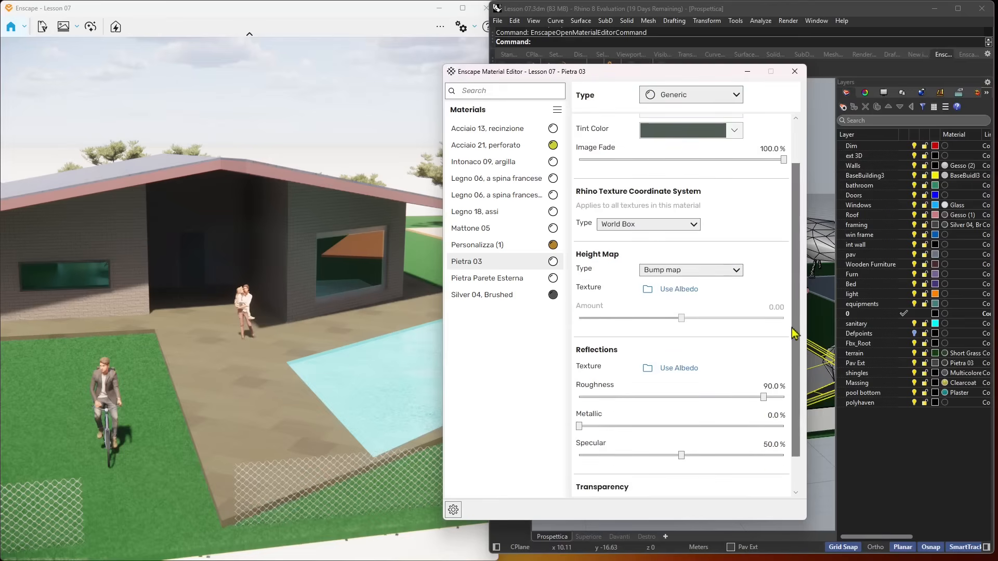
{"action": "left_click", "coordinate": [674, 270]}
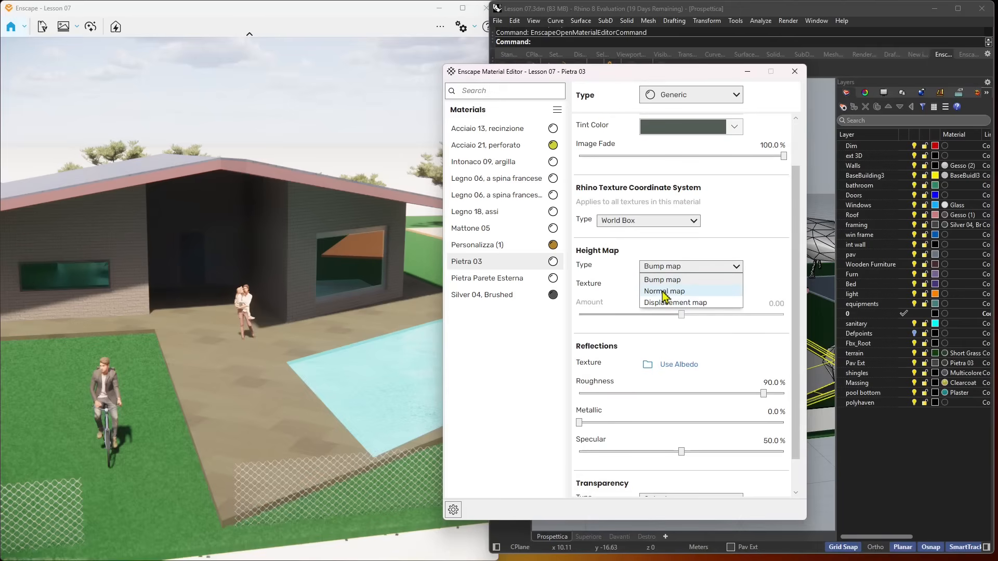
{"action": "left_click", "coordinate": [664, 292]}
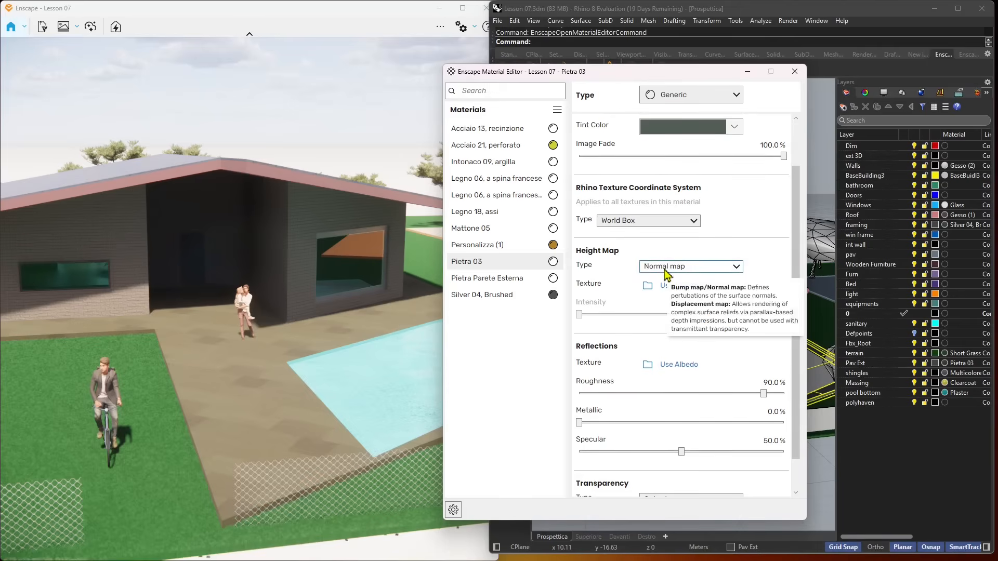
{"action": "left_click", "coordinate": [649, 290]}
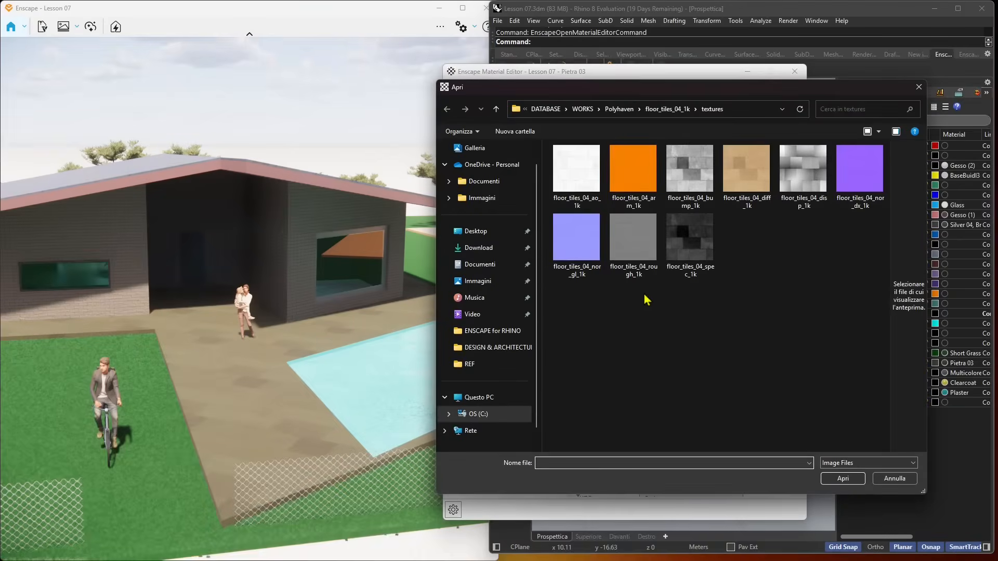
{"action": "left_click", "coordinate": [591, 262]}
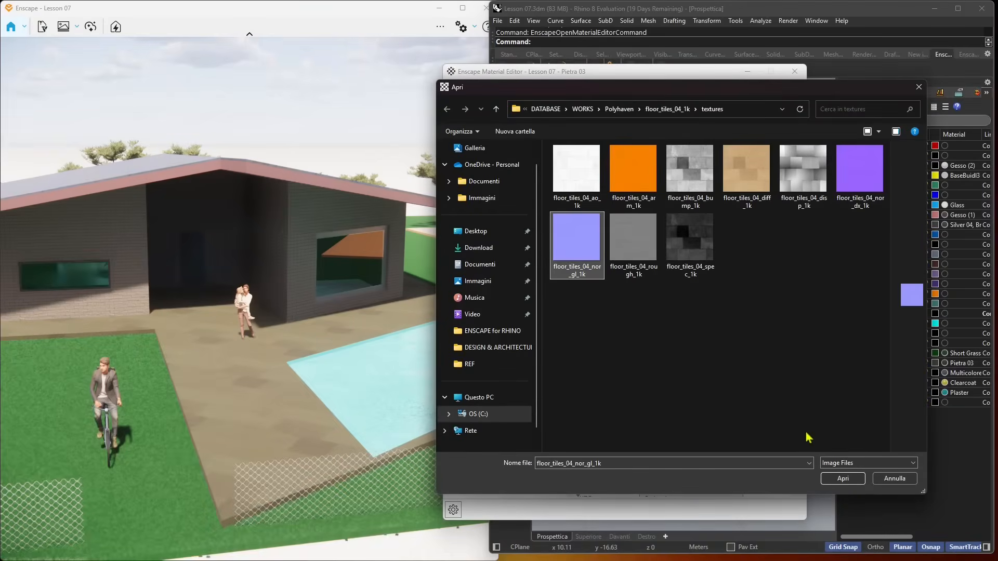
{"action": "left_click", "coordinate": [844, 479]}
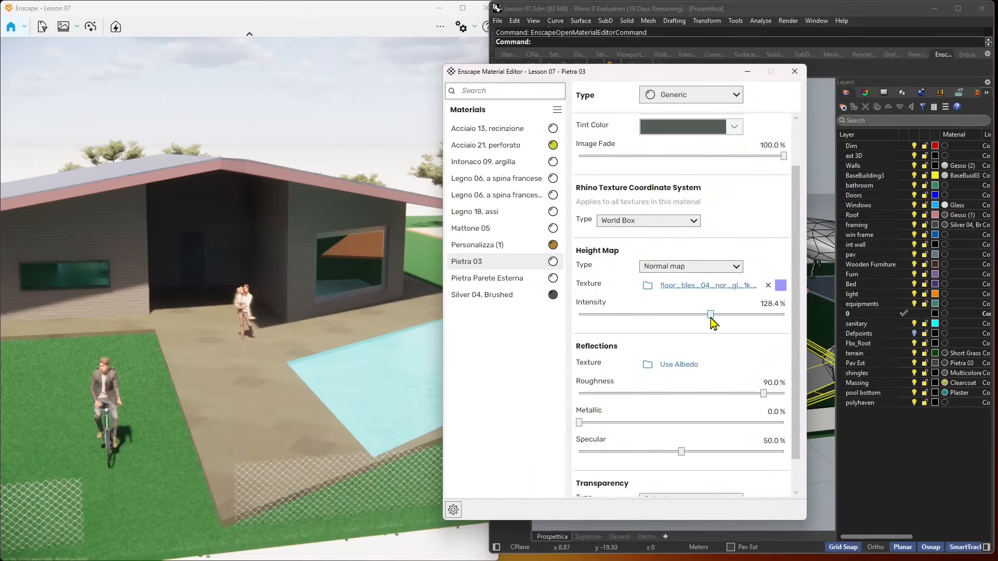
- Raise the normal map intensity to 200% and check the paving relief up close in the render
{"action": "left_click_drag", "start_coordinate": [728, 318], "coordinate": [782, 317]}
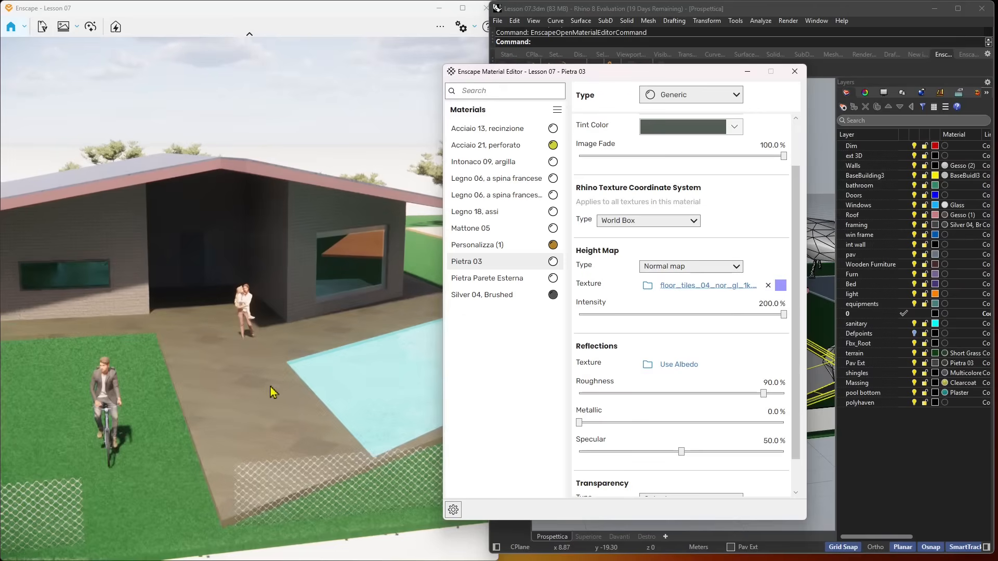
{"action": "left_click", "coordinate": [223, 381]}
{"action": "scroll", "coordinate": [225, 388], "scroll_direction": "down", "scroll_amount": 3}
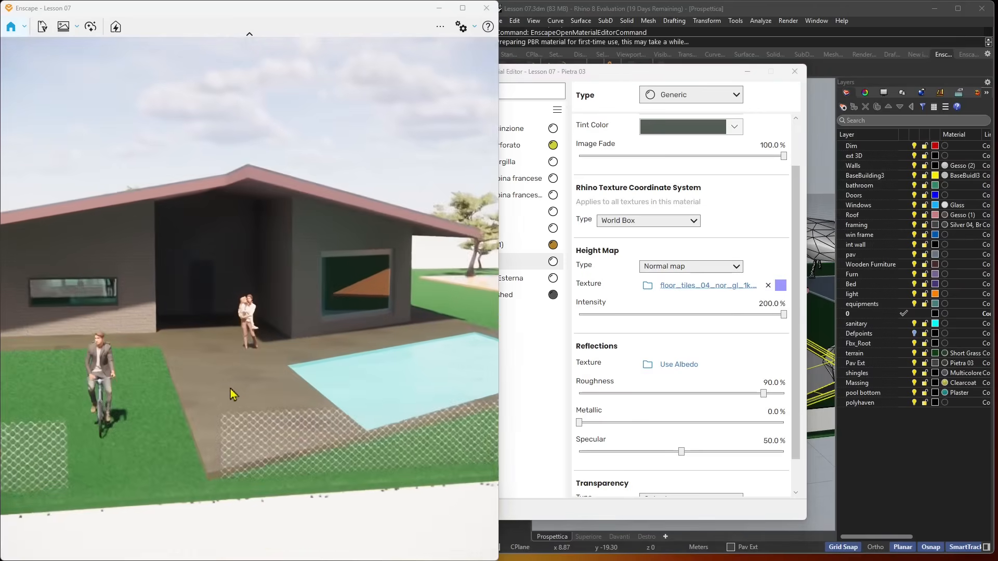
{"action": "scroll", "coordinate": [260, 423], "scroll_direction": "up", "scroll_amount": 5}
{"action": "right_click_drag", "start_coordinate": [260, 423], "coordinate": [179, 495]}
{"action": "scroll", "coordinate": [354, 487], "scroll_direction": "up", "scroll_amount": 2}
{"action": "right_click_drag", "start_coordinate": [354, 483], "coordinate": [290, 412]}
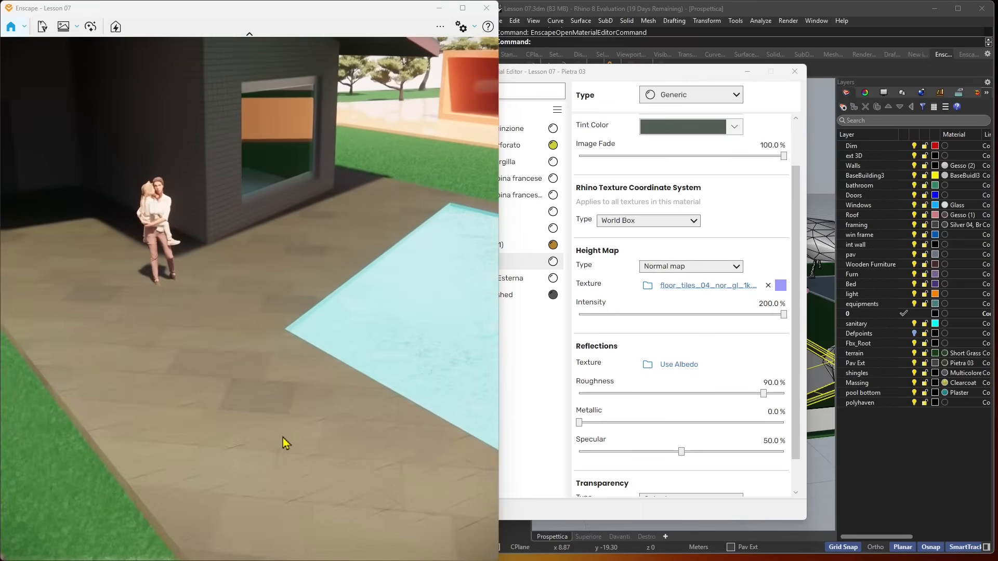
- Make the normal map use the albedo texture values and check the paving from farther away
{"action": "left_click", "coordinate": [725, 287]}
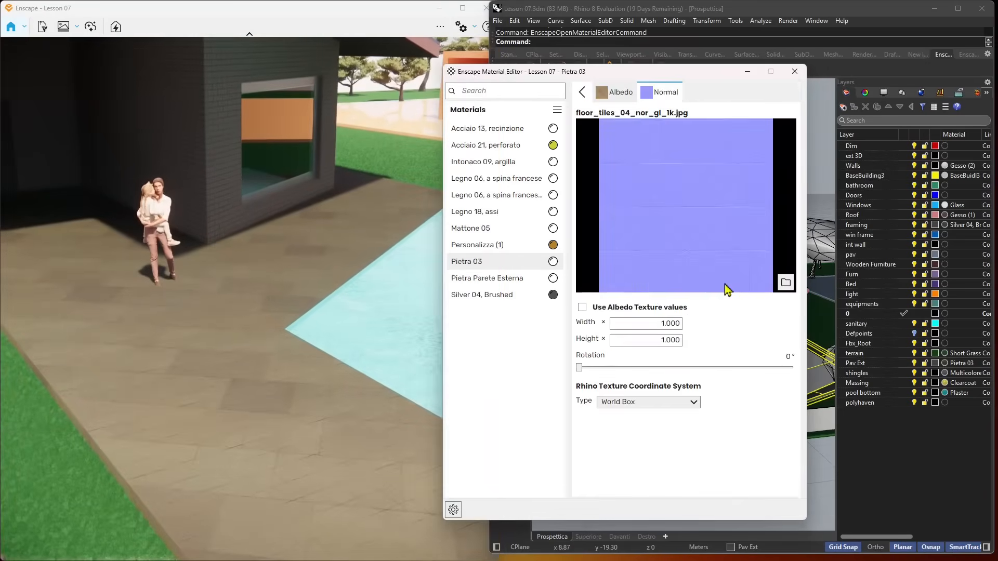
{"action": "left_click", "coordinate": [583, 308]}
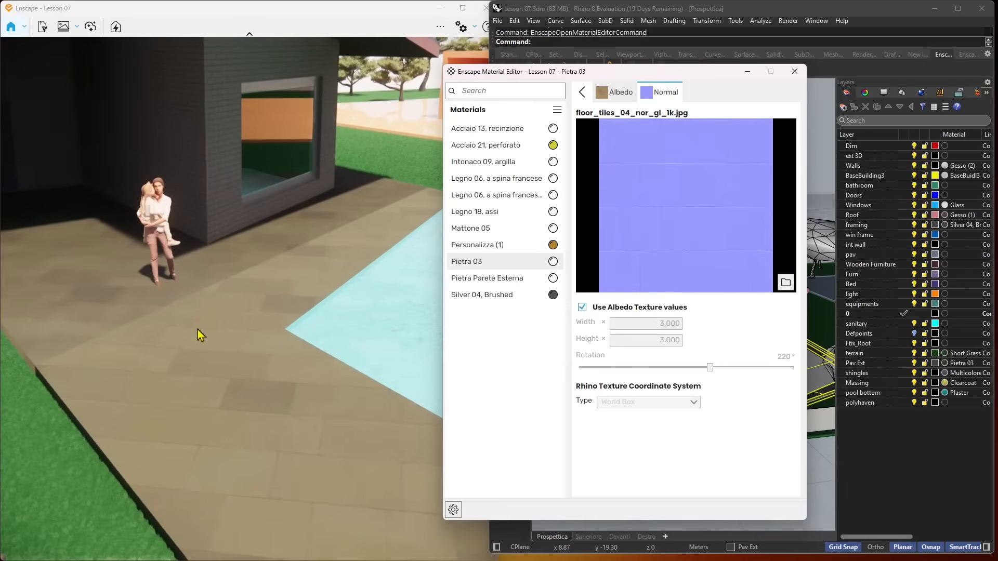
{"action": "left_click", "coordinate": [286, 335]}
{"action": "scroll", "coordinate": [263, 362], "scroll_direction": "down", "scroll_amount": 4}
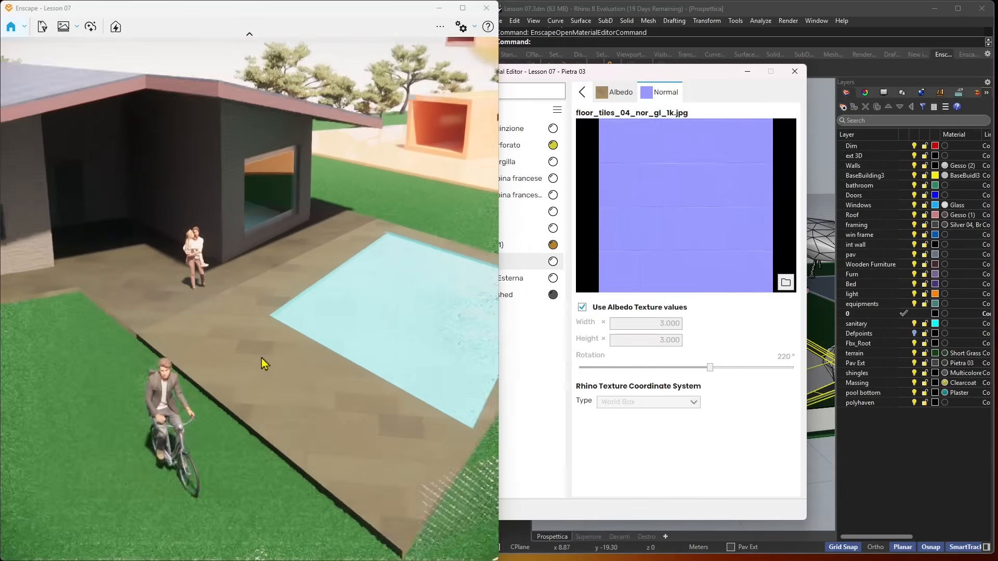
{"action": "right_click_drag", "start_coordinate": [263, 362], "coordinate": [248, 273]}
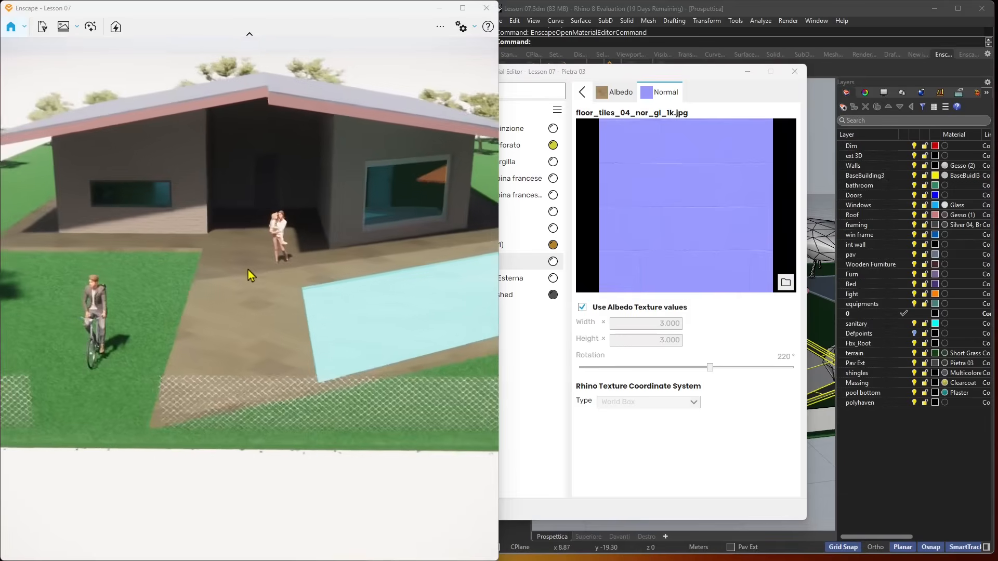
{"action": "left_click", "coordinate": [608, 94]}
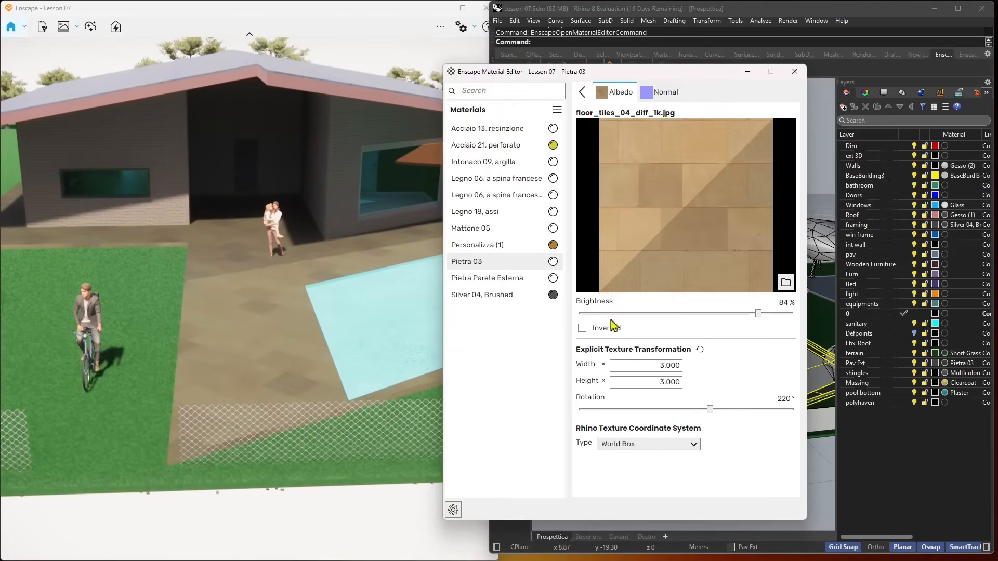
{"action": "left_click", "coordinate": [584, 93]}
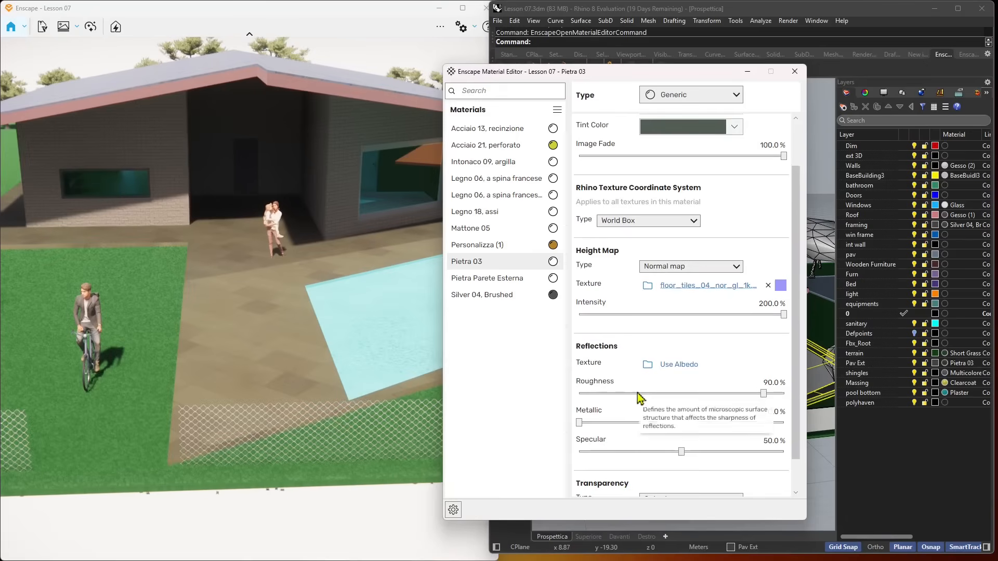
- Try reusing the albedo texture as the Pietra 03 reflections texture
{"action": "scroll", "coordinate": [643, 396], "scroll_direction": "down", "scroll_amount": 1}
{"action": "left_click", "coordinate": [676, 328]}
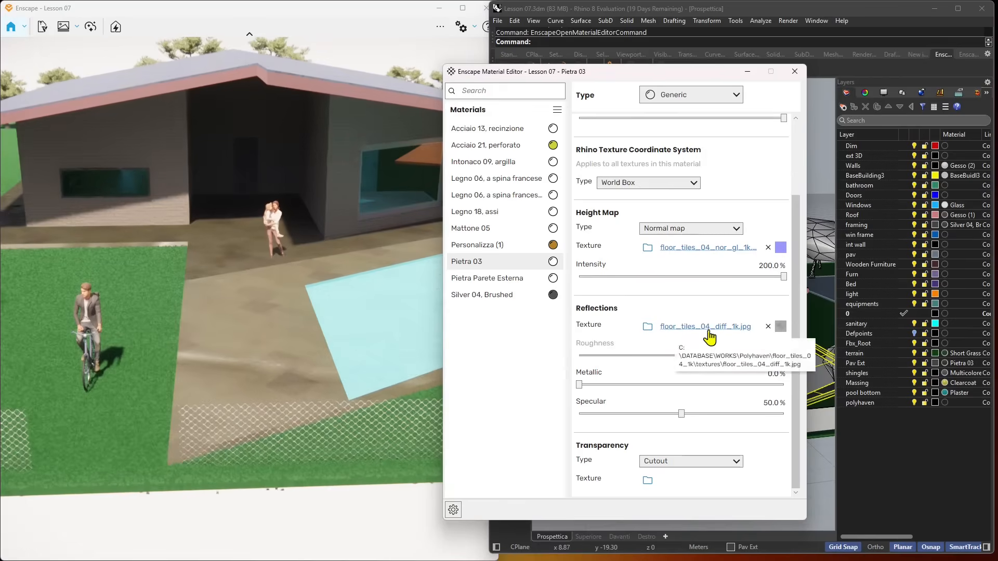
{"action": "right_click_drag", "start_coordinate": [306, 326], "coordinate": [183, 326]}
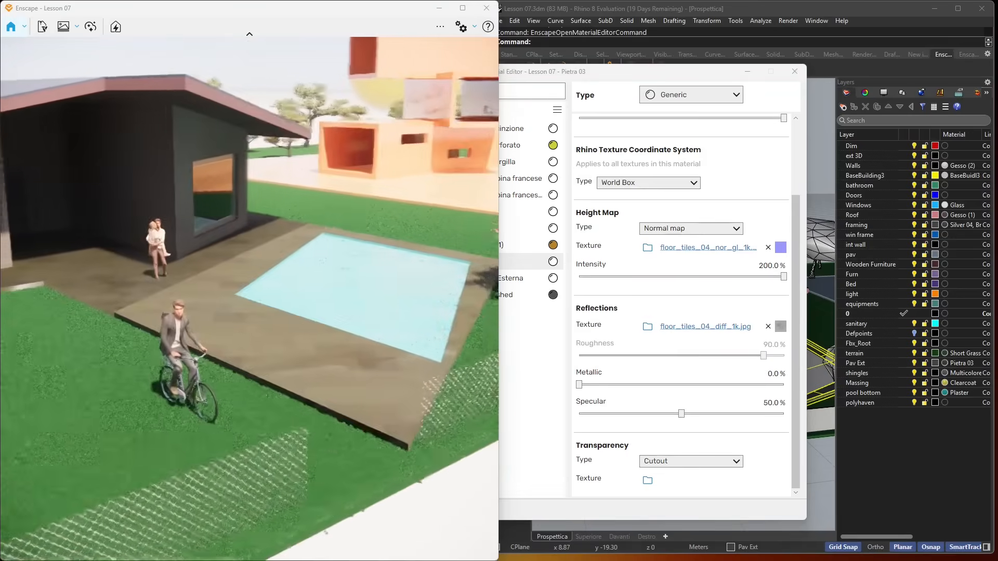
- Replace the reflections texture of Pietra 03 with floor_tiles_04_rough_1k
{"action": "left_click", "coordinate": [768, 326]}
{"action": "left_click", "coordinate": [648, 327]}
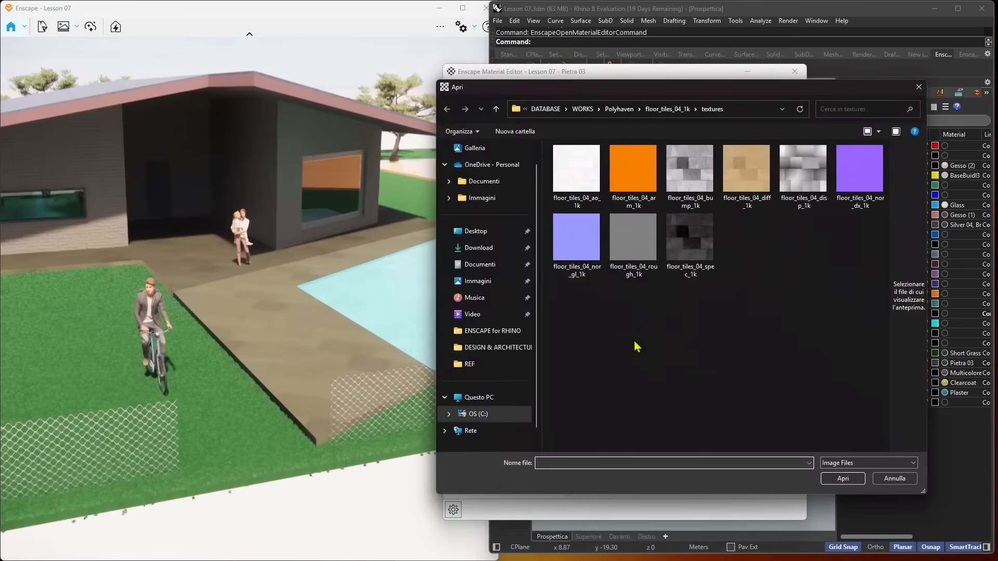
{"action": "left_click", "coordinate": [632, 250]}
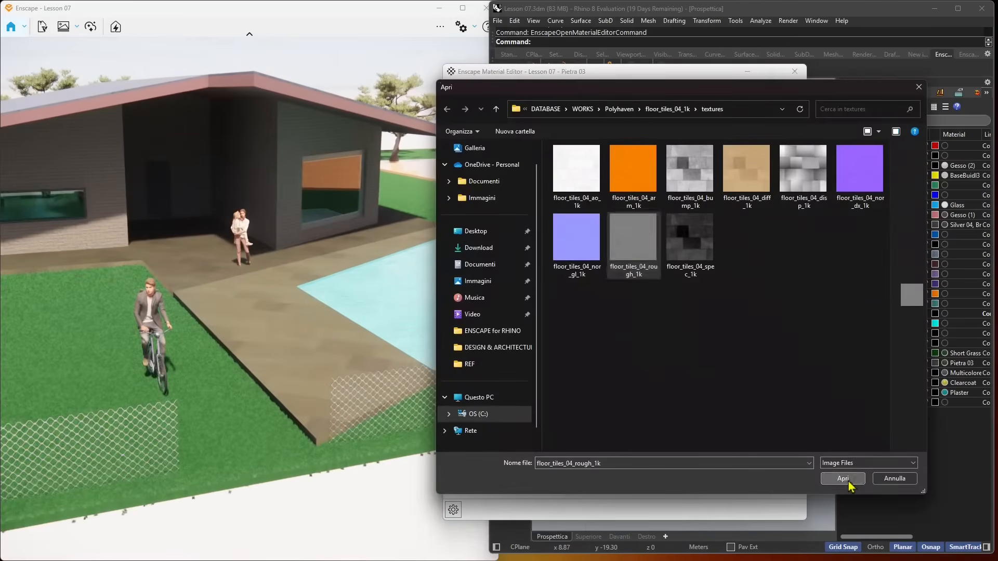
{"action": "left_click", "coordinate": [853, 481]}
{"action": "left_click_drag", "start_coordinate": [192, 244], "coordinate": [281, 333]}
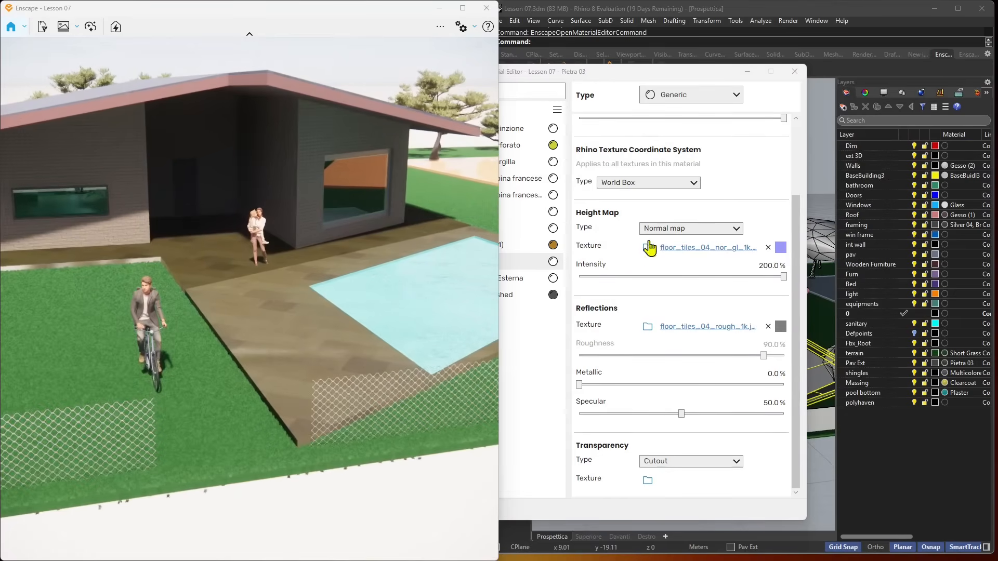
- Set the Rhino texture coordinate system of Pietra 03 to Object, check the paving, and close the material editor
{"action": "left_click_drag", "start_coordinate": [796, 244], "coordinate": [801, 172]}
{"action": "left_click", "coordinate": [628, 281]}
{"action": "left_click", "coordinate": [625, 290]}
{"action": "right_click_drag", "start_coordinate": [312, 306], "coordinate": [485, 320]}
{"action": "right_click_drag", "start_coordinate": [315, 360], "coordinate": [305, 323]}
{"action": "scroll", "coordinate": [305, 322], "scroll_direction": "down", "scroll_amount": 2}
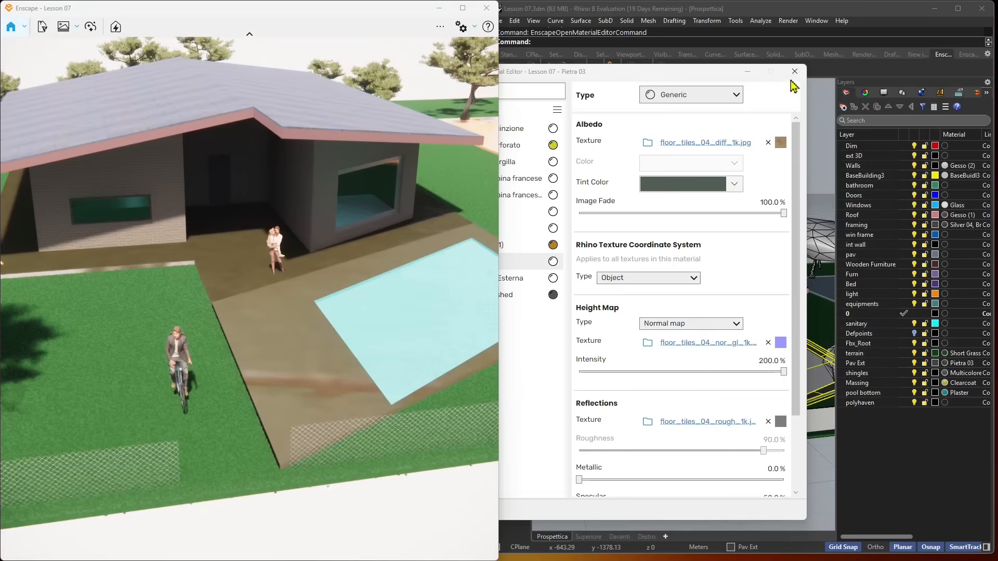
{"action": "left_click_drag", "start_coordinate": [674, 78], "coordinate": [754, 78]}
{"action": "left_click_drag", "start_coordinate": [883, 188], "coordinate": [883, 281]}
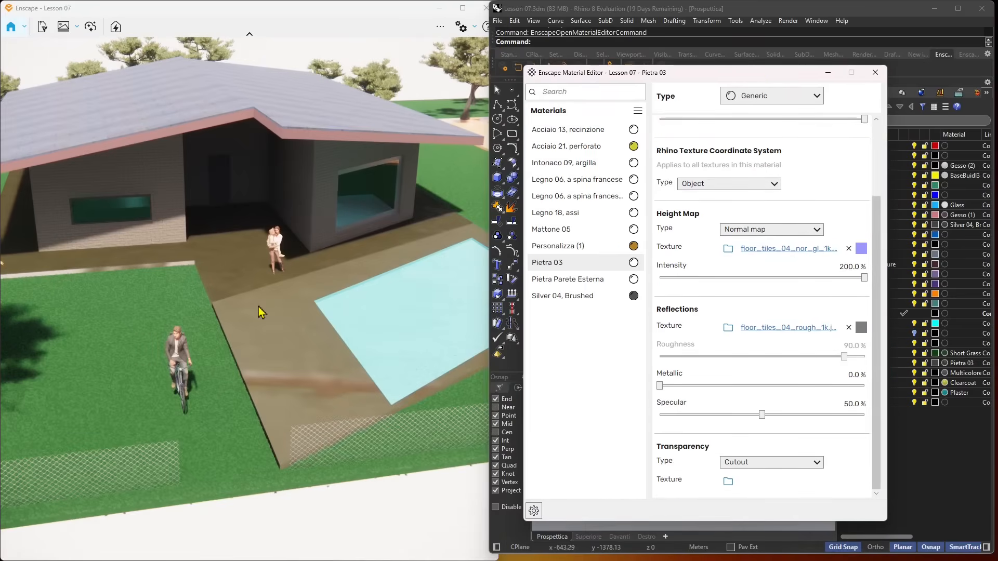
{"action": "left_click", "coordinate": [876, 73]}
- Show the texture mapping properties of the selected exterior paving in Rhino
{"action": "right_click_drag", "start_coordinate": [657, 278], "coordinate": [672, 323]}
{"action": "scroll", "coordinate": [668, 289], "scroll_direction": "down", "scroll_amount": 5}
{"action": "scroll", "coordinate": [673, 324], "scroll_direction": "up", "scroll_amount": 2}
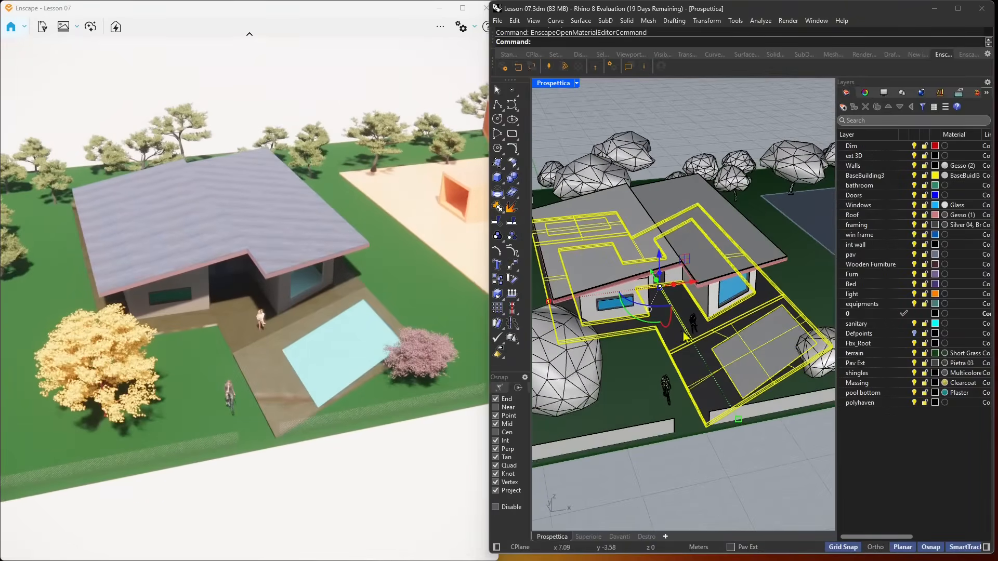
{"action": "left_click", "coordinate": [865, 94]}
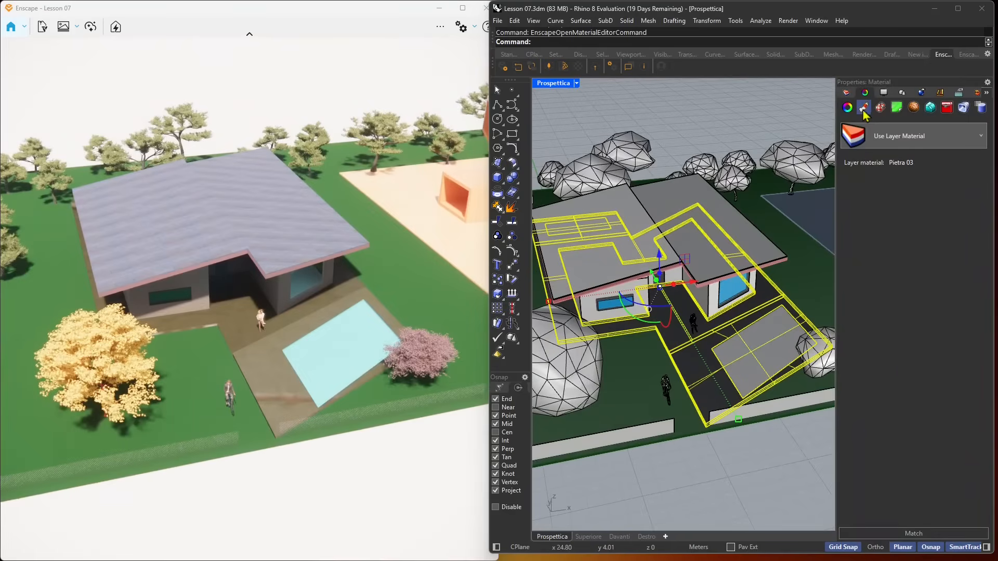
{"action": "left_click", "coordinate": [880, 108]}
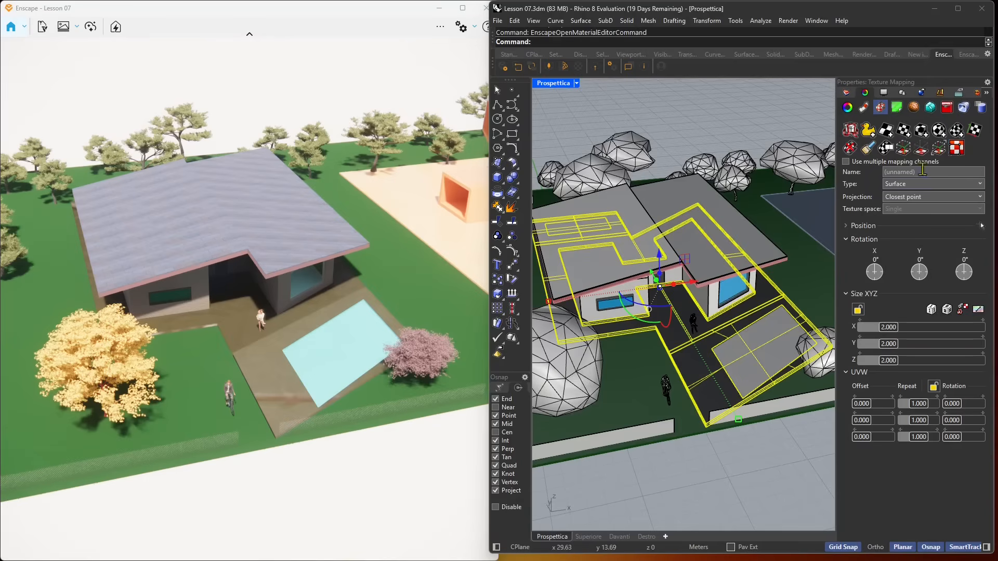
- Try a capped box mapping of about 3.8 × 4.47 × 3 m from the paving's front corner and check the tiles in Enscape
{"action": "left_click", "coordinate": [921, 131]}
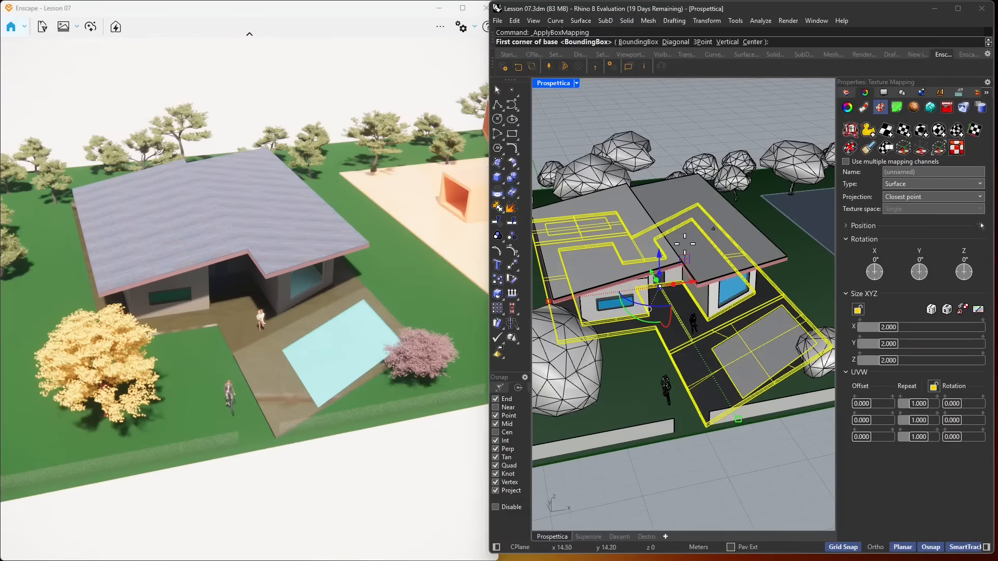
{"action": "right_click_drag", "start_coordinate": [664, 286], "coordinate": [673, 401]}
{"action": "scroll", "coordinate": [670, 397], "scroll_direction": "up", "scroll_amount": 10}
{"action": "scroll", "coordinate": [659, 370], "scroll_direction": "down", "scroll_amount": 5}
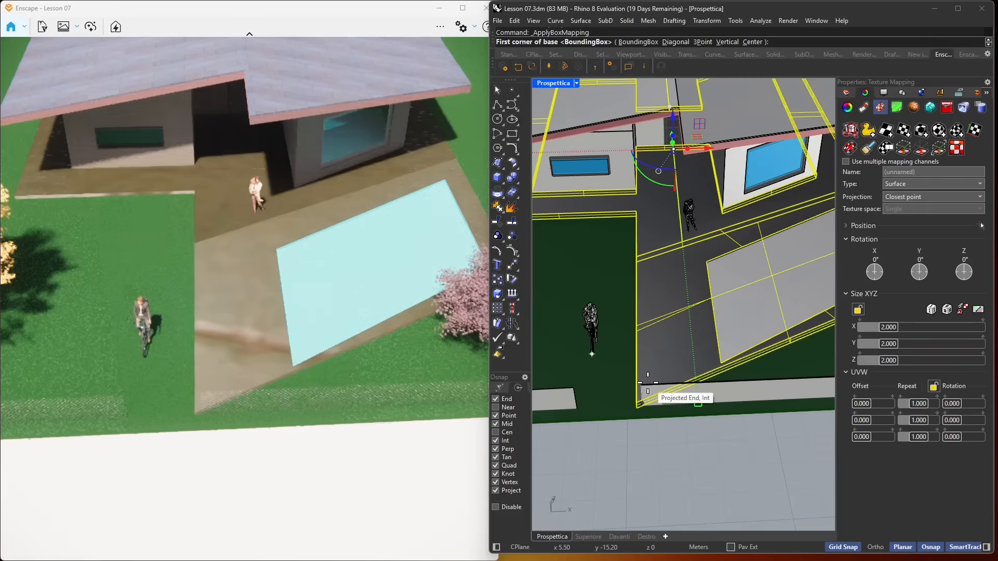
{"action": "left_click", "coordinate": [639, 402]}
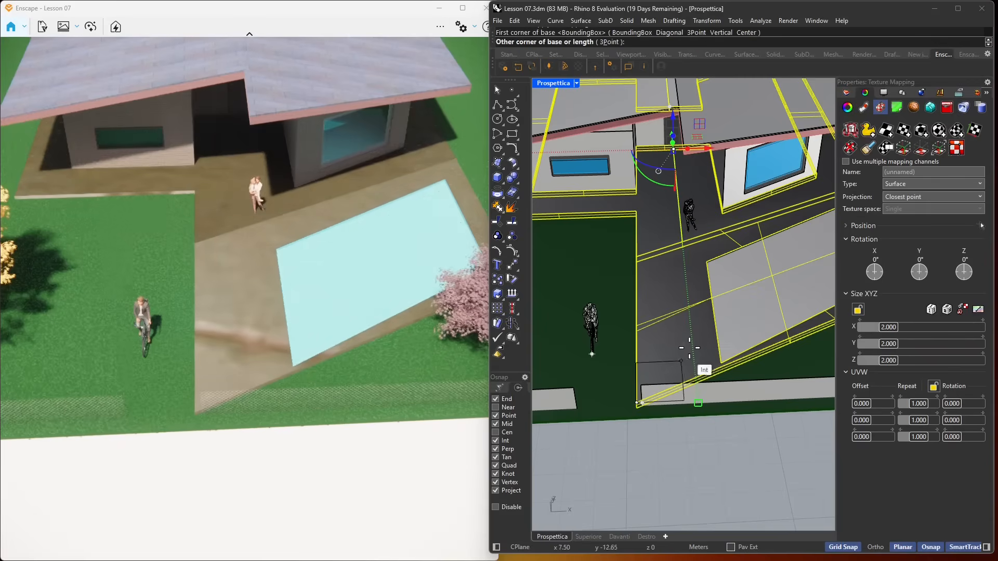
{"action": "left_click", "coordinate": [729, 315]}
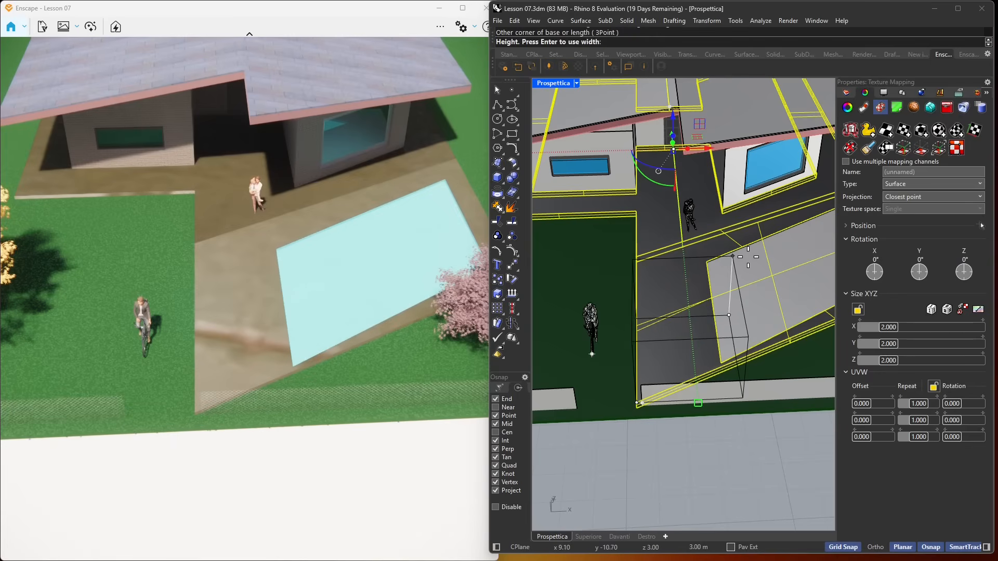
{"action": "left_click", "coordinate": [733, 257]}
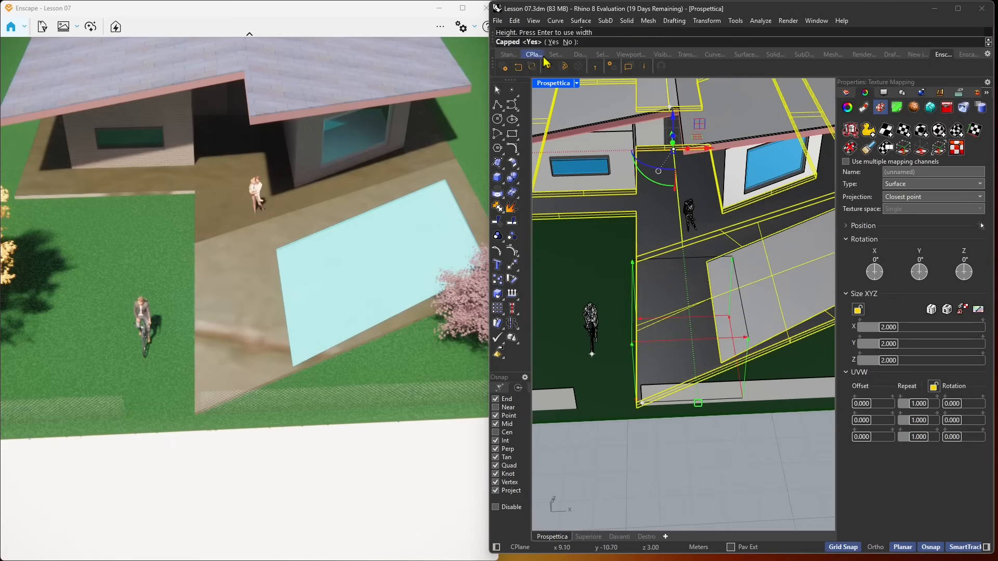
{"action": "key", "text": "Return"}
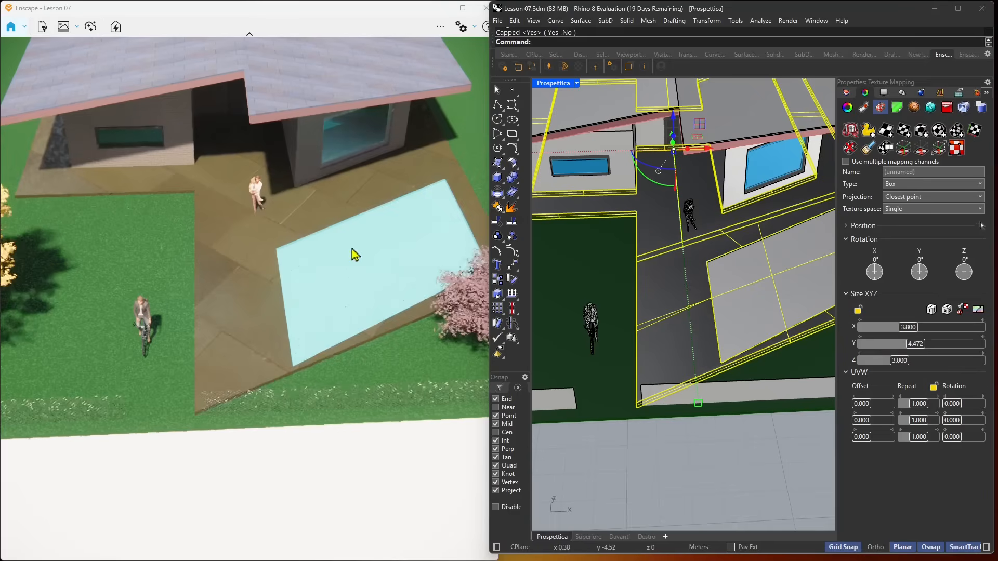
{"action": "right_click_drag", "start_coordinate": [225, 311], "coordinate": [306, 333]}
{"action": "right_click_drag", "start_coordinate": [211, 317], "coordinate": [181, 271]}
{"action": "right_click_drag", "start_coordinate": [278, 317], "coordinate": [285, 320]}
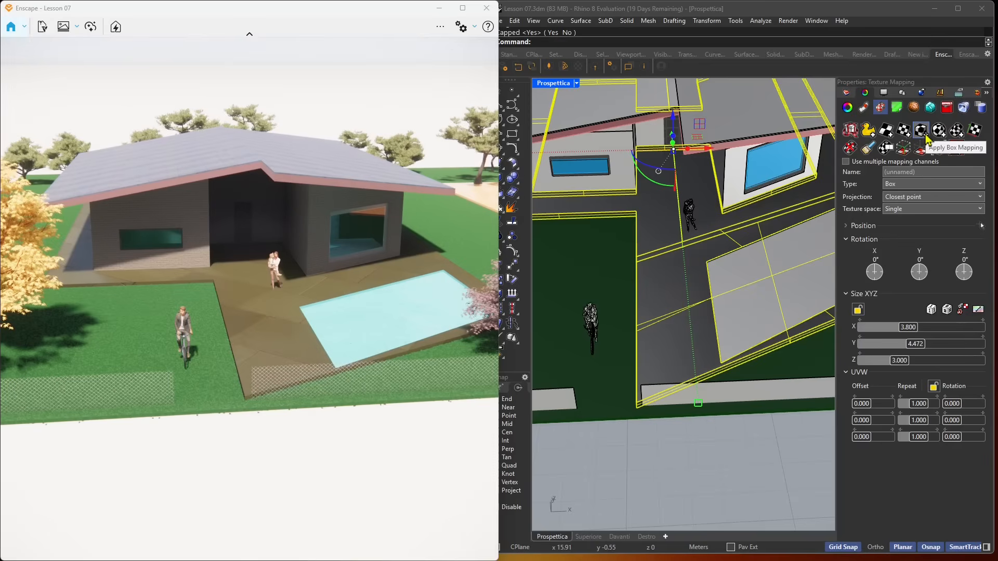
- Replace the paving's mapping with a capped box mapping of about 1.4 × 1.67 × 1.3 m from the same front corner
{"action": "left_click", "coordinate": [849, 151]}
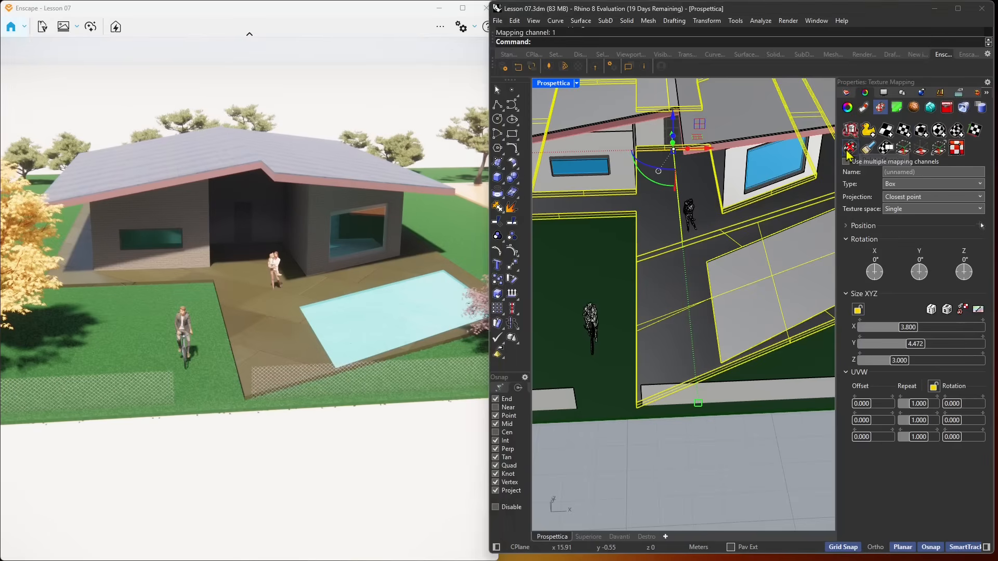
{"action": "left_click", "coordinate": [925, 135]}
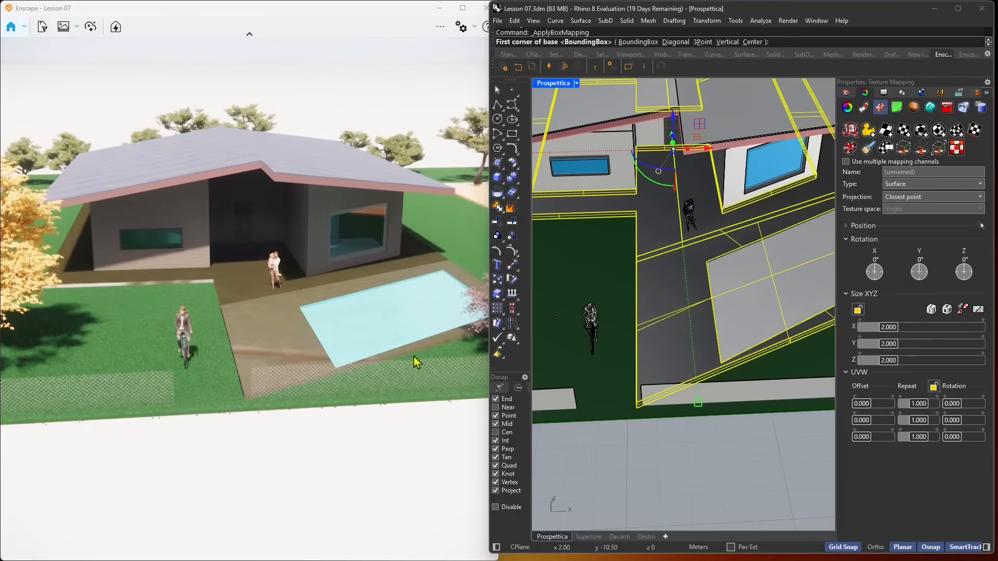
{"action": "left_click", "coordinate": [637, 403]}
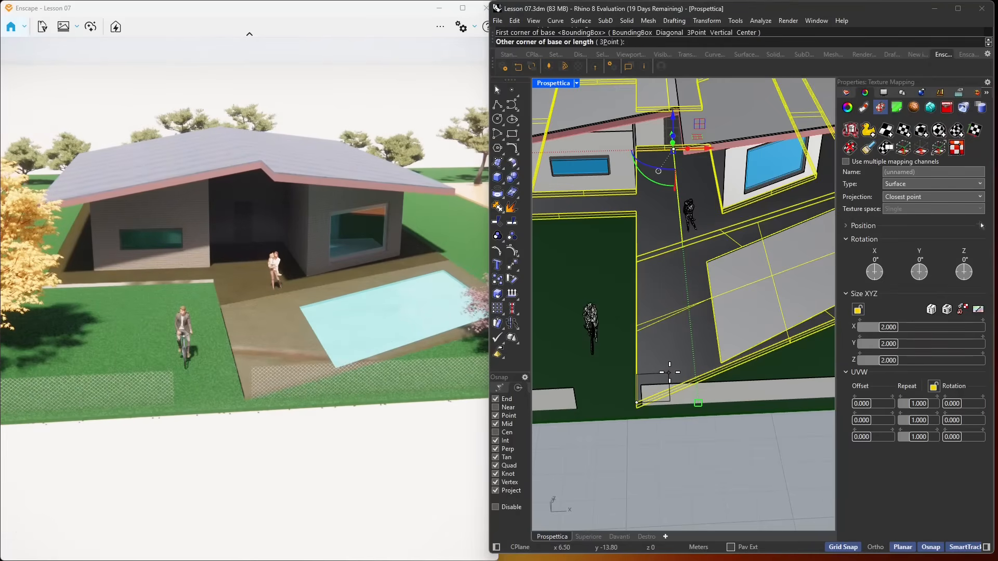
{"action": "left_click", "coordinate": [675, 368]}
{"action": "left_click", "coordinate": [684, 343]}
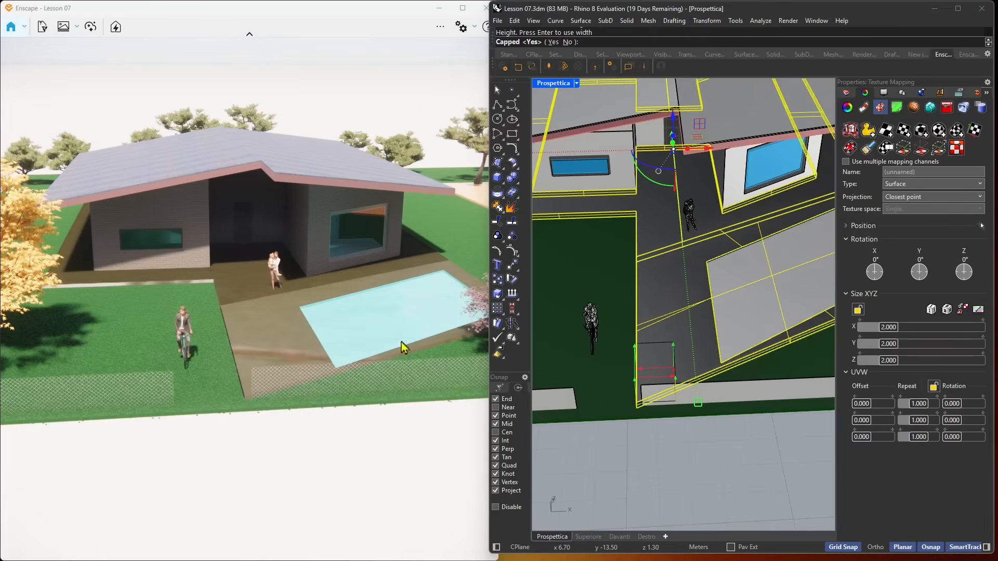
{"action": "key", "text": "Return"}
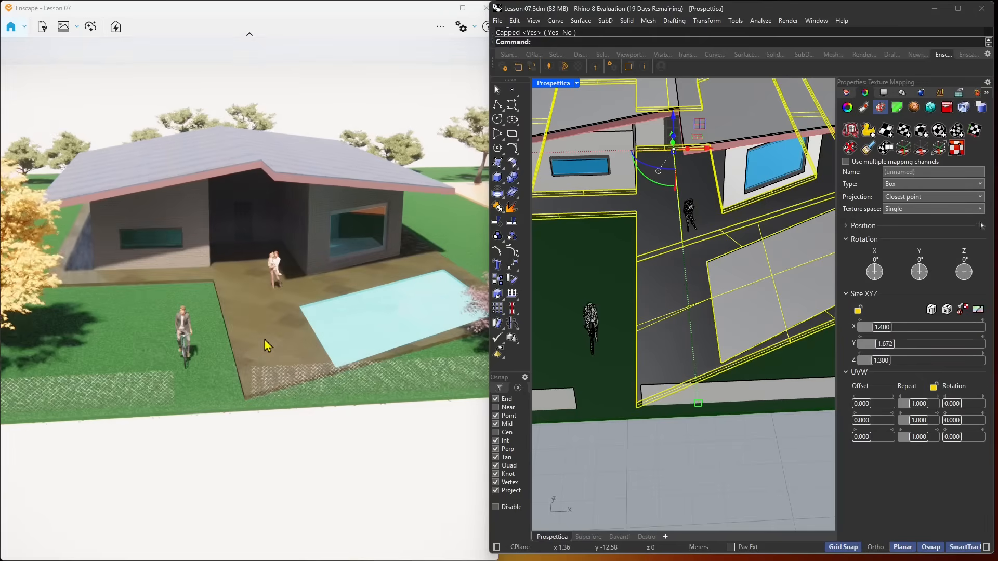
{"action": "right_click_drag", "start_coordinate": [285, 296], "coordinate": [269, 342]}
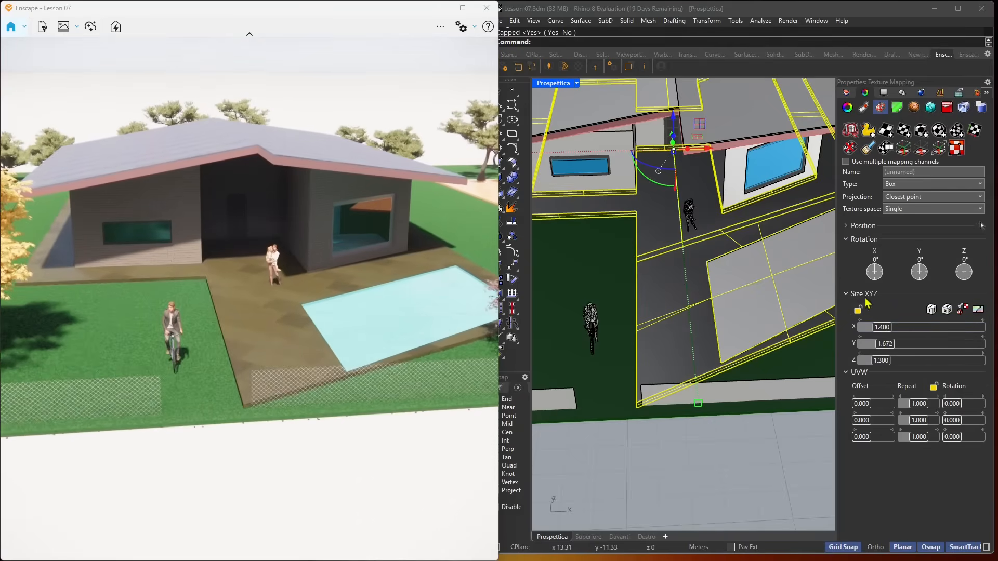
- Shift the box mapping position to X 7.000, Y -13.536 and Z 1.150
{"action": "left_click", "coordinate": [855, 226]}
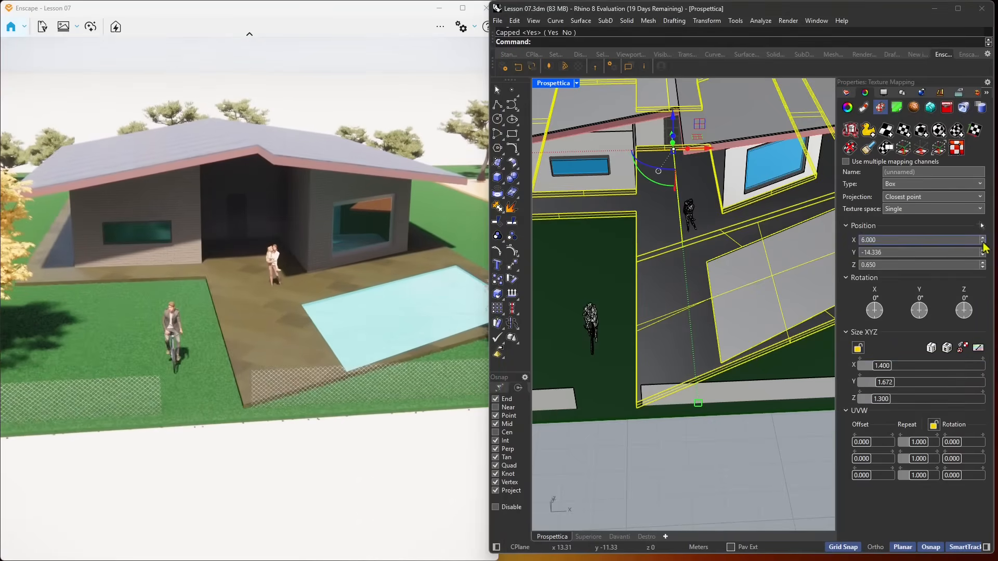
{"action": "left_click", "coordinate": [983, 238]}
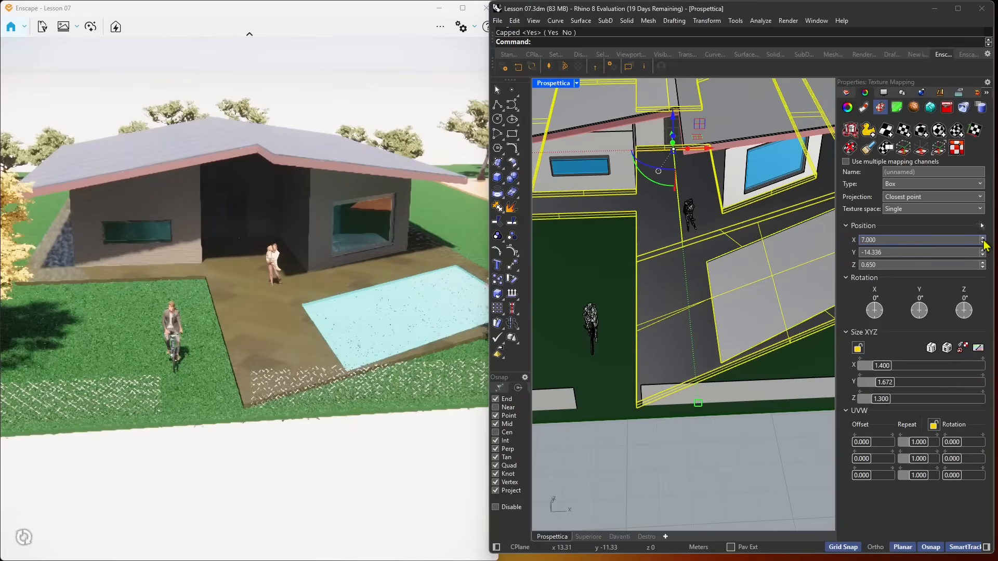
{"action": "left_click", "coordinate": [983, 250]}
{"action": "left_click", "coordinate": [983, 263]}
- Try rotating the box mapping about X, Y and Z, and reset all three rotations to 0°
{"action": "left_click_drag", "start_coordinate": [875, 311], "coordinate": [971, 312]}
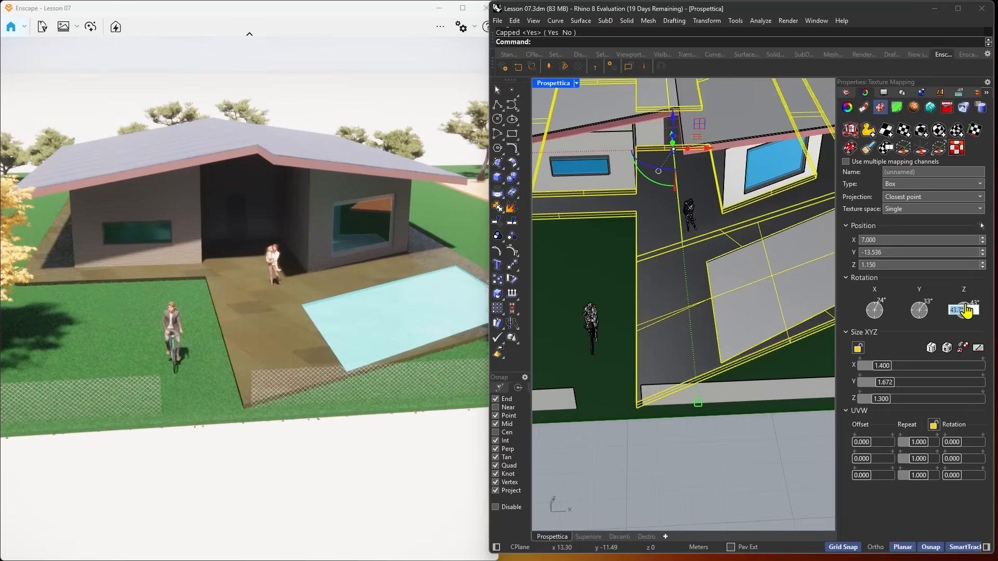
{"action": "double_click", "coordinate": [920, 311]}
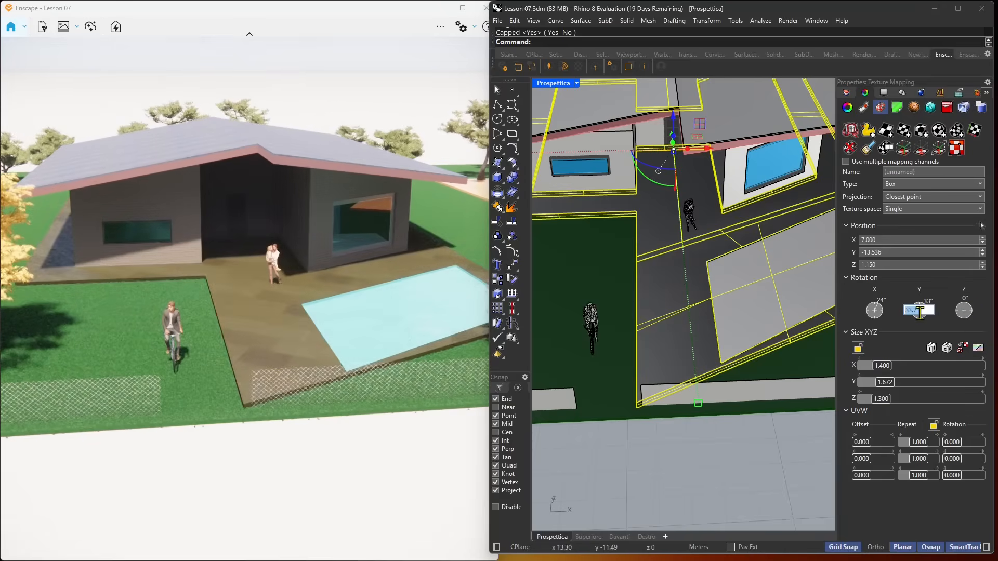
{"action": "left_click", "coordinate": [868, 311]}
{"action": "double_click", "coordinate": [875, 310]}
{"action": "type", "text": "0"}
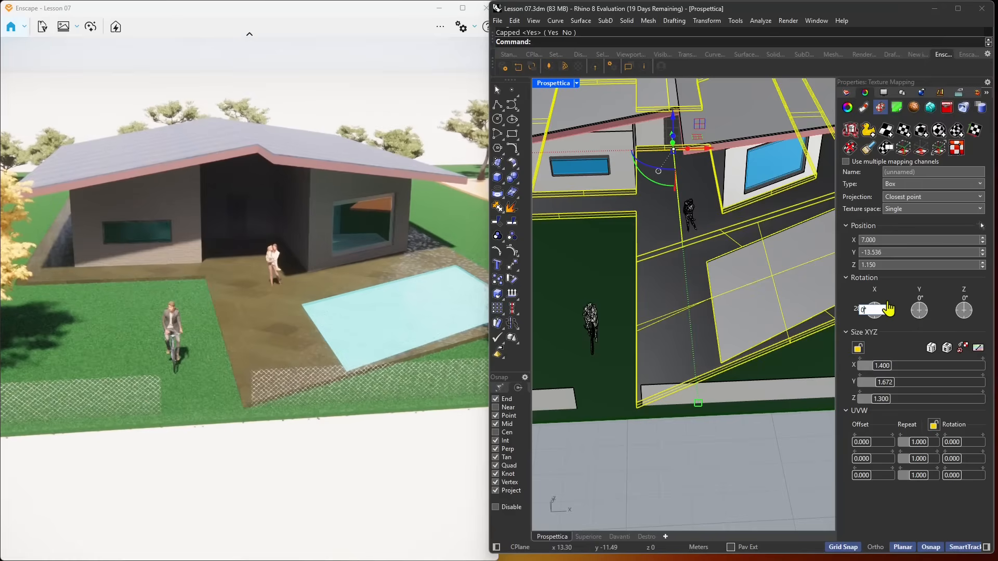
{"action": "key", "text": "Return"}
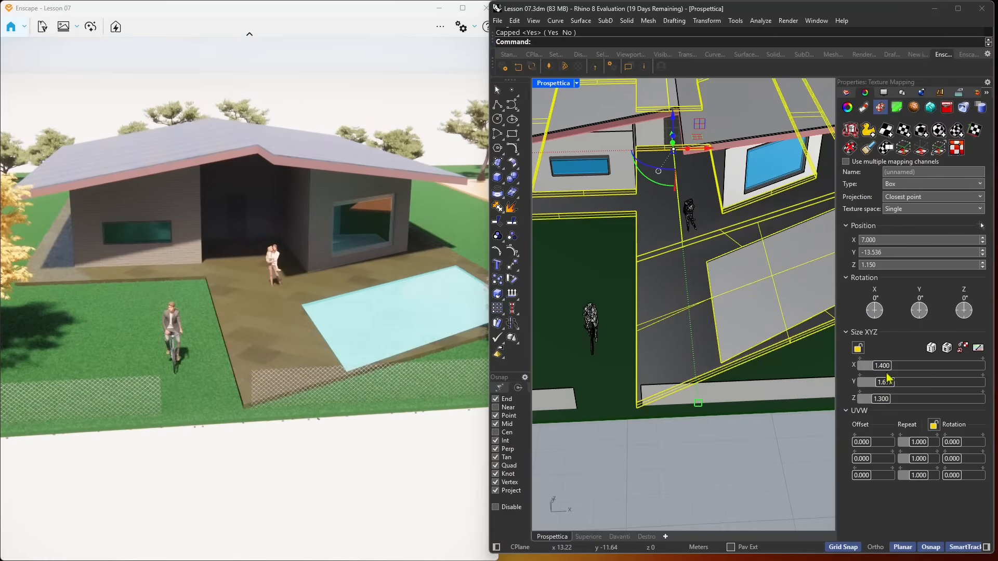
- Experiment with the box mapping's size on each axis and set X, Y and Z to 1.000
{"action": "left_click", "coordinate": [842, 278]}
{"action": "left_click", "coordinate": [844, 225]}
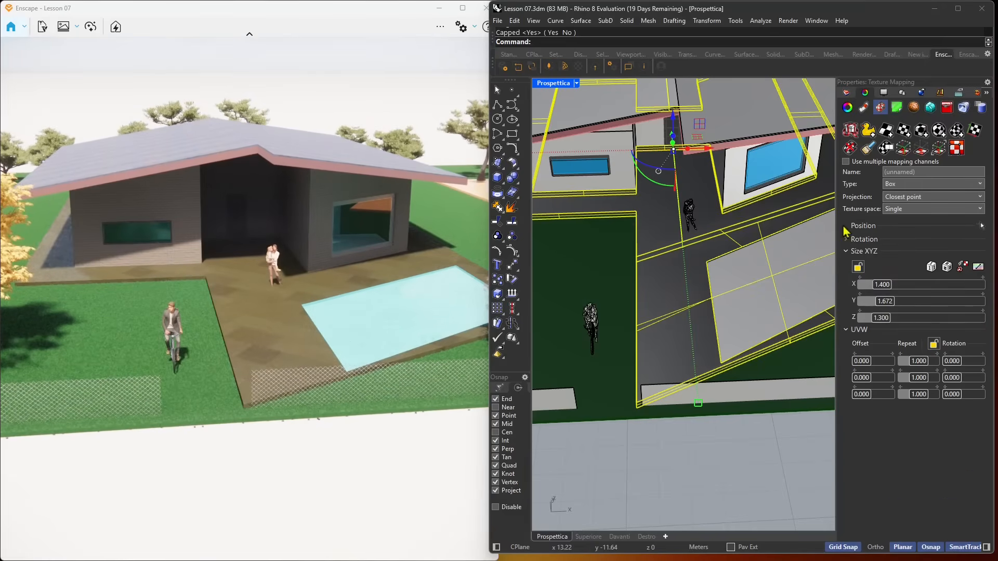
{"action": "left_click", "coordinate": [884, 286]}
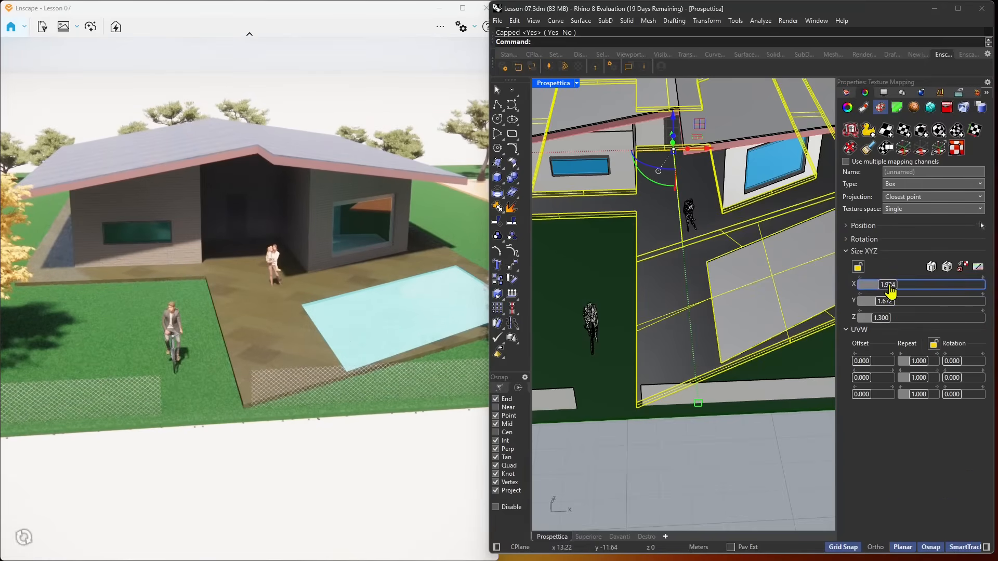
{"action": "left_click_drag", "start_coordinate": [883, 286], "coordinate": [876, 322]}
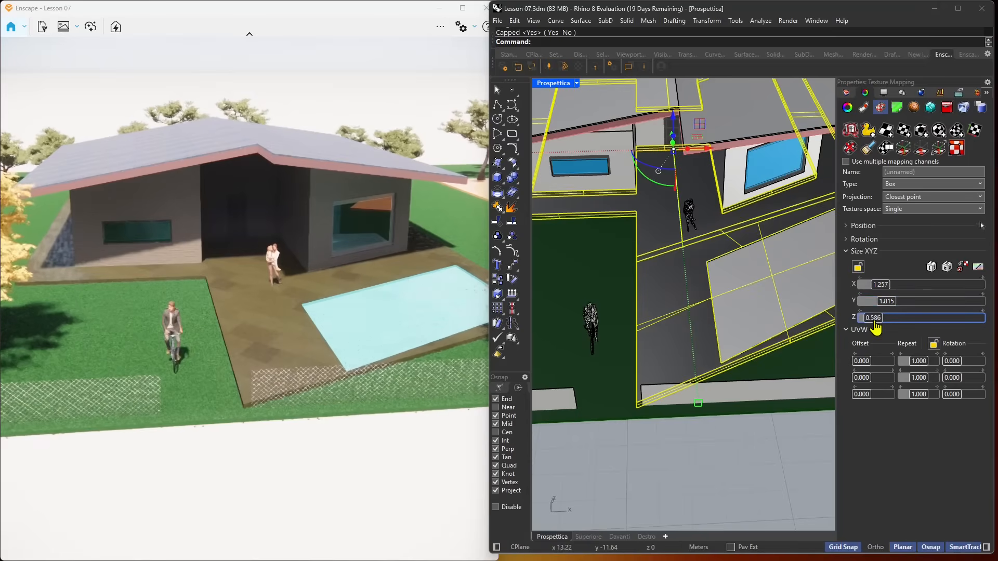
{"action": "left_click", "coordinate": [931, 267]}
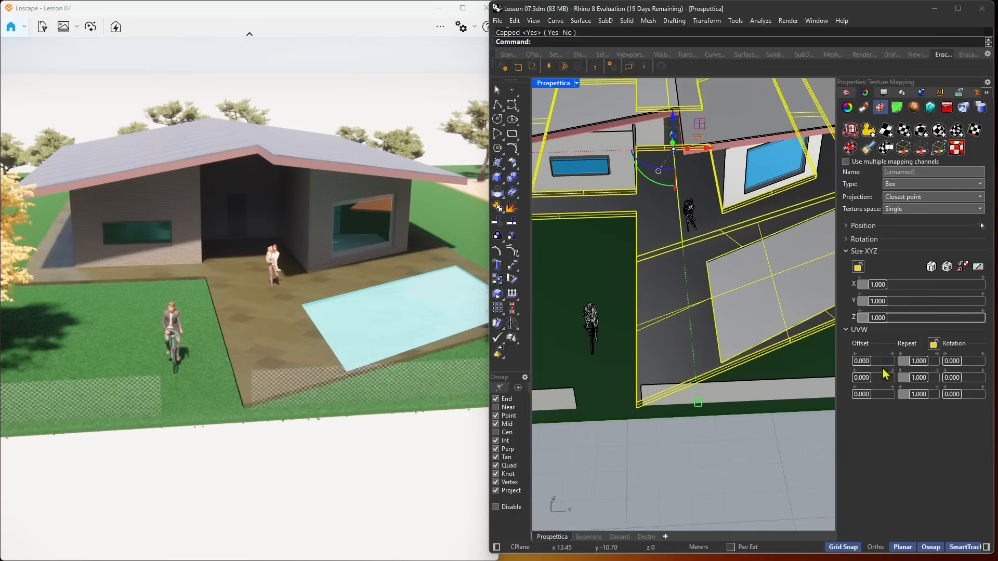
- Set the UVW offsets to 0.130 and 0.739, repeats to 1.273, 1.273 and 1.136, and rotations to 0.174, 0.326 and 0.413
{"action": "left_click_drag", "start_coordinate": [864, 365], "coordinate": [921, 402]}
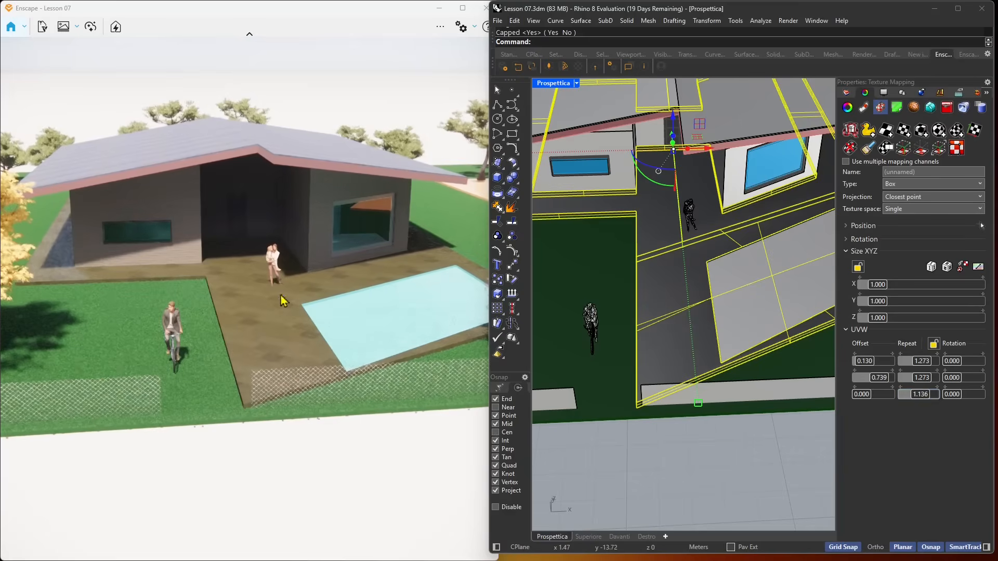
{"action": "left_click_drag", "start_coordinate": [959, 368], "coordinate": [966, 397]}
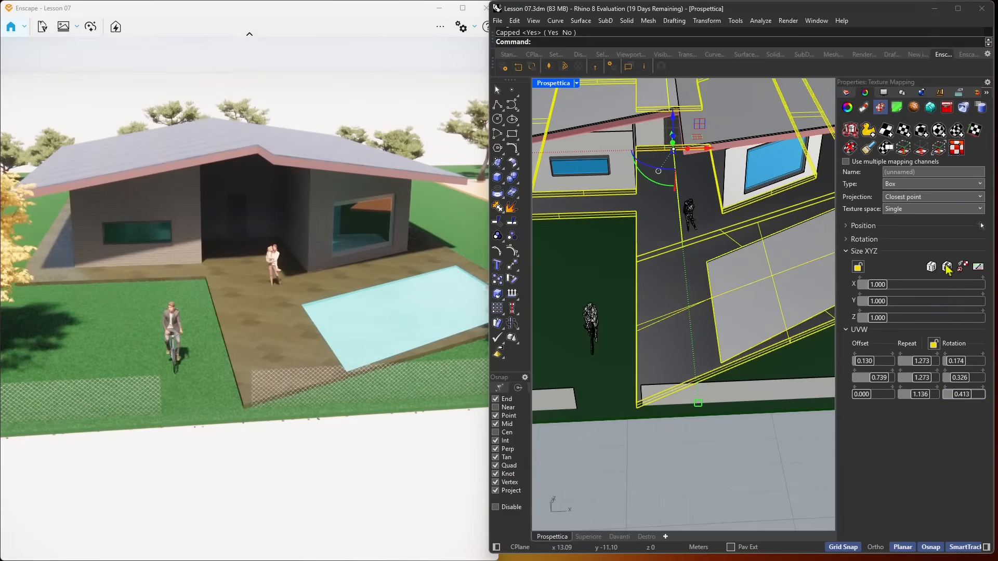
{"action": "left_click", "coordinate": [847, 251]}
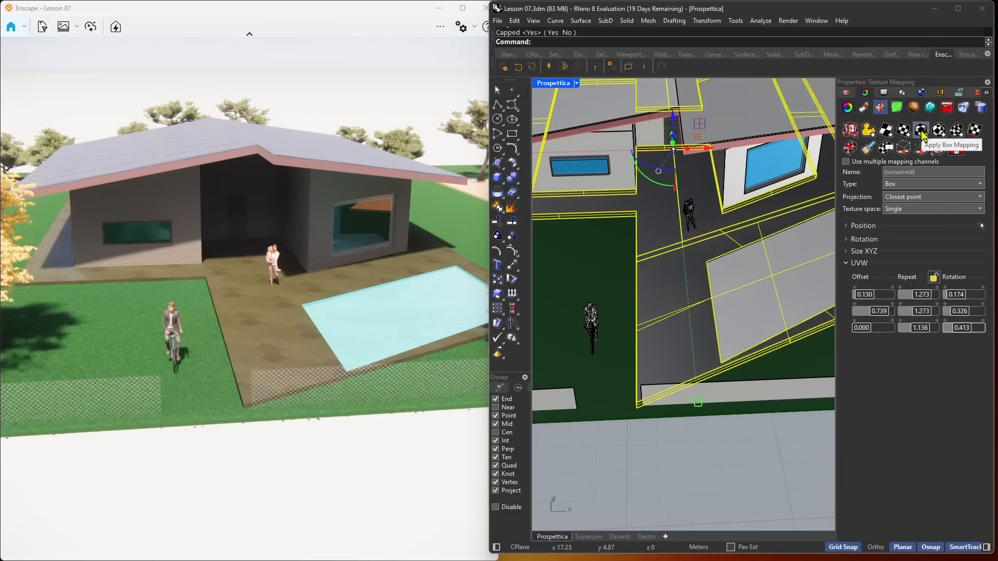
{"action": "right_click_drag", "start_coordinate": [309, 313], "coordinate": [432, 241]}
- Reopen the Enscape Material Editor and review the albedo, tint color, height map and reflections settings of Pietra 03
{"action": "left_click", "coordinate": [578, 66]}
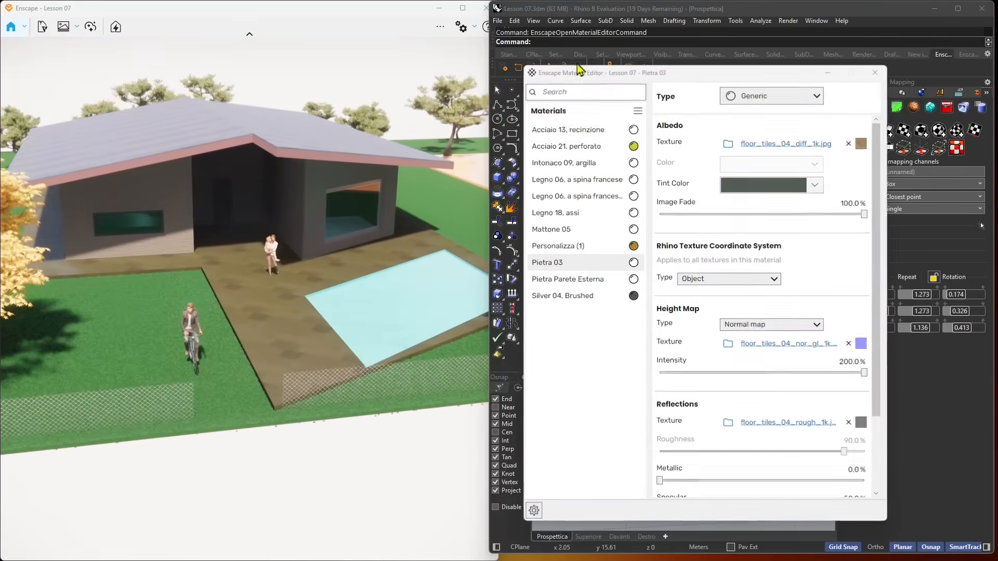
{"action": "left_click_drag", "start_coordinate": [659, 76], "coordinate": [661, 85]}
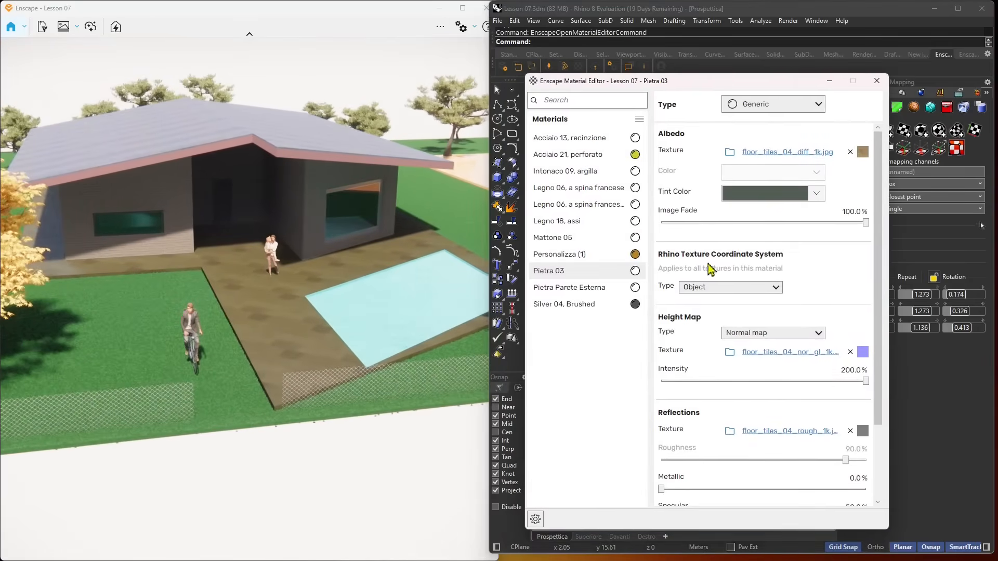
{"action": "scroll", "coordinate": [879, 193], "scroll_direction": "down", "scroll_amount": 5}
{"action": "scroll", "coordinate": [879, 193], "scroll_direction": "up", "scroll_amount": 5}
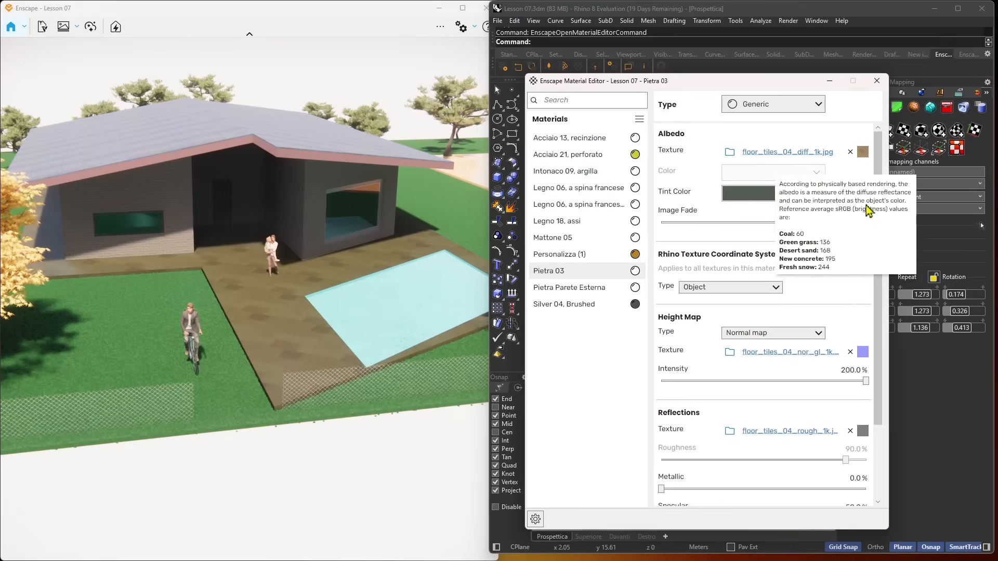
{"action": "left_click", "coordinate": [760, 194]}
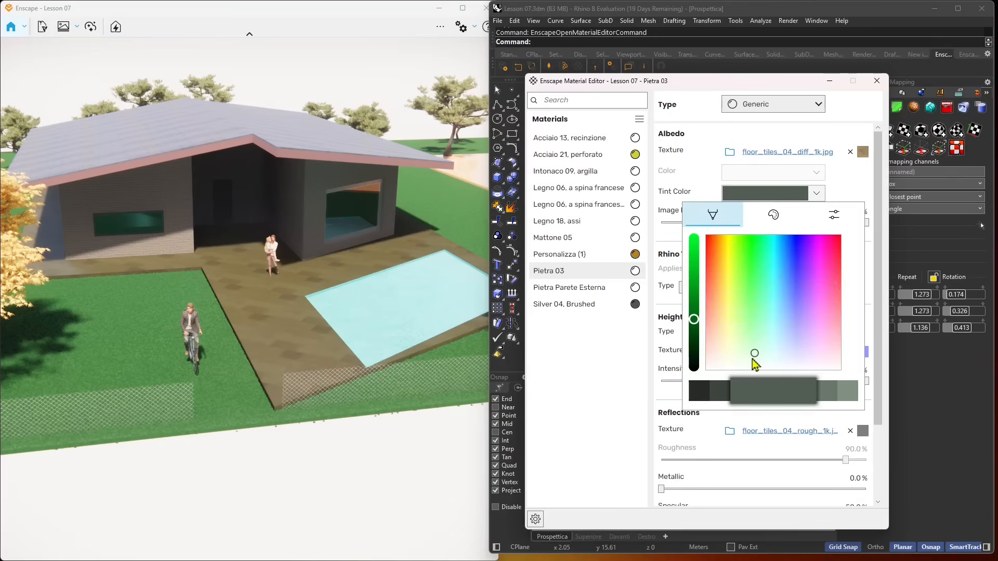
{"action": "left_click", "coordinate": [589, 336]}
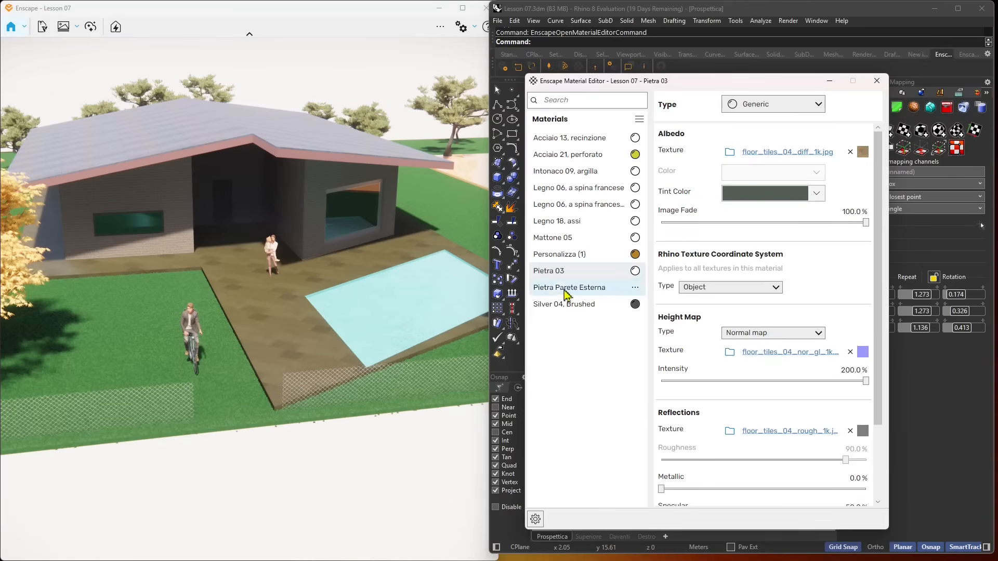
{"action": "left_click", "coordinate": [569, 255]}
{"action": "left_click", "coordinate": [569, 271]}
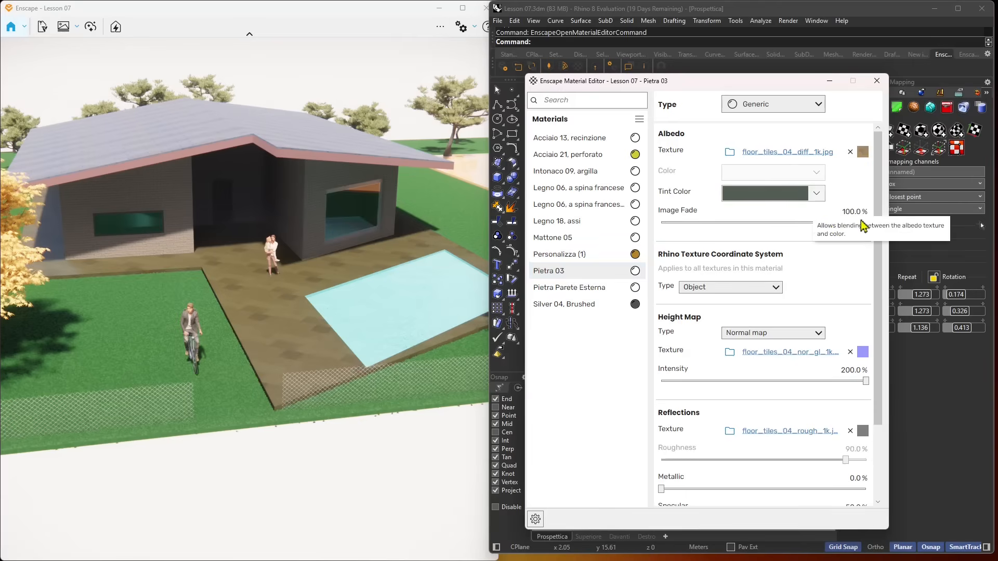
- Shift the albedo tint color of Pietra 03 from greenish grey to a muted olive brown
{"action": "left_click", "coordinate": [795, 196]}
{"action": "mouse_move", "coordinate": [756, 354]}
{"action": "left_mouse_down"}
{"action": "mouse_move", "coordinate": [834, 359]}
{"action": "mouse_move", "coordinate": [726, 355]}
{"action": "left_mouse_up"}
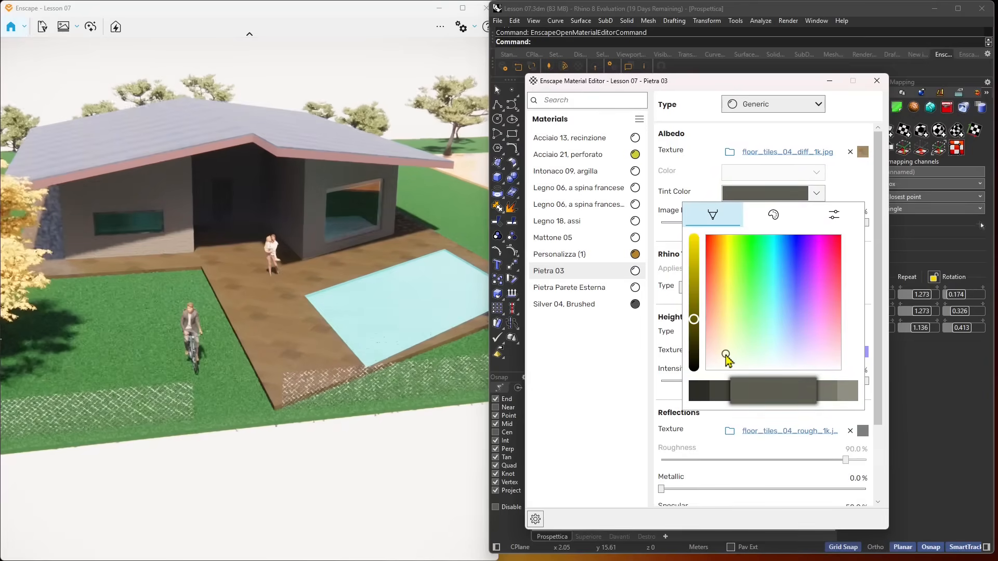
{"action": "left_click_drag", "start_coordinate": [727, 357], "coordinate": [735, 356]}
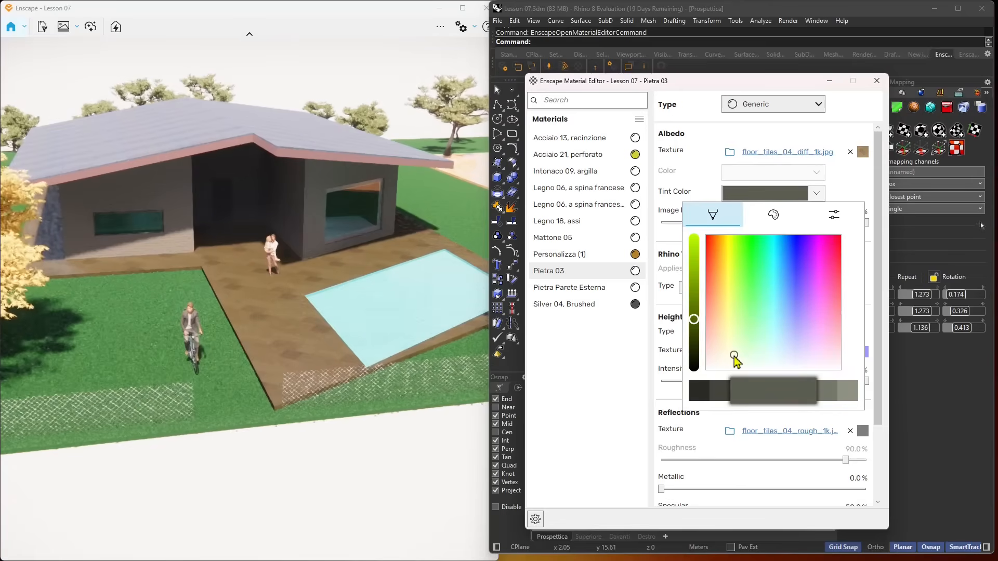
{"action": "left_click", "coordinate": [857, 196]}
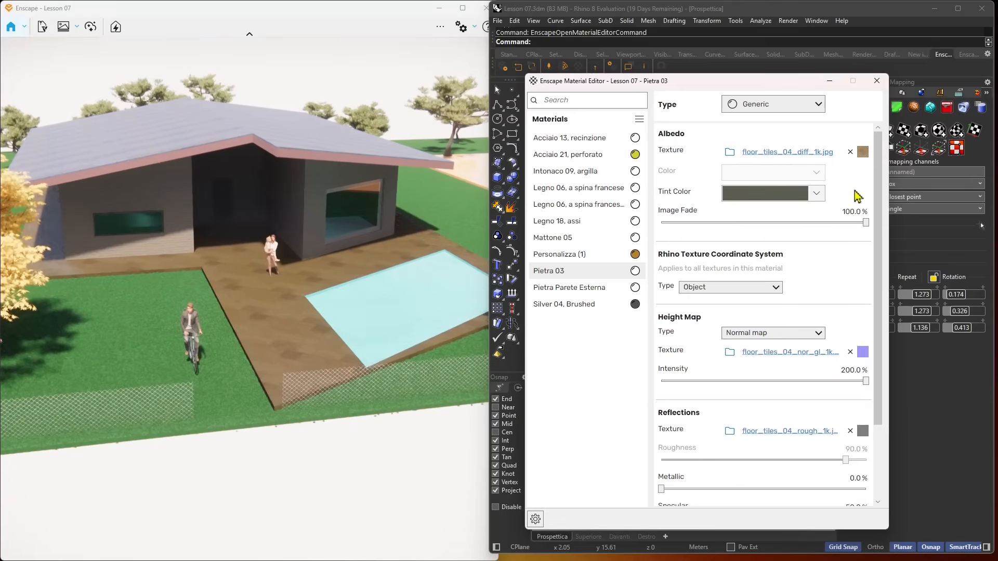
{"action": "left_click", "coordinate": [759, 195]}
{"action": "left_click", "coordinate": [842, 399]}
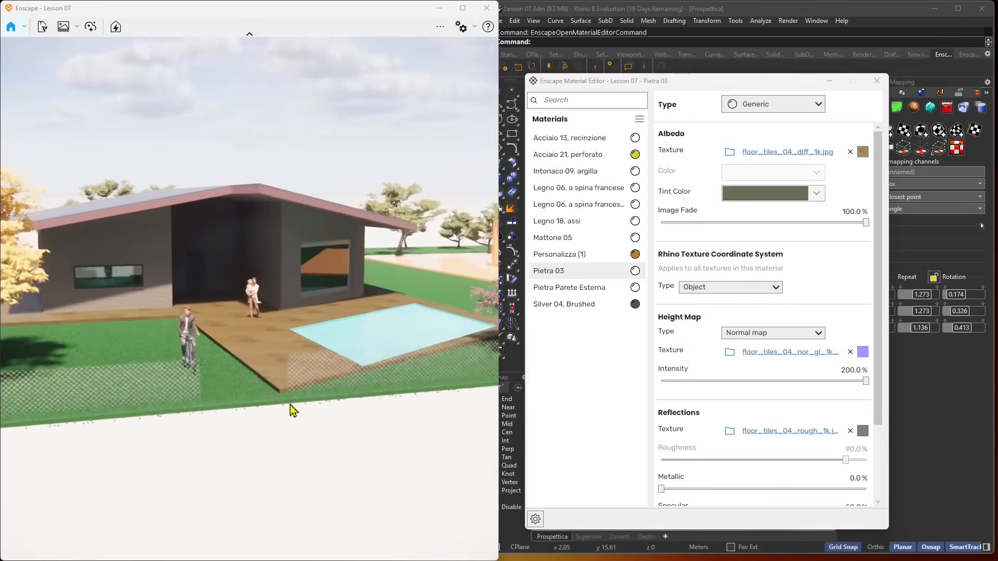
- Examine the transparency settings of Pietra 03 and its Cutout and Transmittance type options
{"action": "scroll", "coordinate": [724, 415], "scroll_direction": "down", "scroll_amount": 3}
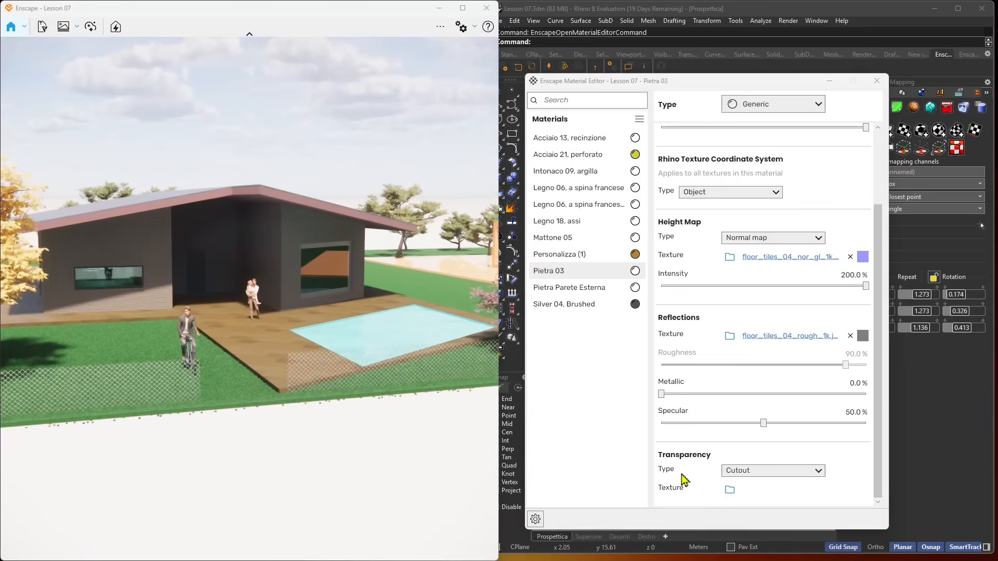
{"action": "left_click", "coordinate": [735, 472]}
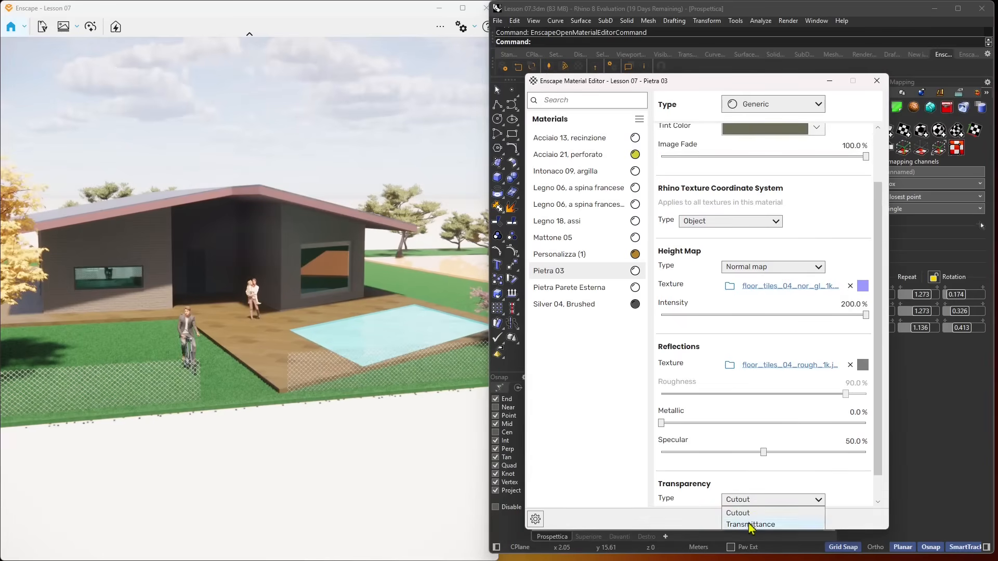
{"action": "left_click", "coordinate": [750, 486]}
{"action": "left_click_drag", "start_coordinate": [878, 468], "coordinate": [878, 491]}
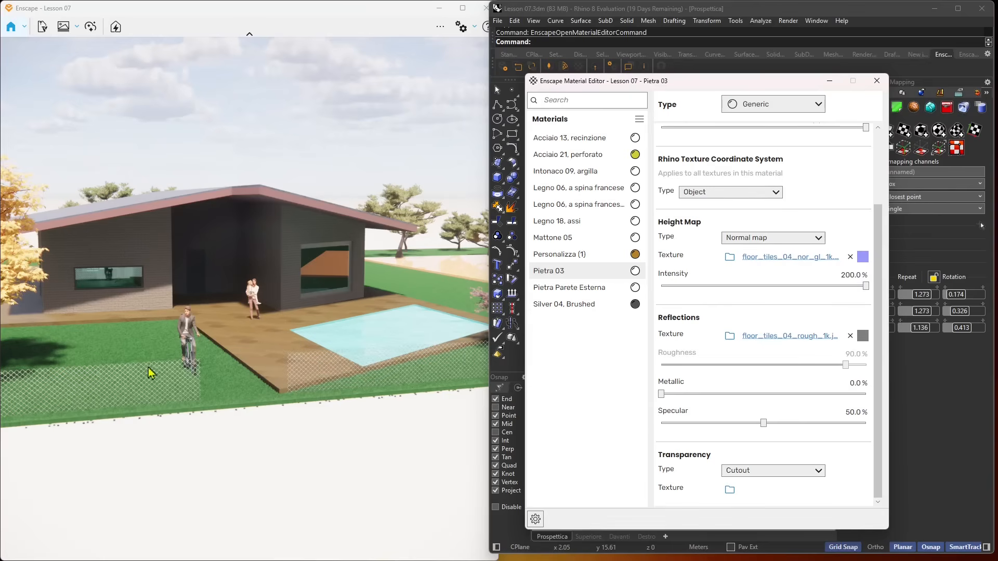
- Select the fence surface in Rhino and inspect the albedo, normal and cutout textures of Acciaio 13, recinzione
{"action": "left_click_drag", "start_coordinate": [713, 80], "coordinate": [338, 110]}
{"action": "right_click_drag", "start_coordinate": [628, 373], "coordinate": [641, 336]}
{"action": "left_click", "coordinate": [624, 273]}
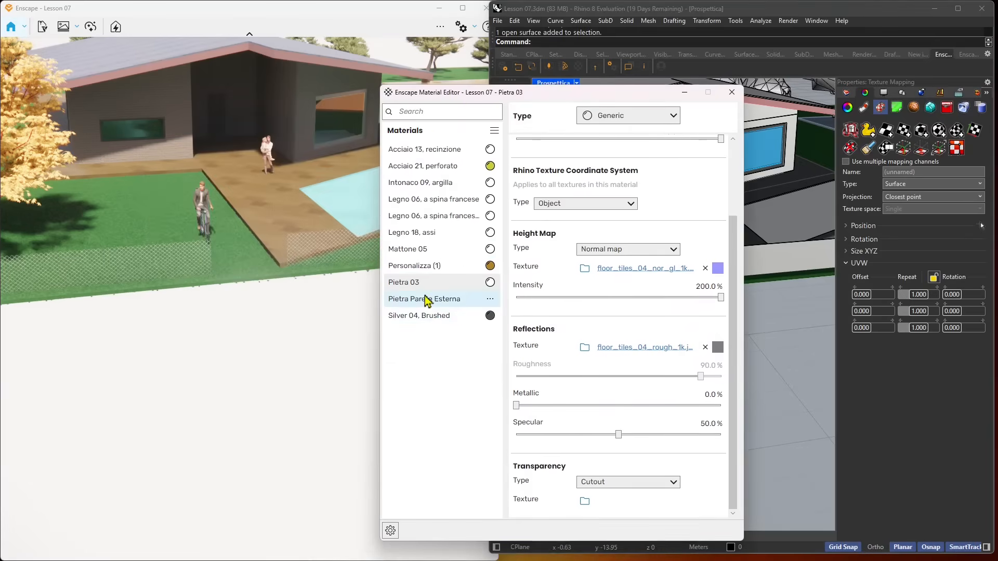
{"action": "left_click", "coordinate": [434, 153]}
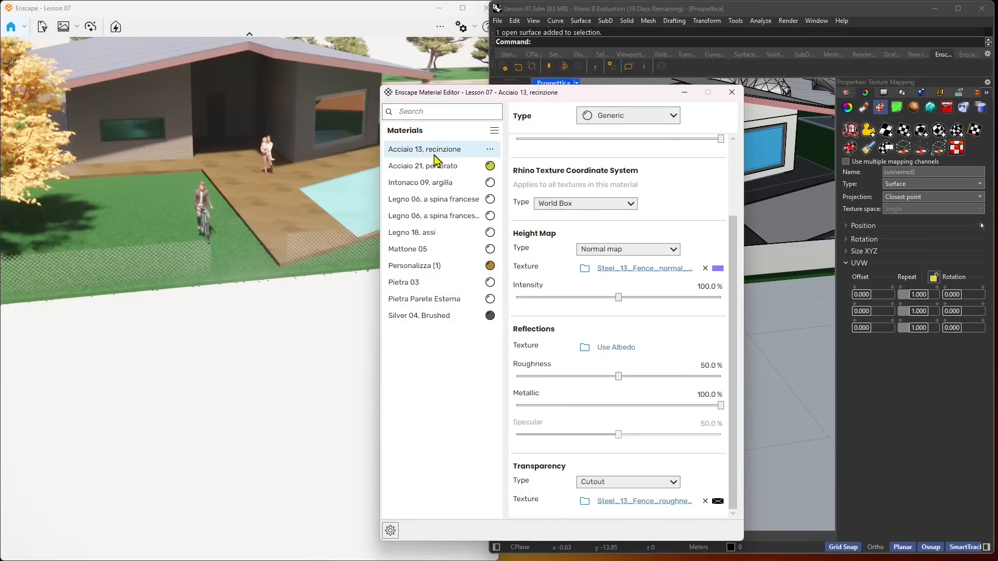
{"action": "left_click", "coordinate": [665, 502]}
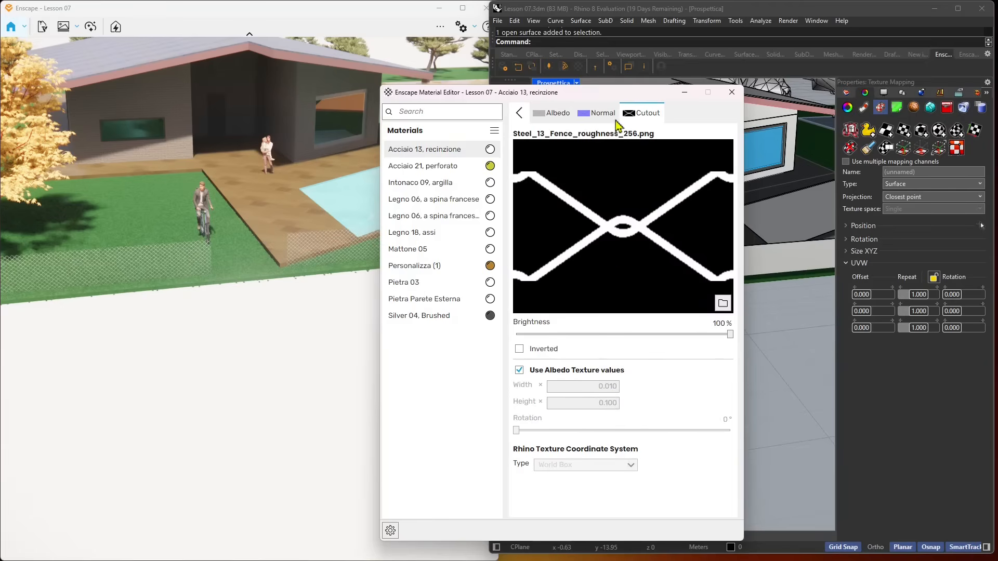
{"action": "left_click", "coordinate": [563, 117]}
{"action": "left_click", "coordinate": [603, 117]}
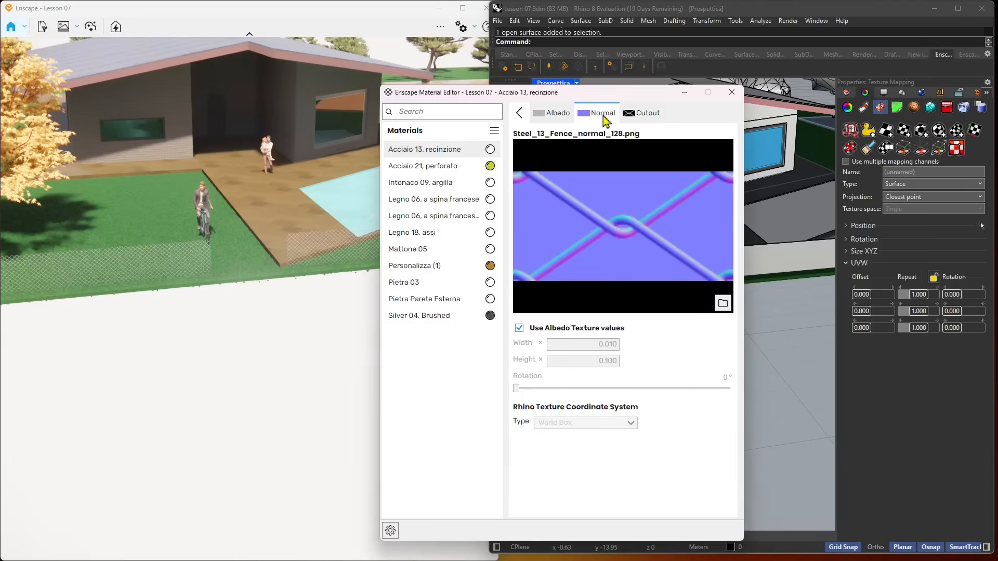
{"action": "left_click", "coordinate": [638, 114]}
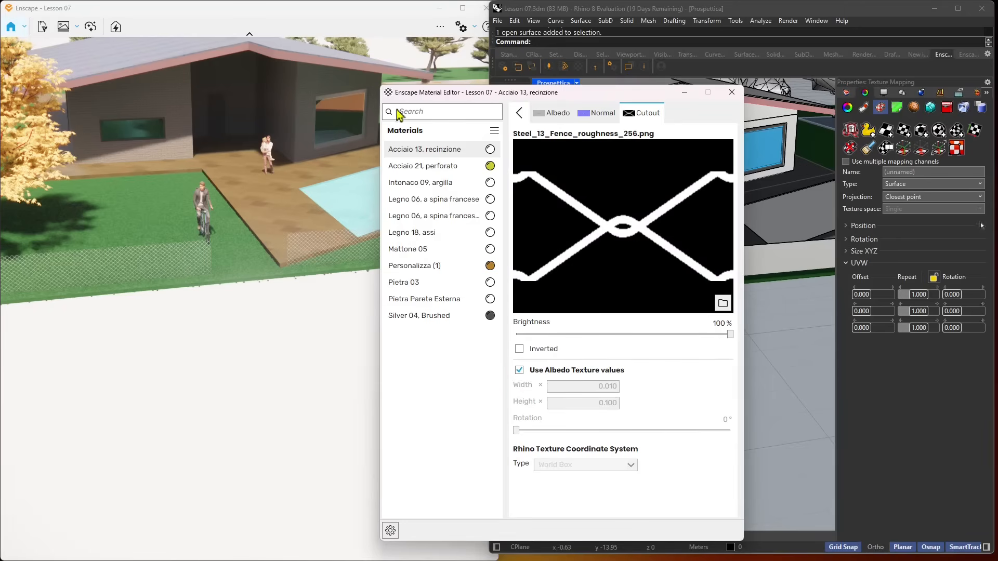
- Open the Enscape Material Library and browse the Metals category for fence, grid and perforated steel materials
{"action": "left_click", "coordinate": [732, 92]}
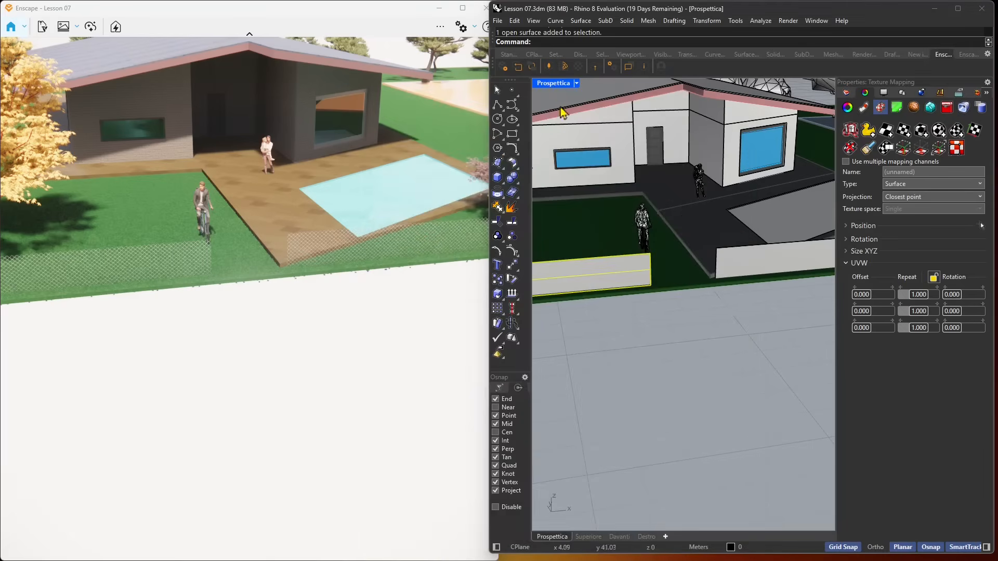
{"action": "left_click", "coordinate": [565, 68]}
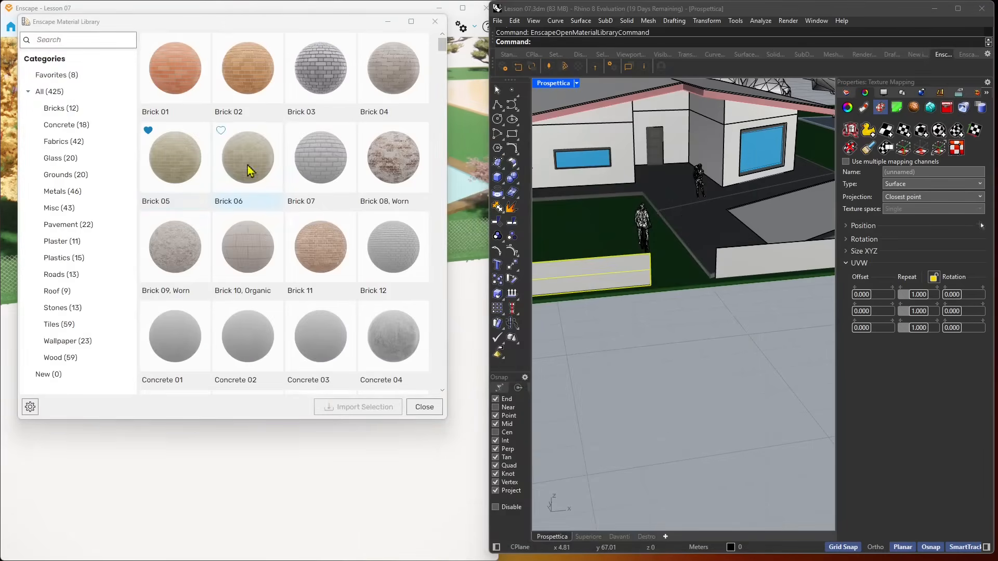
{"action": "left_click", "coordinate": [61, 192]}
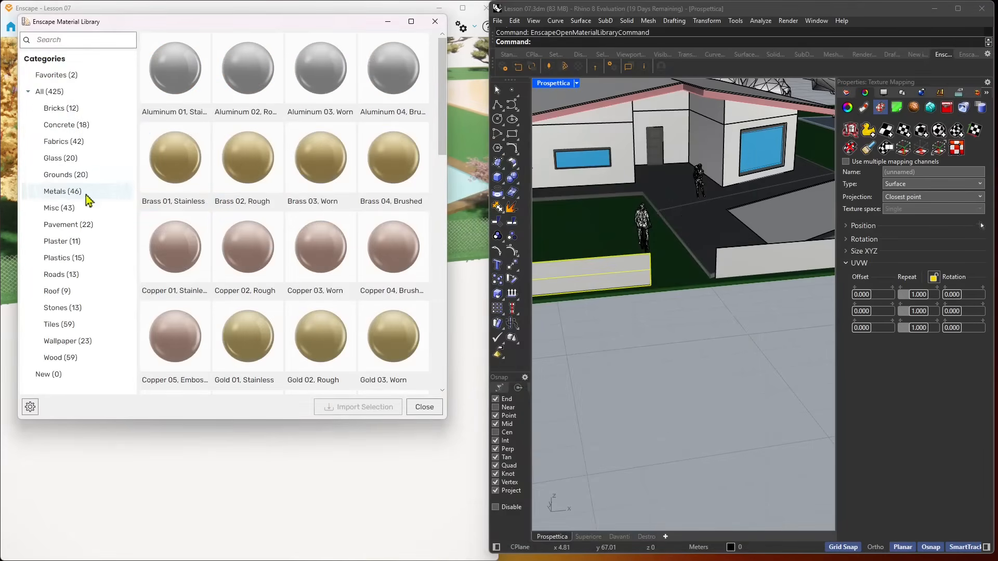
{"action": "left_click_drag", "start_coordinate": [439, 116], "coordinate": [441, 230]}
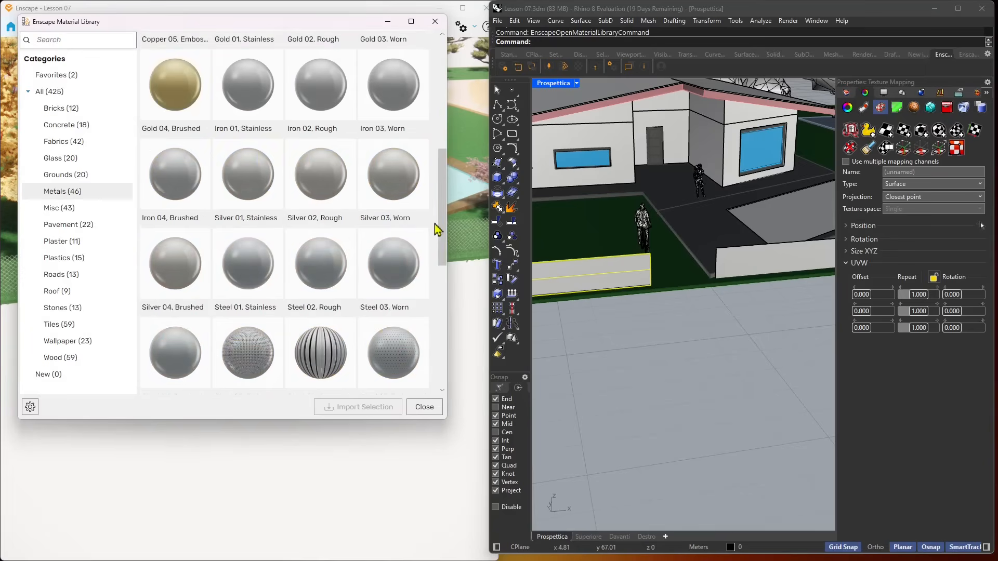
{"action": "scroll", "coordinate": [395, 372], "scroll_direction": "down", "scroll_amount": 2}
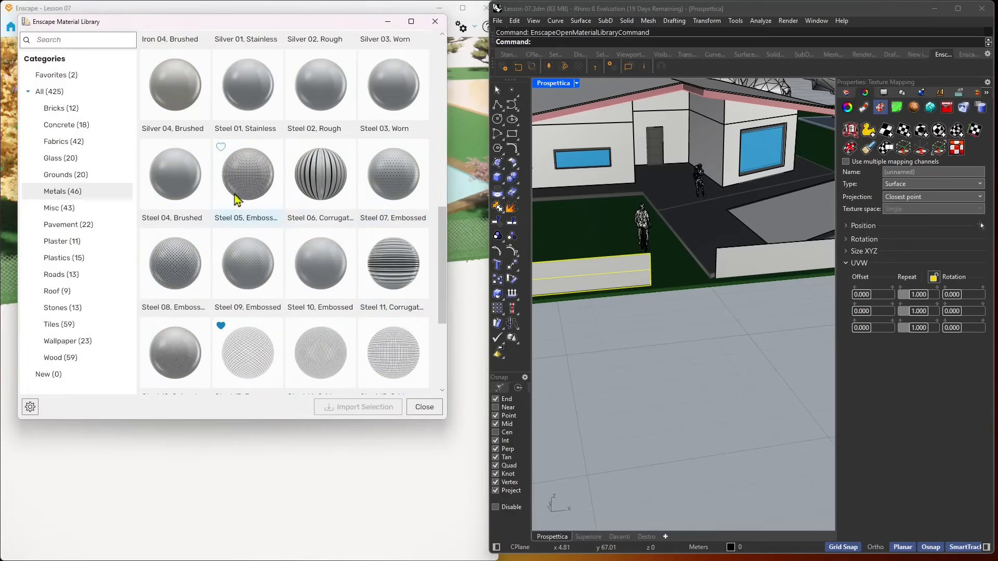
{"action": "scroll", "coordinate": [235, 294], "scroll_direction": "down", "scroll_amount": 2}
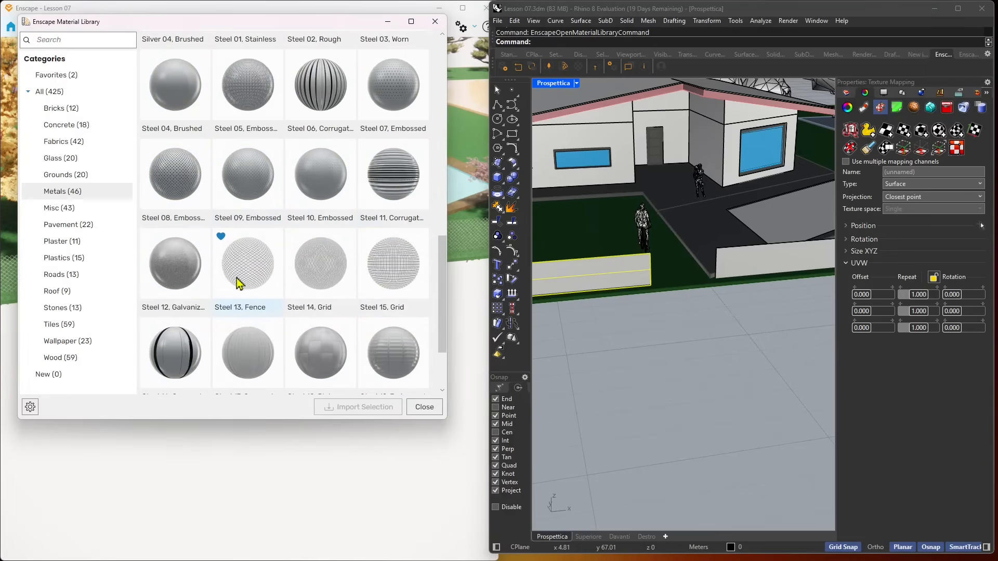
{"action": "scroll", "coordinate": [237, 289], "scroll_direction": "down", "scroll_amount": 2}
{"action": "scroll", "coordinate": [241, 373], "scroll_direction": "down", "scroll_amount": 1}
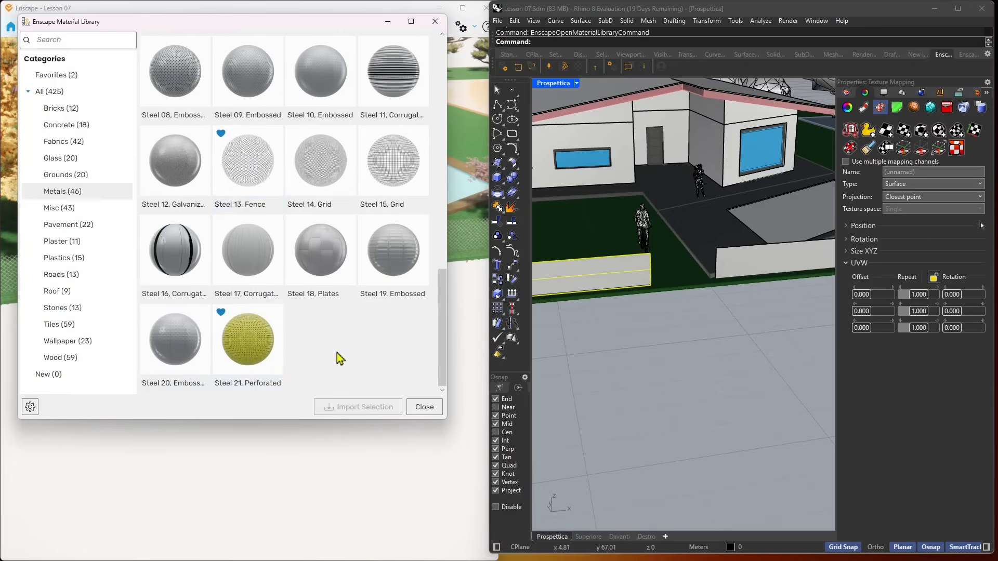
{"action": "scroll", "coordinate": [337, 360], "scroll_direction": "up", "scroll_amount": 2}
{"action": "scroll", "coordinate": [347, 352], "scroll_direction": "up", "scroll_amount": 2}
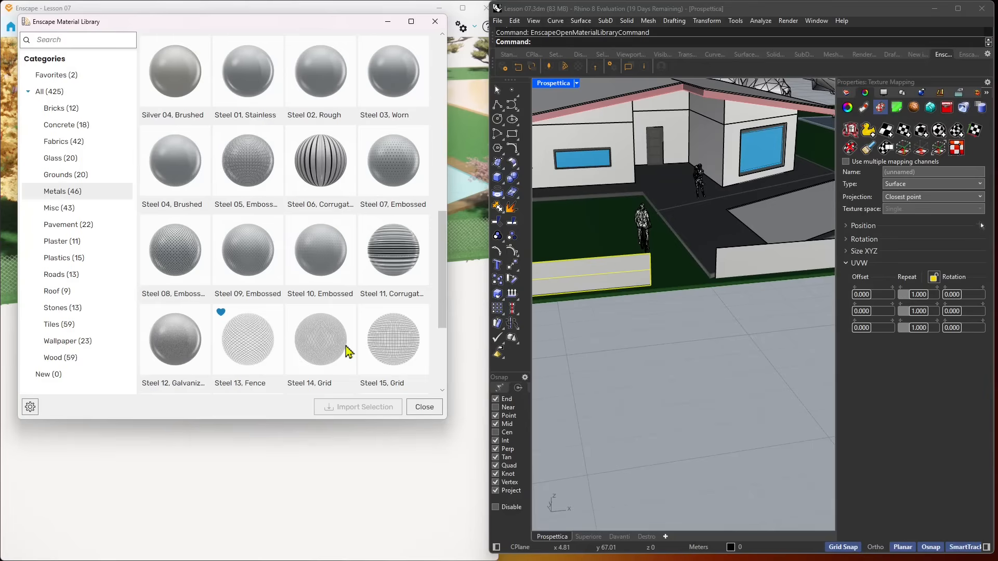
{"action": "scroll", "coordinate": [347, 352], "scroll_direction": "up", "scroll_amount": 10}
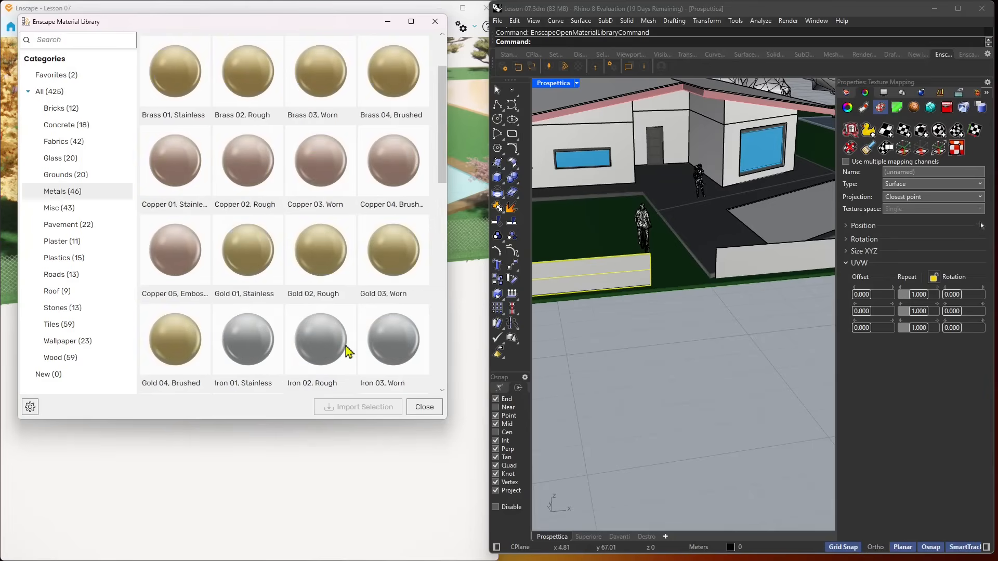
{"action": "scroll", "coordinate": [347, 352], "scroll_direction": "down", "scroll_amount": 15}
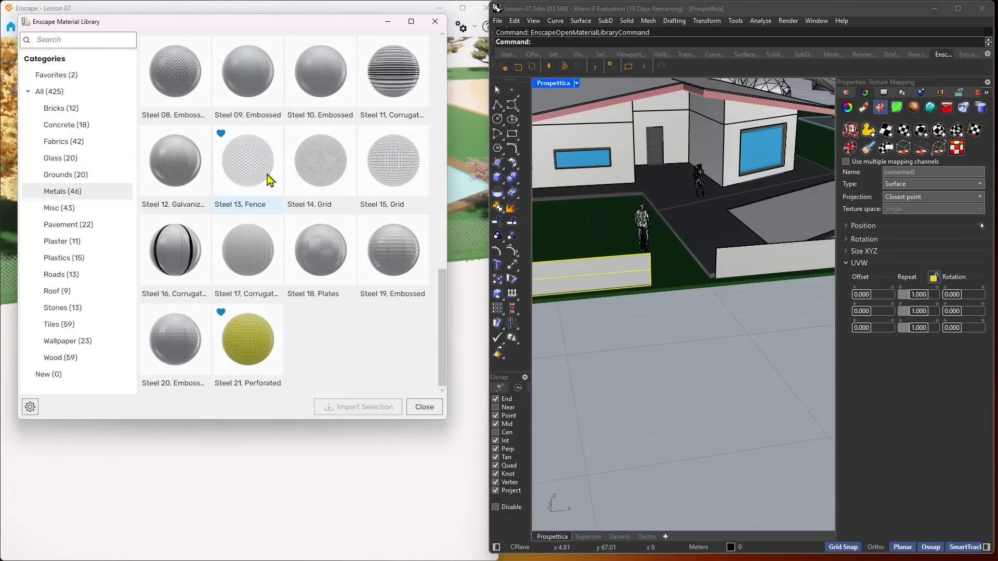
- Add Steel 15, Grid to the library favorites and import it into the project
{"action": "left_click", "coordinate": [388, 170]}
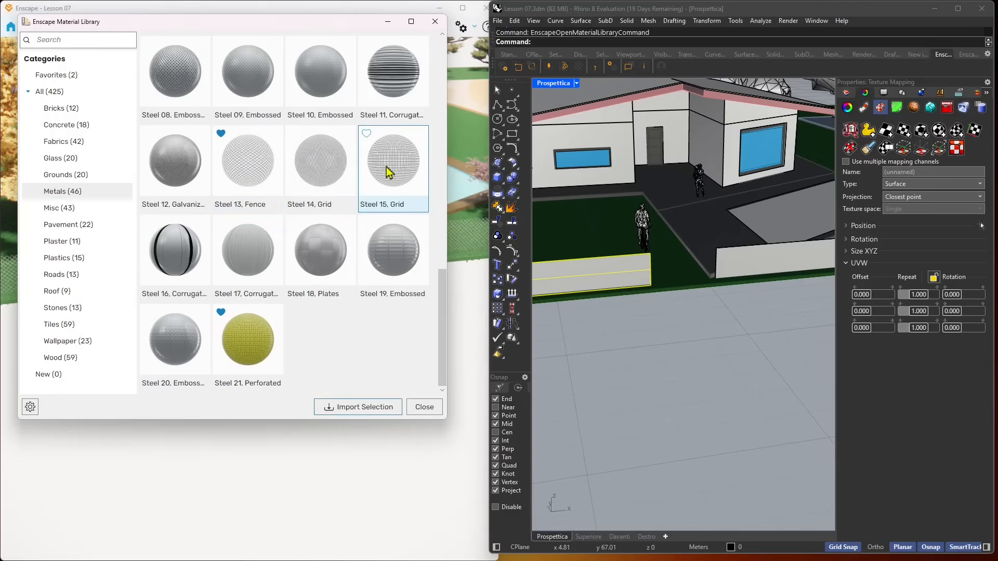
{"action": "left_click", "coordinate": [366, 134]}
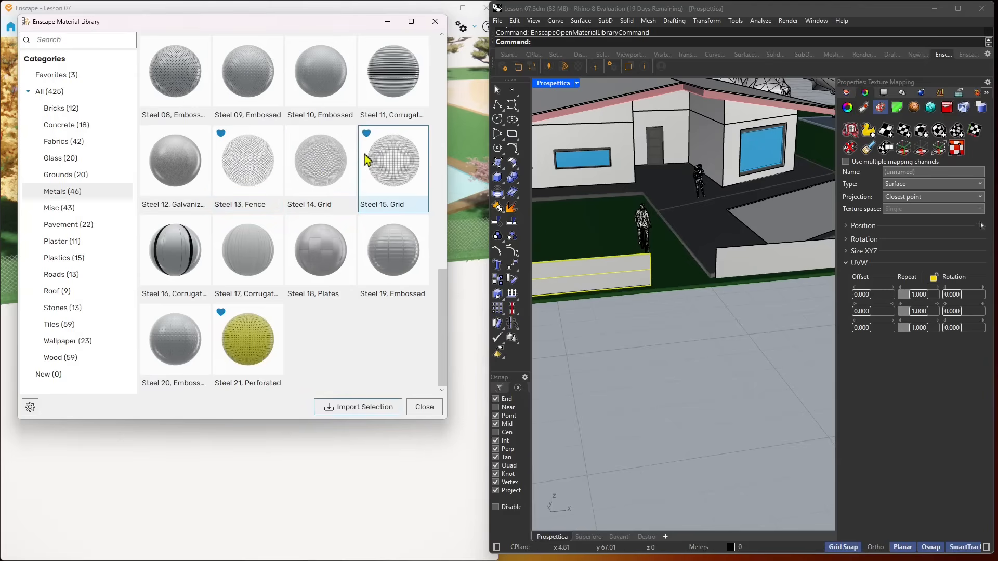
{"action": "left_click", "coordinate": [357, 407]}
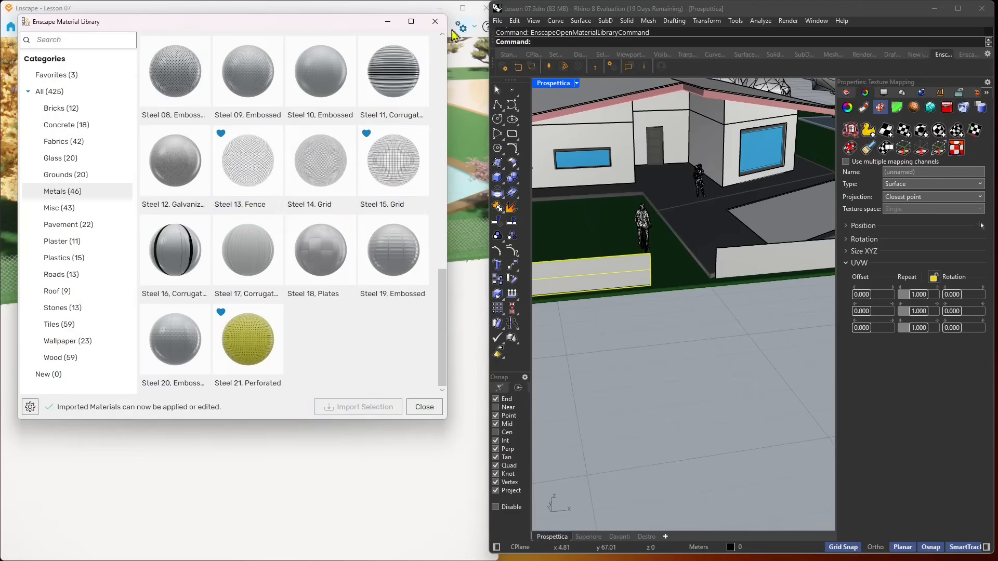
{"action": "left_click", "coordinate": [437, 23]}
- Open Steel 15, Grid in the Enscape Material Editor and inspect its cutout transparency texture
{"action": "left_click", "coordinate": [579, 66]}
{"action": "left_click", "coordinate": [421, 336]}
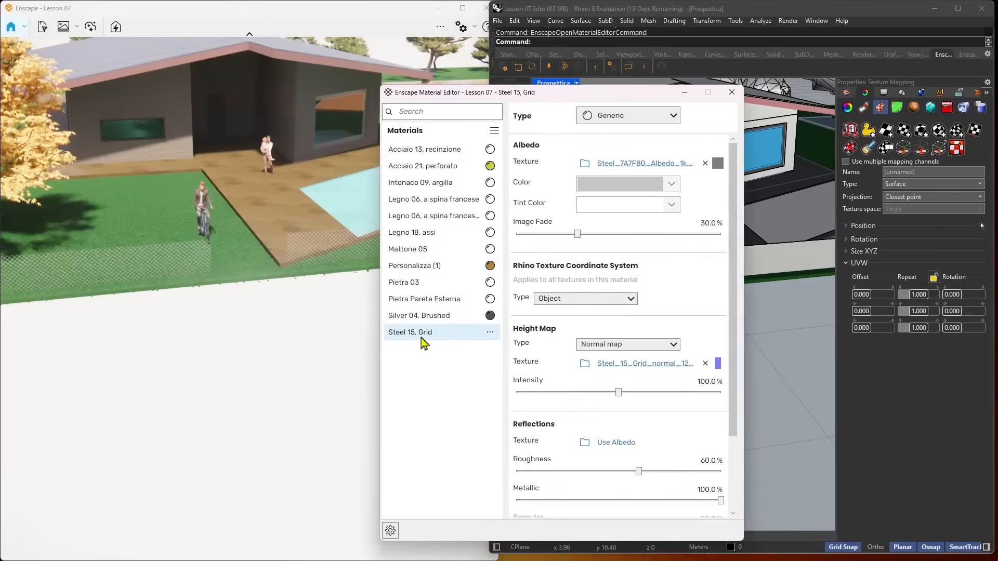
{"action": "scroll", "coordinate": [739, 333], "scroll_direction": "down", "scroll_amount": 3}
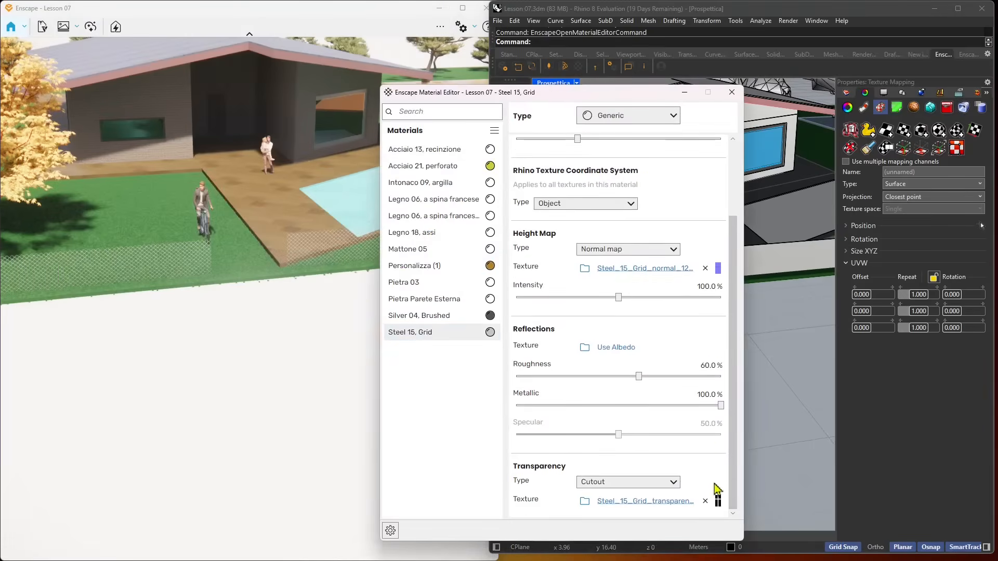
{"action": "left_click", "coordinate": [718, 502]}
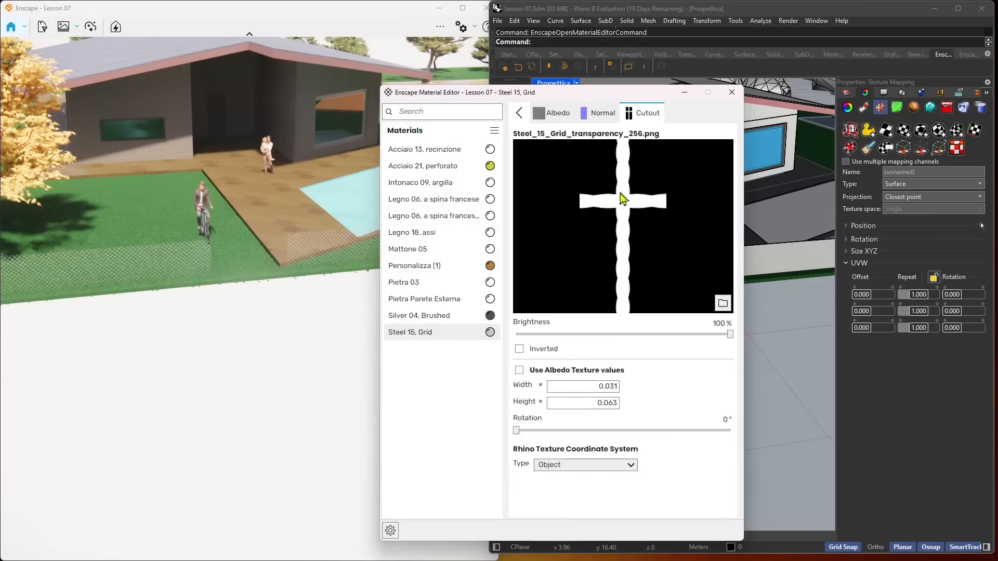
{"action": "left_click", "coordinate": [732, 93]}
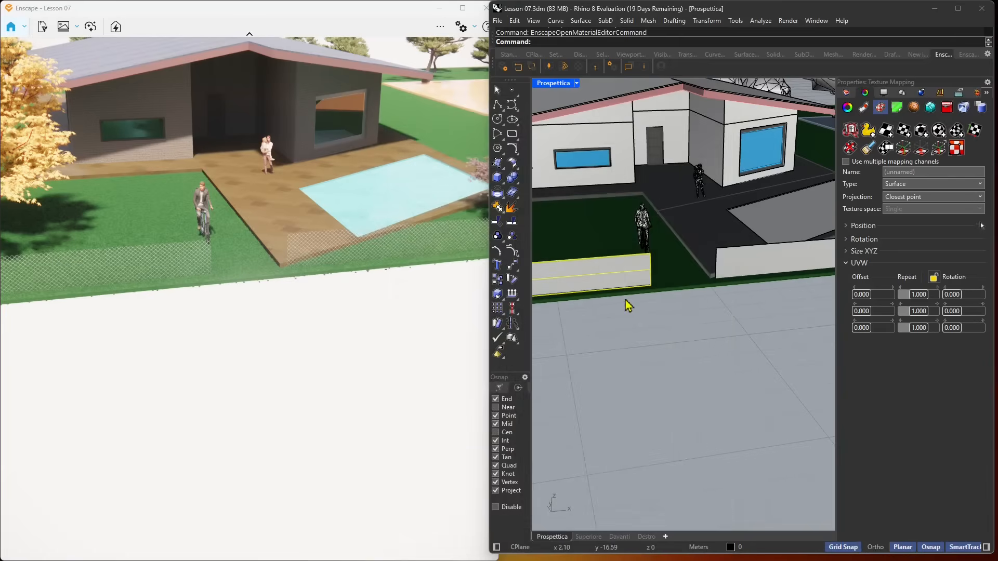
- Assign Steel 15, Grid to the fence panel beside the pool and view it in the Enscape render
{"action": "left_click", "coordinate": [631, 274]}
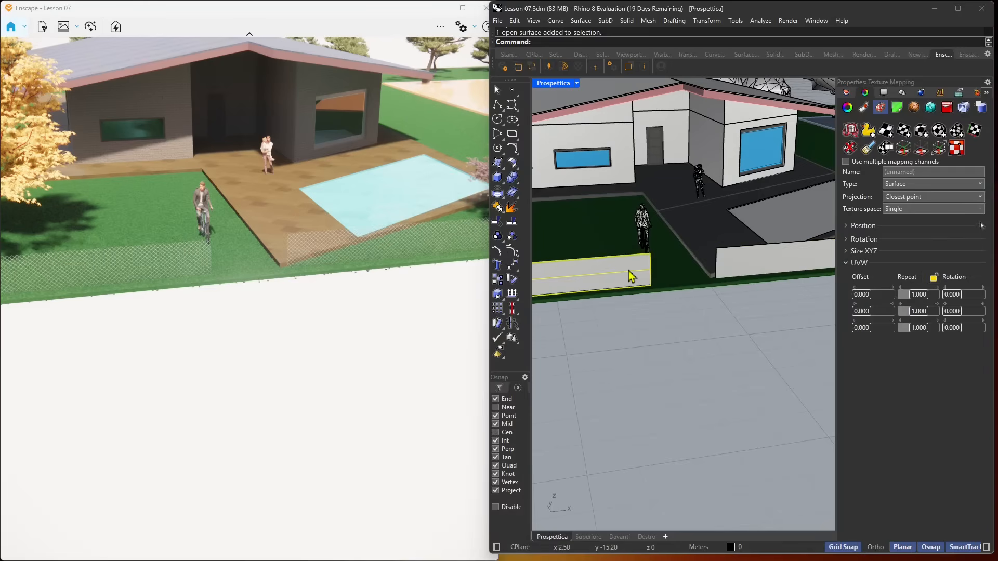
{"action": "left_click", "coordinate": [761, 268]}
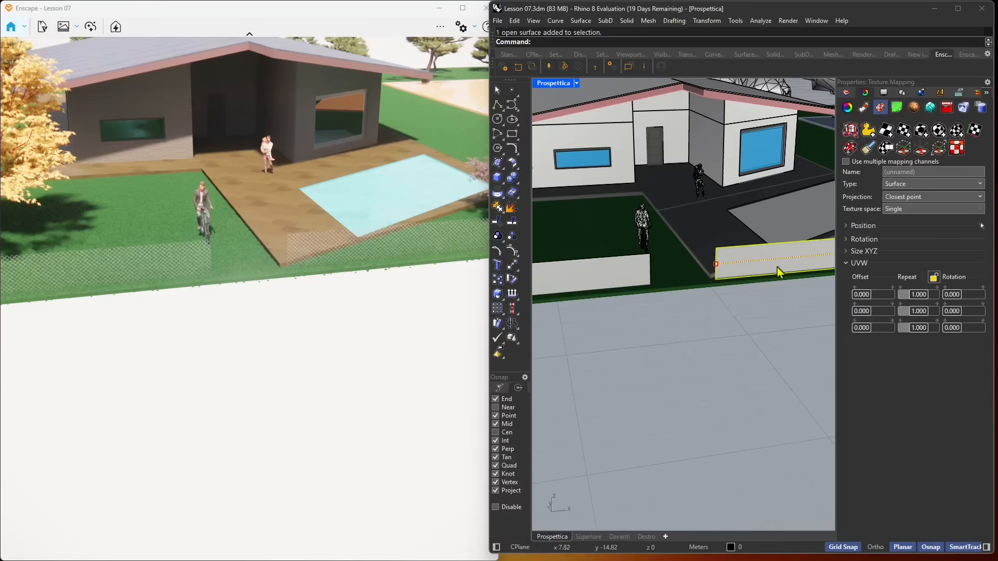
{"action": "left_click", "coordinate": [863, 107]}
{"action": "left_click", "coordinate": [981, 136]}
{"action": "left_click_drag", "start_coordinate": [983, 208], "coordinate": [993, 541]}
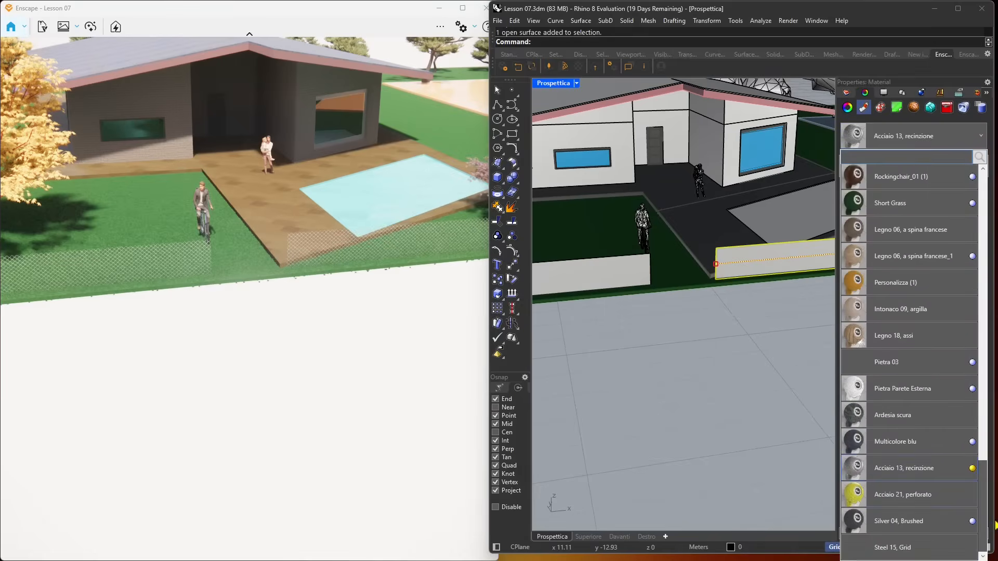
{"action": "left_click", "coordinate": [897, 552]}
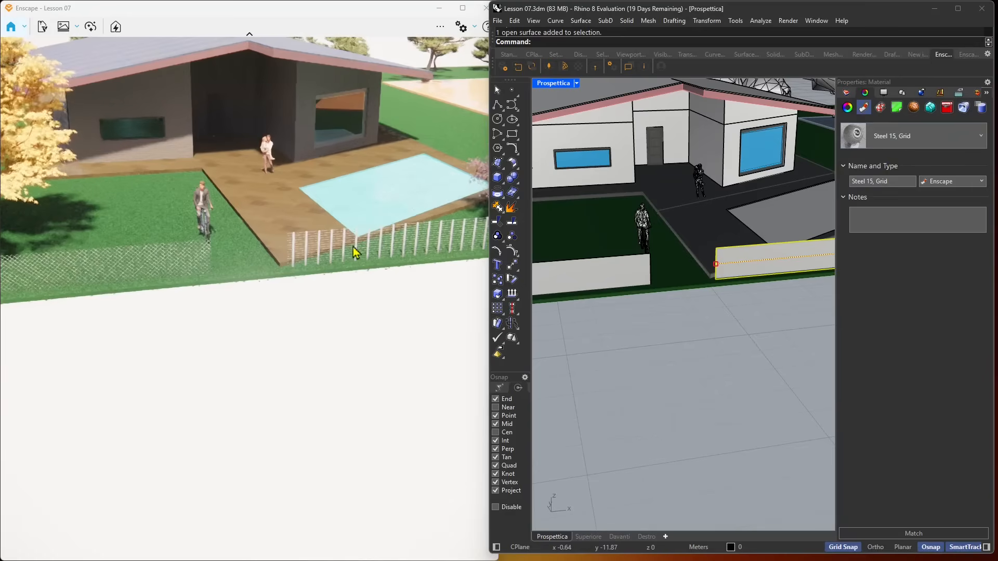
{"action": "scroll", "coordinate": [353, 244], "scroll_direction": "up", "scroll_amount": 2}
{"action": "left_click", "coordinate": [319, 247]}
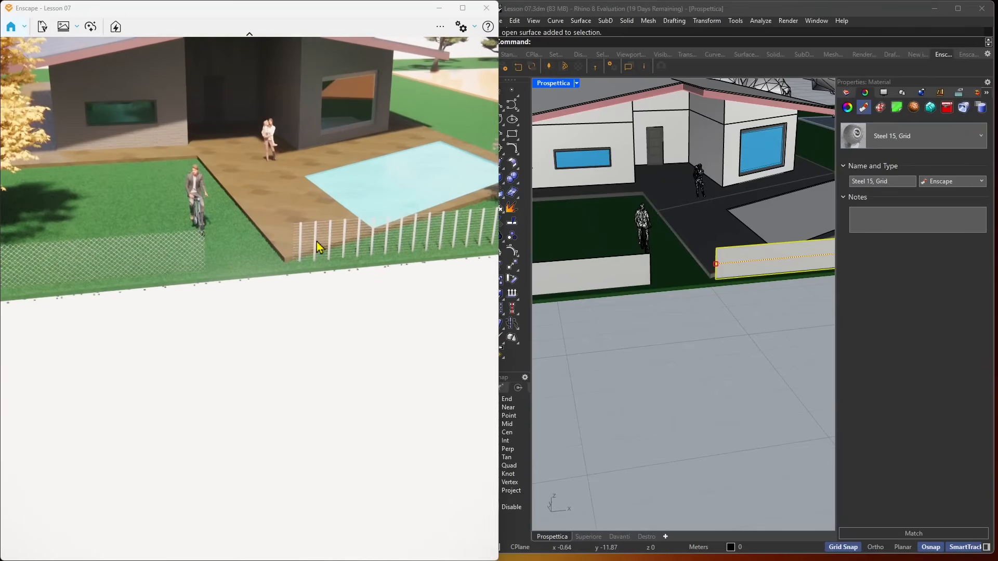
- Reopen the Steel 15, Grid material in the Enscape Material Editor and check the cutout texture in its transparency settings
{"action": "left_click", "coordinate": [577, 69]}
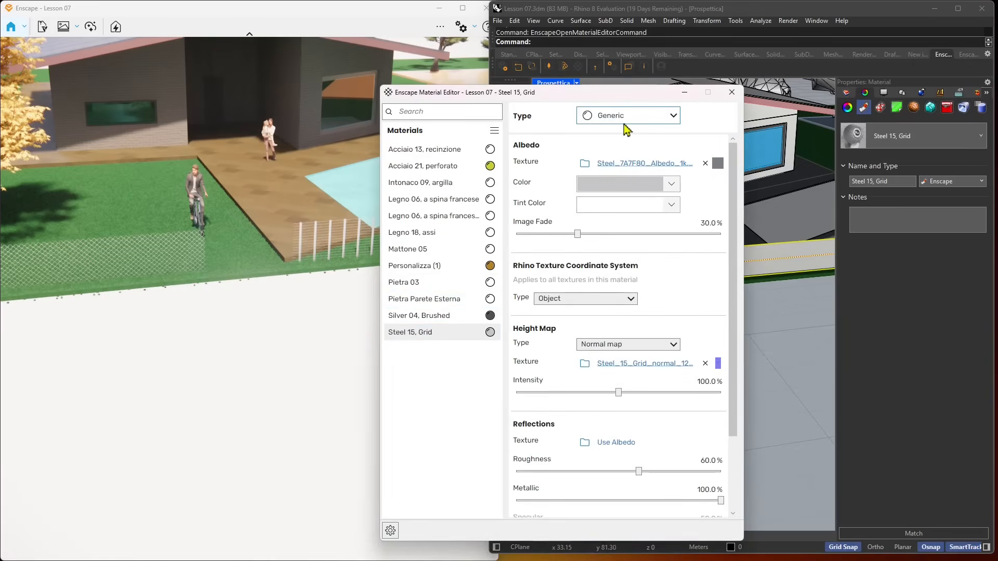
{"action": "scroll", "coordinate": [702, 484], "scroll_direction": "down", "scroll_amount": 2}
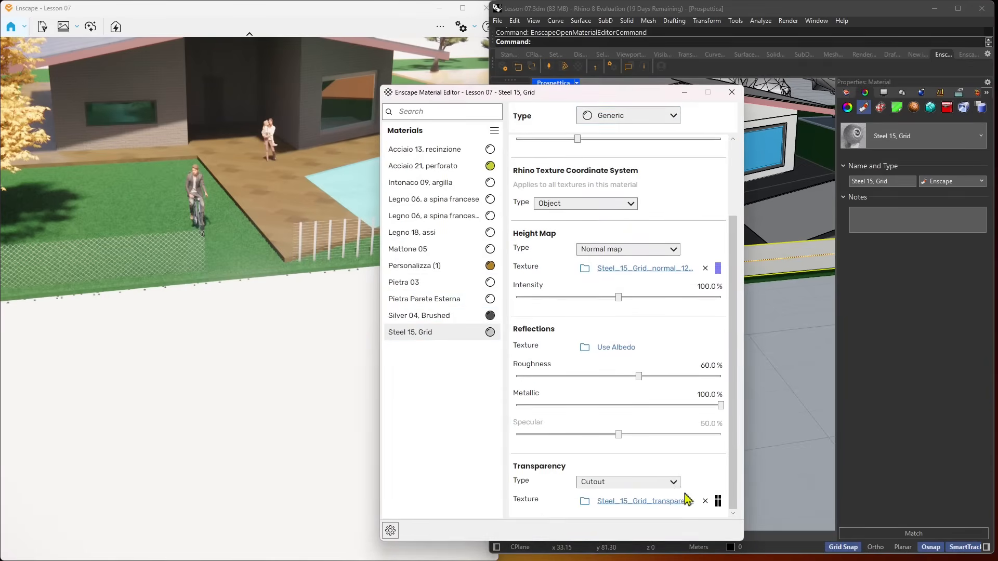
{"action": "left_click", "coordinate": [679, 503]}
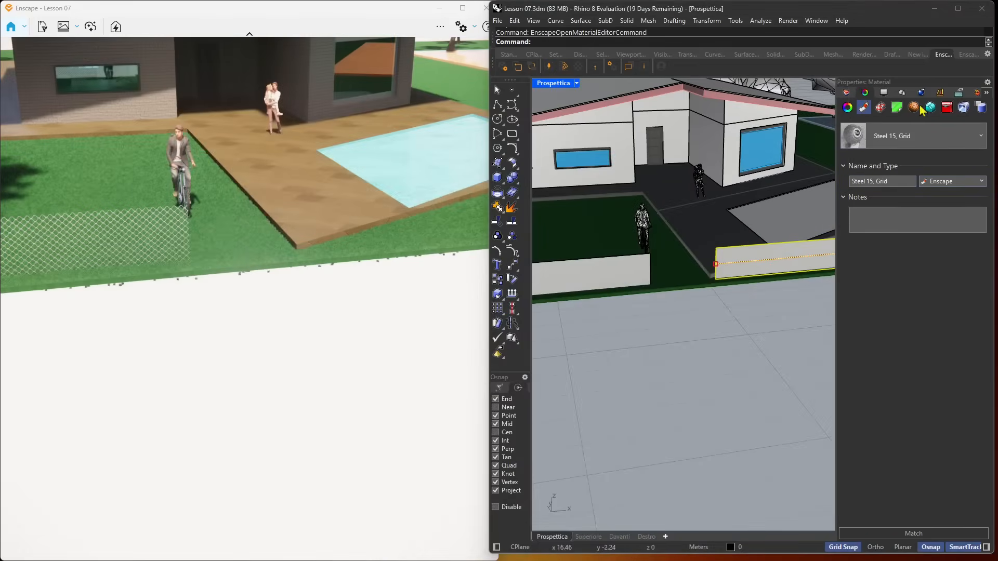
{"action": "left_click", "coordinate": [876, 110]}
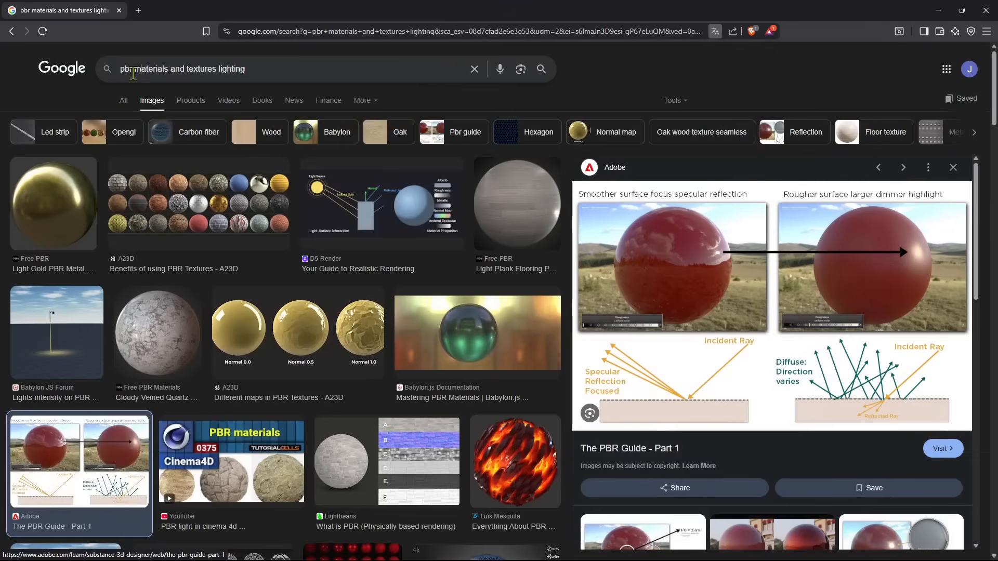
- Switch to the web browser and search Google Images for "cutout texture"
{"action": "key", "text": "ctrl+a"}
{"action": "key", "text": "BackSpace"}
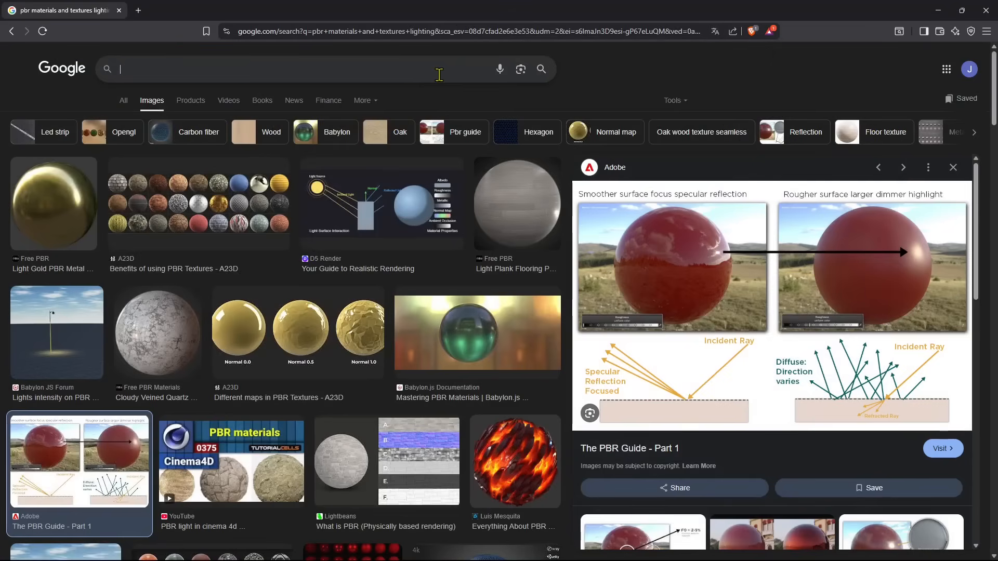
{"action": "type", "text": "cutout texture"}
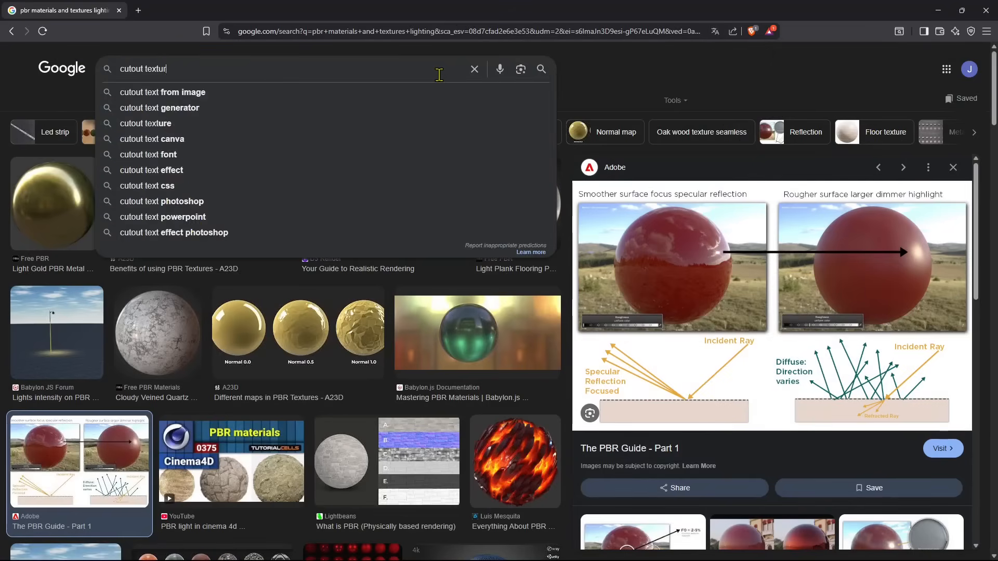
{"action": "key", "text": "Return"}
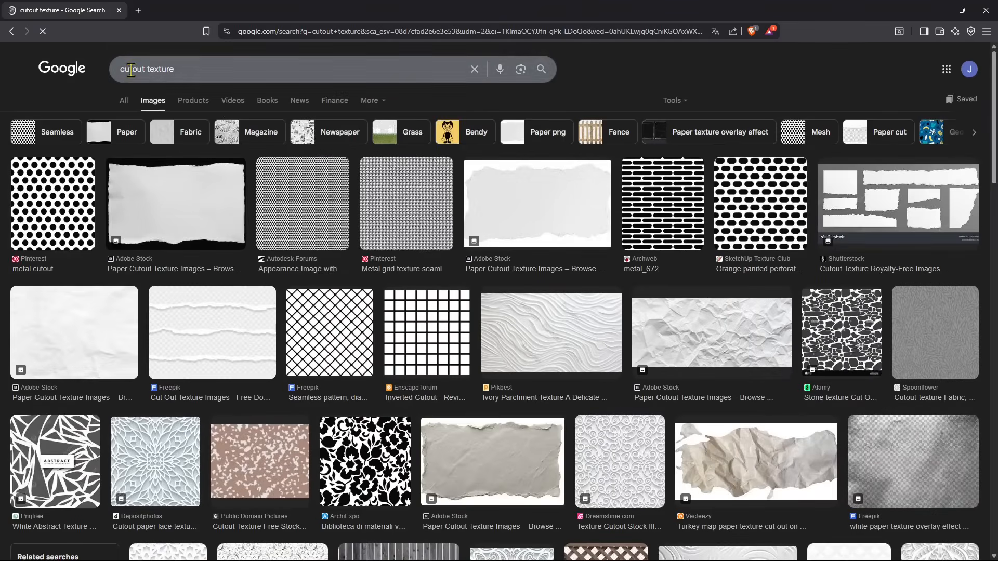
- Change the image search to "opacity texture"
{"action": "double_click", "coordinate": [131, 69]}
{"action": "type", "text": "opacity"}
{"action": "key", "text": "Return"}
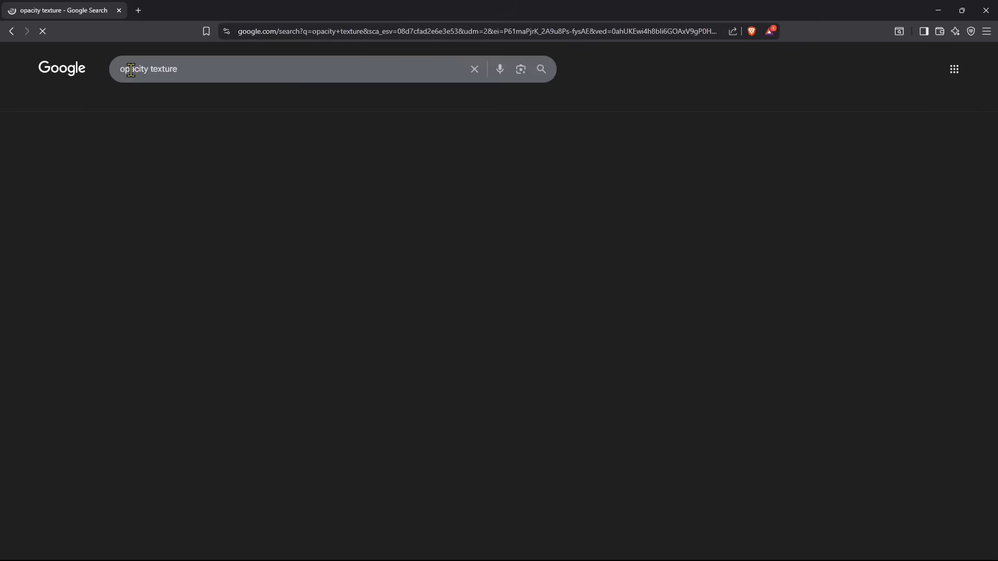
- Search images for "transparency texture", browse the results, and return to the "opacity texture" results
{"action": "double_click", "coordinate": [131, 69]}
{"action": "type", "text": "transparenc"}
{"action": "key", "text": "Return"}
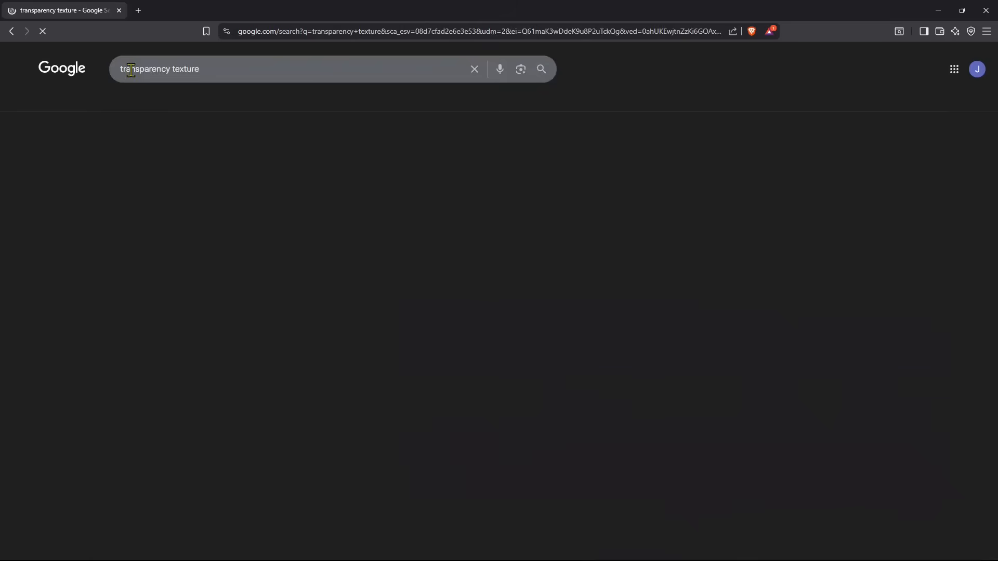
{"action": "scroll", "coordinate": [589, 402], "scroll_direction": "down", "scroll_amount": 4}
{"action": "scroll", "coordinate": [589, 402], "scroll_direction": "down", "scroll_amount": 10}
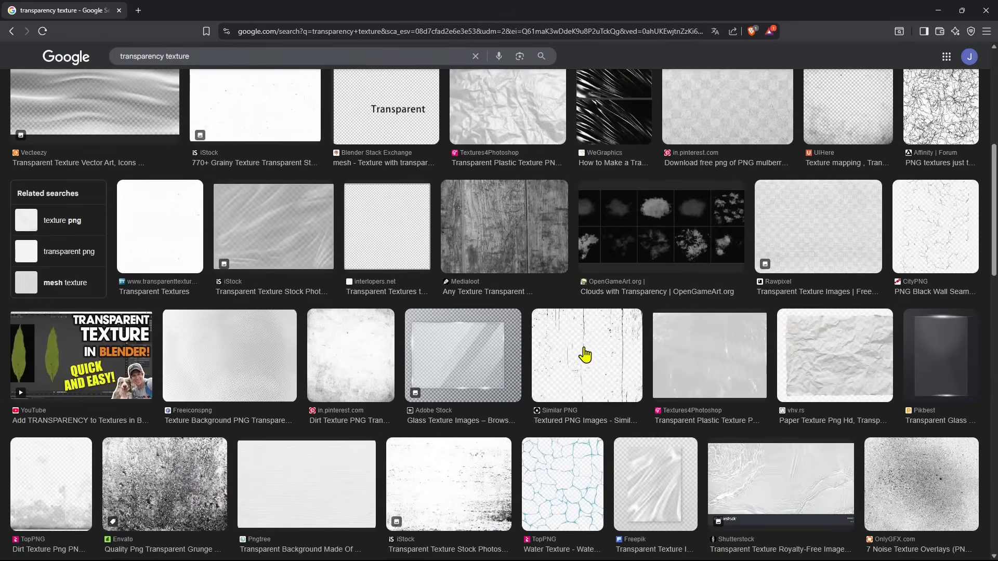
{"action": "scroll", "coordinate": [710, 382], "scroll_direction": "down", "scroll_amount": 10}
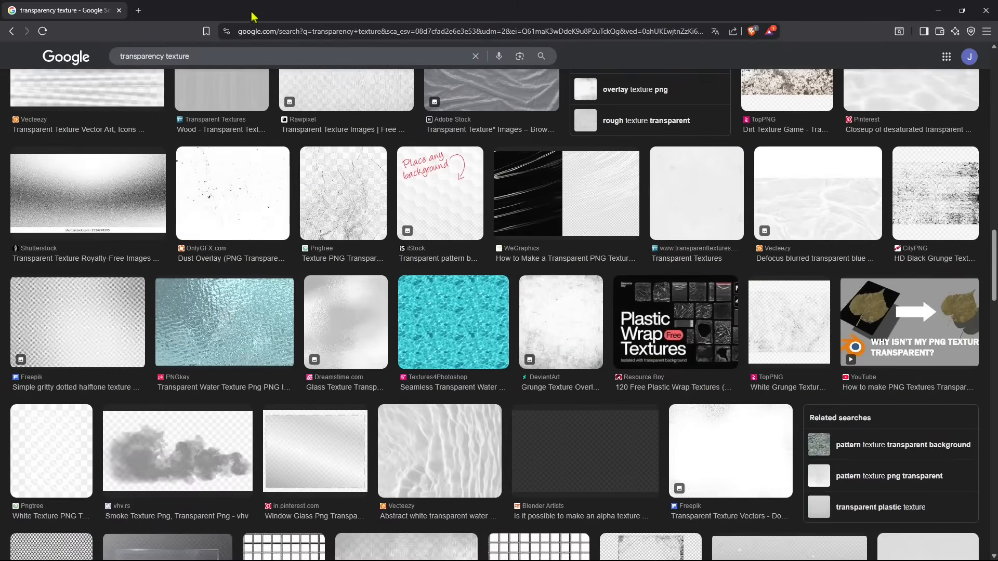
{"action": "left_click", "coordinate": [11, 32]}
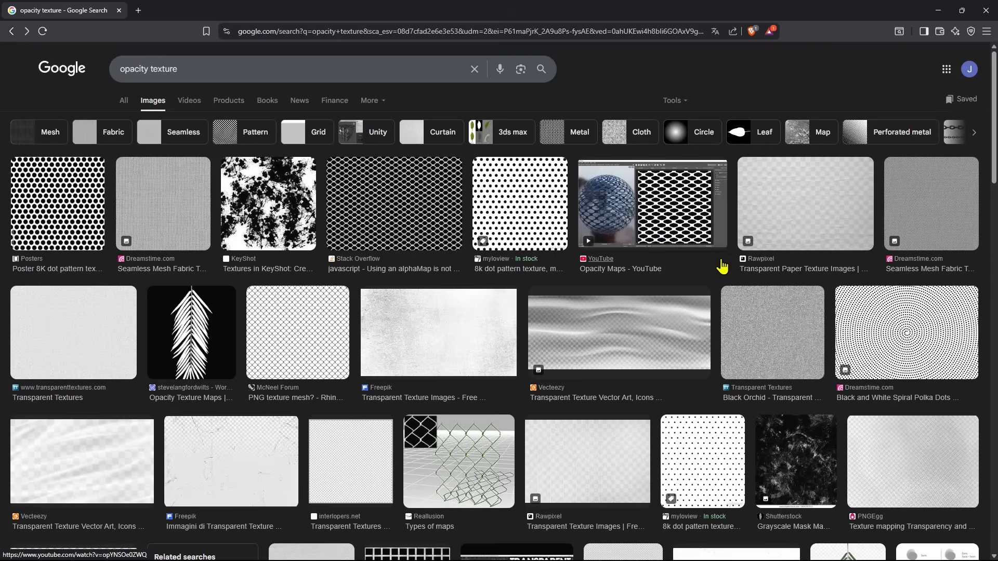